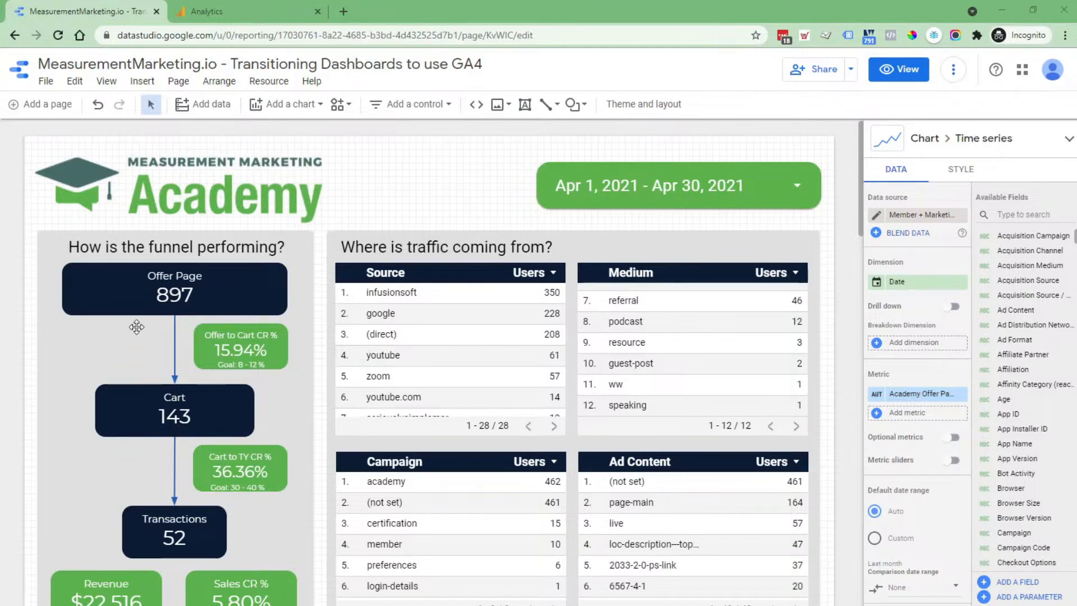
# Review the dashboard's funnel and traffic sections and check which data source the Offer Page scorecard uses
pyautogui.scroll(-2, 245, 191)
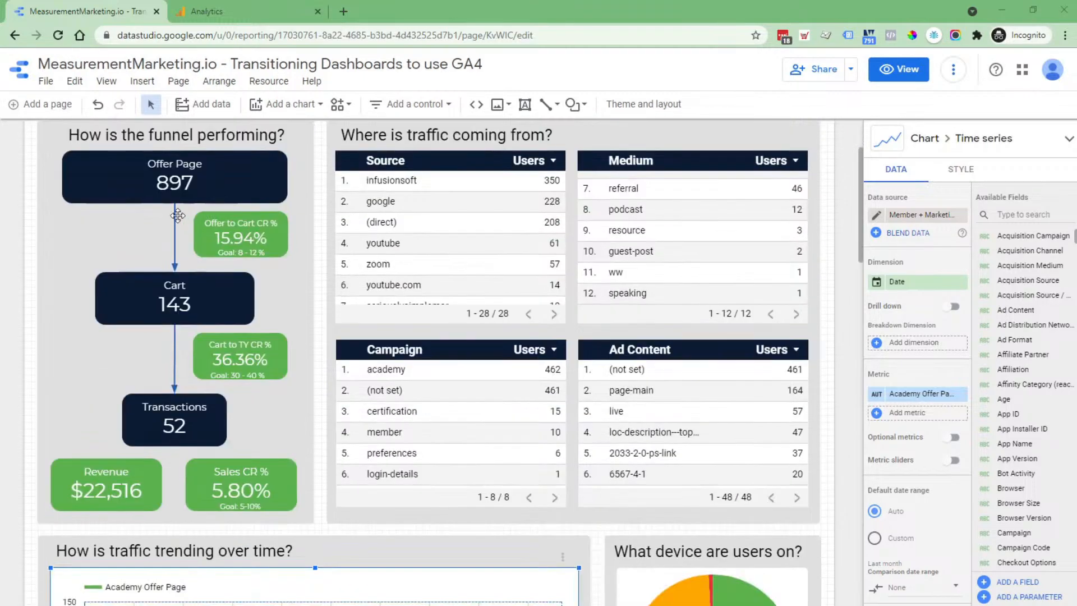
pyautogui.scroll(2, 178, 215)
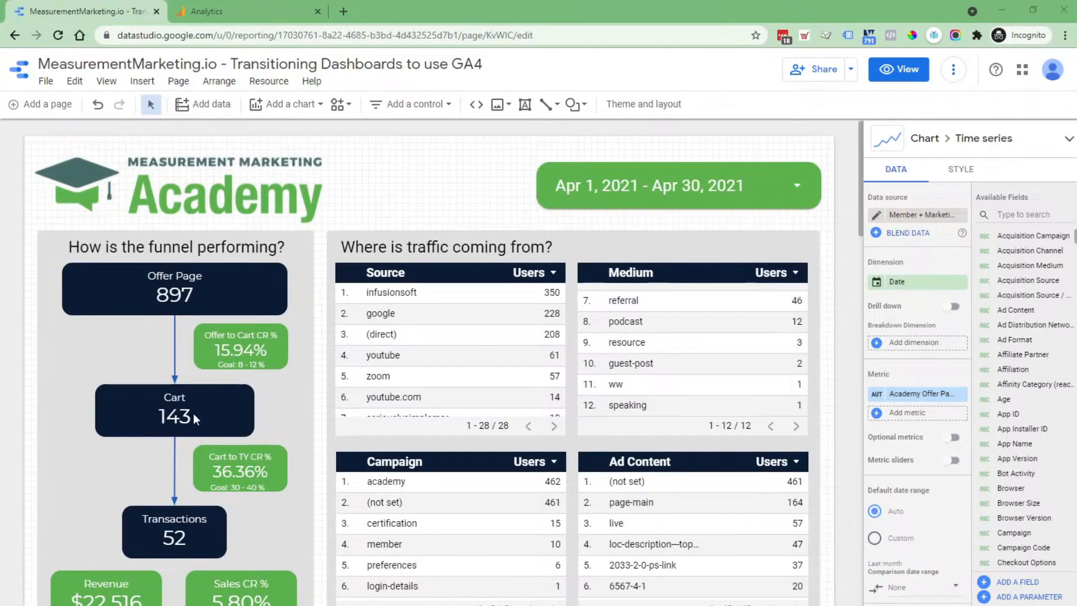
pyautogui.scroll(-2, 193, 413)
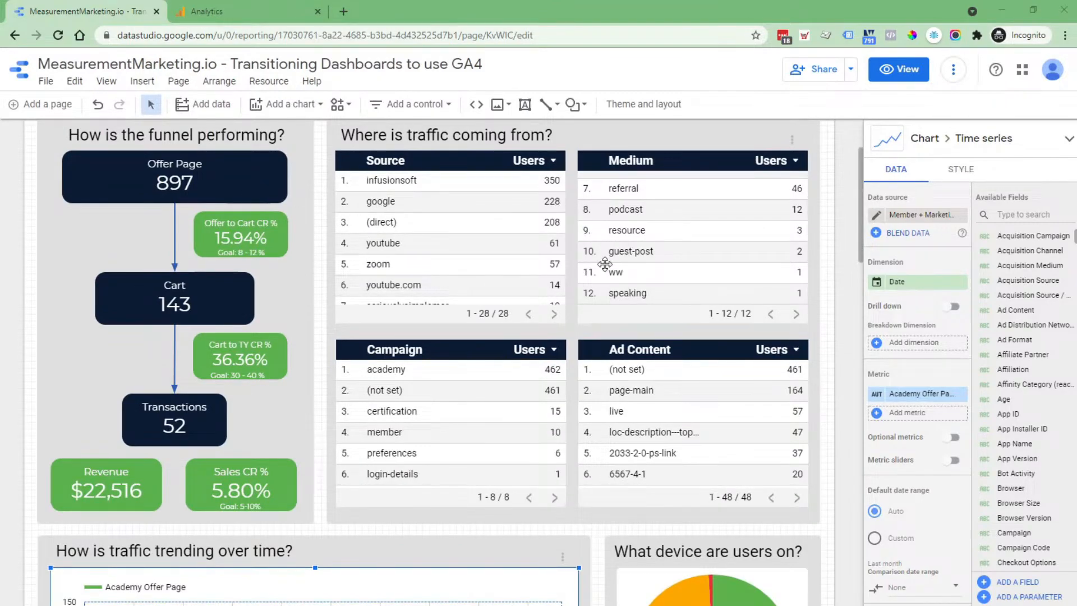
pyautogui.scroll(2, 216, 187)
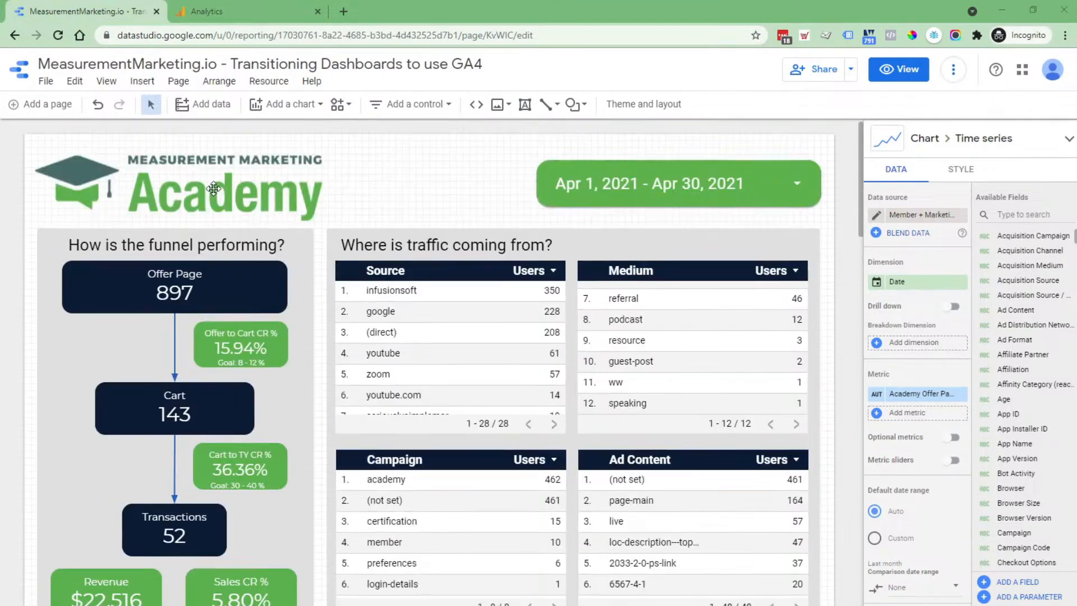
pyautogui.click(200, 295)
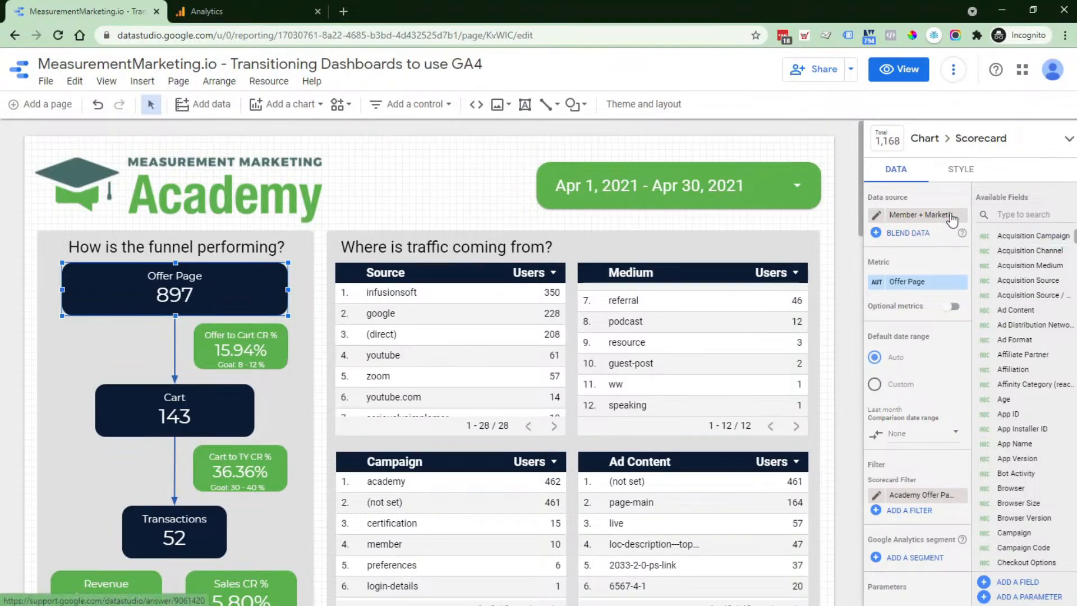
pyautogui.scroll(-1, 352, 287)
pyautogui.scroll(-2, 352, 286)
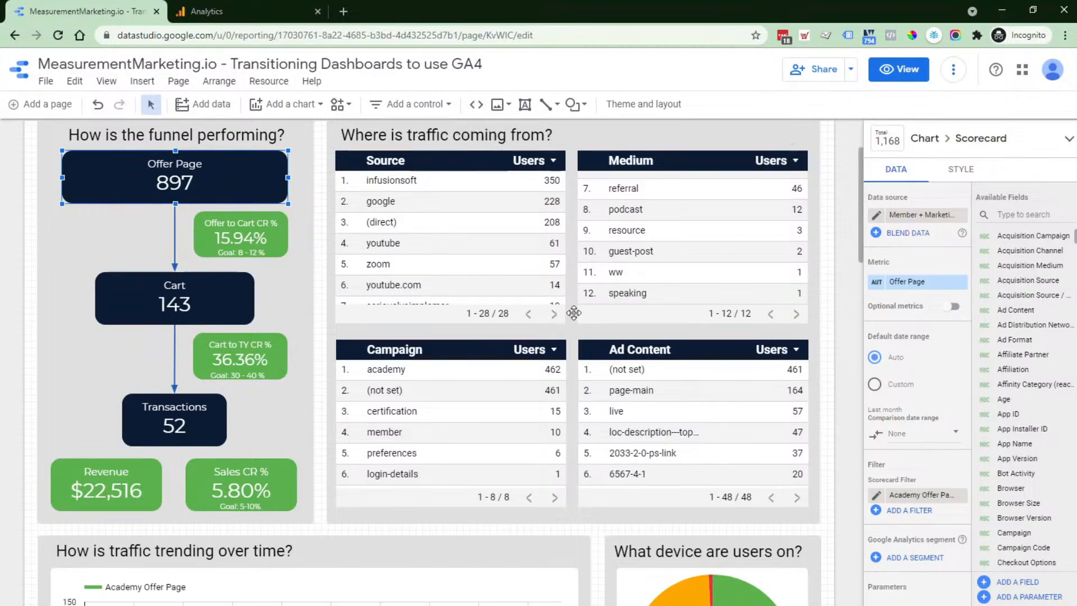
pyautogui.scroll(2, 574, 313)
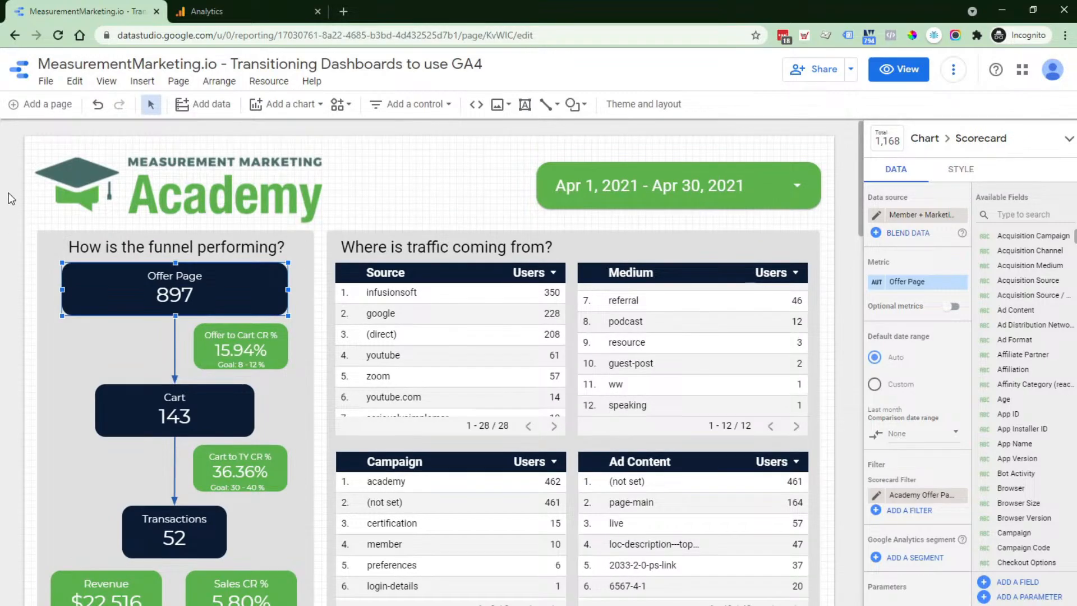
# Duplicate the funnel, traffic, trend and device sections together and place the copy a short gap below the originals
pyautogui.moveTo(6, 237)
pyautogui.mouseDown()
pyautogui.moveTo(358, 310)
pyautogui.moveTo(589, 376)
pyautogui.moveTo(746, 470)
pyautogui.moveTo(827, 540)
pyautogui.moveTo(810, 526)
pyautogui.moveTo(818, 539)
pyautogui.mouseUp()
pyautogui.scroll(-4, 583, 373)
pyautogui.scroll(-2, 746, 469)
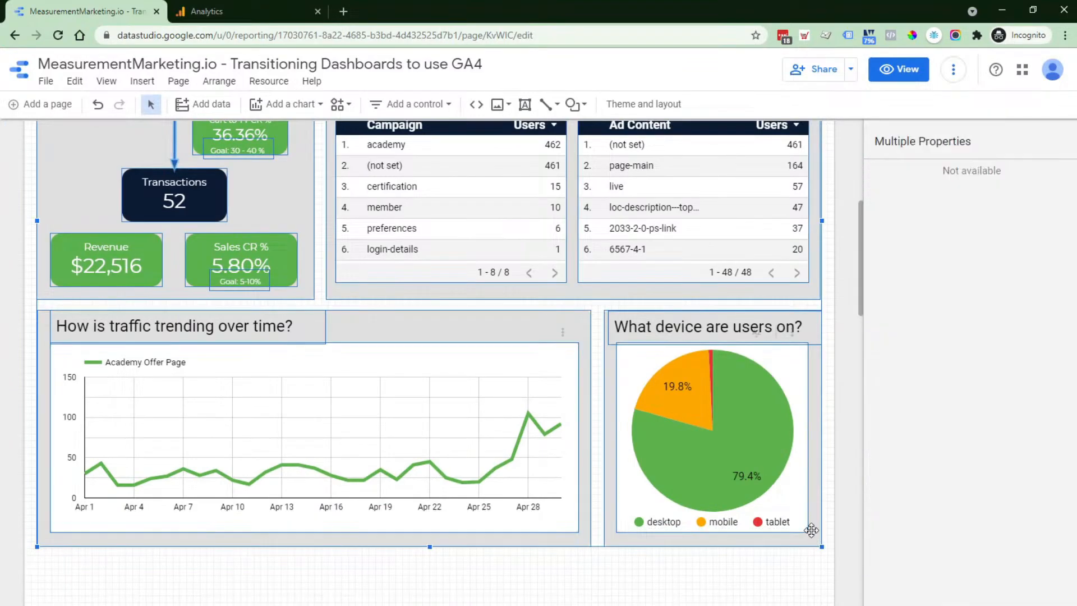
pyautogui.scroll(-4, 810, 527)
pyautogui.click(95, 372)
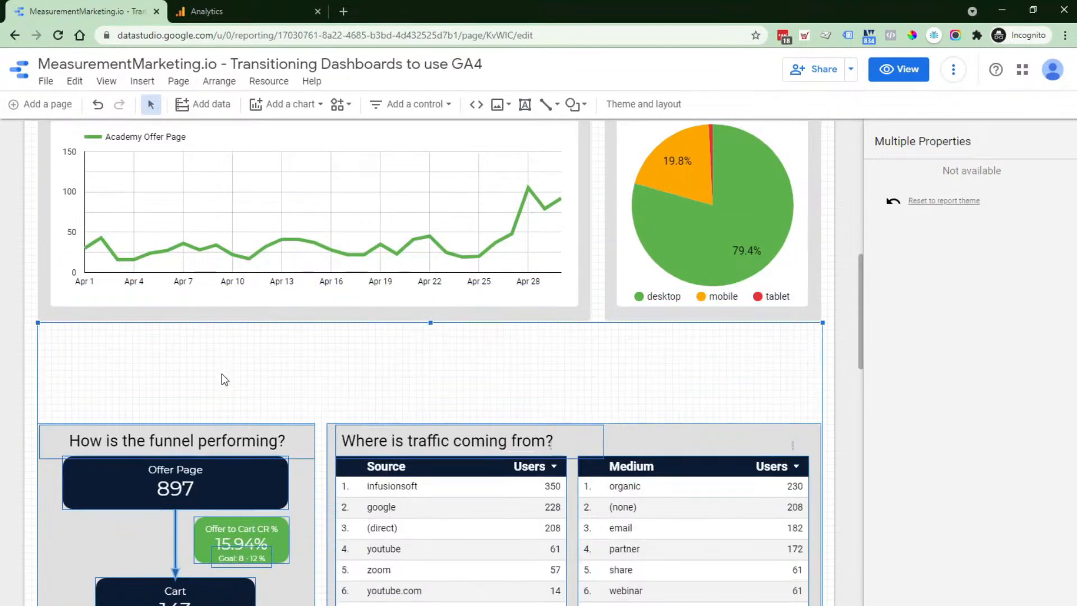
pyautogui.press('Up')
pyautogui.press('Up')
pyautogui.press('Up')
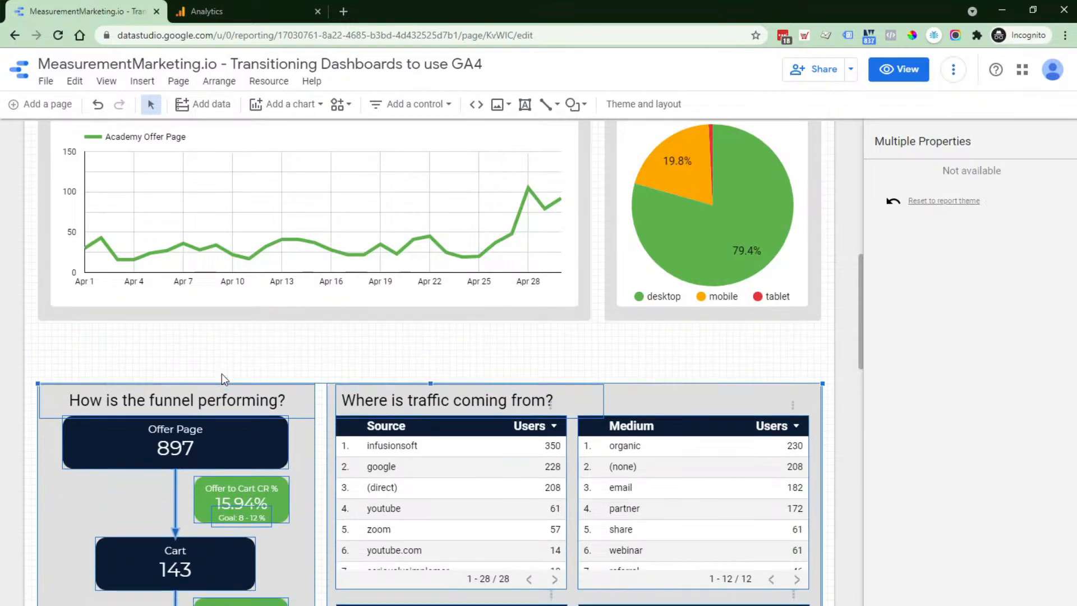
pyautogui.click(86, 355)
# Start adding a report data source with the Google Analytics connector and choose the MeasurementMarketing.io account
pyautogui.scroll(-2, 109, 359)
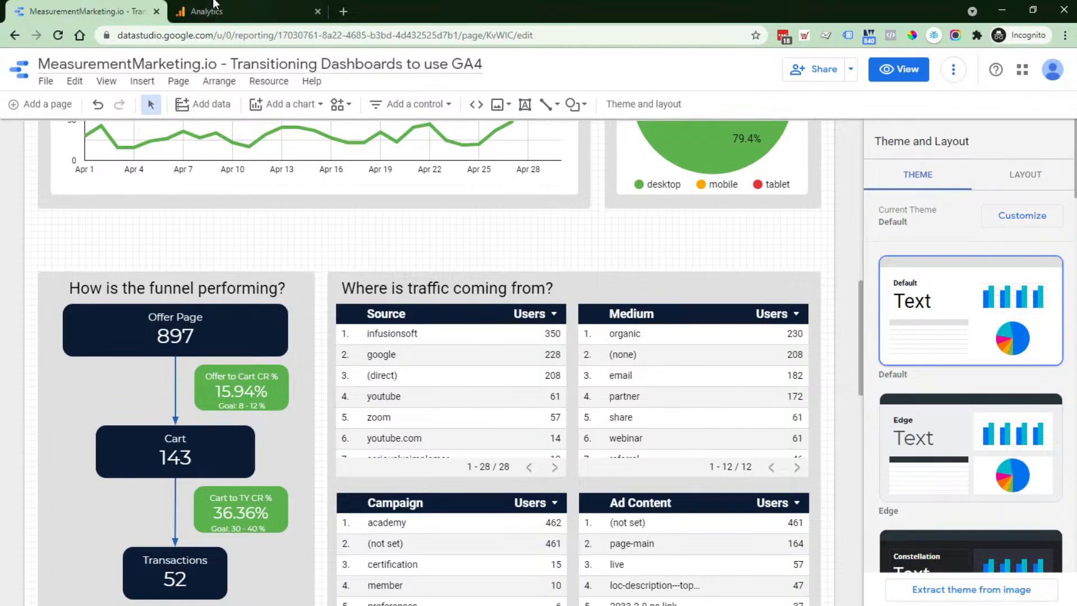
pyautogui.scroll(2, 491, 274)
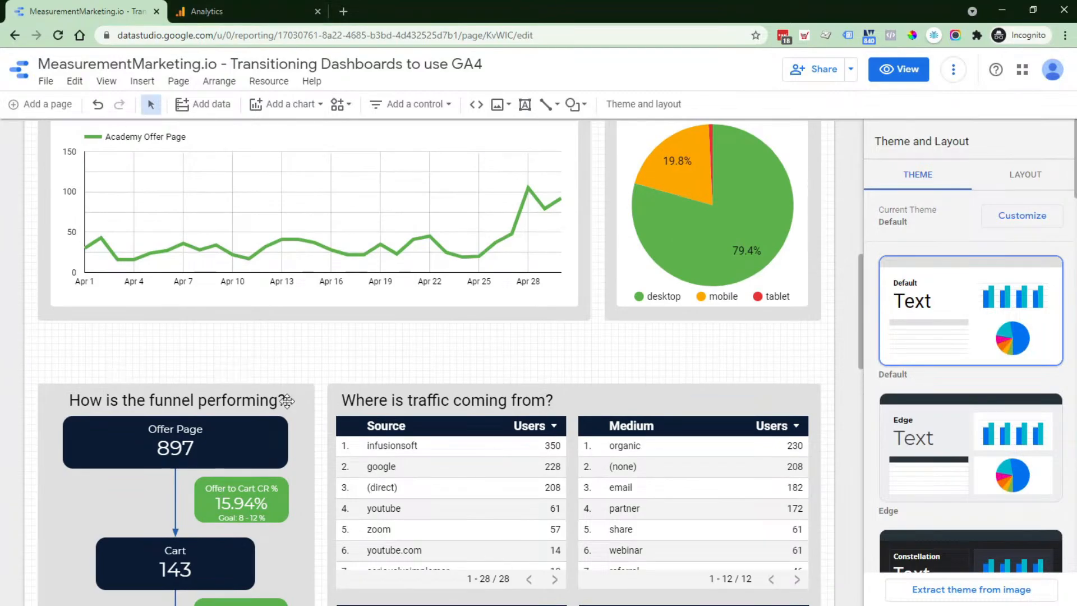
pyautogui.click(269, 82)
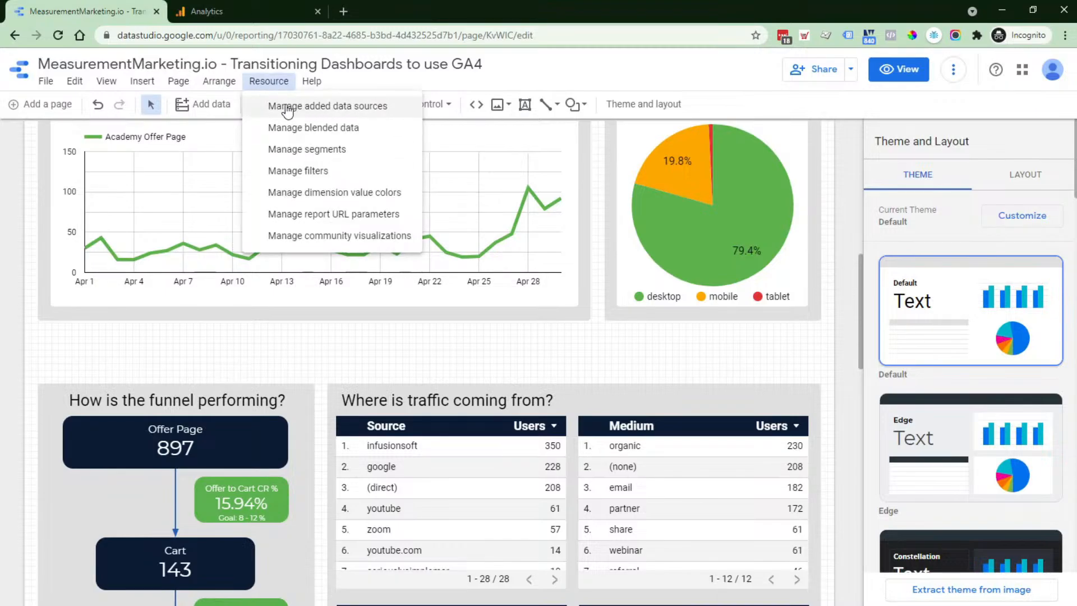
pyautogui.click(351, 110)
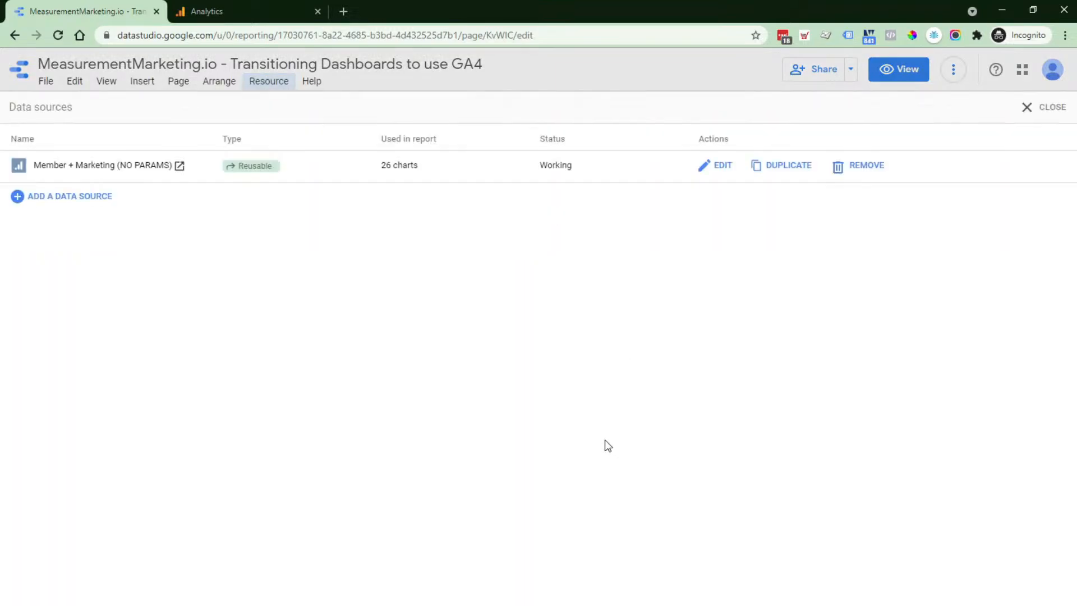
pyautogui.click(58, 200)
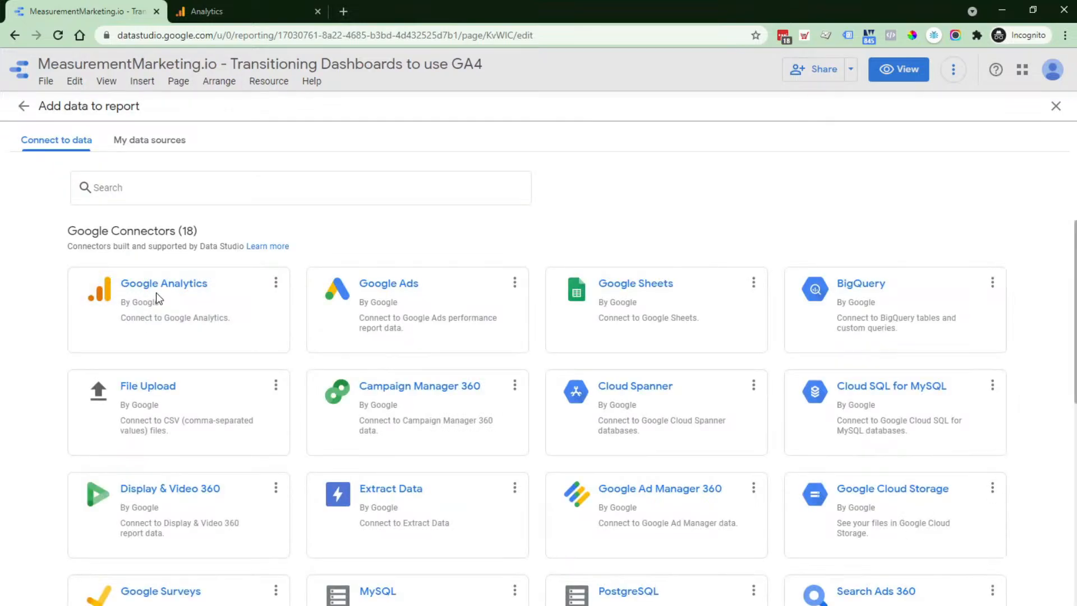
pyautogui.click(162, 299)
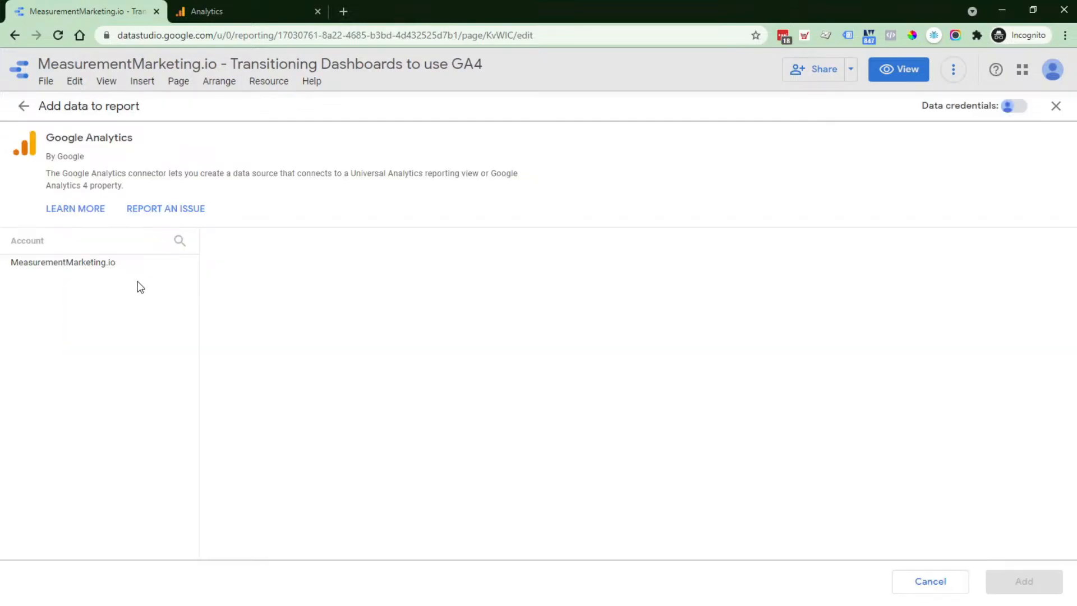
pyautogui.click(92, 265)
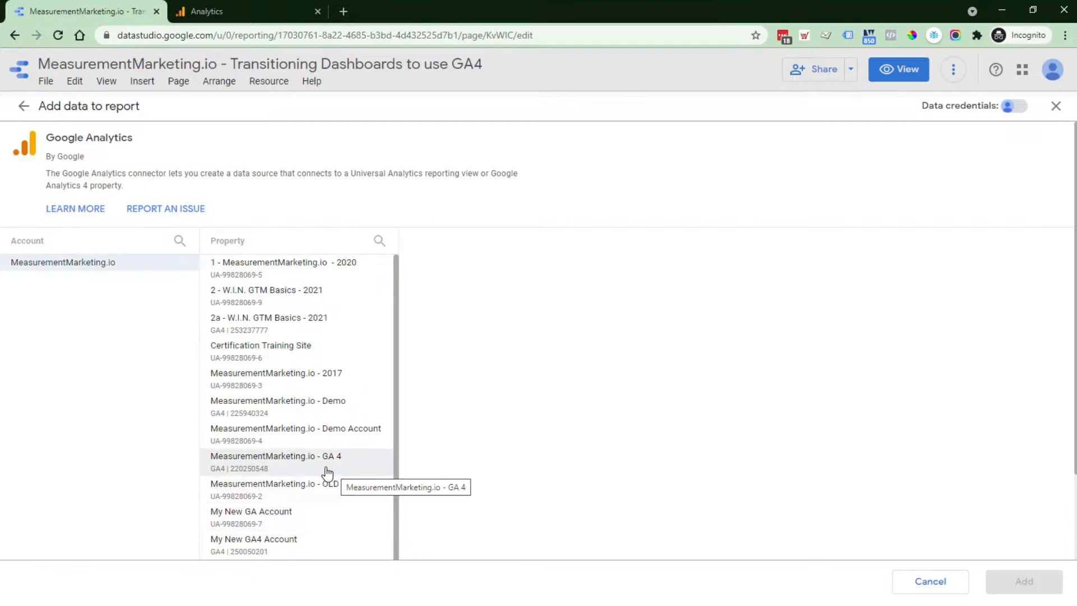
# Switch to Google Analytics, leave the property settings and select the MeasurementMarketing.io - OLD property in the admin area
pyautogui.click(231, 12)
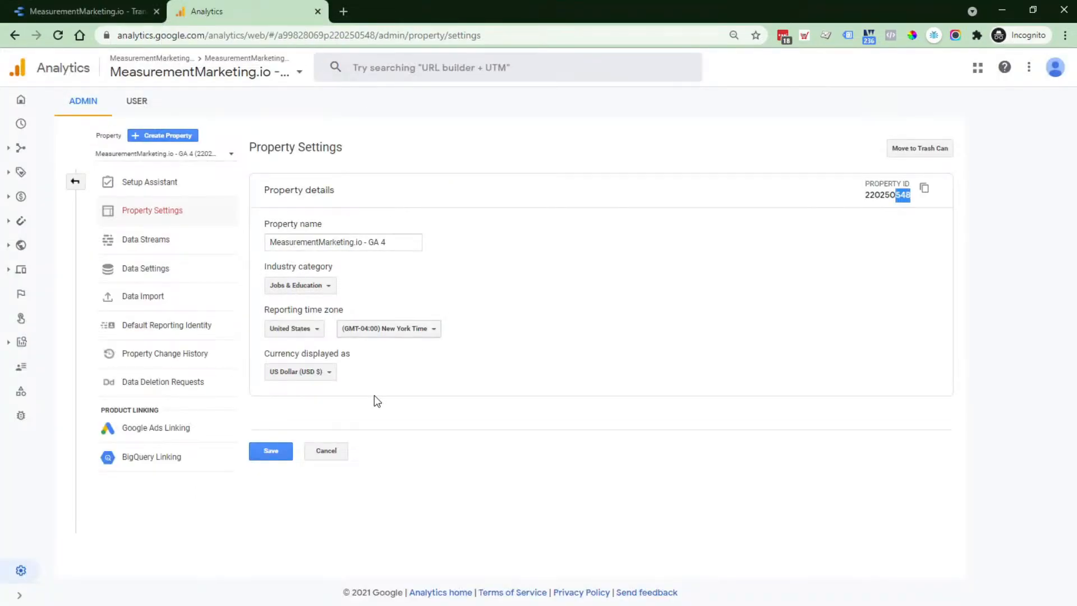
pyautogui.click(336, 450)
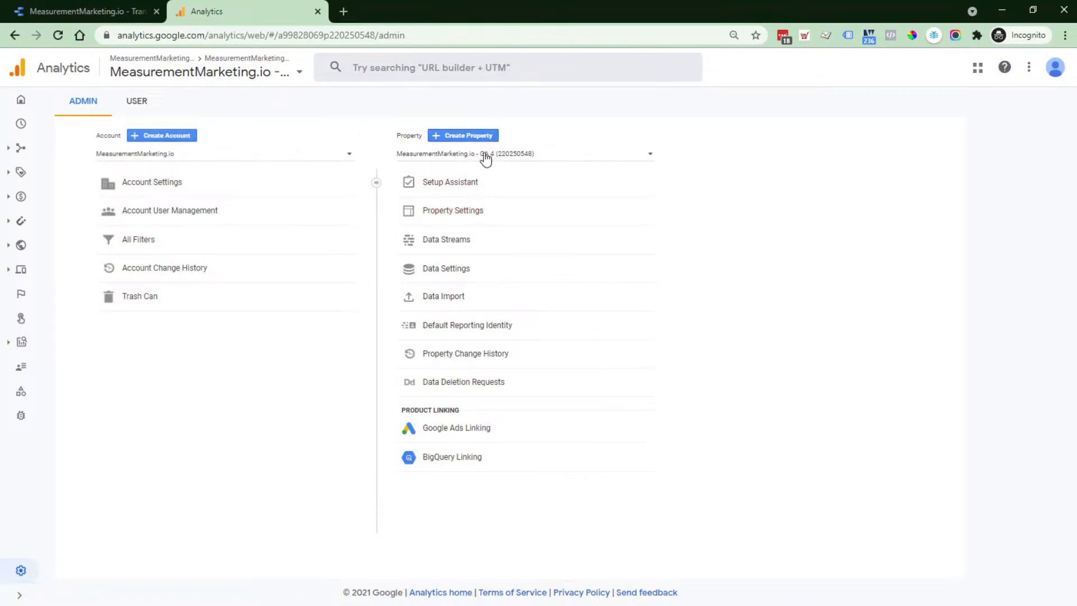
pyautogui.click(520, 154)
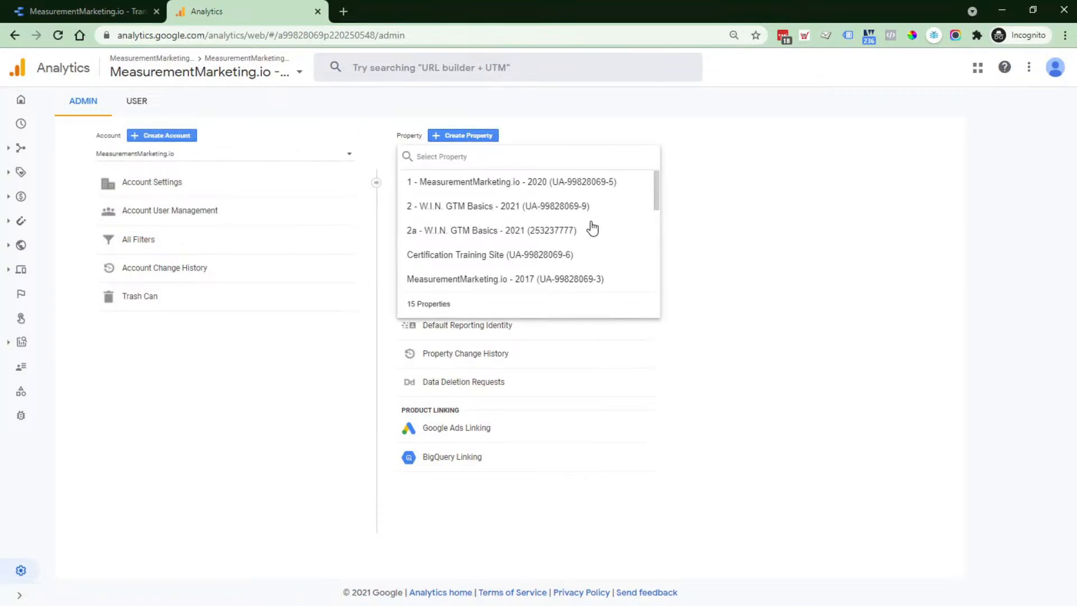
pyautogui.scroll(-3, 606, 236)
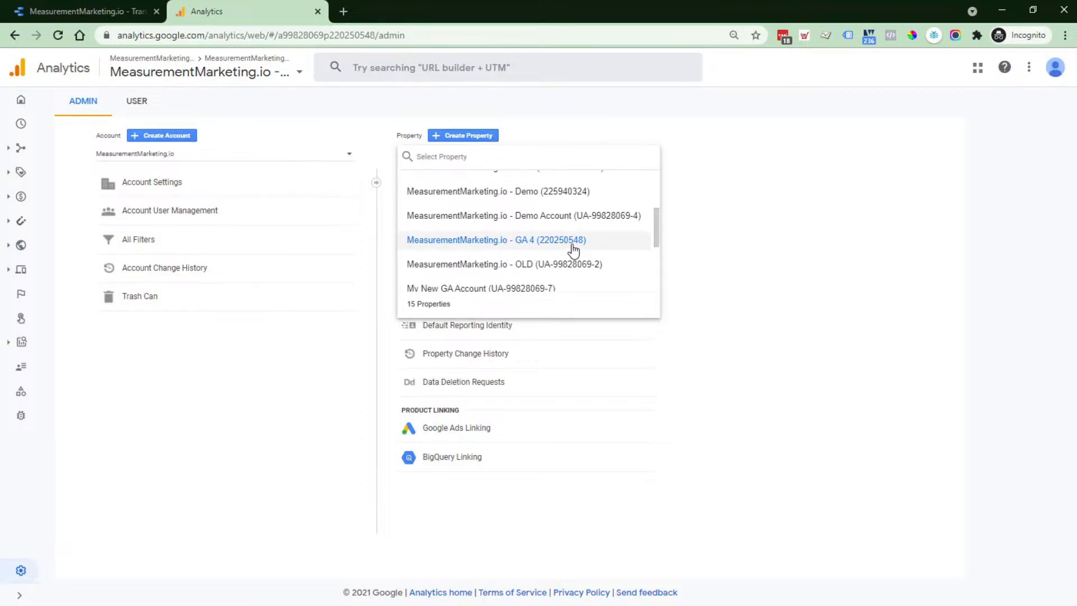
pyautogui.click(617, 264)
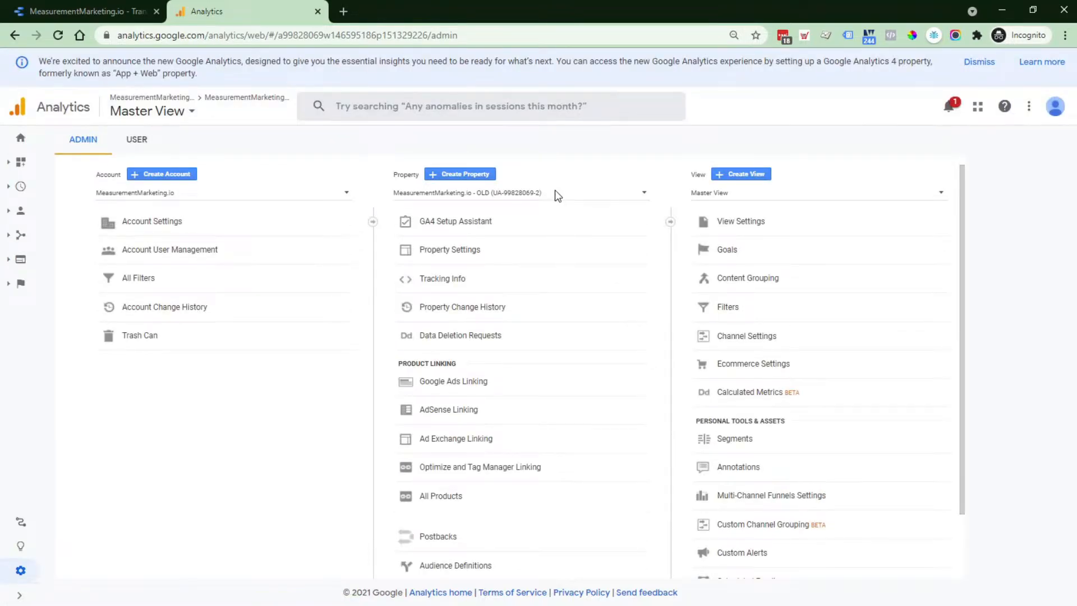
# Select the MeasurementMarketing.io - GA 4 property and check the last digits of its property ID in the property settings
pyautogui.click(556, 193)
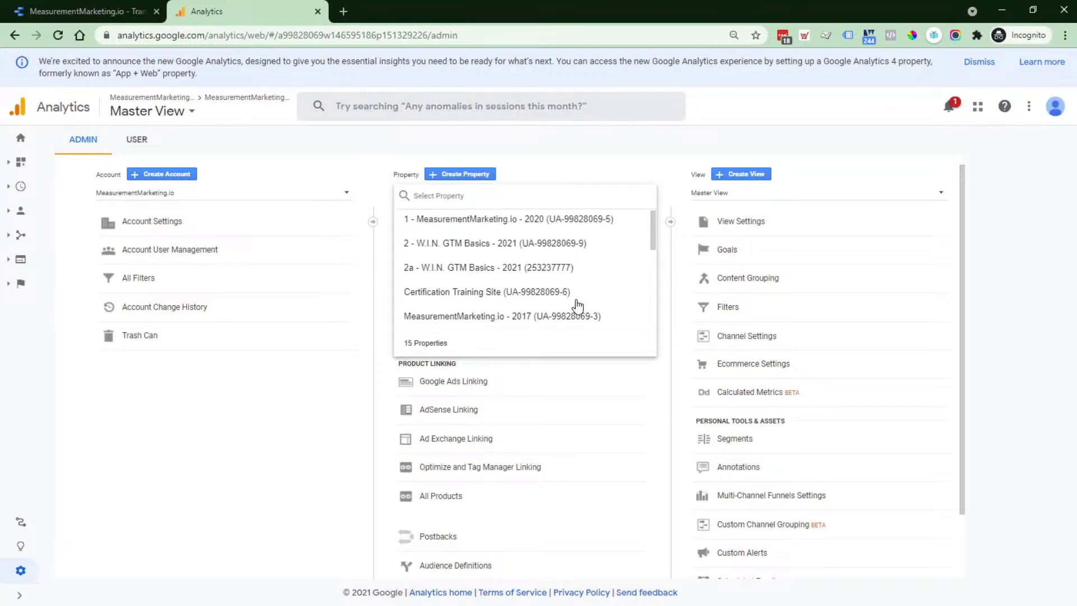
pyautogui.scroll(-4, 579, 304)
pyautogui.scroll(2, 583, 300)
pyautogui.click(584, 282)
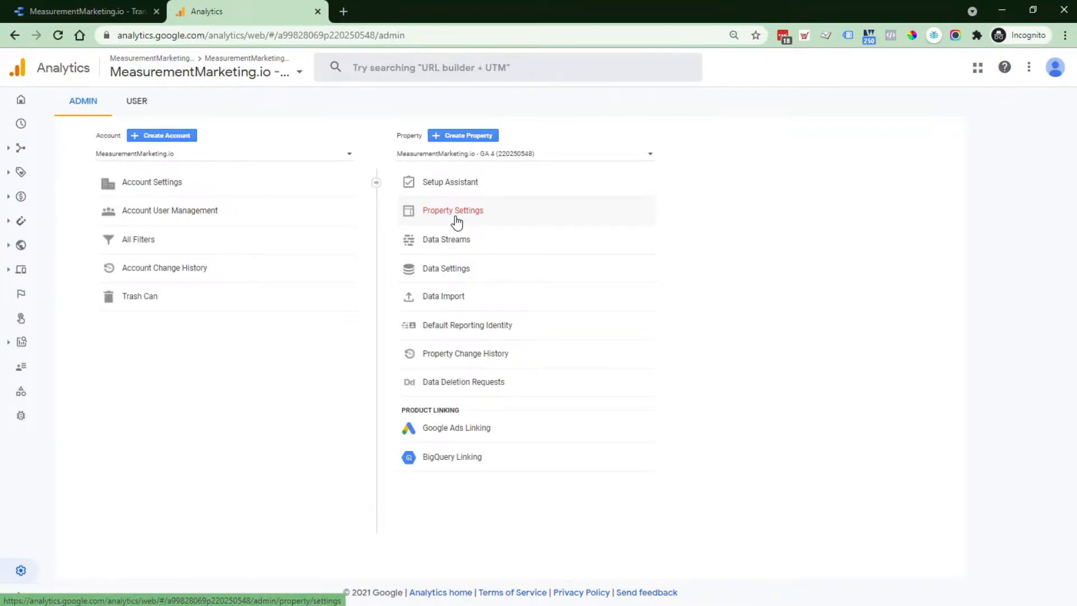
pyautogui.click(457, 222)
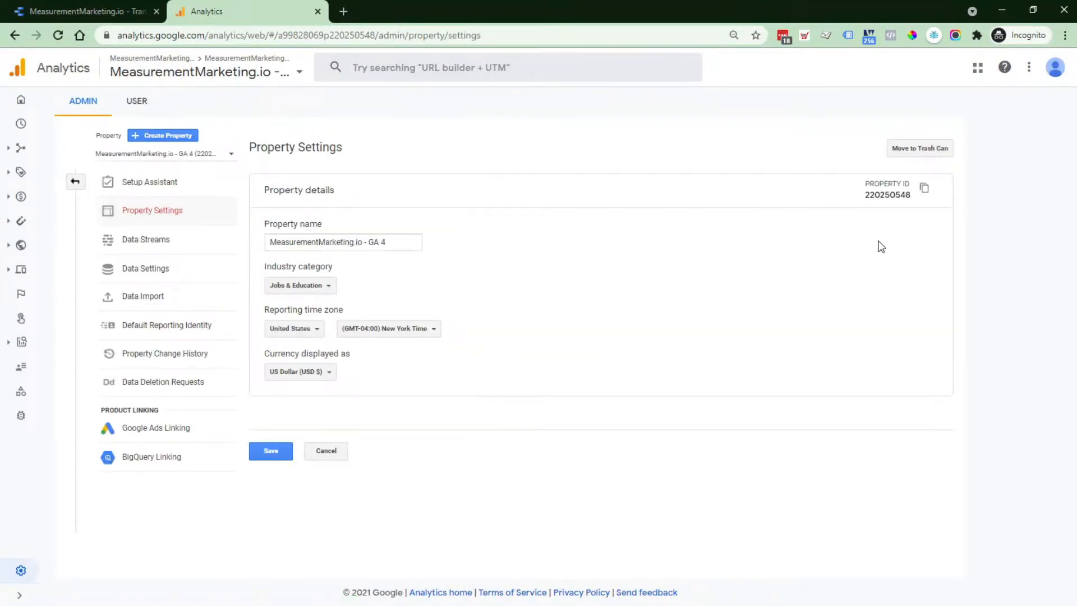
pyautogui.moveTo(913, 197); pyautogui.dragTo(898, 195)
# Return to Data Studio, add the MeasurementMarketing.io - GA 4 property as a data source, and close the data source manager
pyautogui.click(118, 7)
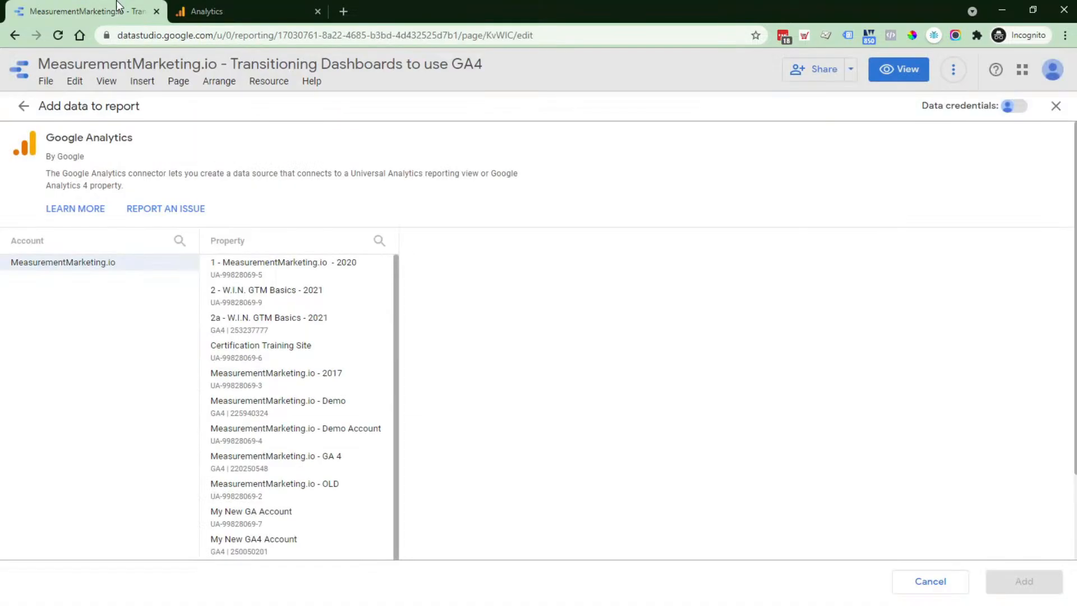
pyautogui.click(296, 461)
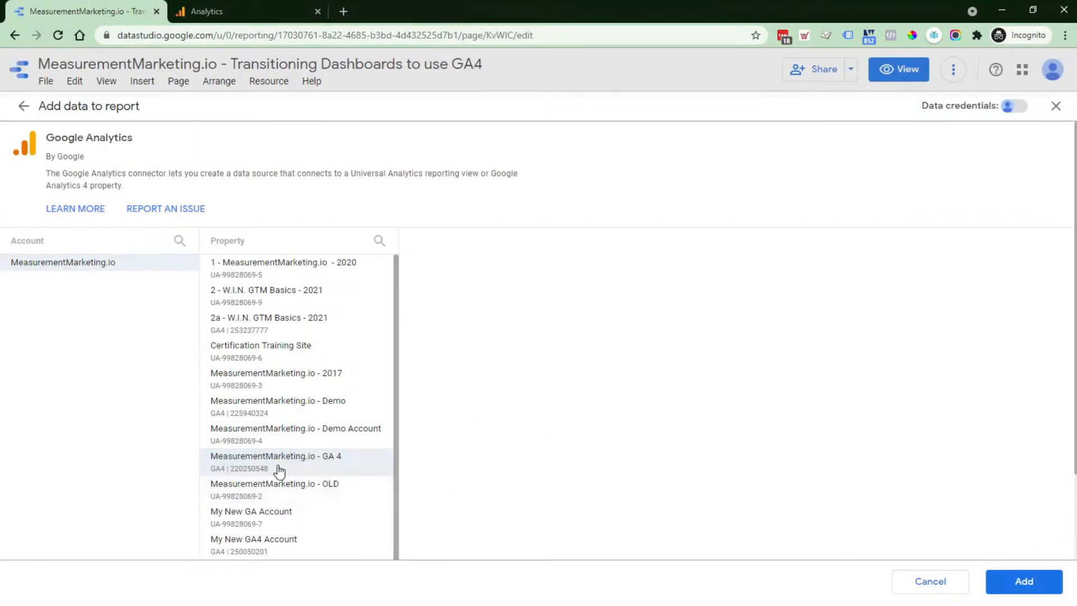
pyautogui.click(1020, 581)
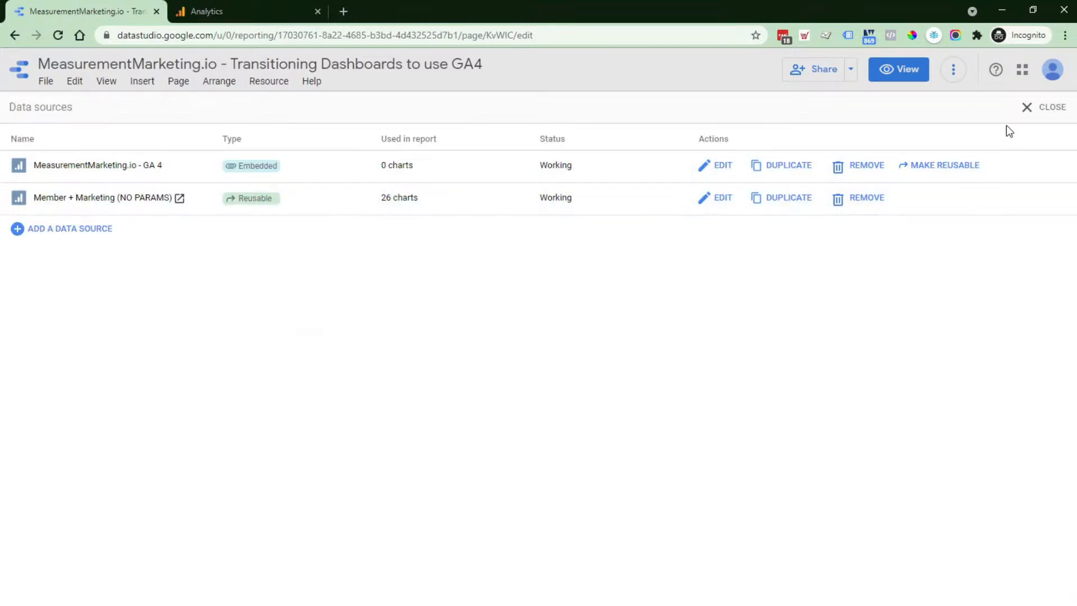
pyautogui.click(1048, 110)
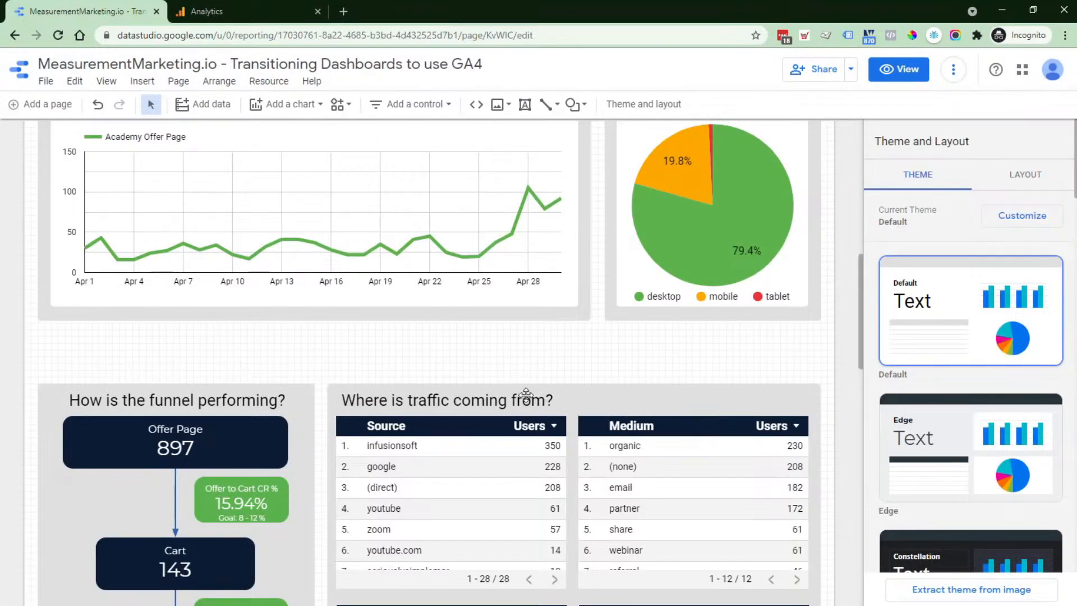
# Switch the duplicated Source table's data source to the MeasurementMarketing.io - GA 4 property
pyautogui.scroll(-2, 536, 375)
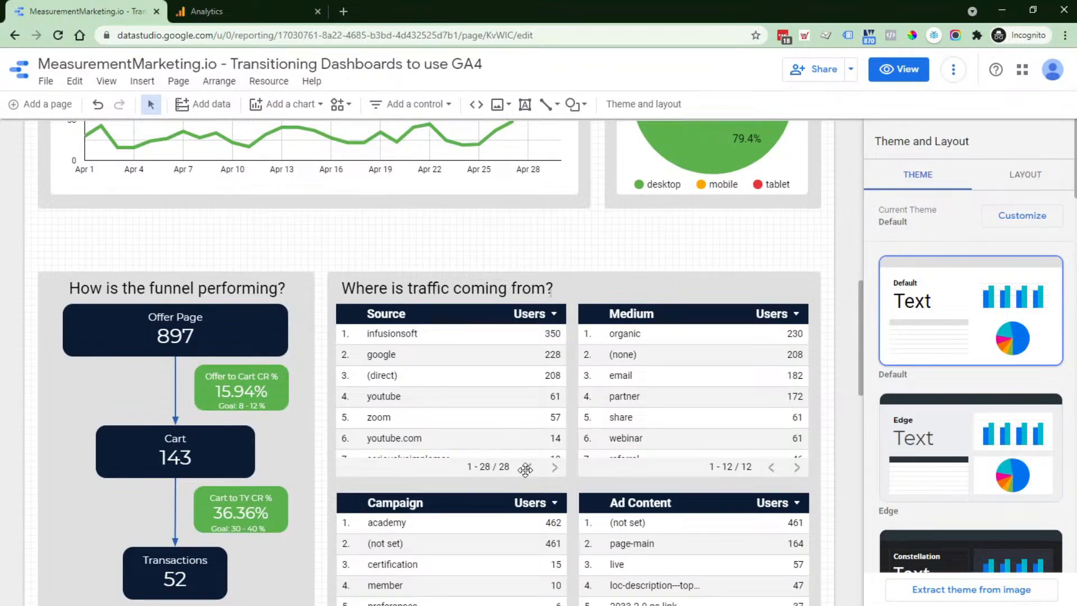
pyautogui.scroll(-7, 471, 453)
pyautogui.scroll(2, 471, 452)
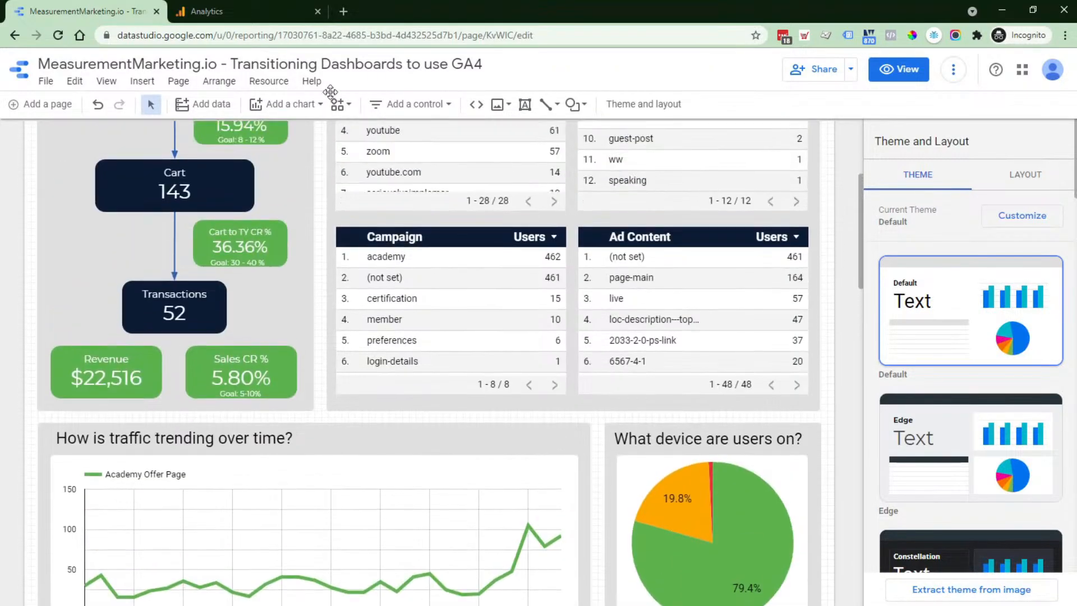
pyautogui.scroll(-9, 414, 463)
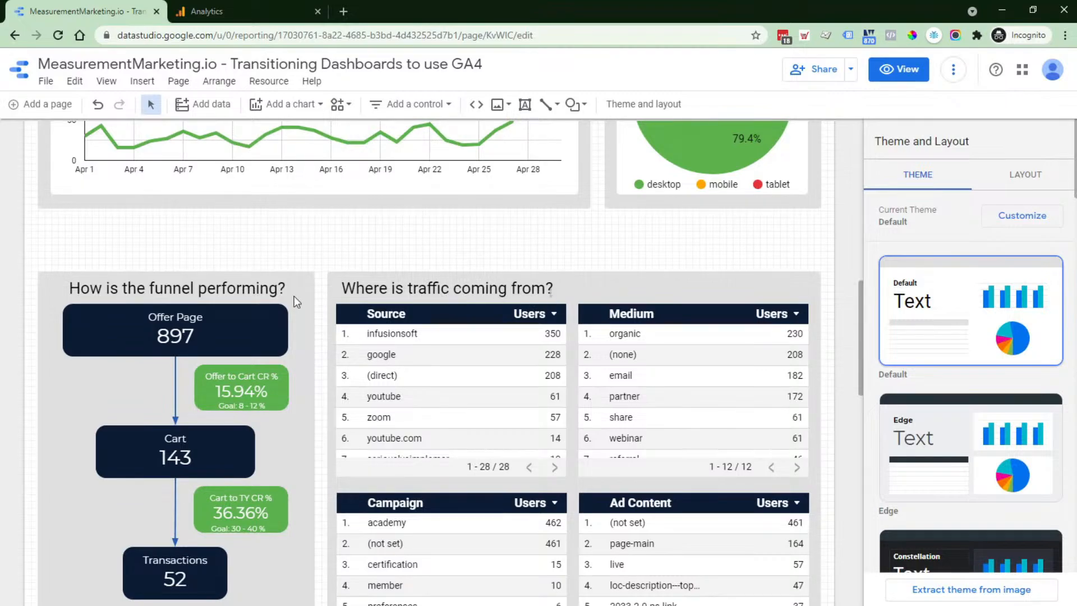
pyautogui.click(449, 372)
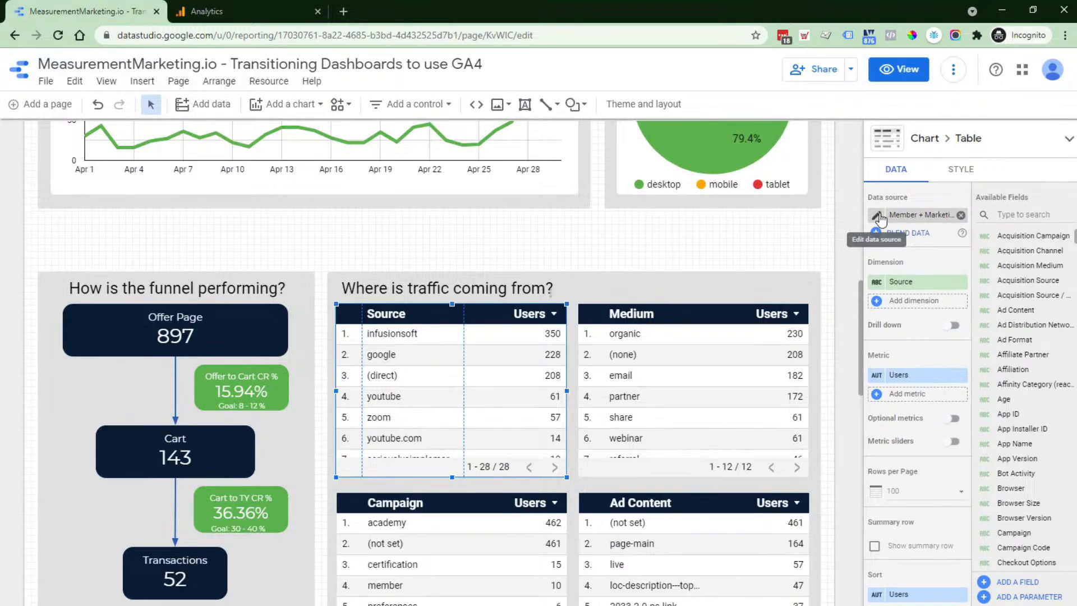
pyautogui.click(961, 216)
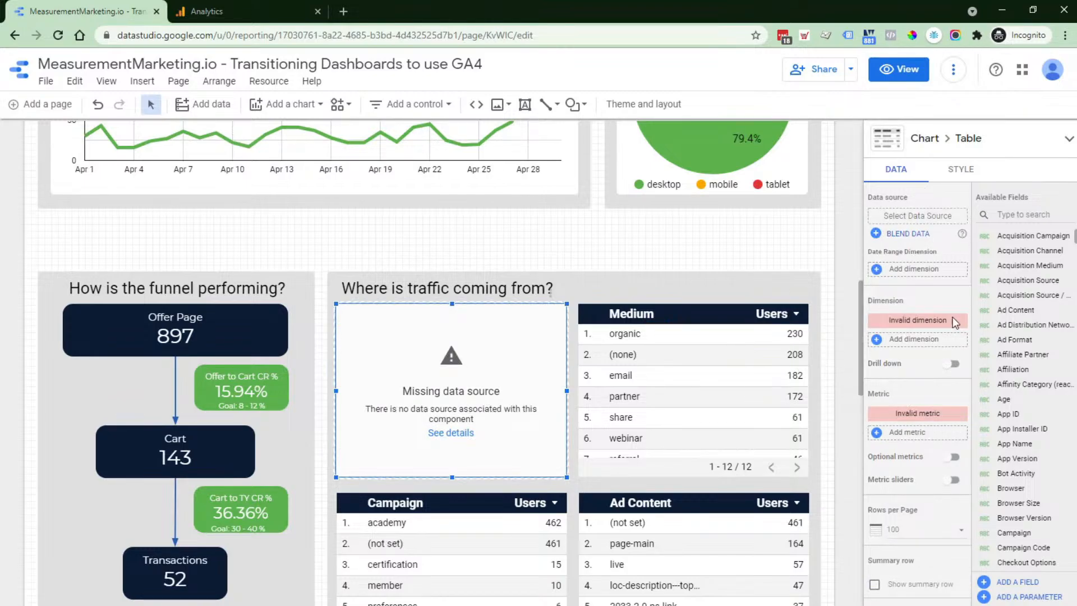
pyautogui.click(920, 217)
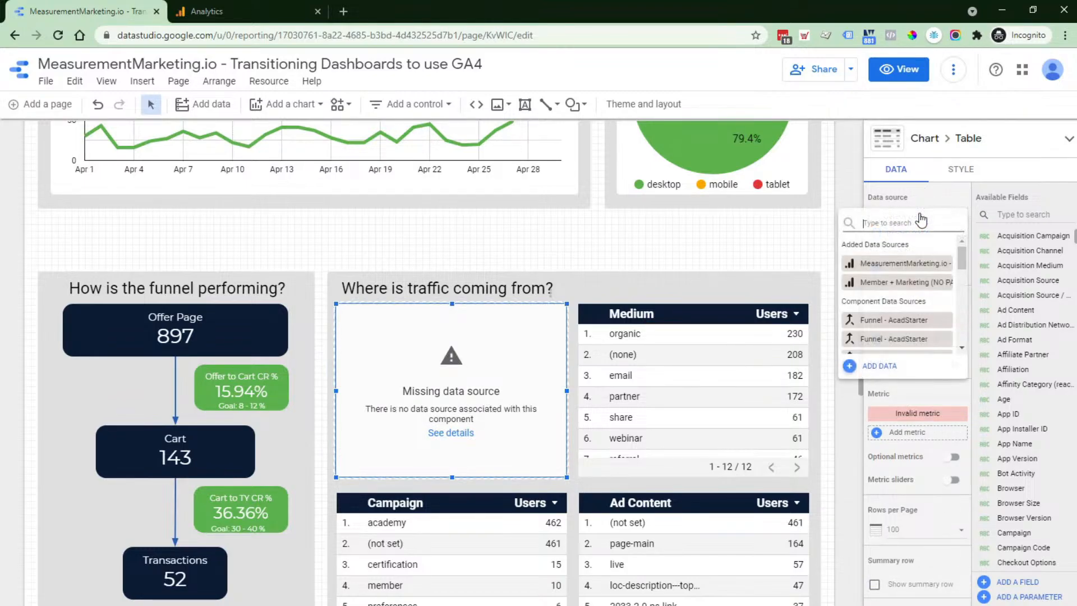
pyautogui.click(894, 264)
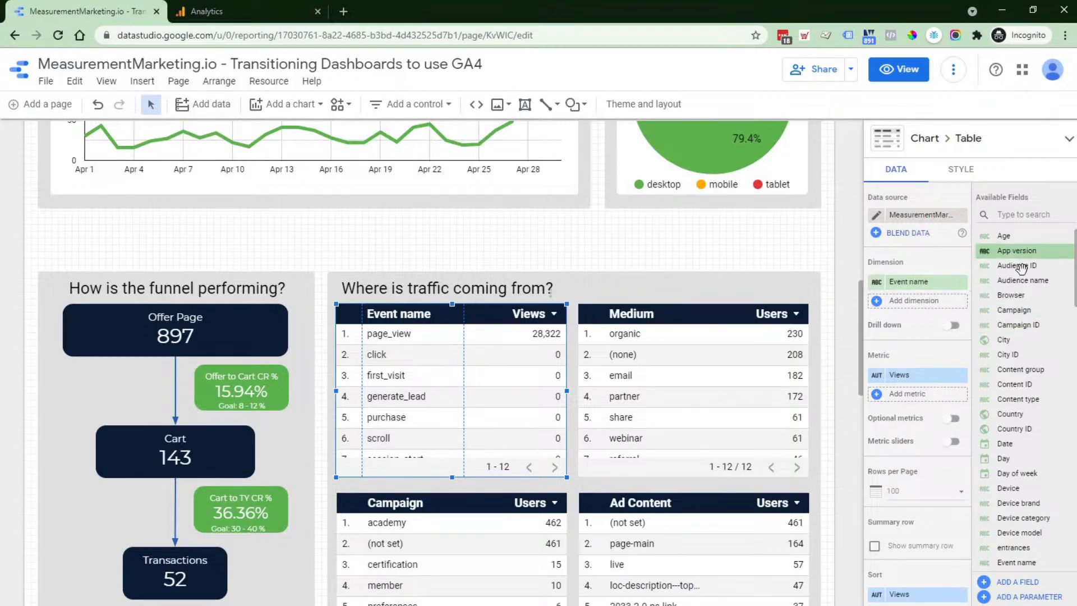
# Search the available fields for "source" and replace the duplicated table's Event name dimension with Source
pyautogui.scroll(10, 503, 235)
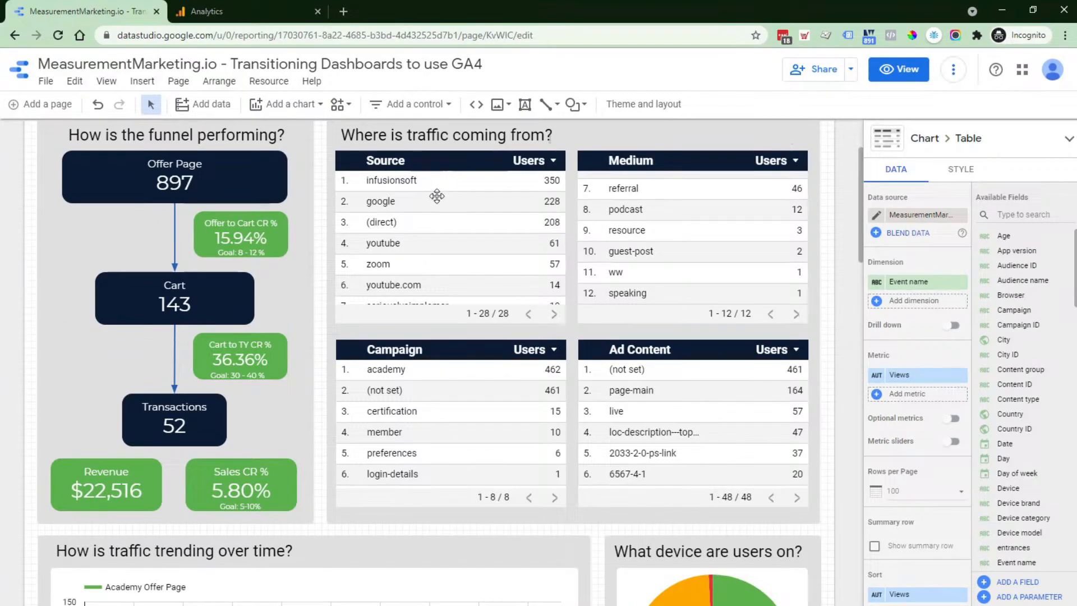
pyautogui.scroll(-2, 624, 260)
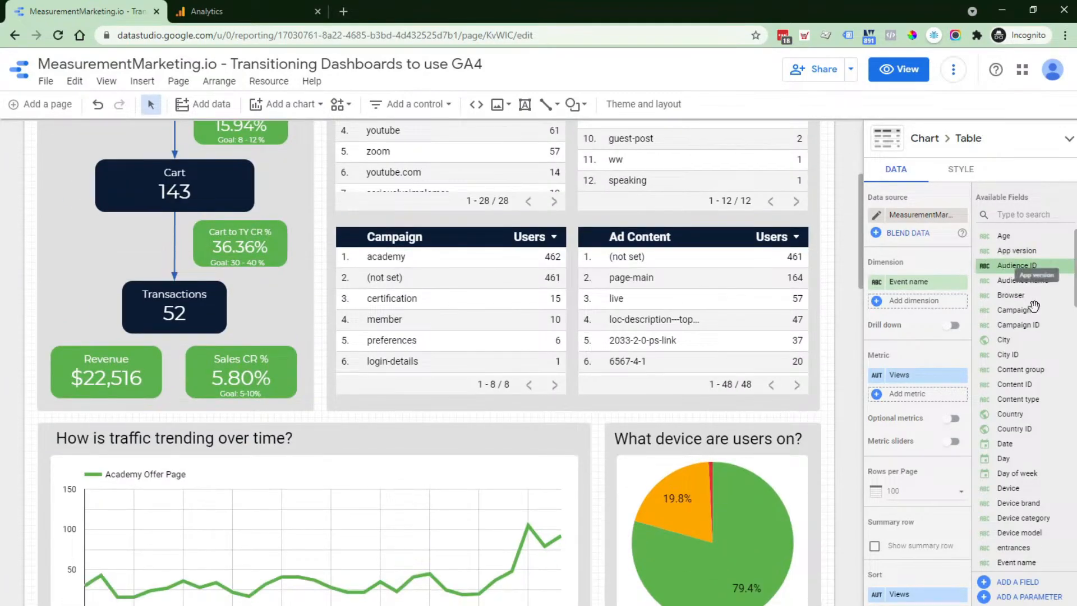
pyautogui.scroll(-2, 897, 252)
pyautogui.scroll(-6, 456, 406)
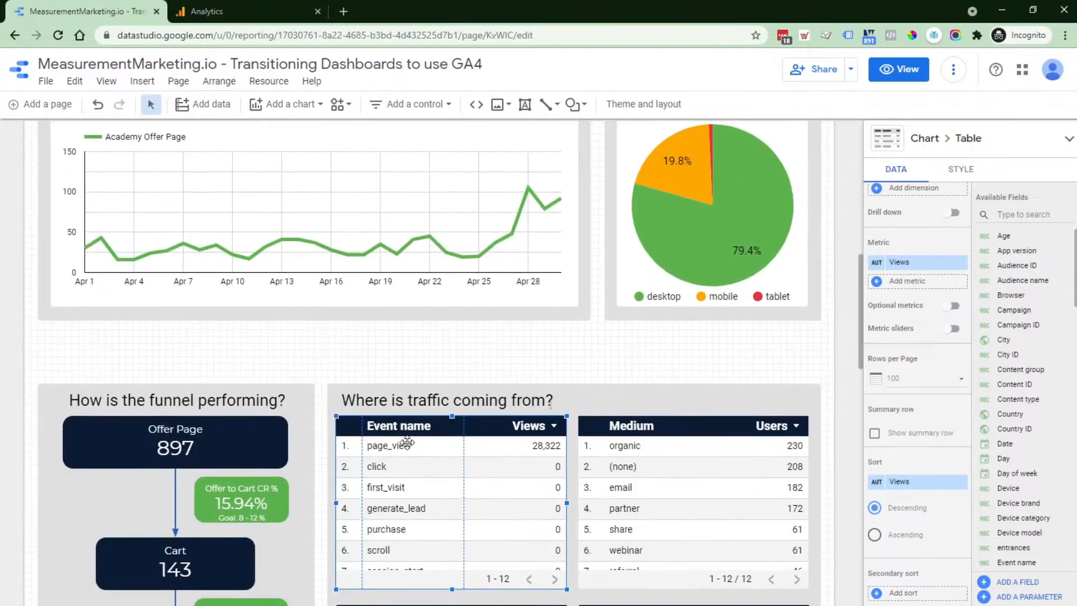
pyautogui.click(413, 449)
pyautogui.scroll(-4, 440, 375)
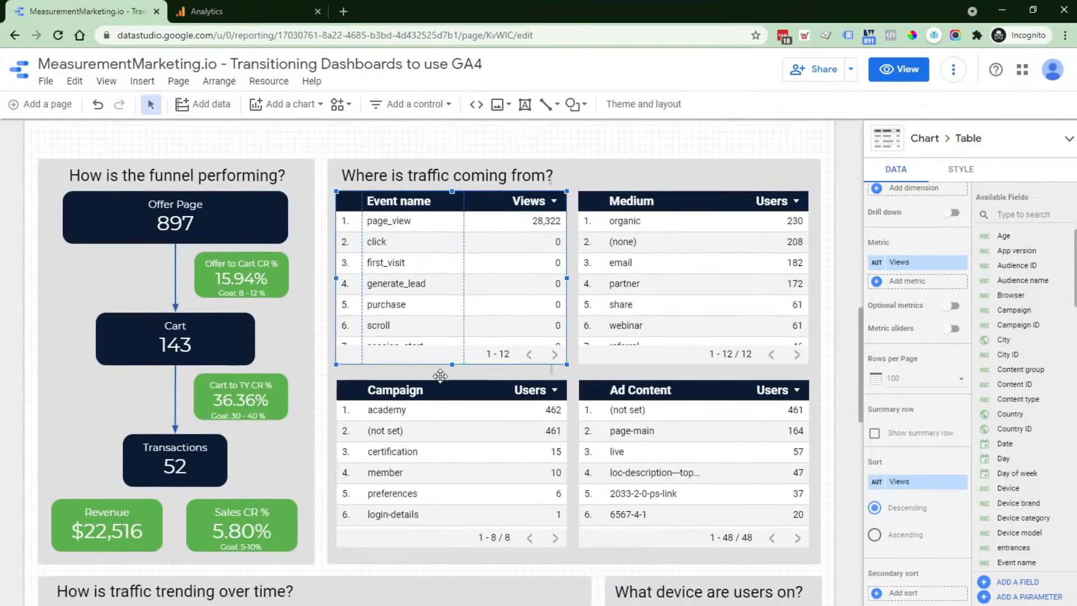
pyautogui.scroll(2, 897, 357)
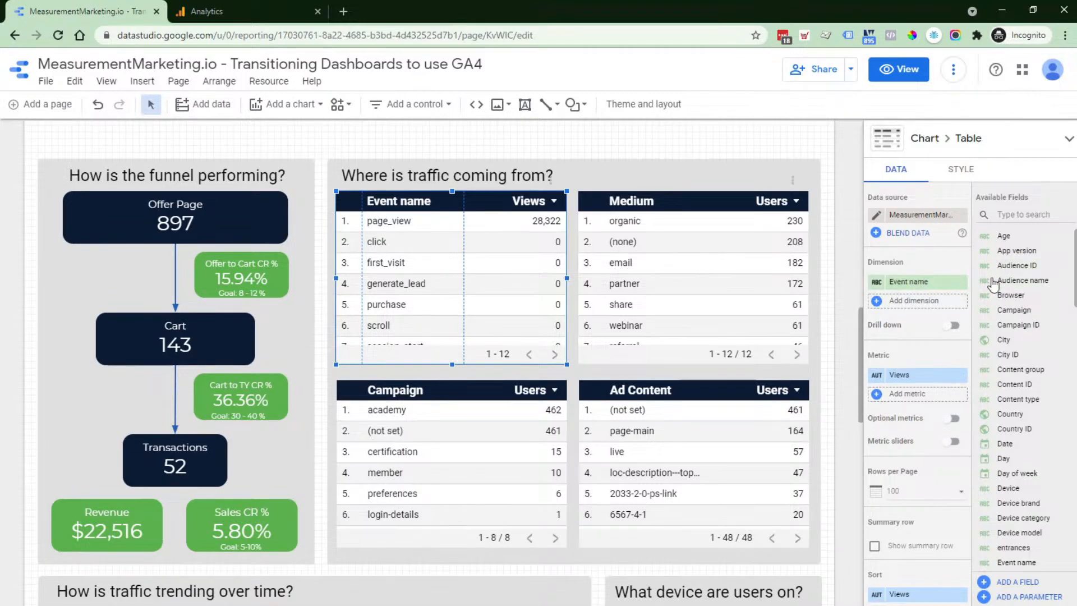
pyautogui.click(1036, 210)
pyautogui.write('source')
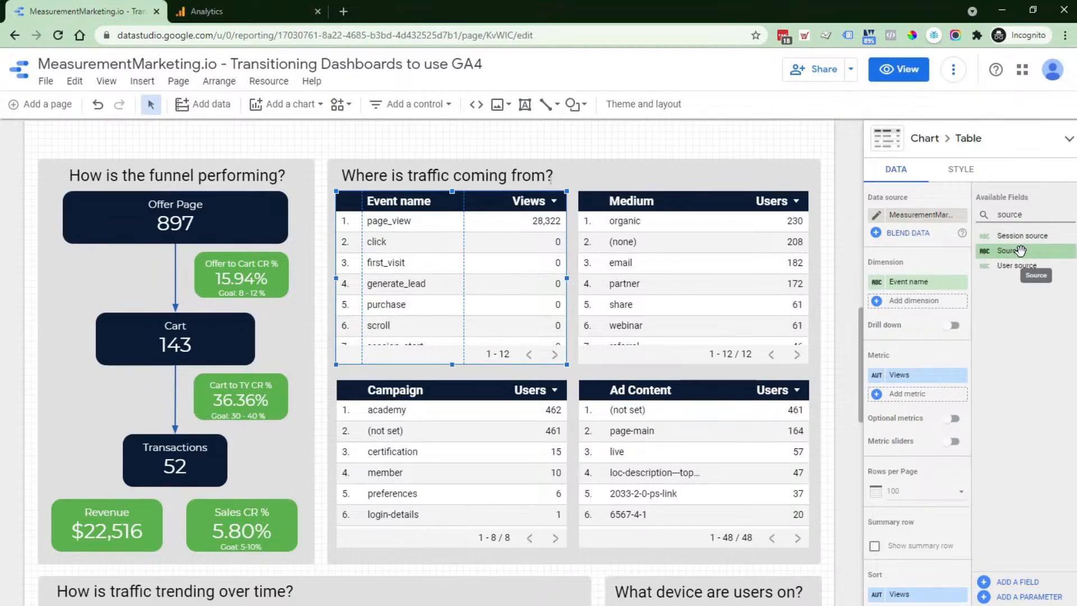
pyautogui.moveTo(1020, 250); pyautogui.dragTo(917, 284)
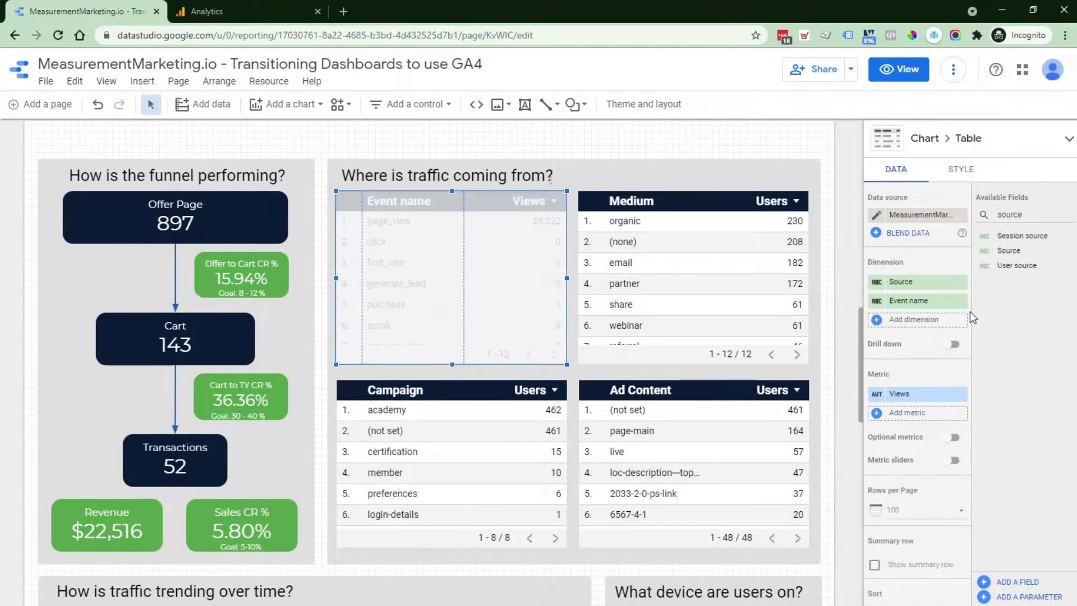
pyautogui.click(961, 301)
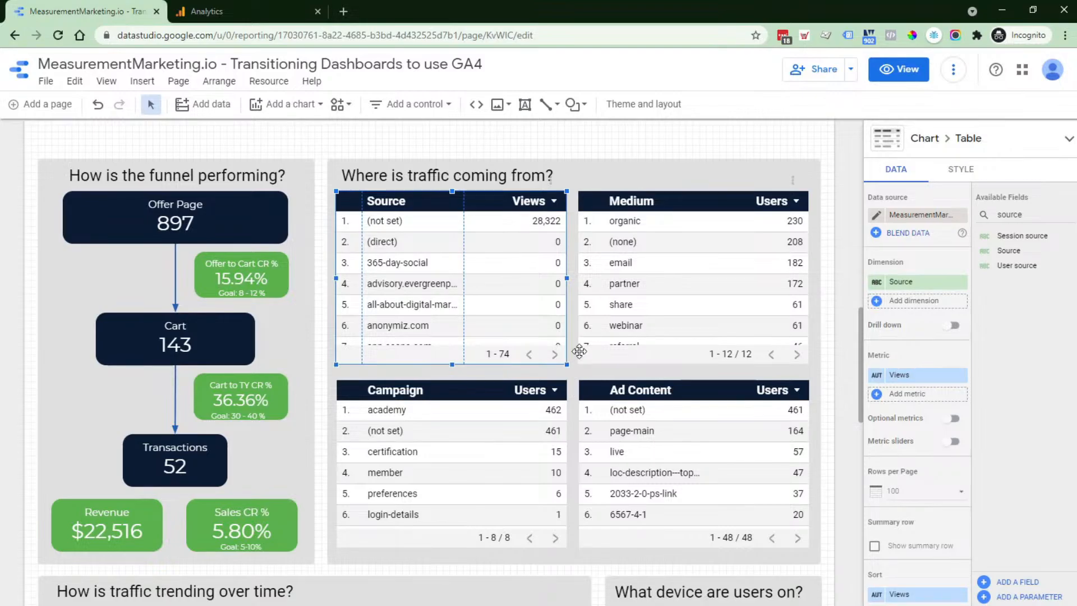
# Compare the duplicated GA4 Source table with the original Source table at the start of the report
pyautogui.scroll(4, 418, 297)
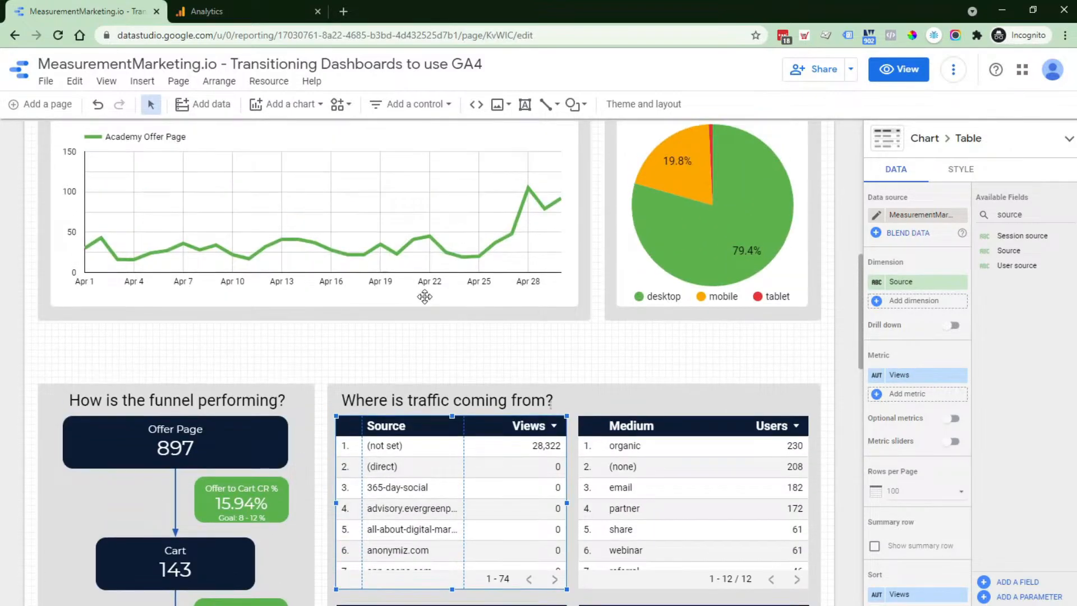
pyautogui.scroll(-6, 424, 297)
pyautogui.scroll(2, 421, 296)
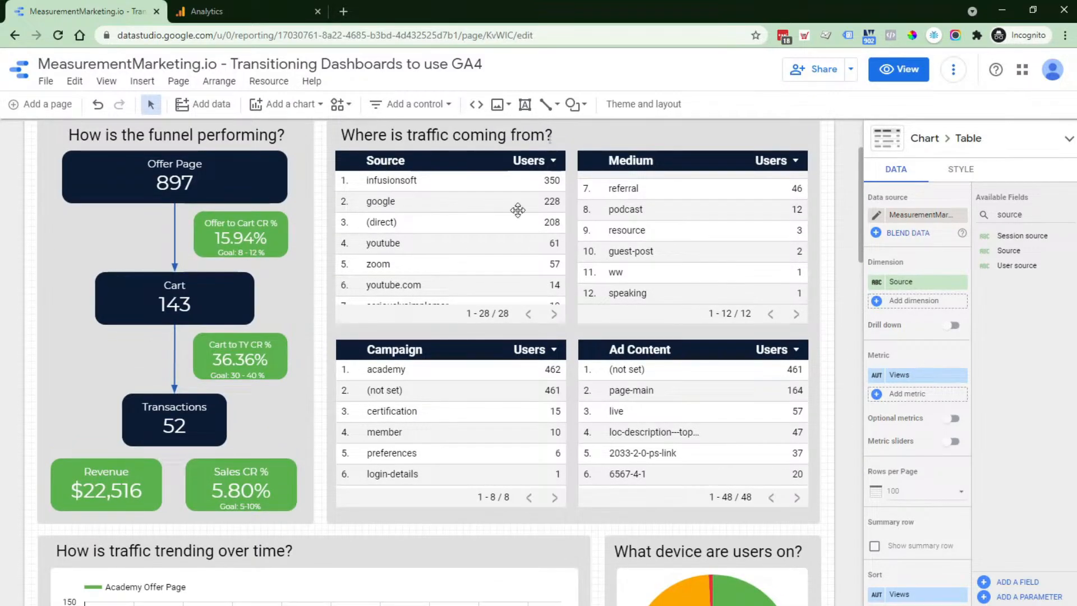
pyautogui.scroll(-7, 505, 280)
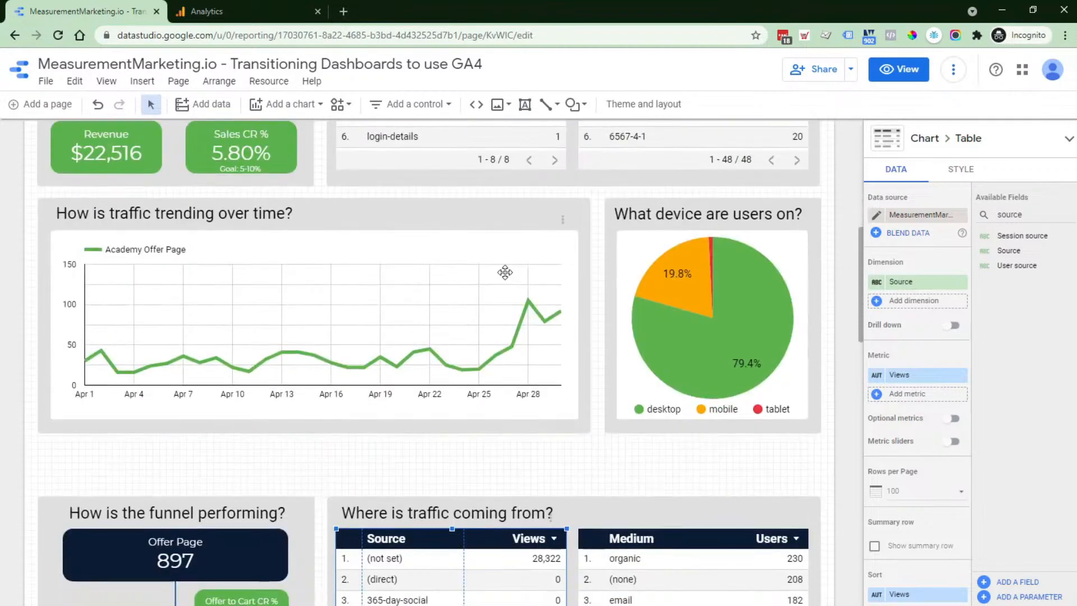
pyautogui.scroll(-1, 505, 272)
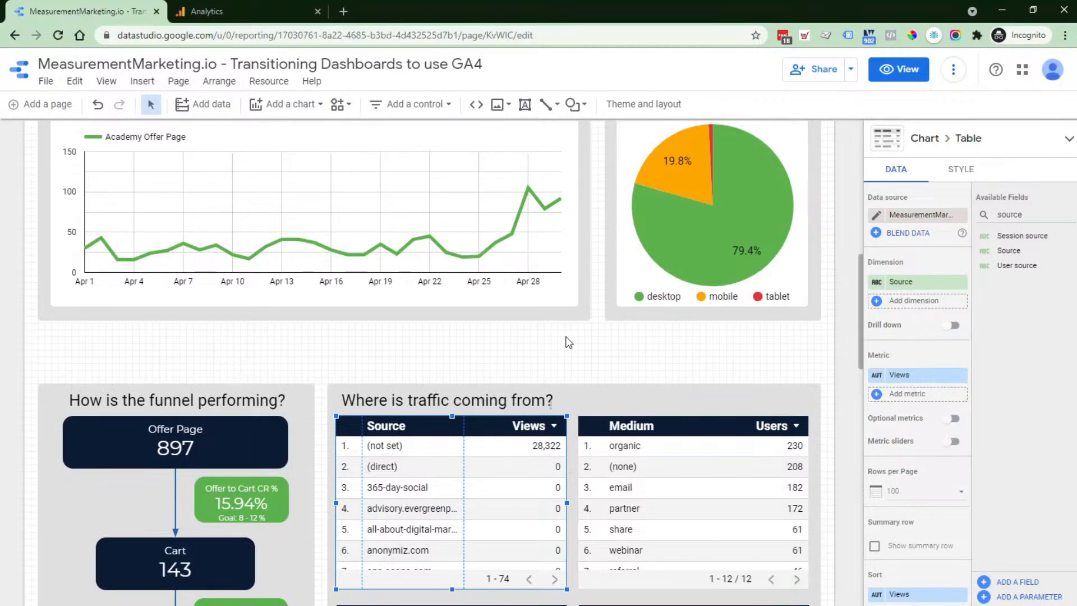
pyautogui.scroll(-2, 621, 327)
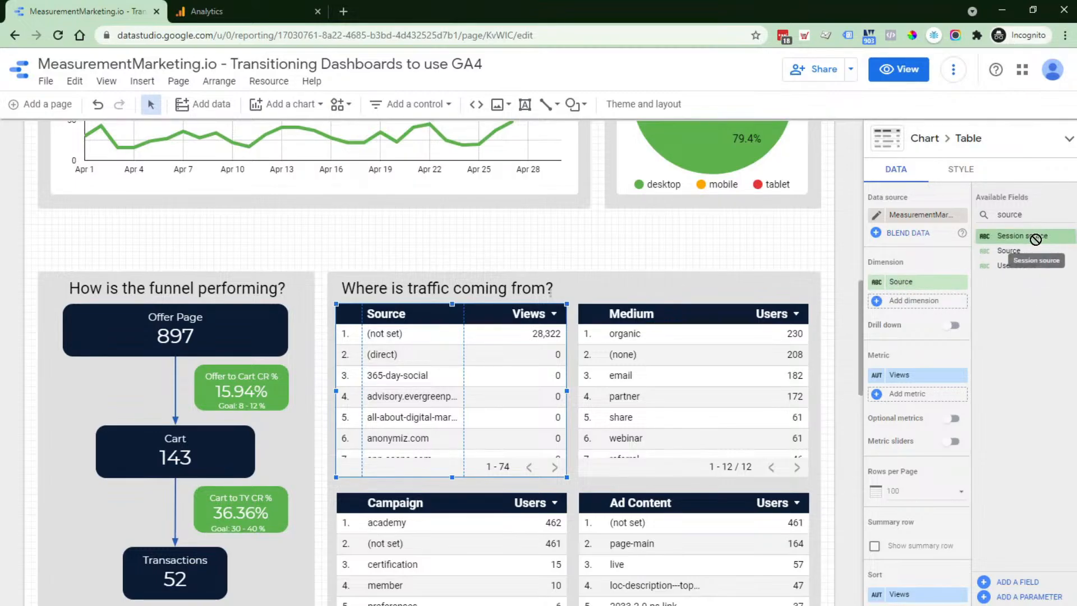
pyautogui.moveTo(1035, 240); pyautogui.dragTo(624, 248)
pyautogui.scroll(10, 508, 276)
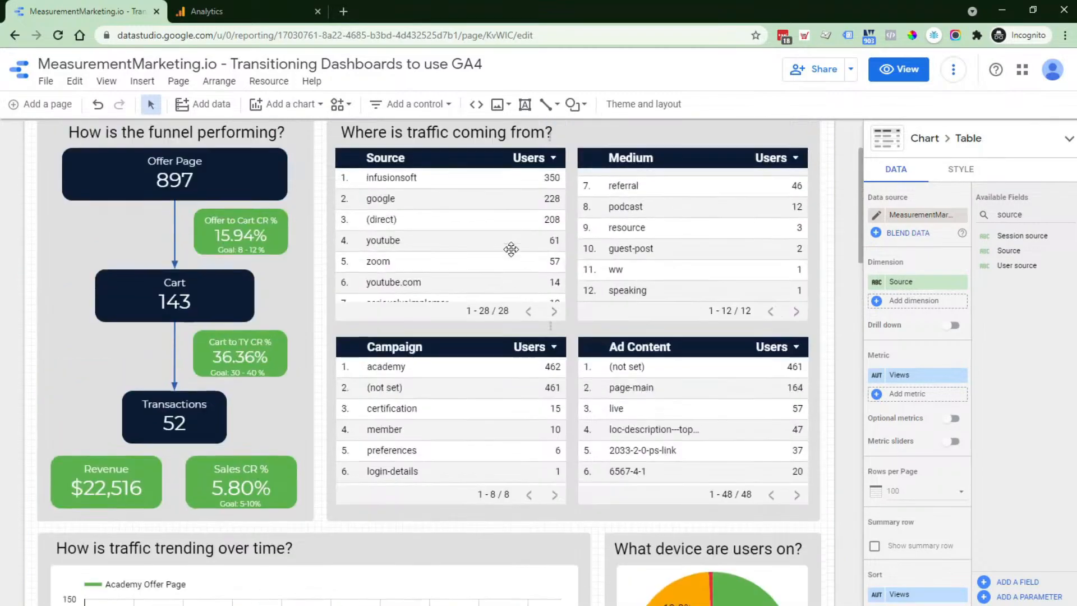
pyautogui.scroll(2, 511, 249)
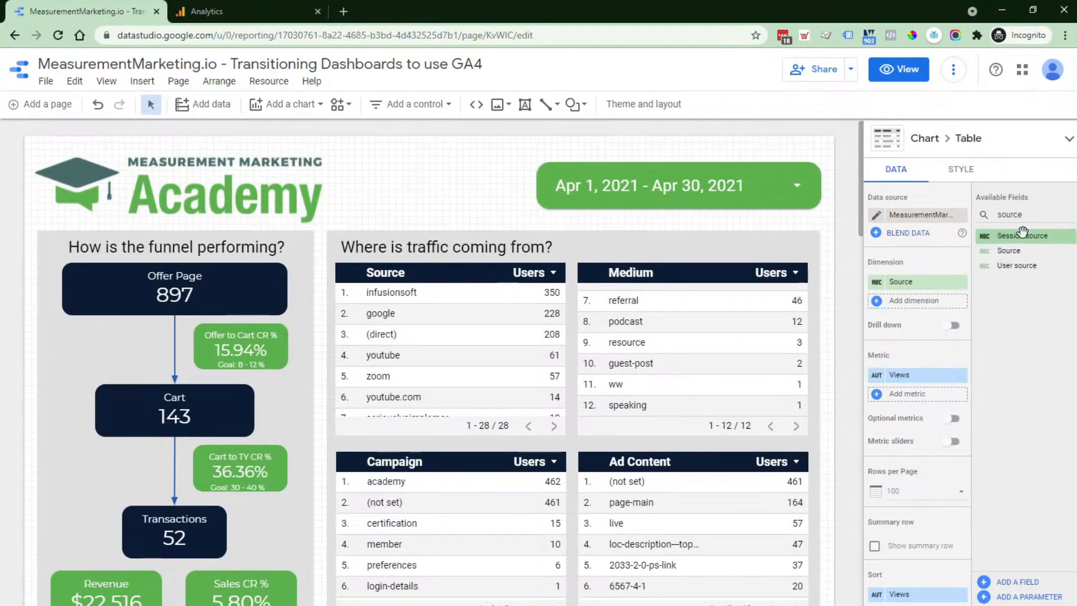
pyautogui.scroll(-10, 584, 384)
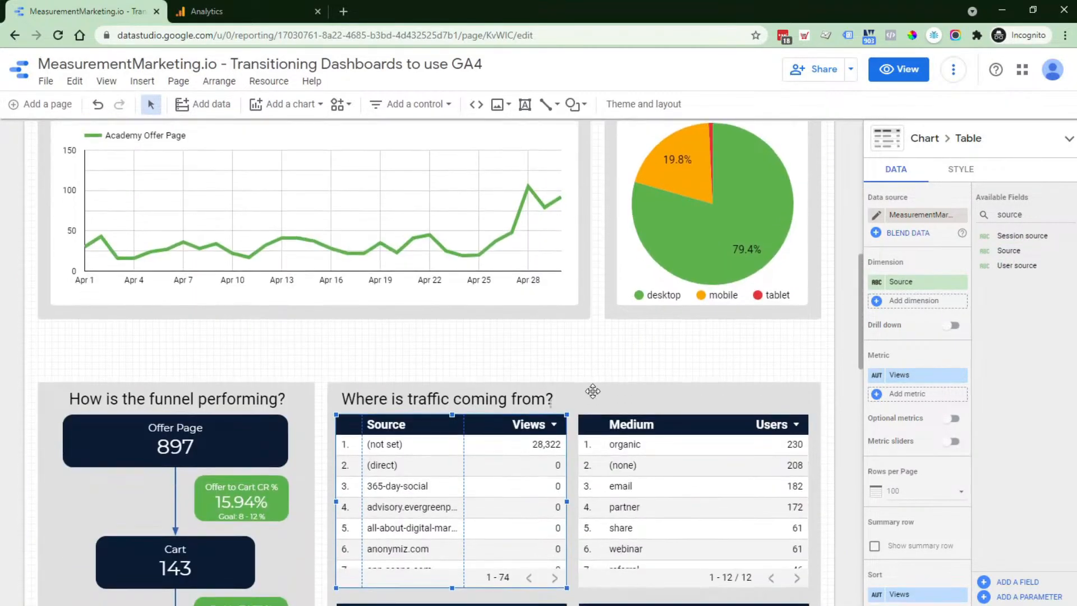
pyautogui.scroll(-4, 593, 391)
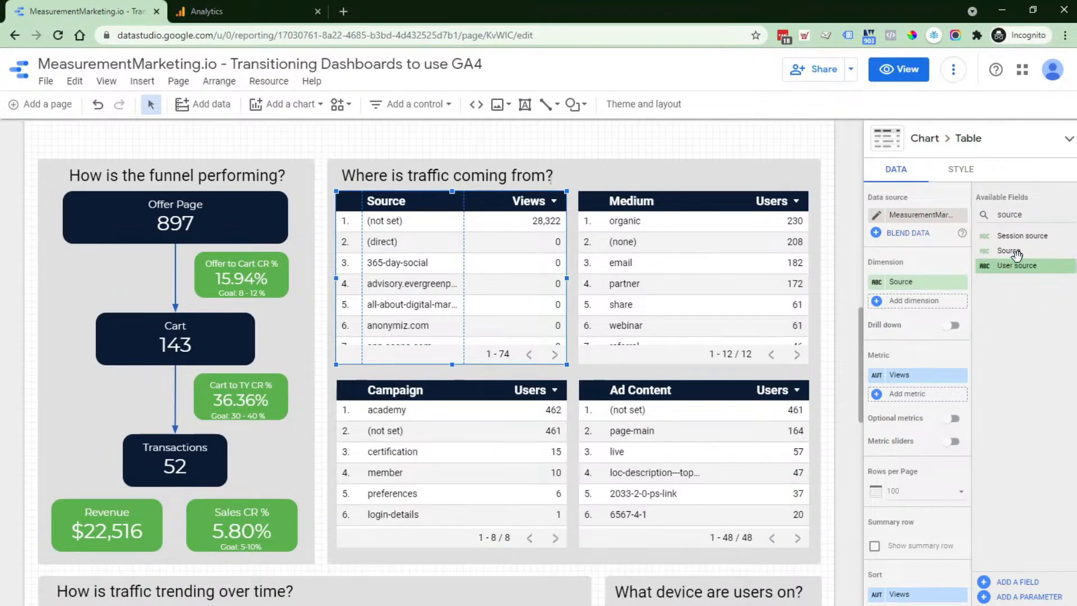
# Change the duplicated table's dimension to Session source and its metric to Total users
pyautogui.moveTo(1016, 236); pyautogui.dragTo(903, 287)
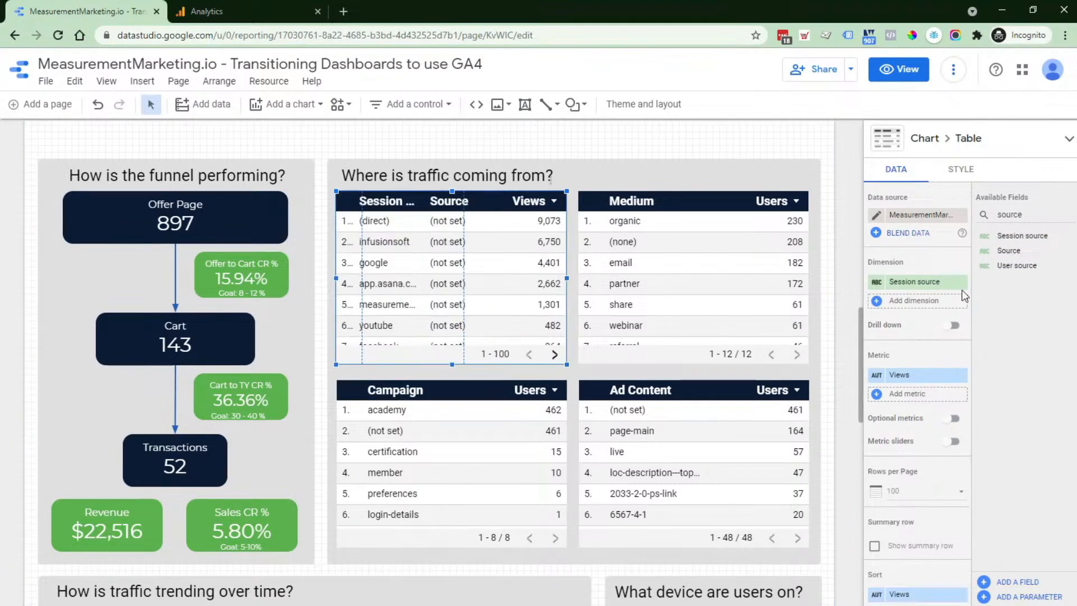
pyautogui.click(961, 304)
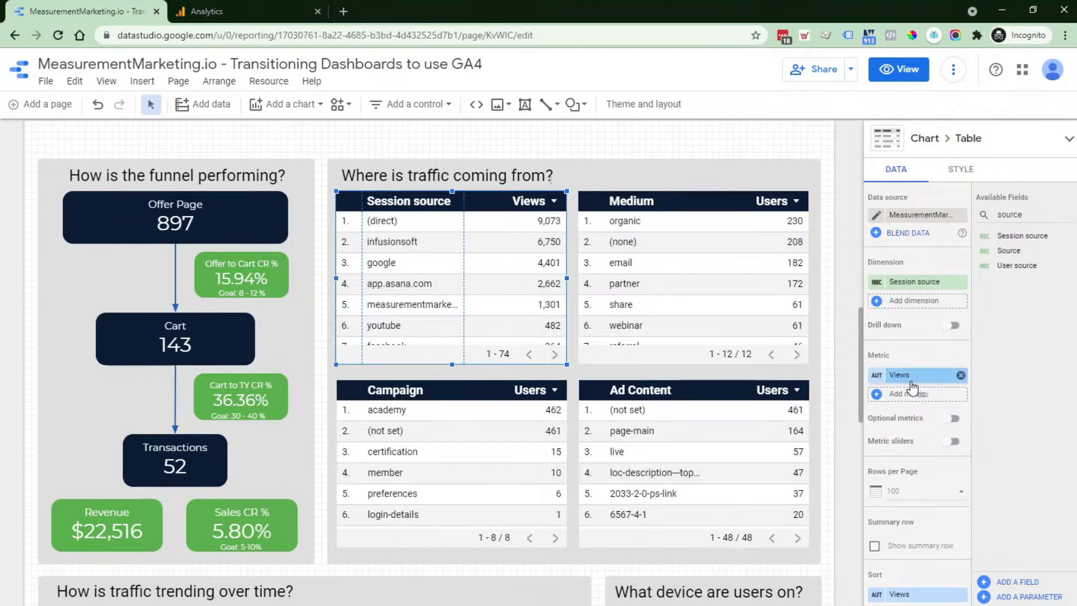
pyautogui.doubleClick(1008, 214)
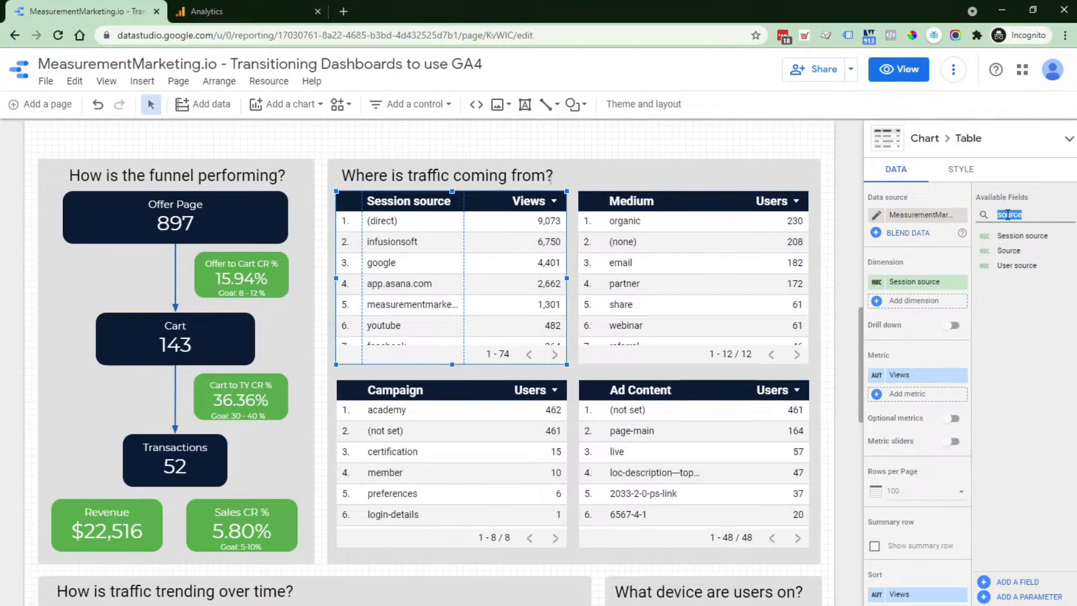
pyautogui.write('users')
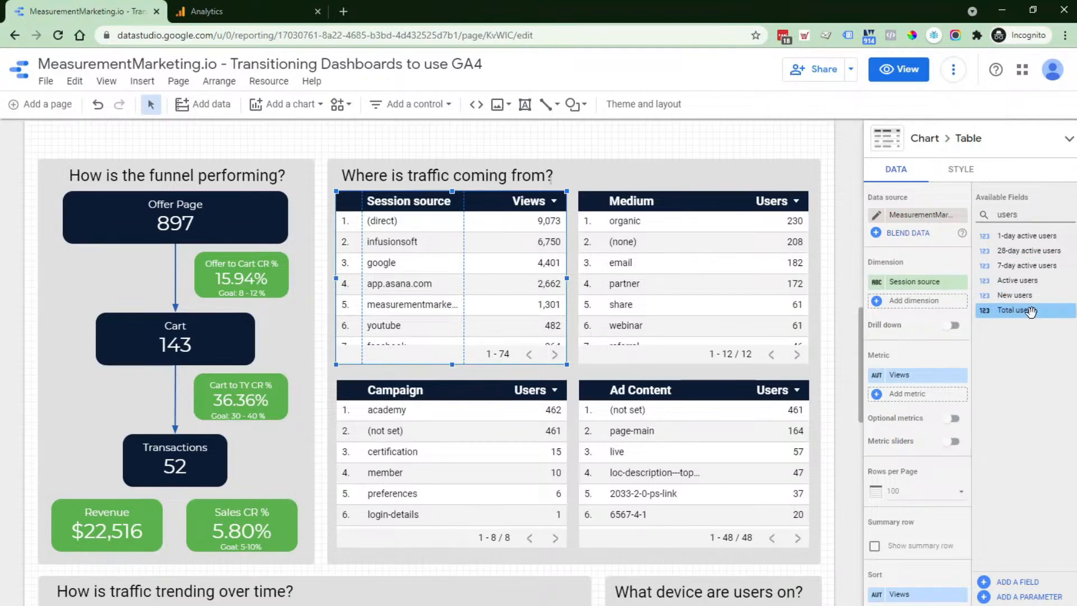
pyautogui.moveTo(1031, 310); pyautogui.dragTo(930, 393)
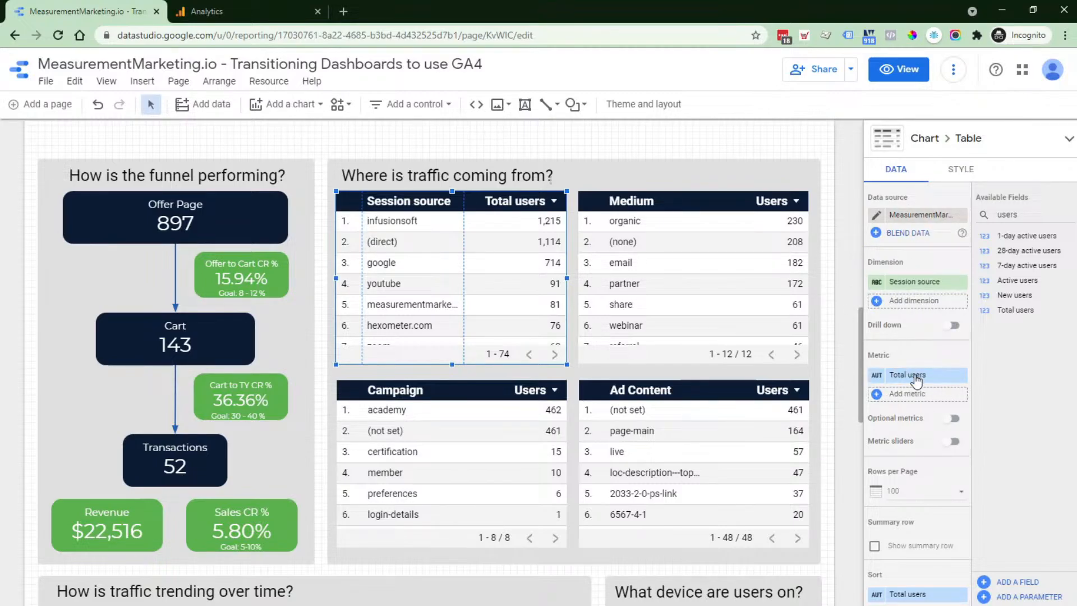
# Check the duplicated Session source table's Academy Offer Page filter and remove it from the table
pyautogui.scroll(-6, 915, 391)
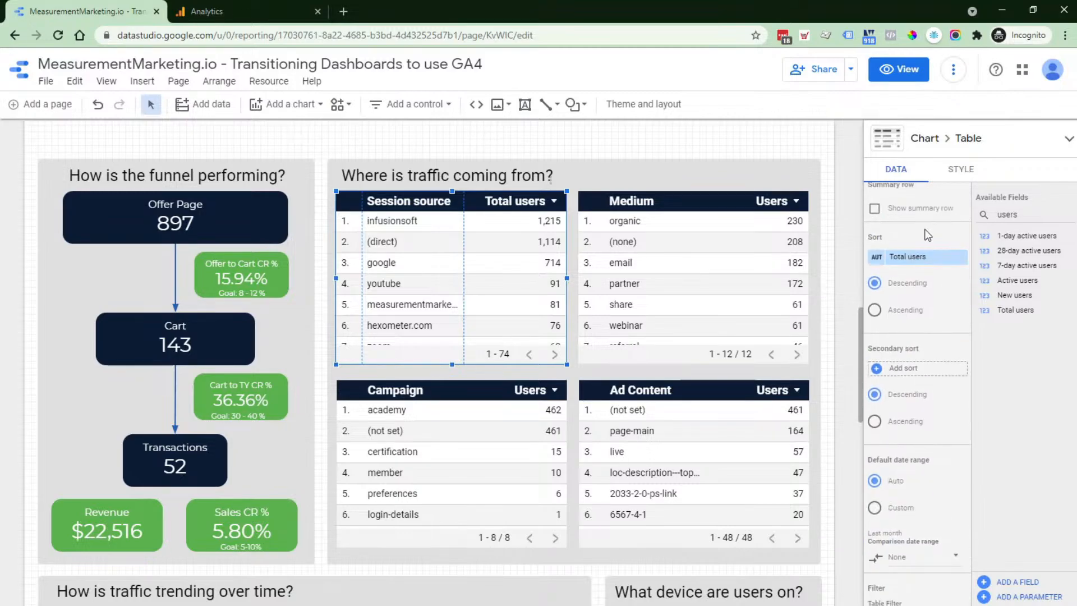
pyautogui.scroll(-4, 832, 263)
pyautogui.scroll(2, 910, 355)
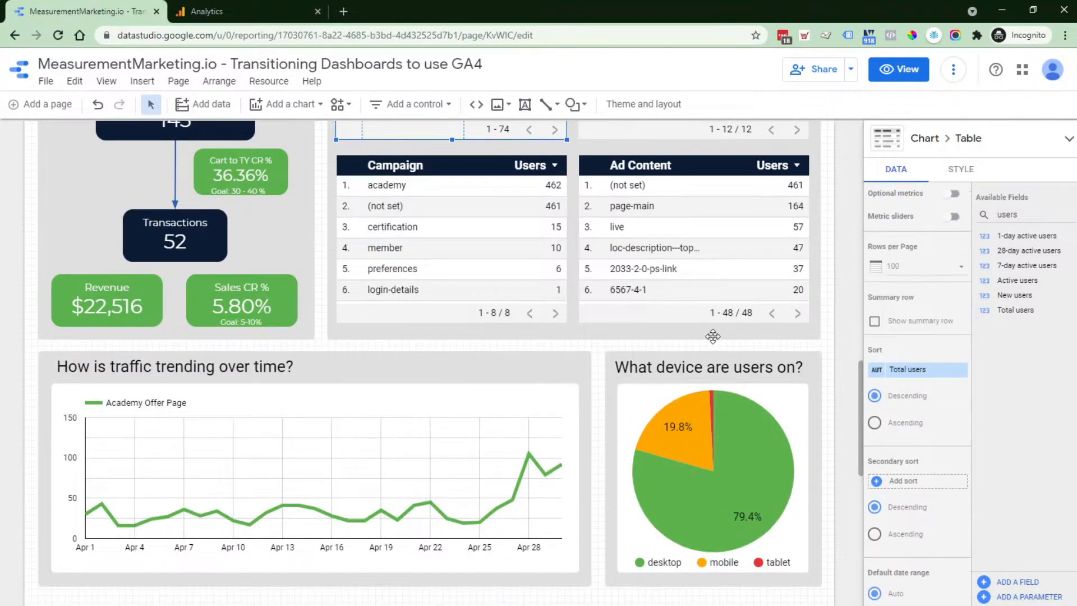
pyautogui.scroll(3, 712, 335)
pyautogui.scroll(2, 712, 335)
pyautogui.scroll(-6, 897, 381)
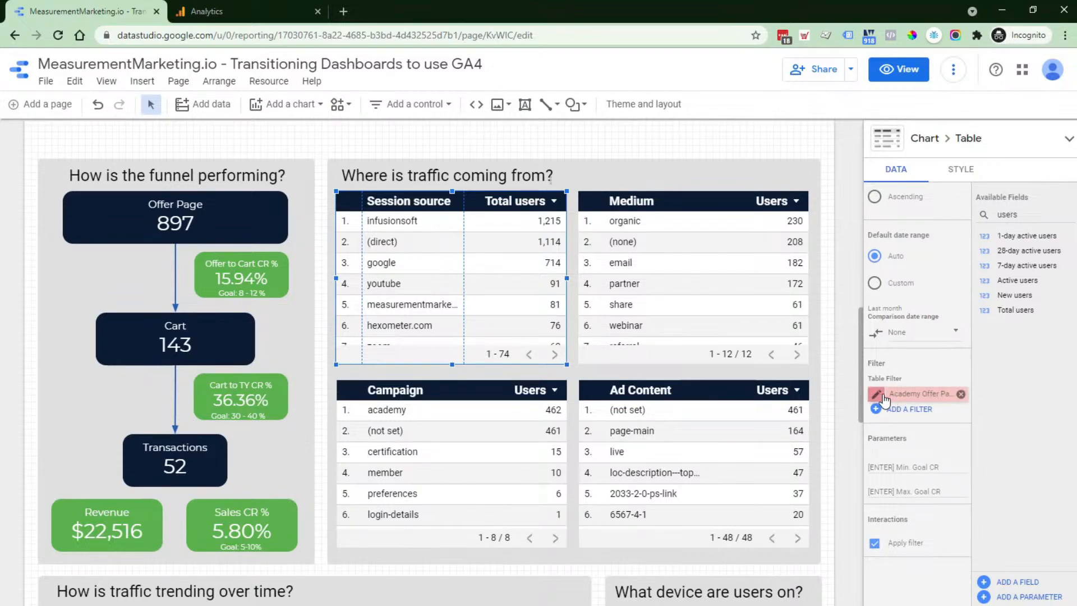
pyautogui.scroll(6, 941, 259)
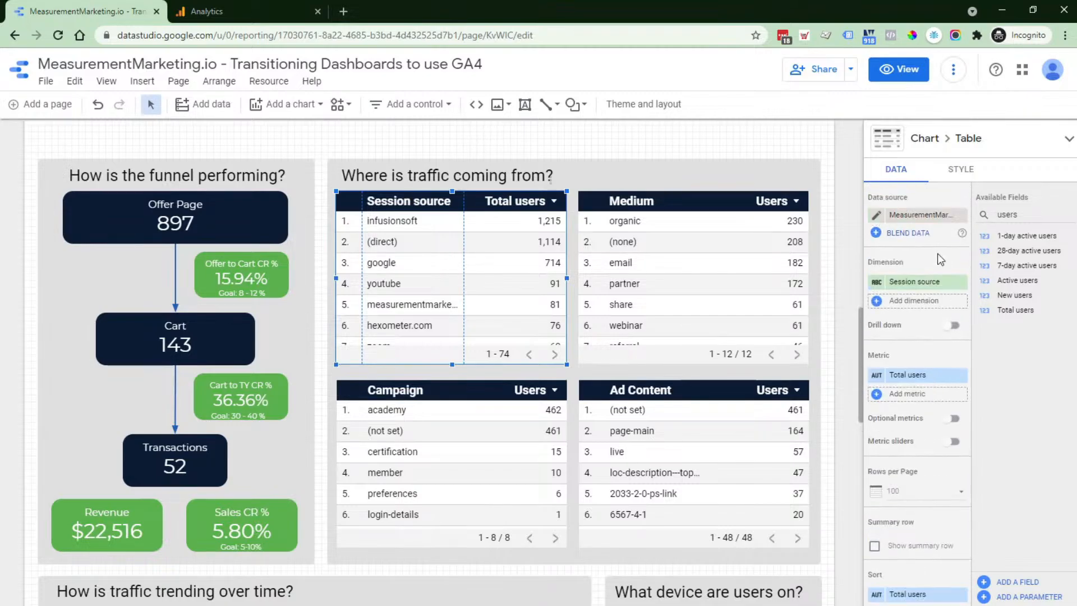
pyautogui.scroll(-6, 919, 305)
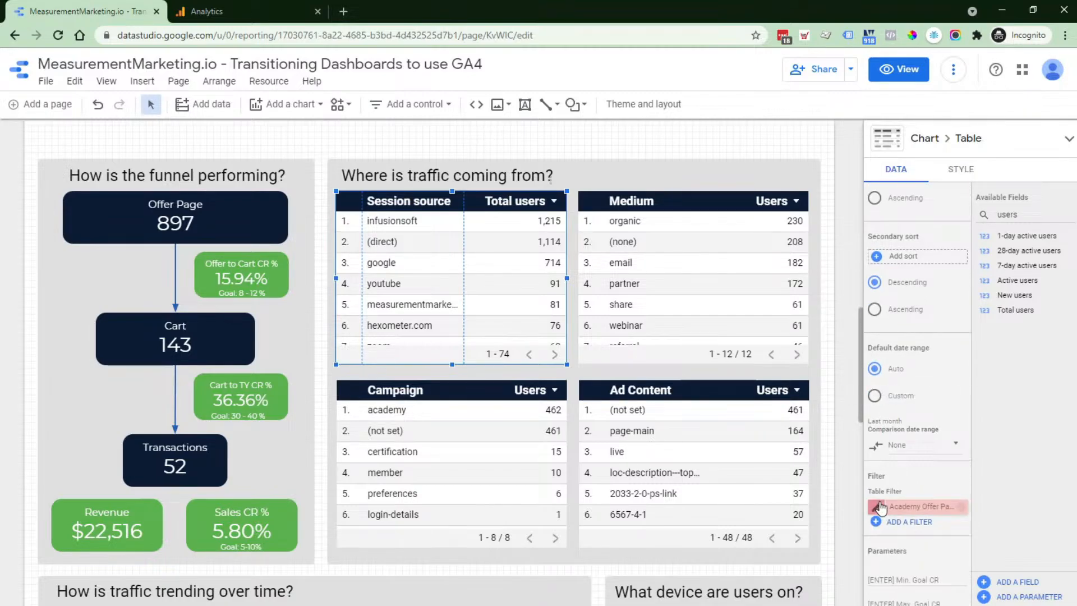
pyautogui.click(884, 508)
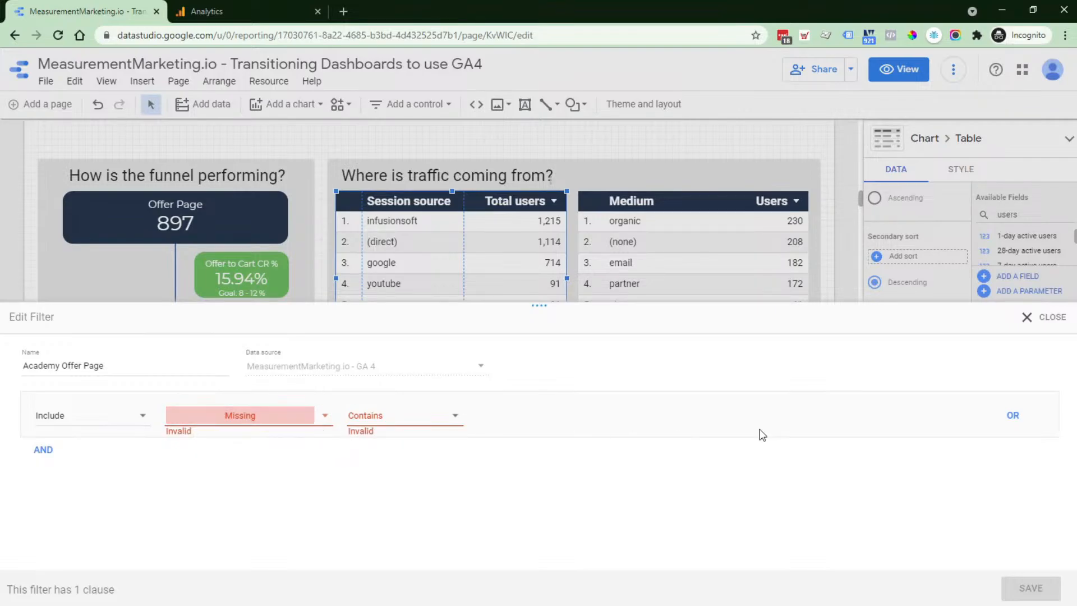
pyautogui.click(1041, 317)
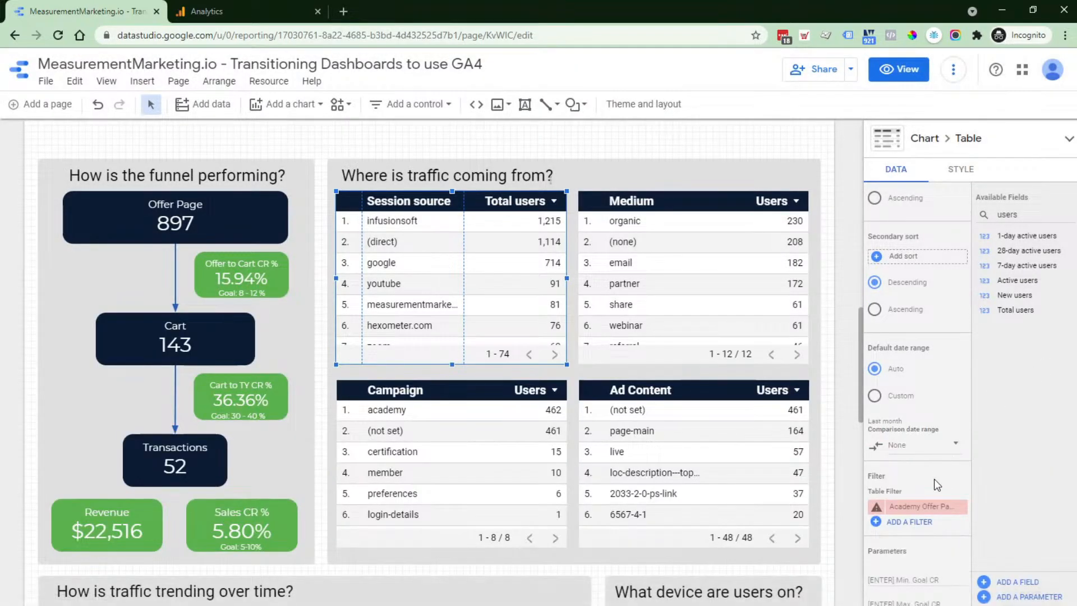
pyautogui.click(960, 507)
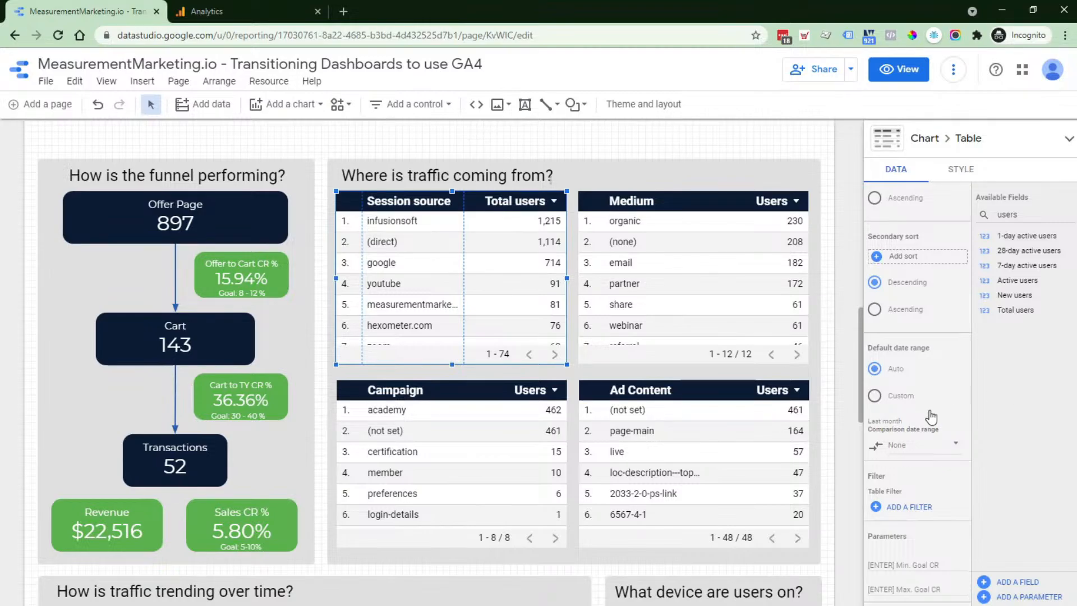
pyautogui.scroll(-2, 931, 418)
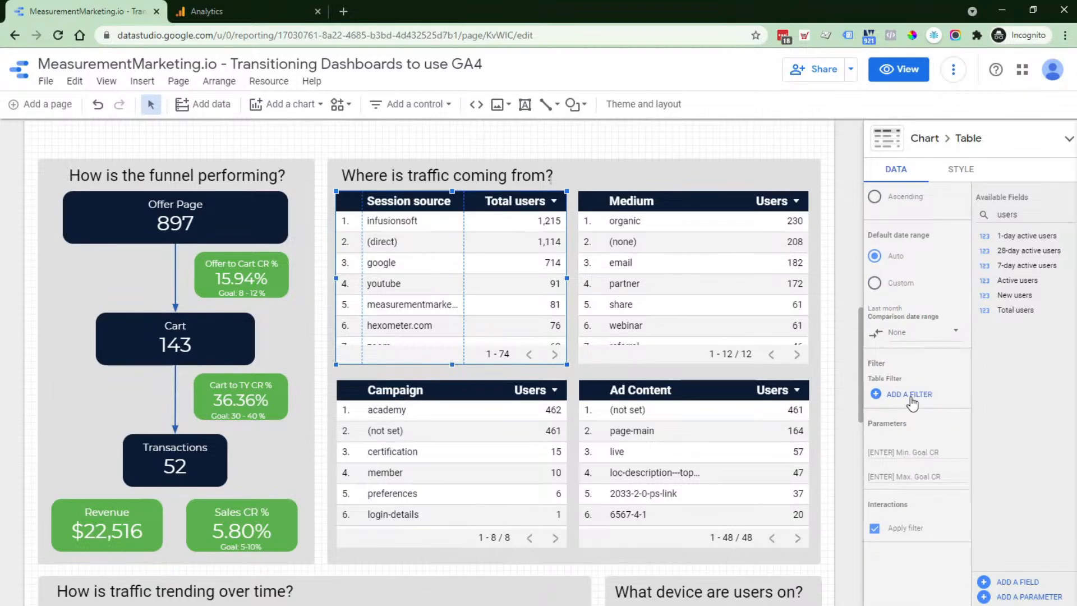
pyautogui.click(910, 394)
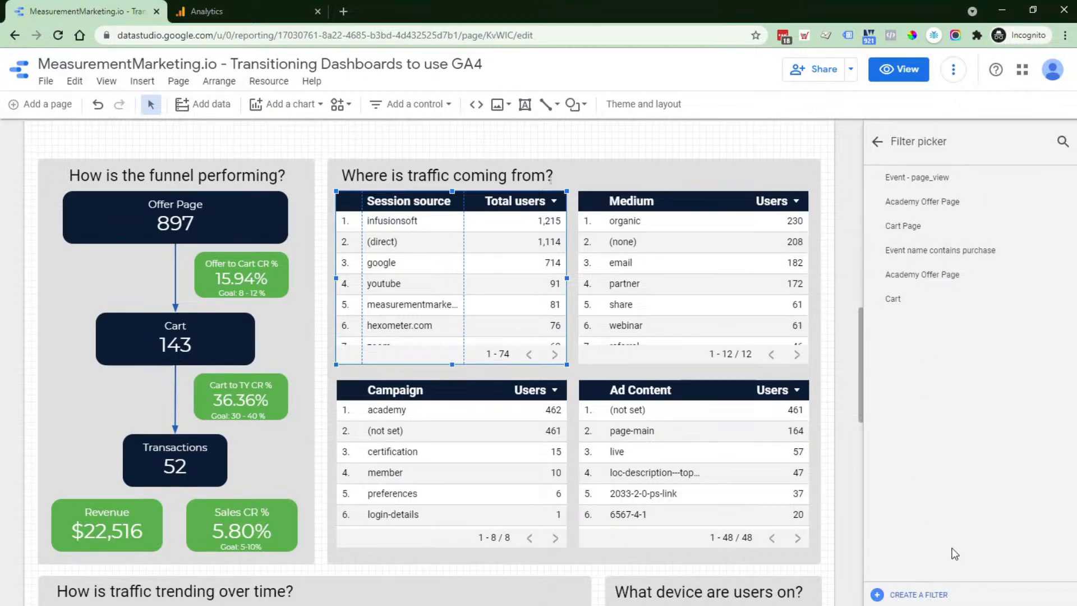
pyautogui.click(909, 596)
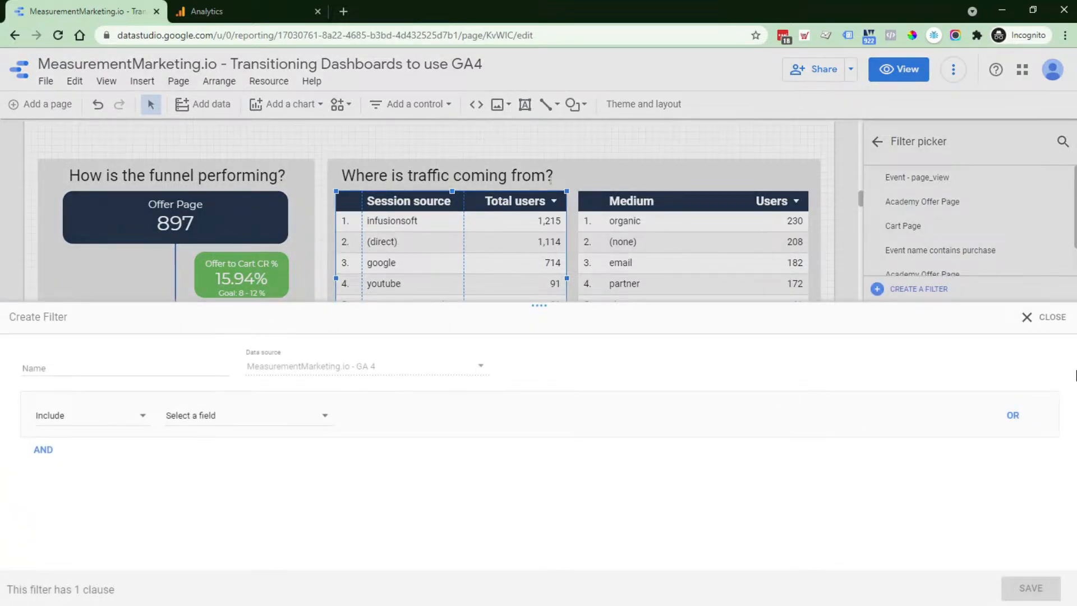
pyautogui.click(1041, 319)
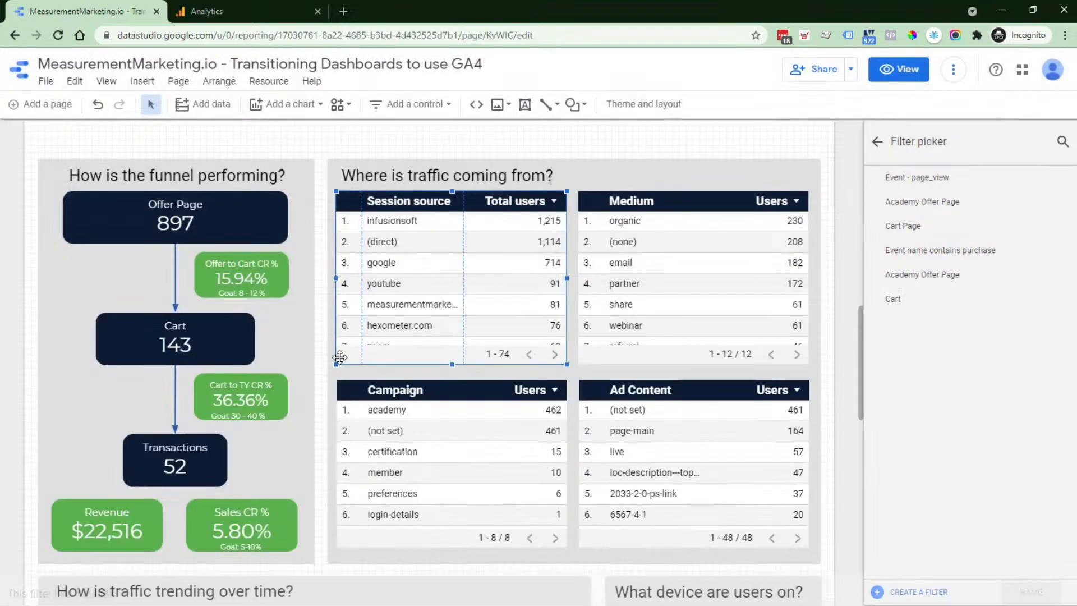
# Check which source field the metric of the original Offer Page scorecard at the start of the report uses
pyautogui.scroll(4, 337, 356)
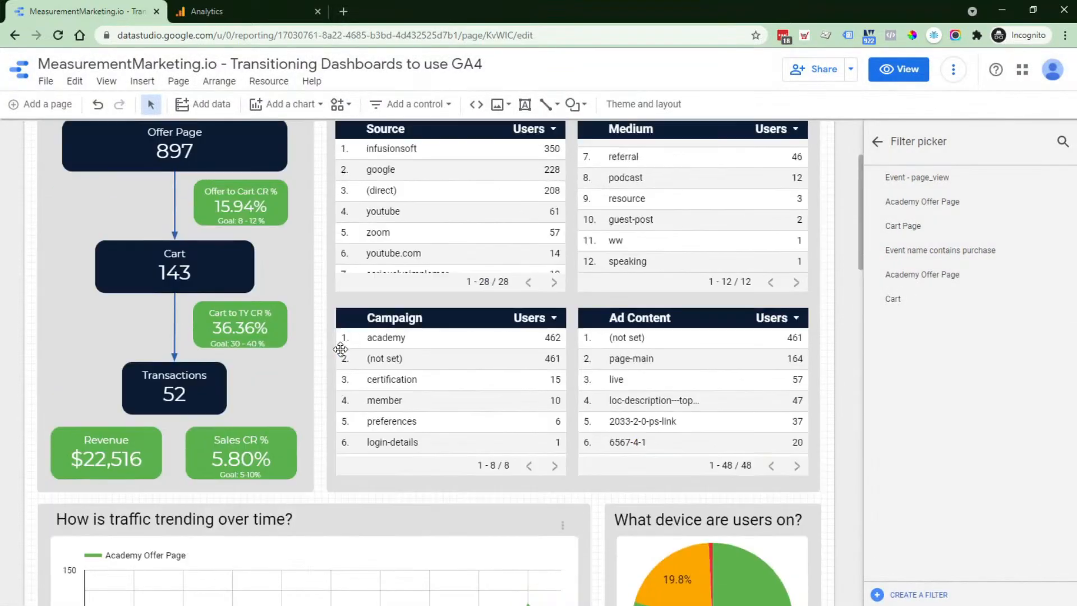
pyautogui.scroll(4, 336, 341)
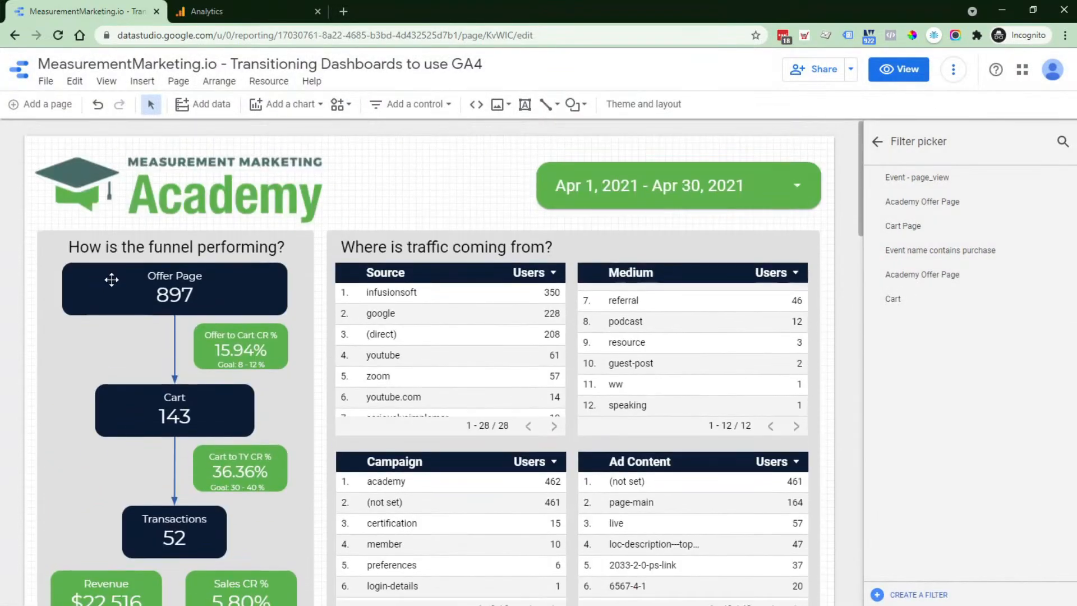
pyautogui.click(144, 285)
pyautogui.click(877, 142)
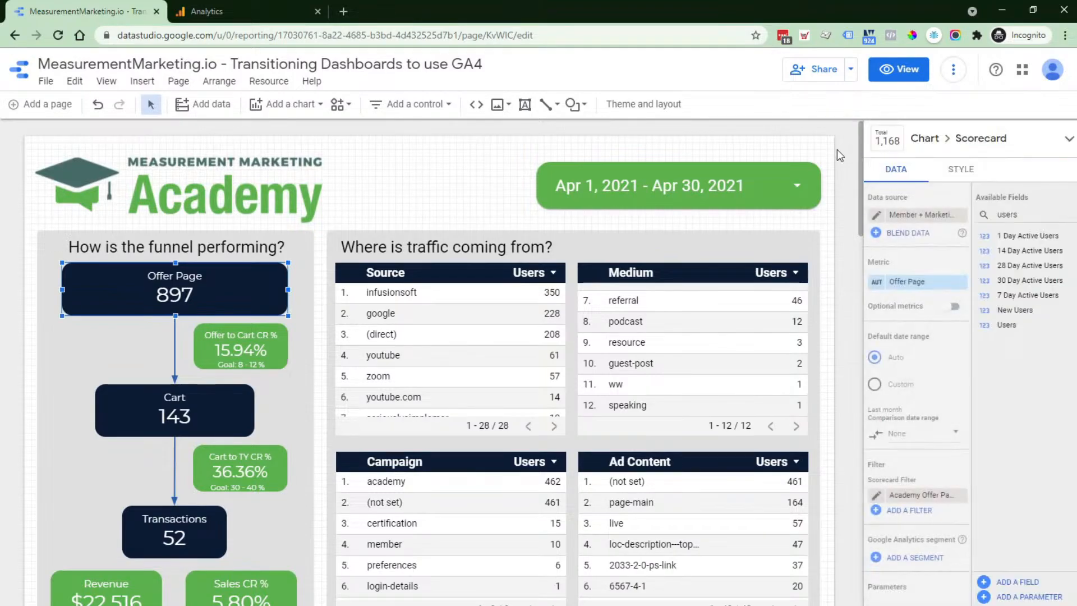
pyautogui.scroll(-2, 879, 465)
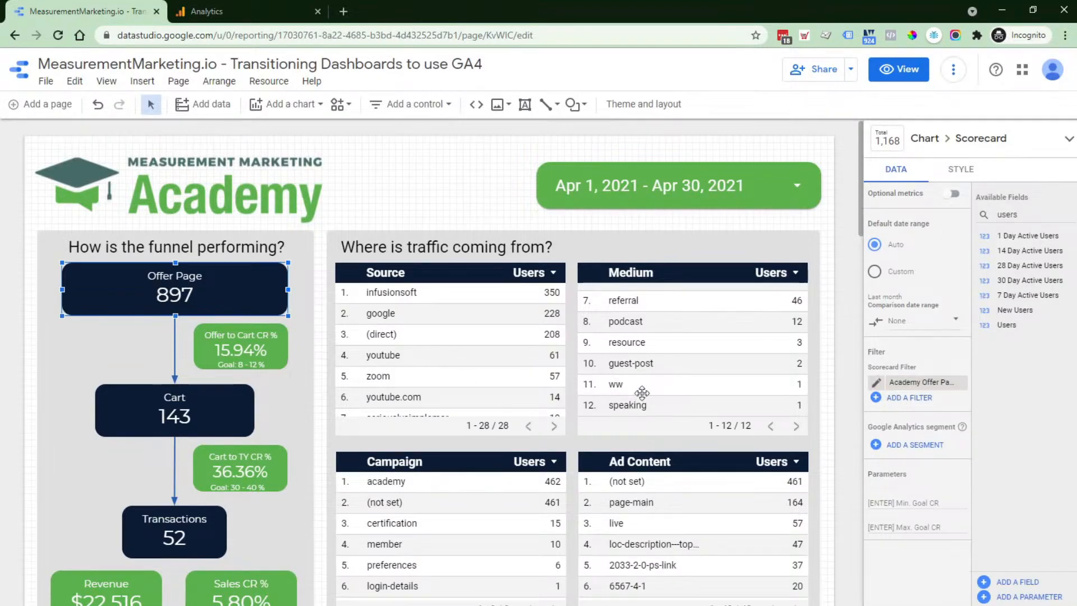
pyautogui.scroll(1, 864, 372)
pyautogui.scroll(1, 863, 372)
pyautogui.click(876, 282)
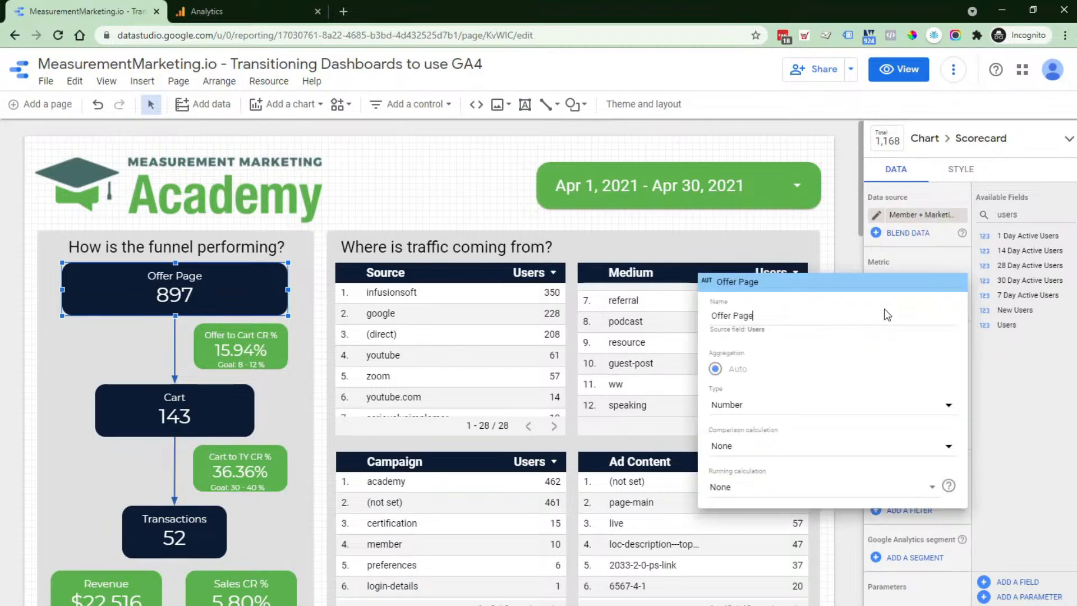
pyautogui.doubleClick(752, 331)
pyautogui.click(854, 249)
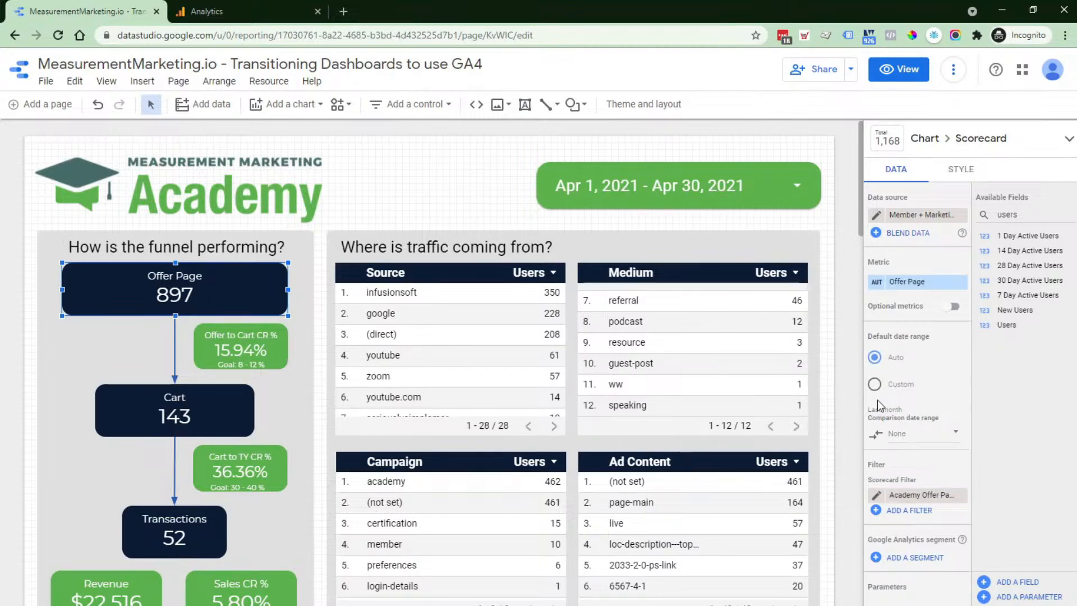
# Copy the Page value from the original Offer Page scorecard's Academy Offer Page filter and close the filter without changes
pyautogui.scroll(-2, 878, 414)
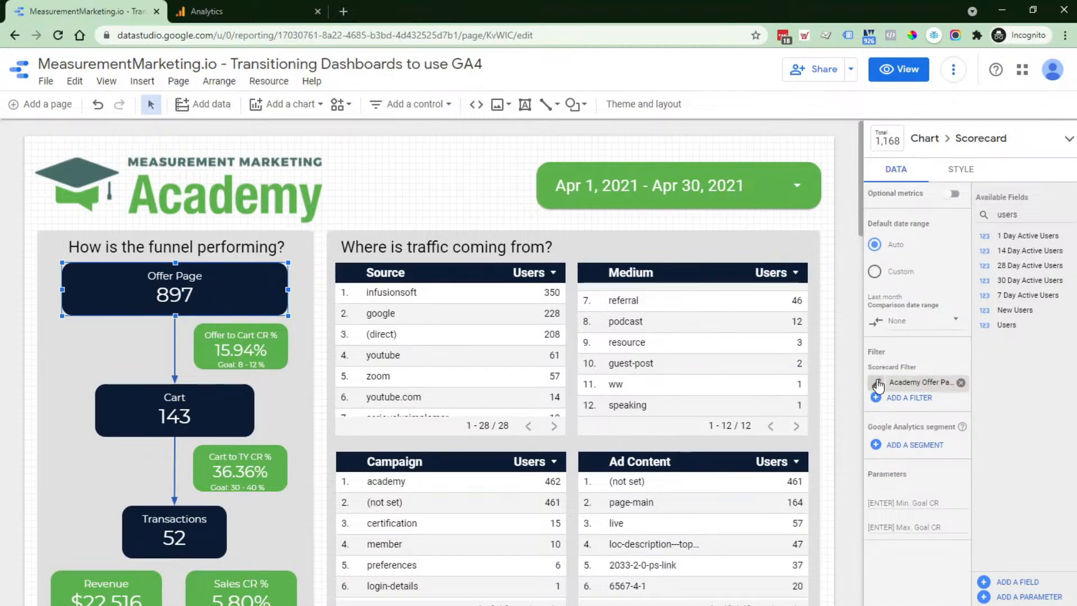
pyautogui.click(897, 386)
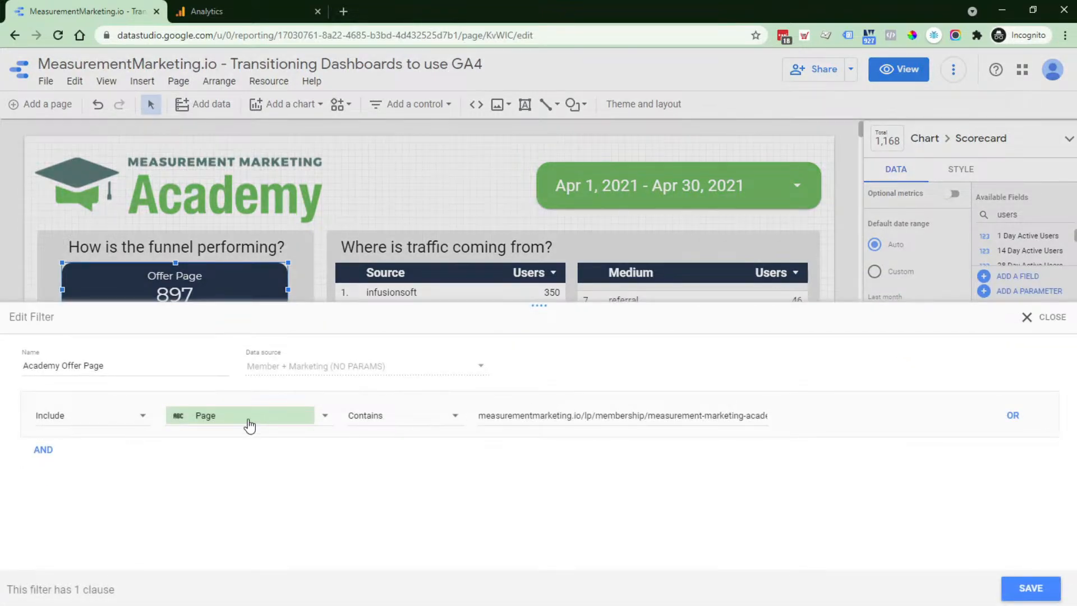
pyautogui.tripleClick(491, 417)
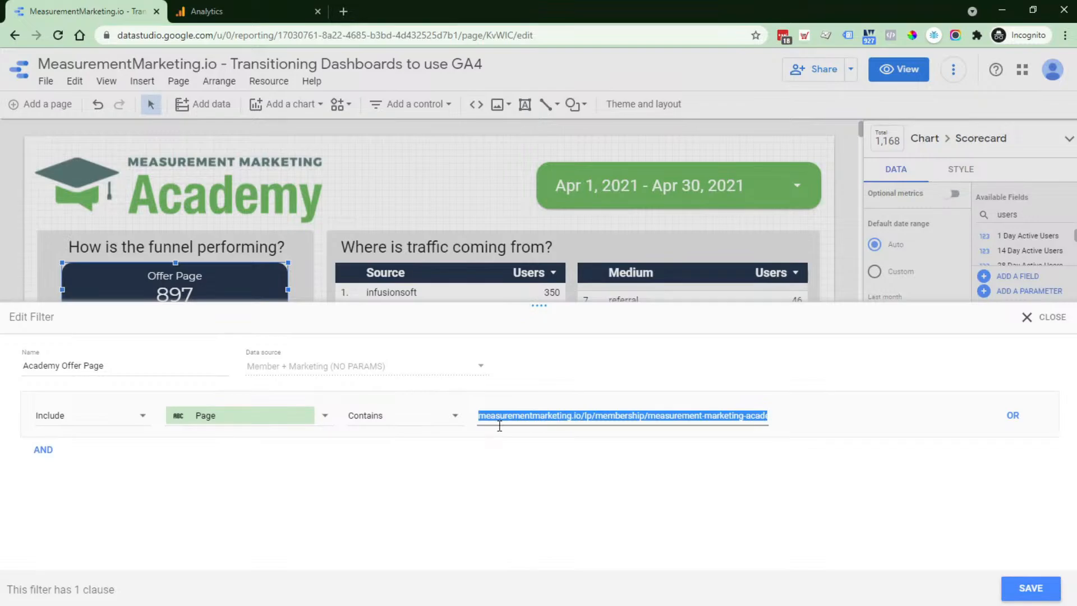
pyautogui.click(1031, 327)
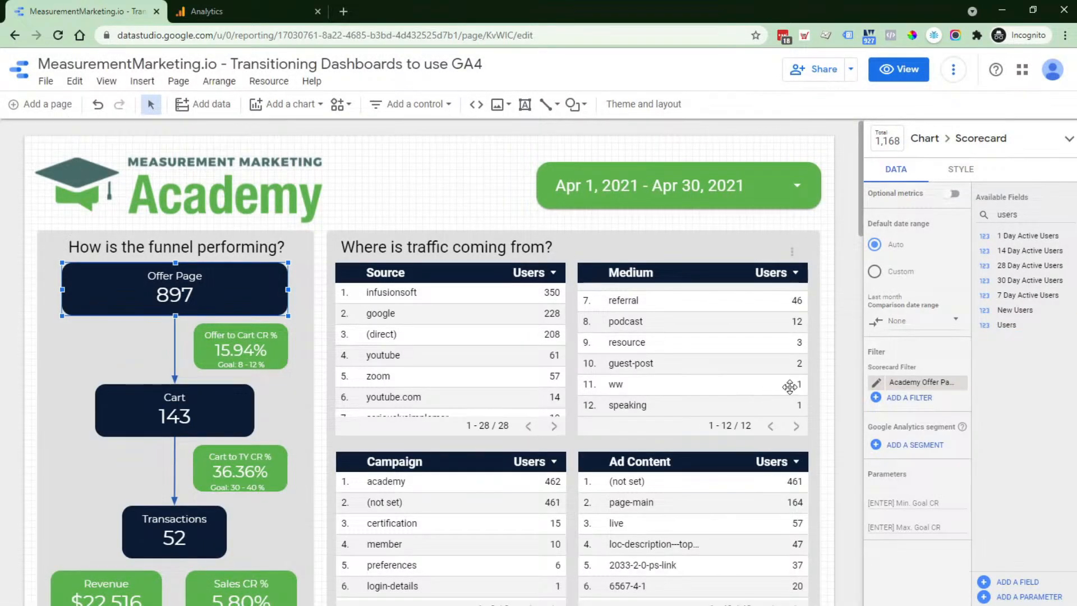
# Create a new filter for the duplicated Session source table with an Include clause on the Page path field
pyautogui.scroll(-2, 790, 387)
pyautogui.scroll(-10, 790, 387)
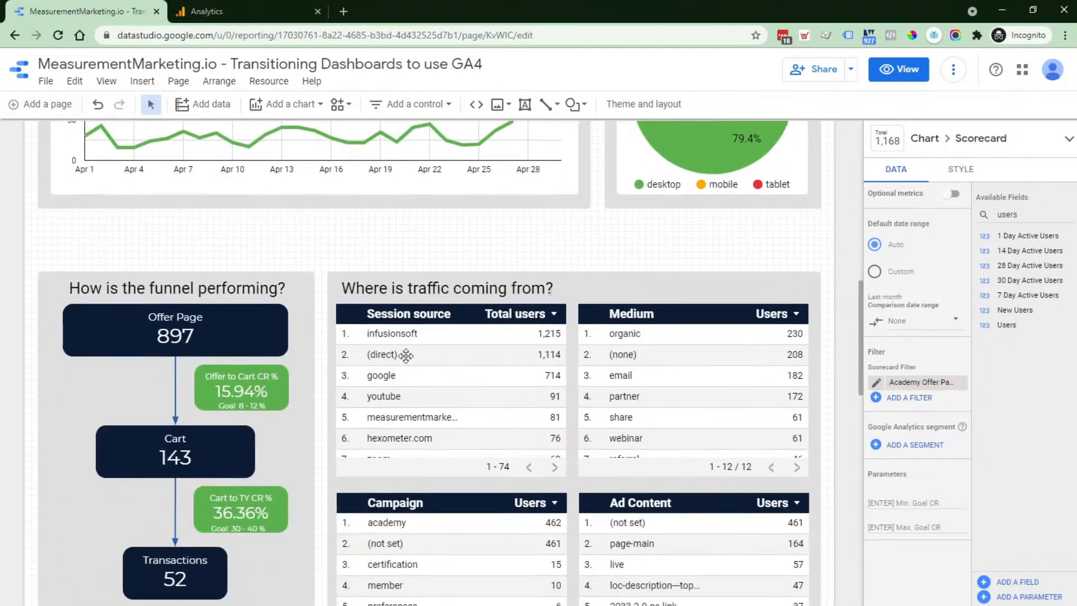
pyautogui.click(406, 355)
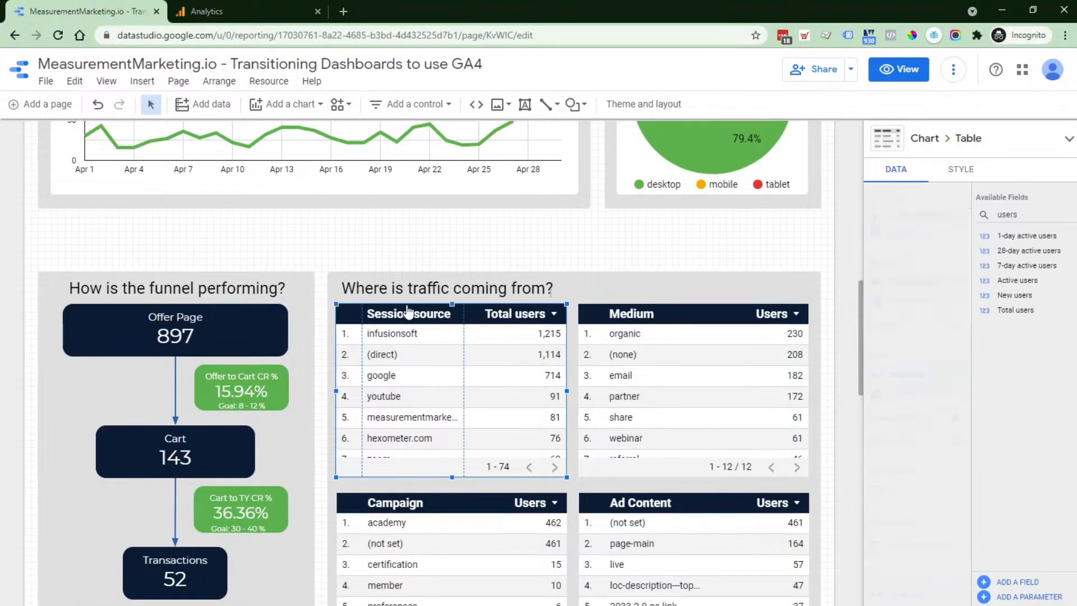
pyautogui.scroll(-8, 920, 336)
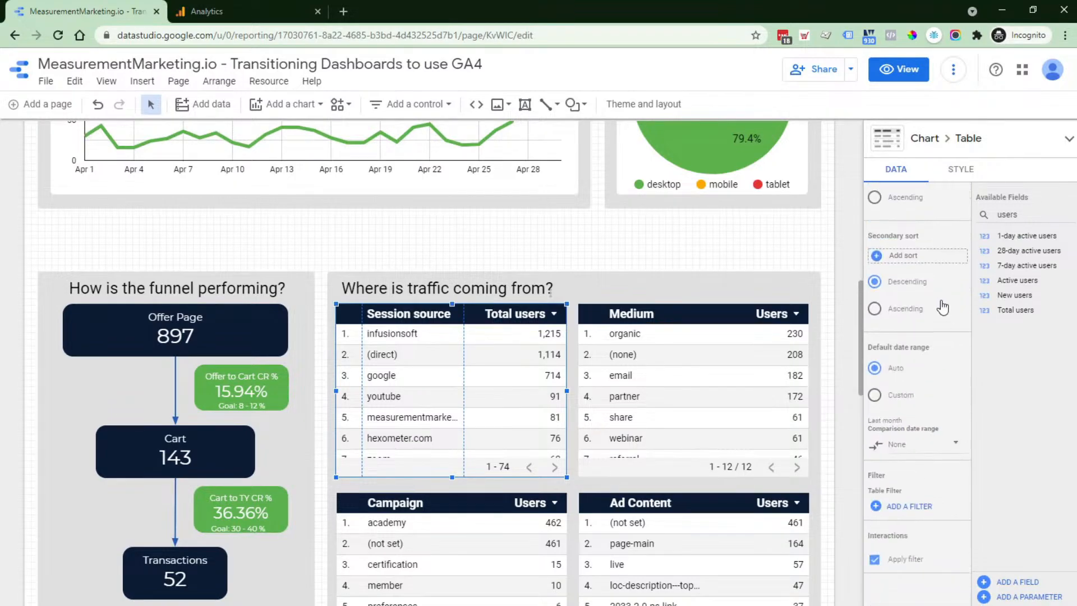
pyautogui.scroll(-2, 908, 387)
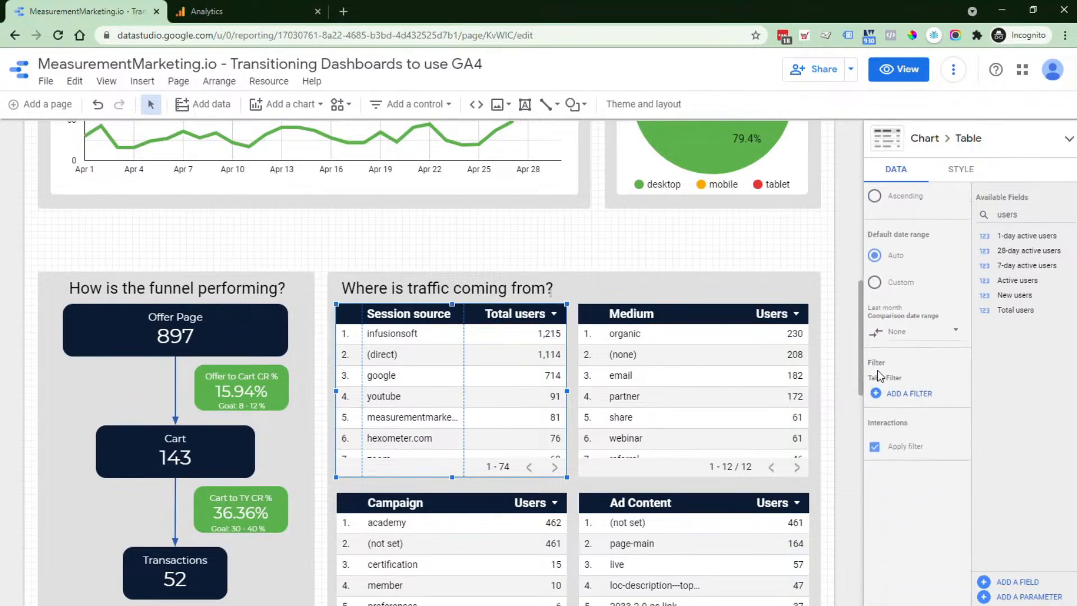
pyautogui.click(904, 393)
pyautogui.click(907, 597)
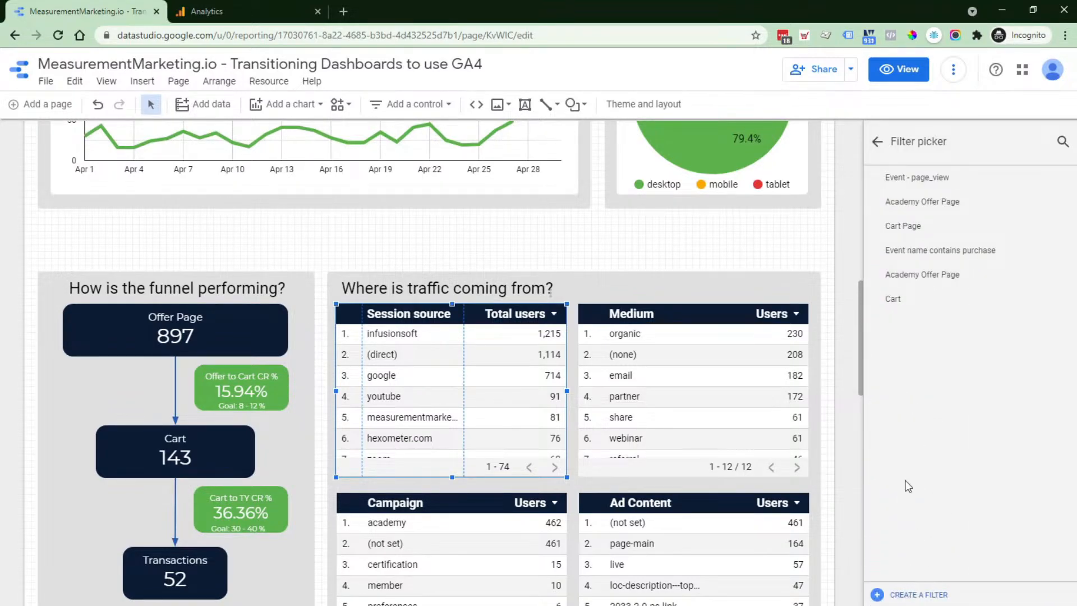
pyautogui.click(238, 416)
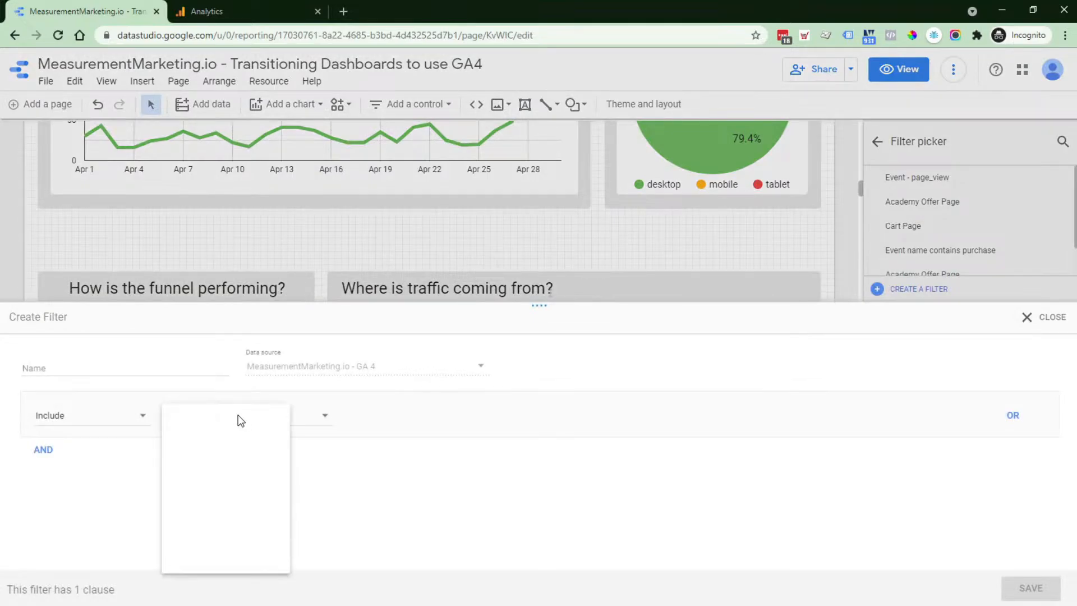
pyautogui.write('page')
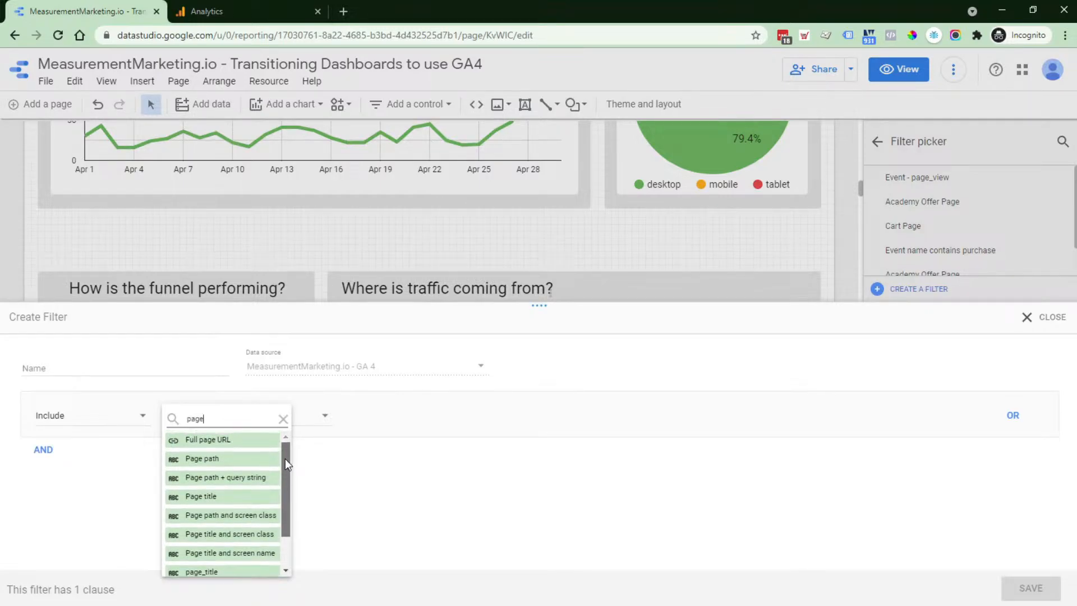
pyautogui.moveTo(285, 459); pyautogui.dragTo(287, 510)
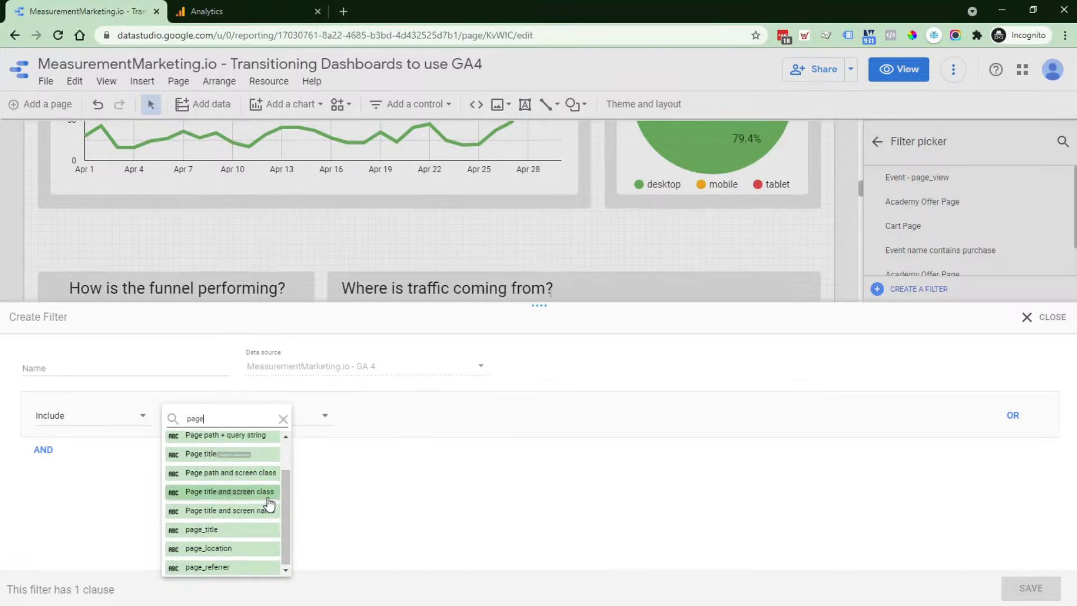
pyautogui.scroll(1, 269, 503)
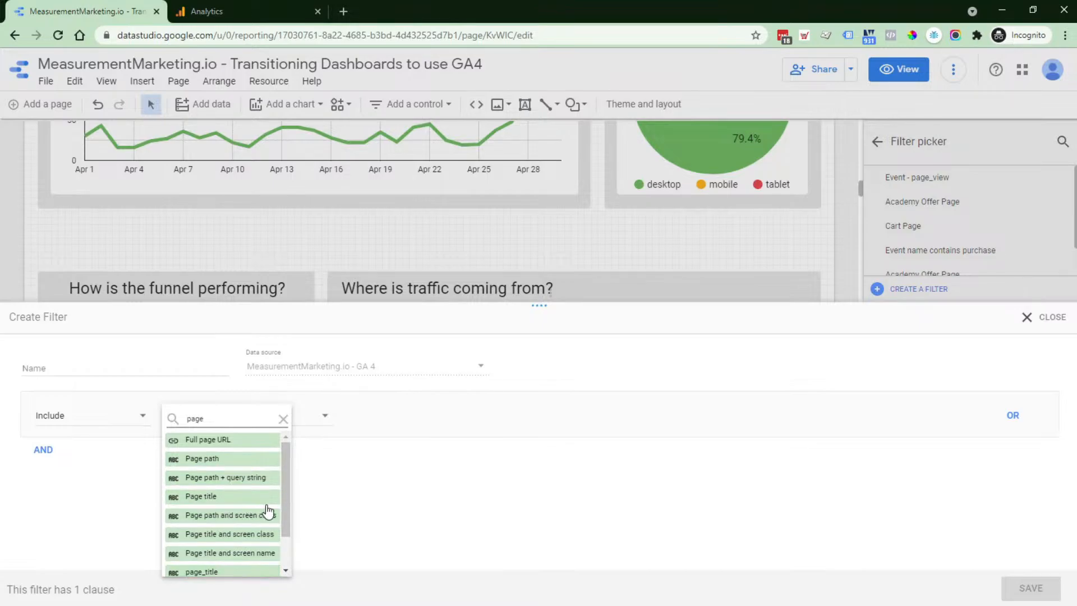
pyautogui.click(191, 463)
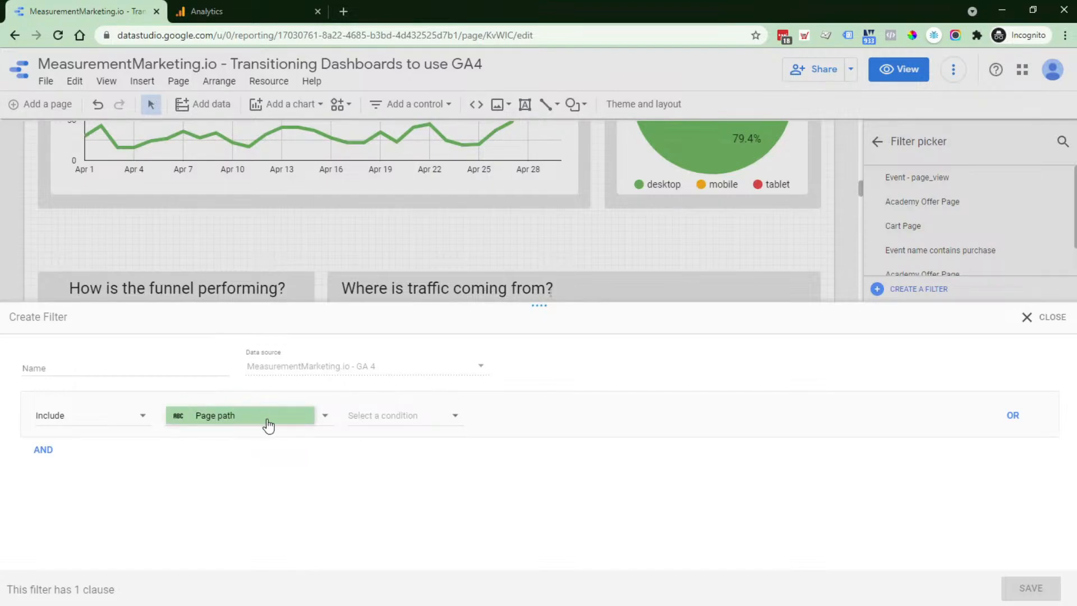
# Set the Page path clause to Contains "lp/membership/measurement-marketing-academy/" and save the filter as "Page path contains - Academy Offer Page"
pyautogui.click(395, 418)
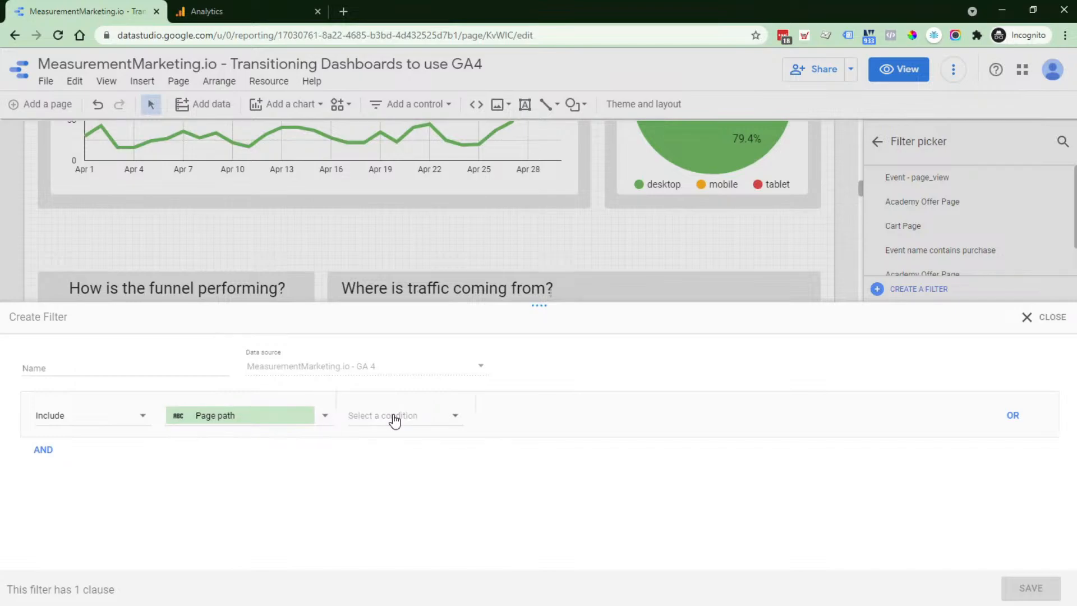
pyautogui.click(593, 414)
pyautogui.hotkey('ctrl', 'v')
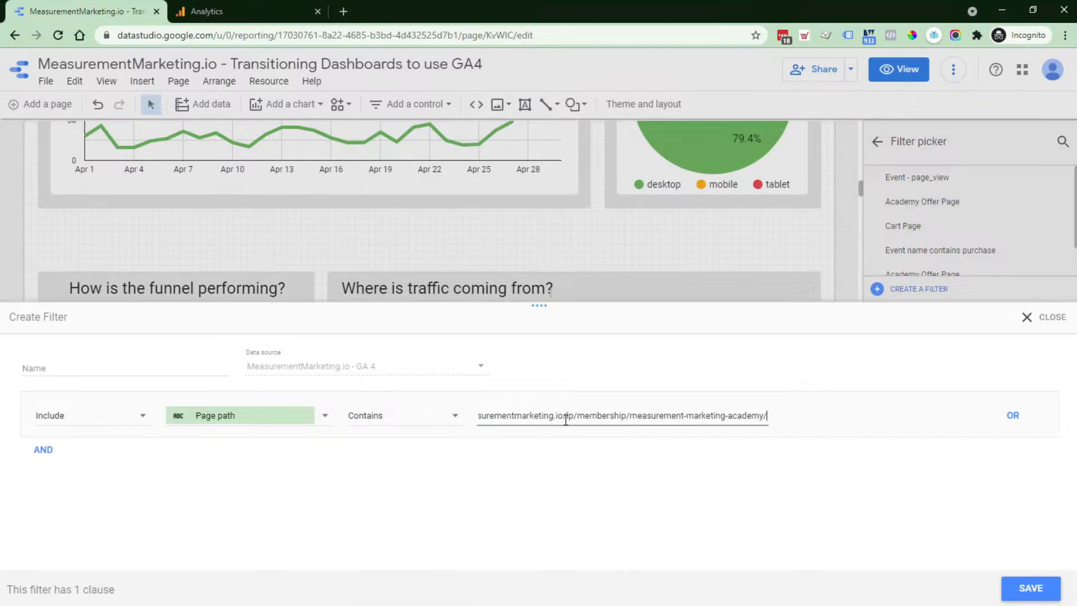
pyautogui.moveTo(531, 417); pyautogui.dragTo(473, 424)
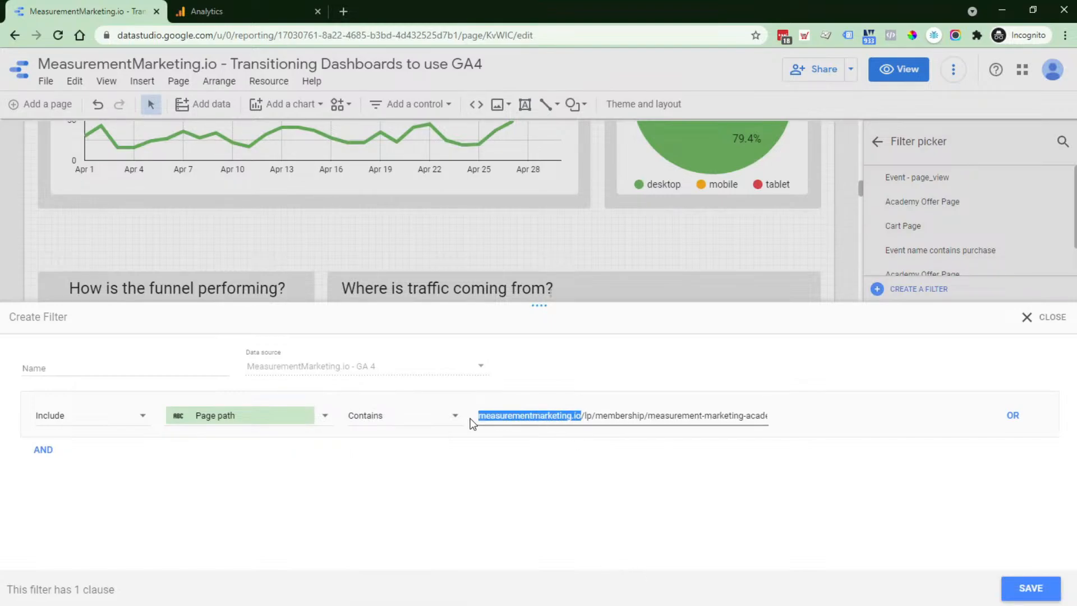
pyautogui.press('BackSpace')
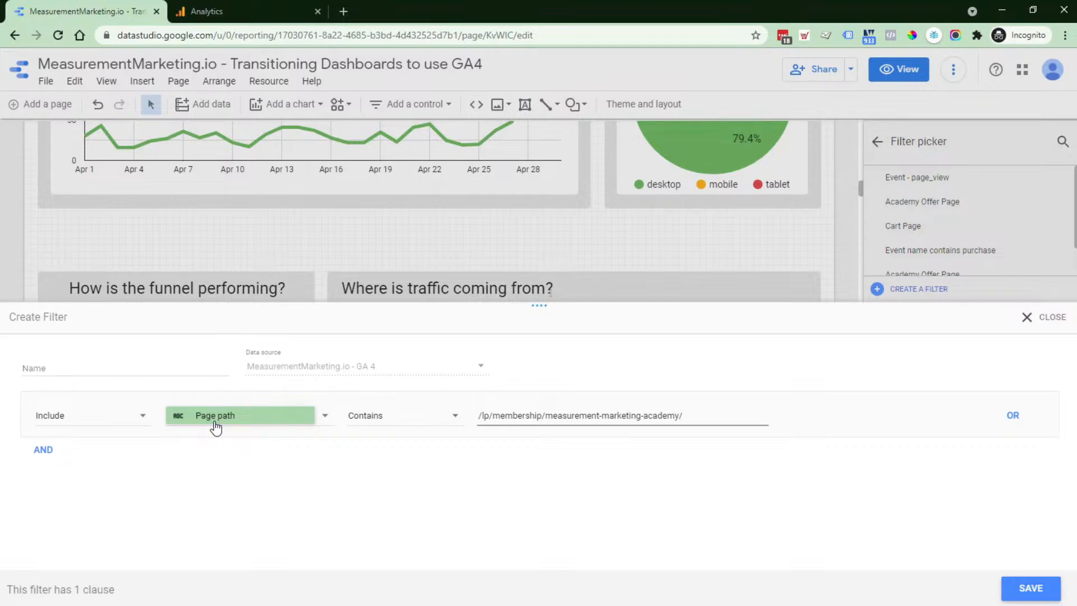
pyautogui.press('Delete')
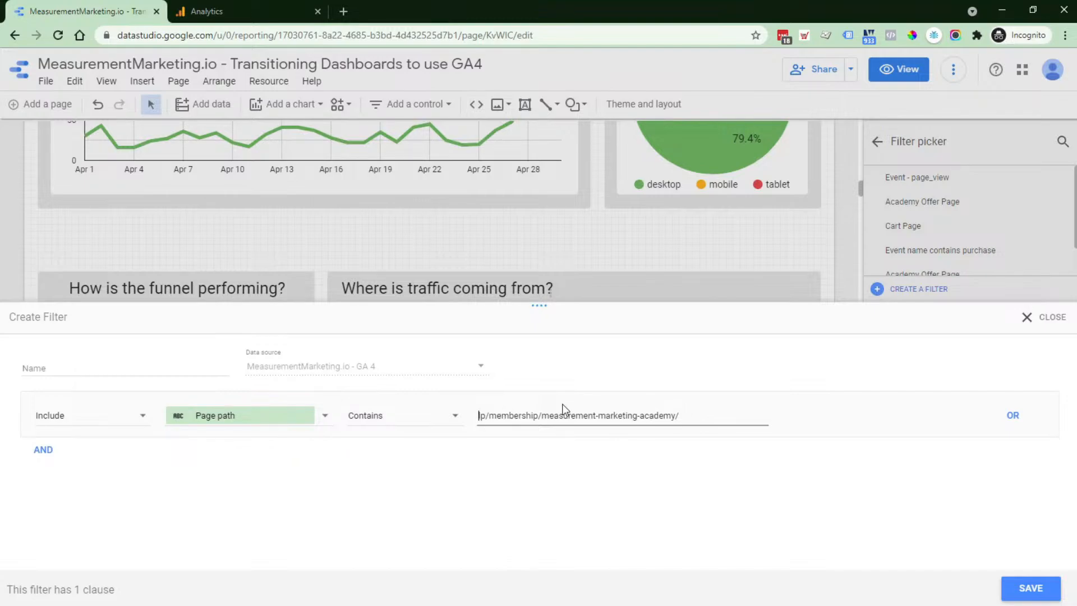
pyautogui.click(43, 366)
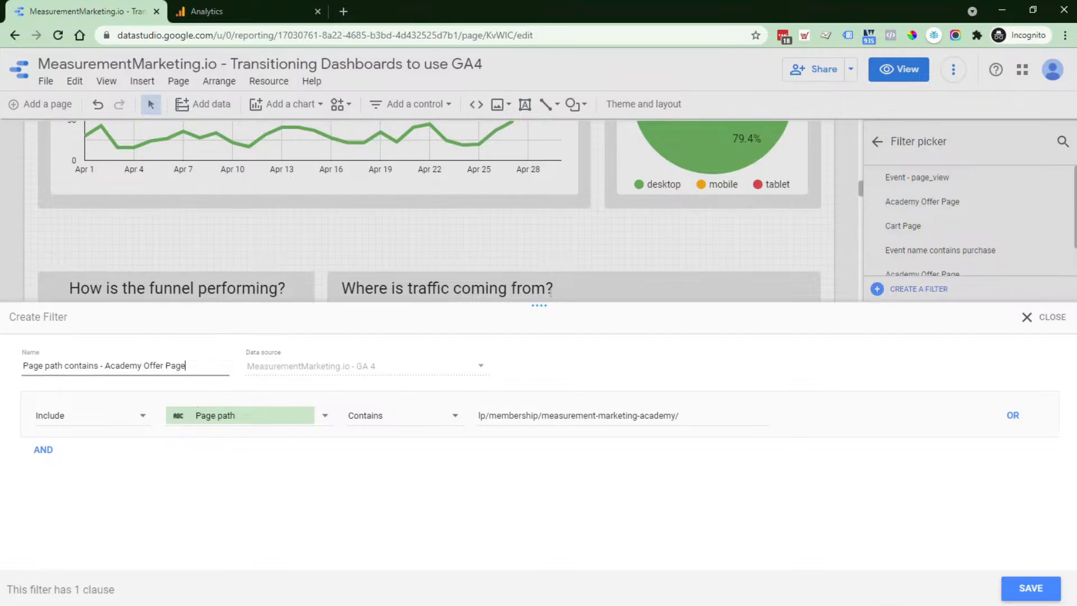
pyautogui.click(1029, 591)
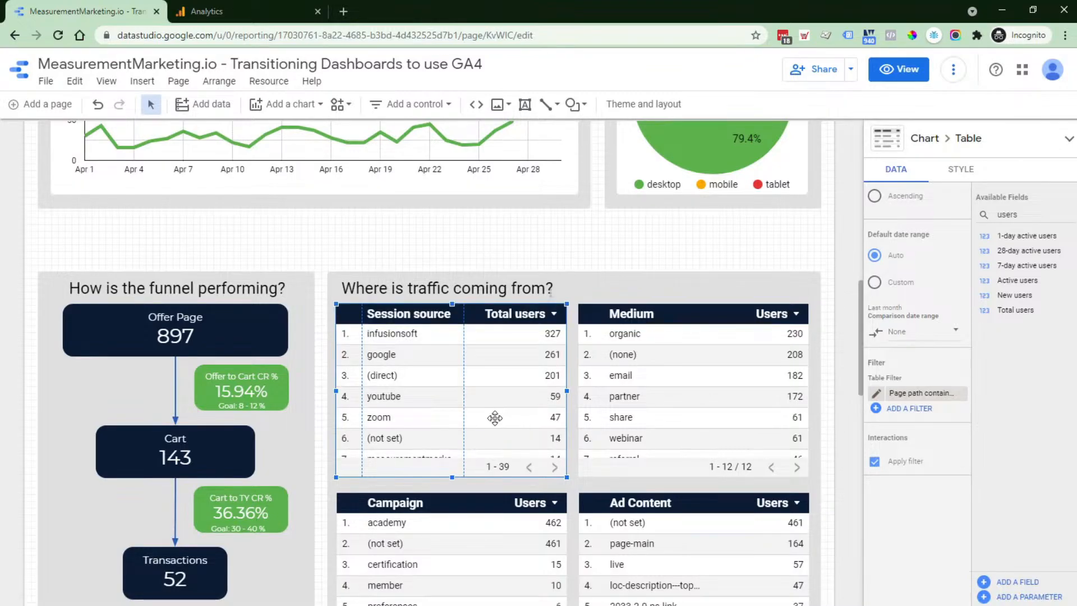
# Compare the filtered Session source table with the original Source table at the start of the report
pyautogui.scroll(1, 495, 418)
pyautogui.scroll(1, 495, 418)
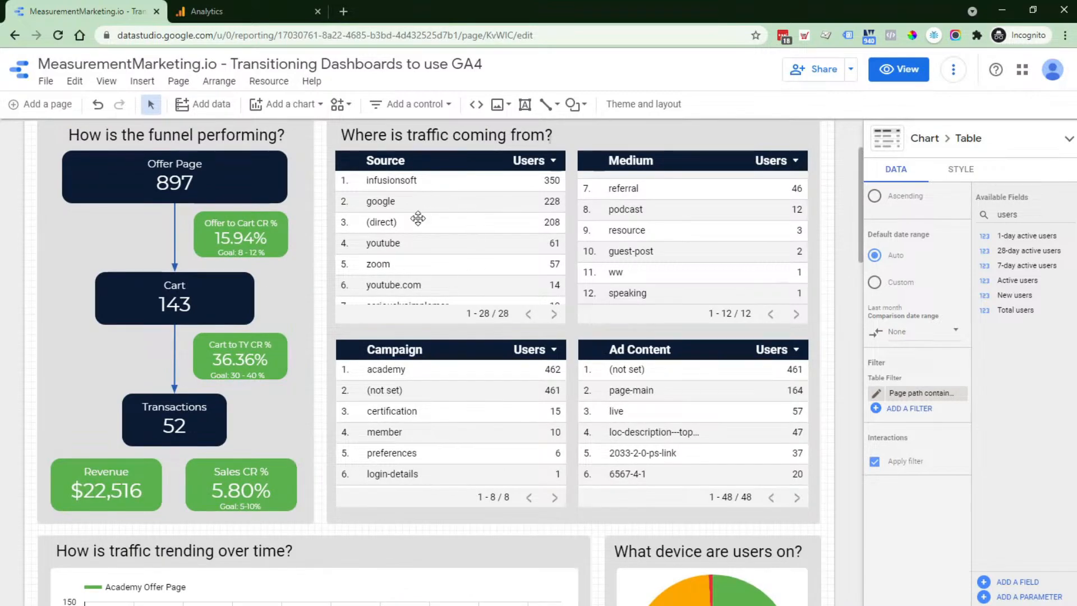
pyautogui.scroll(-10, 434, 202)
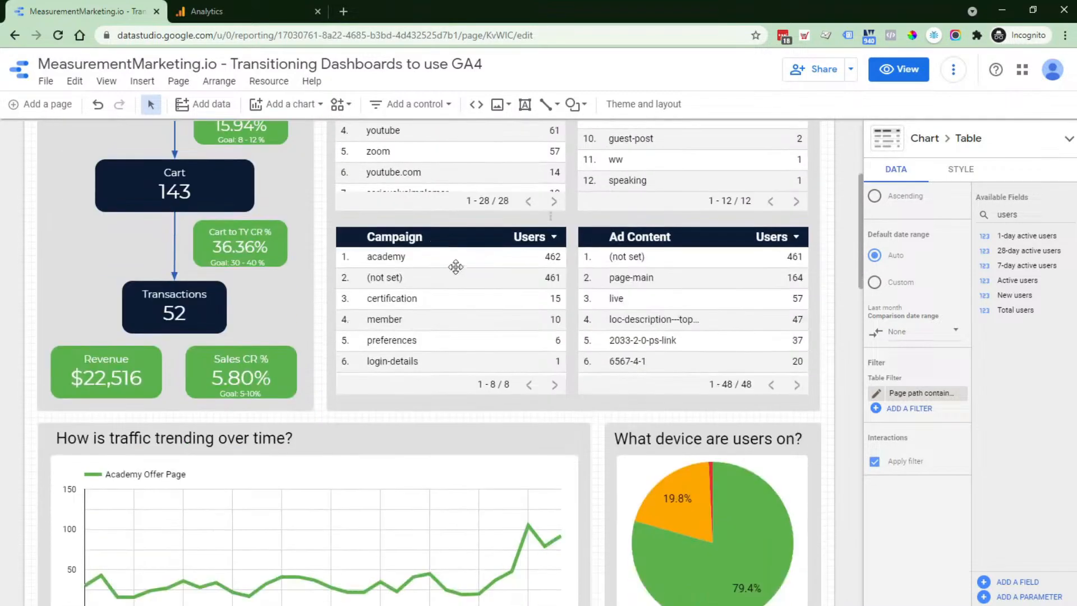
pyautogui.scroll(12, 476, 483)
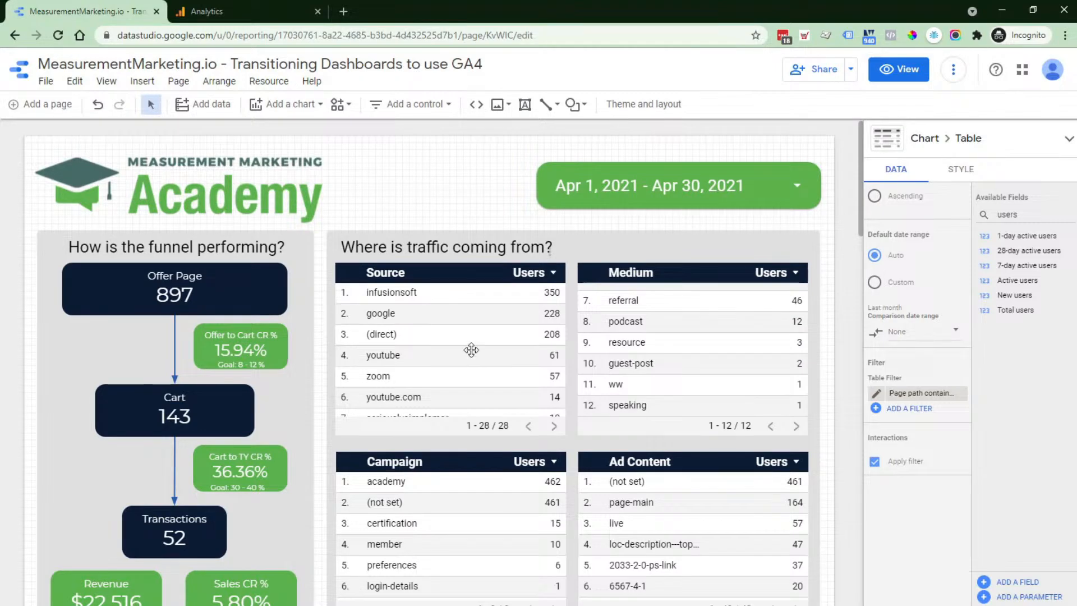
pyautogui.scroll(-8, 471, 348)
pyautogui.scroll(-4, 473, 339)
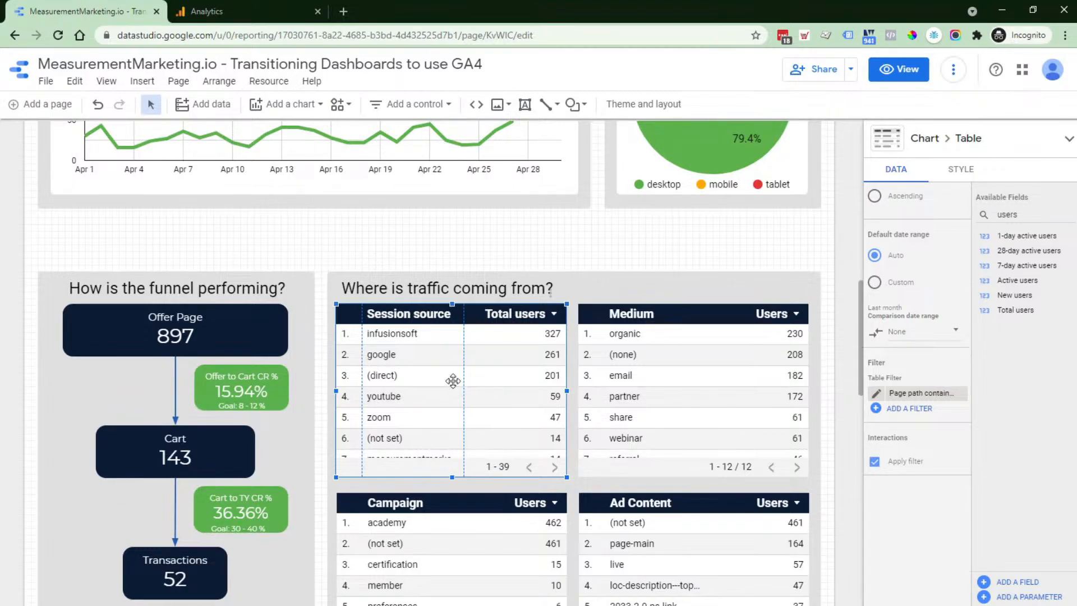
pyautogui.scroll(2, 452, 382)
pyautogui.scroll(-2, 437, 343)
# Replace the duplicated Medium table's data source with MeasurementMarketing.io - GA 4
pyautogui.click(666, 347)
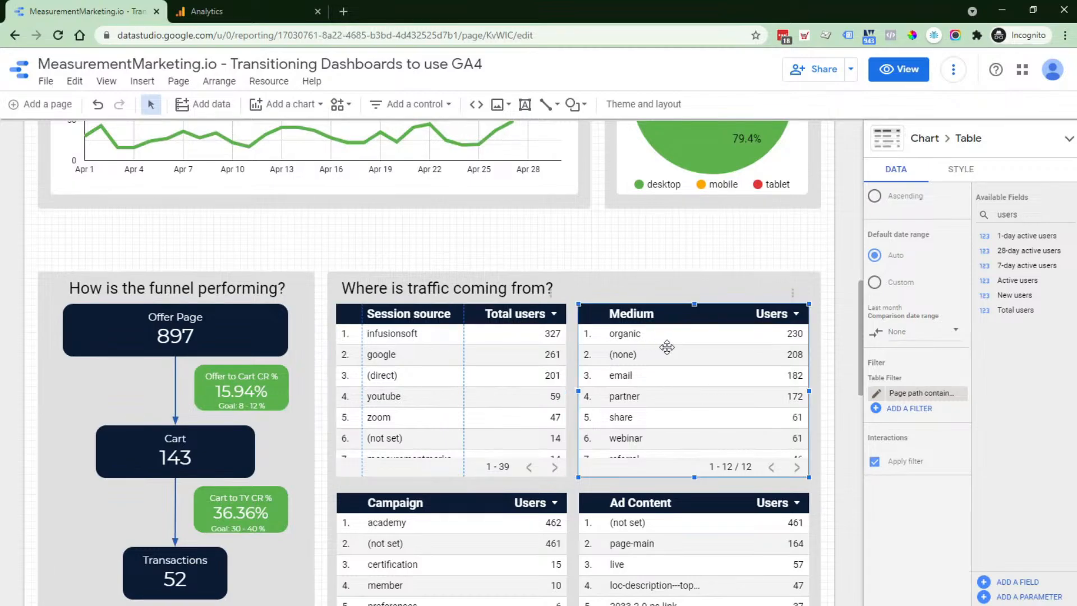
pyautogui.click(398, 517)
pyautogui.click(645, 544)
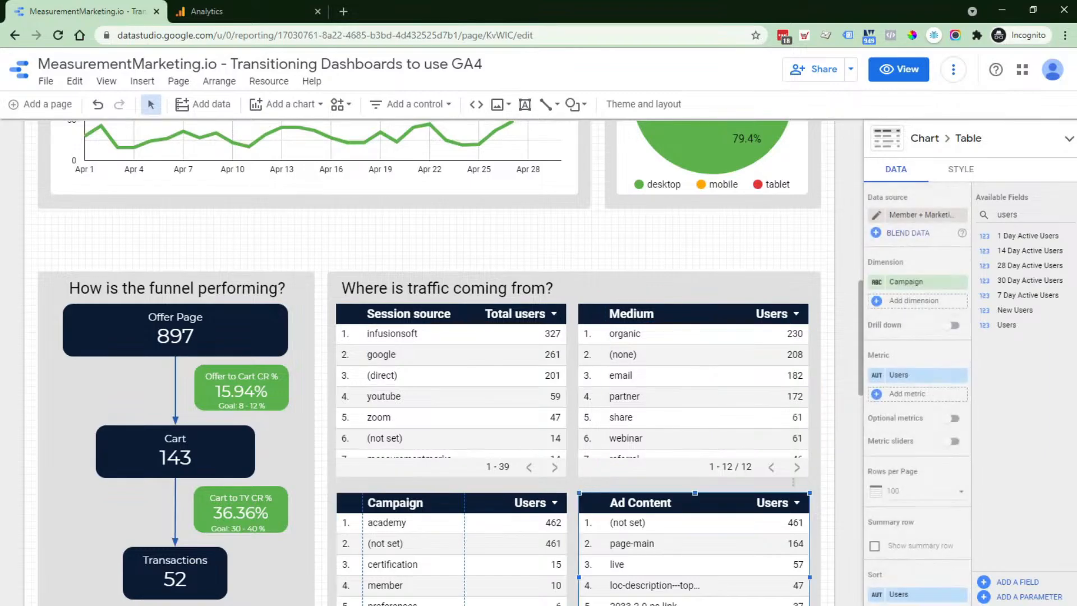
pyautogui.click(704, 384)
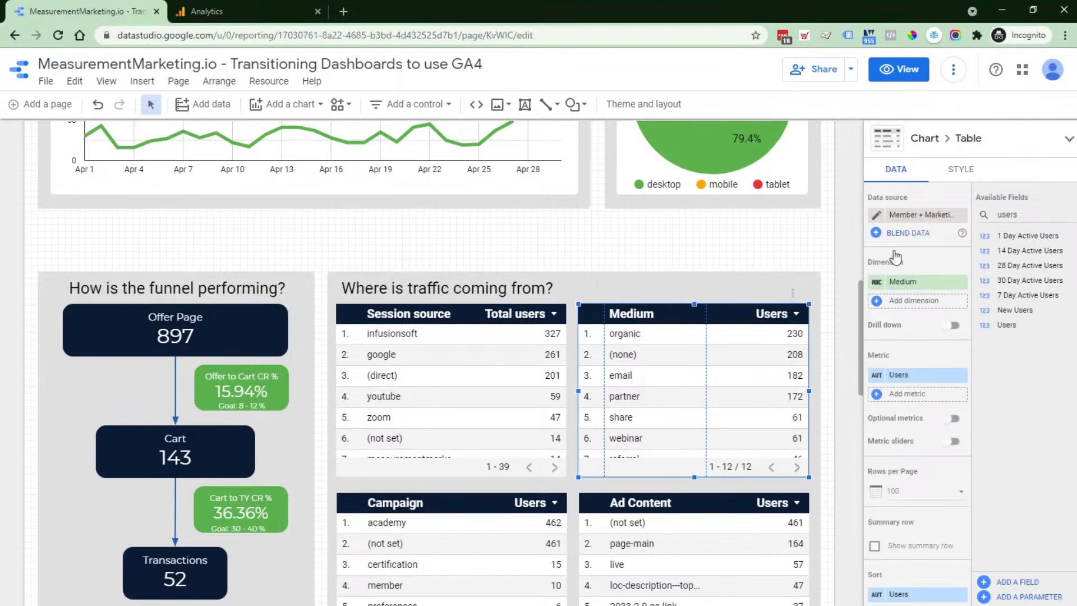
pyautogui.click(960, 216)
pyautogui.click(922, 217)
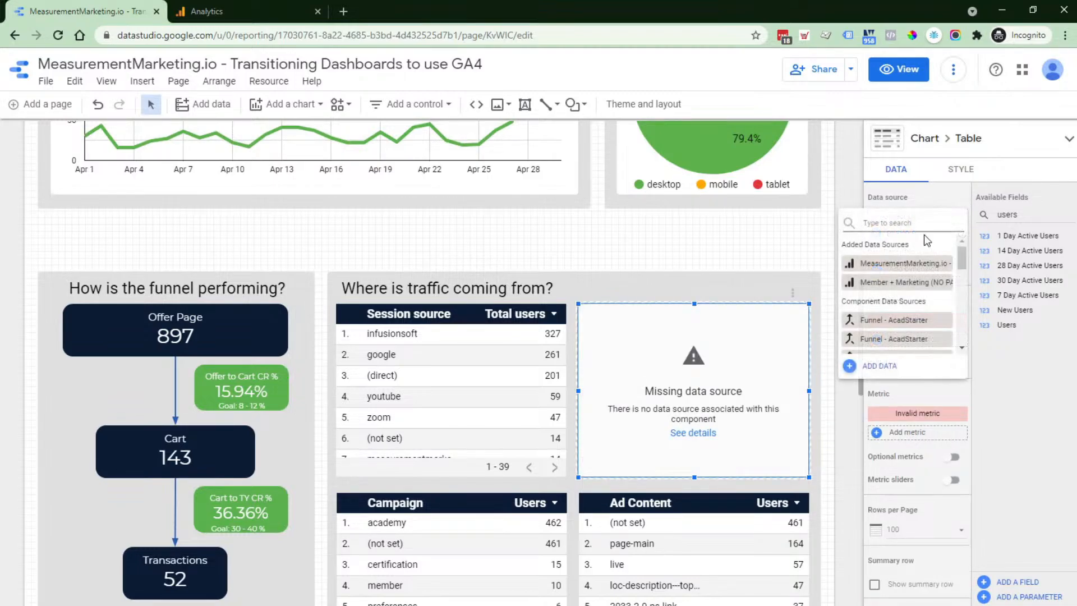
pyautogui.click(911, 264)
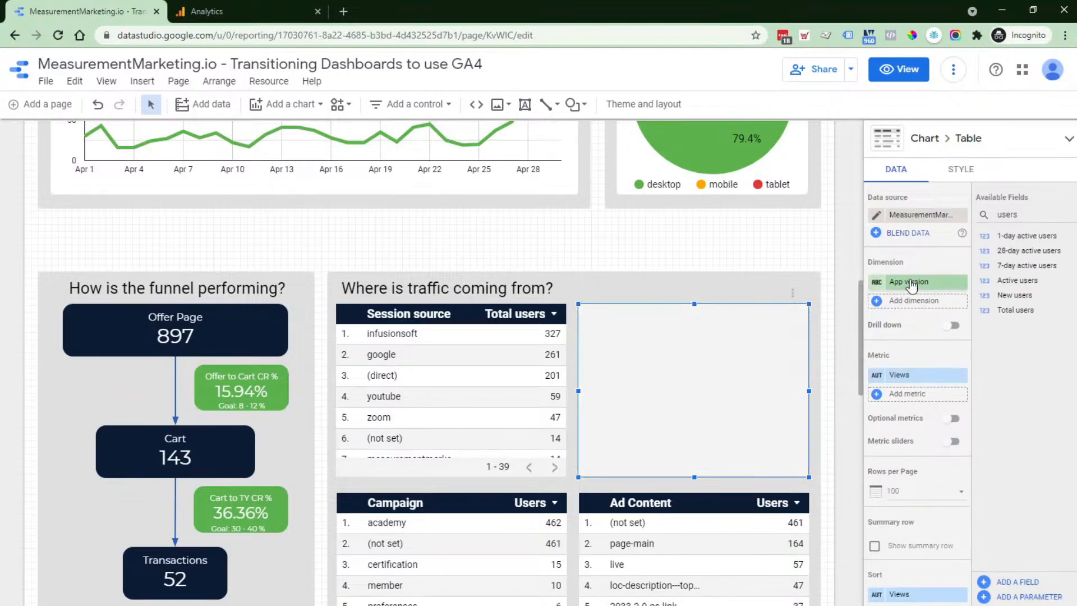
# Set the reconnected Medium table's dimension to Session medium and its metric to Total users
pyautogui.doubleClick(1024, 218)
pyautogui.write('me')
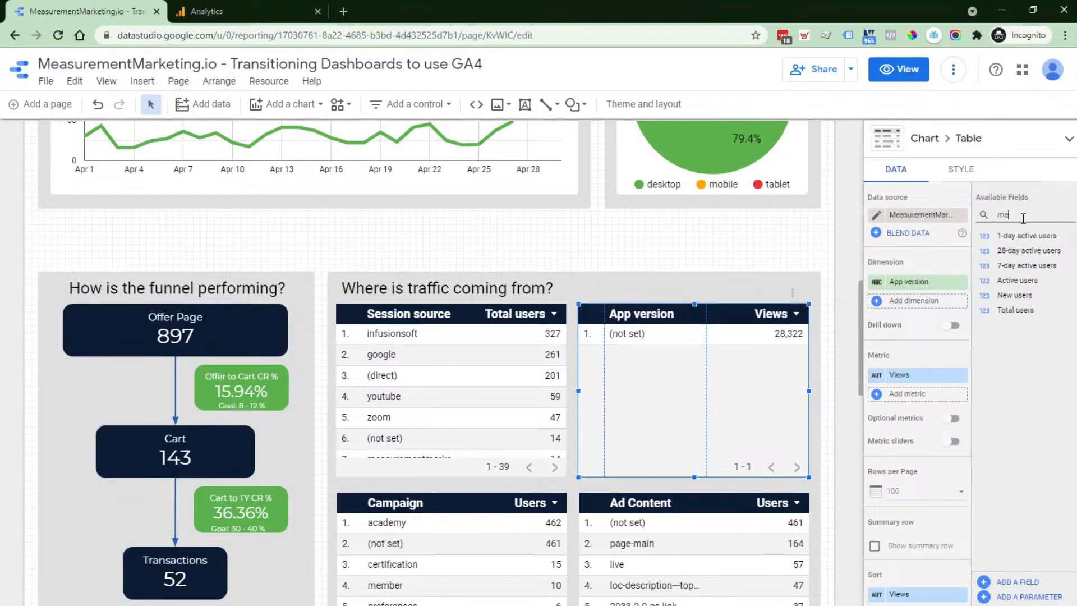
pyautogui.write('dium')
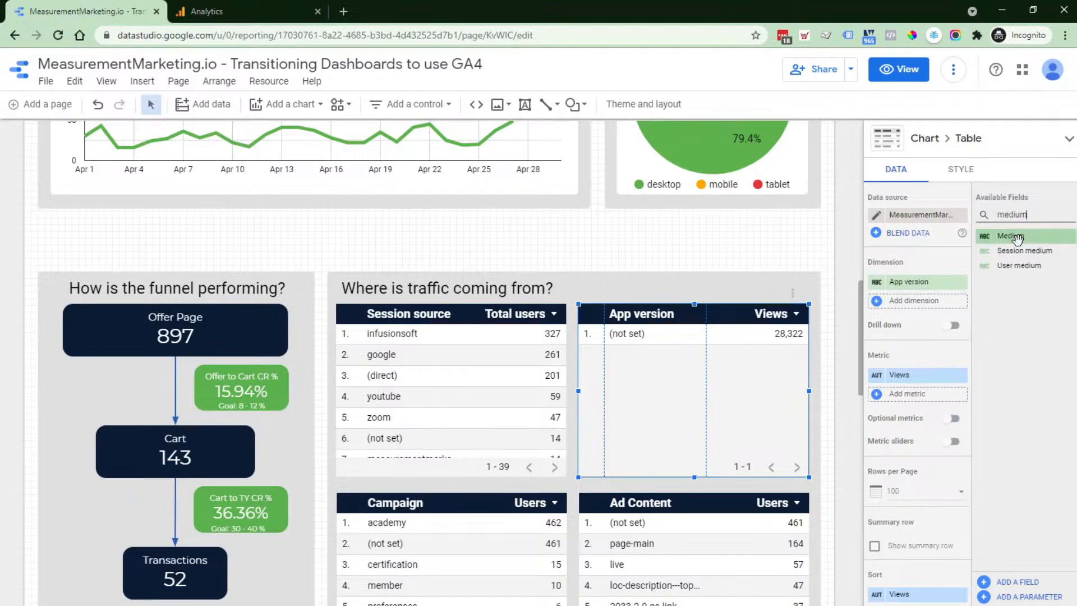
pyautogui.moveTo(1020, 252); pyautogui.dragTo(930, 289)
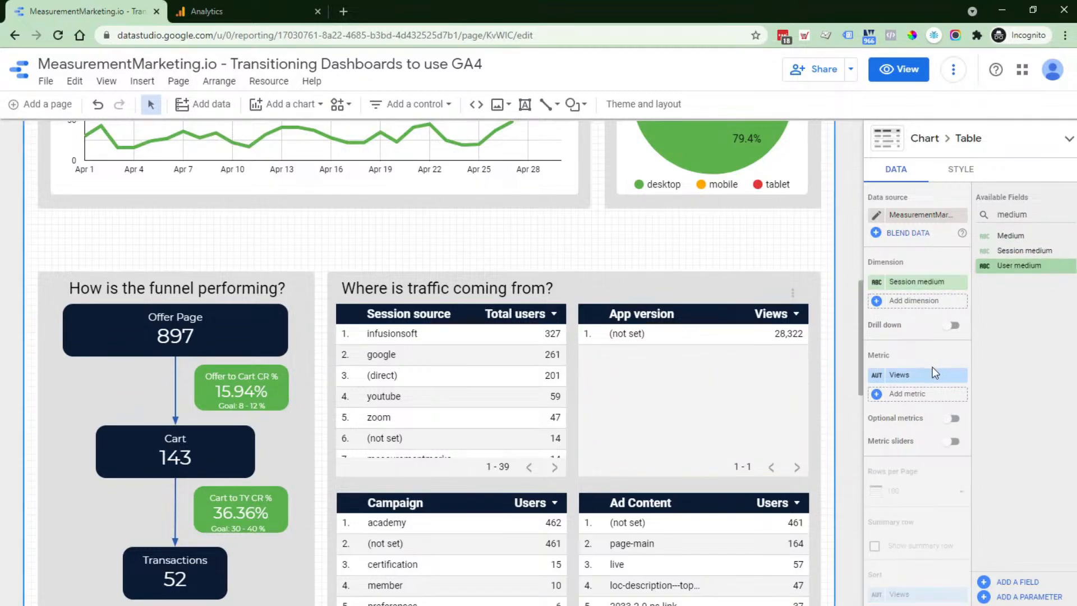
pyautogui.click(909, 380)
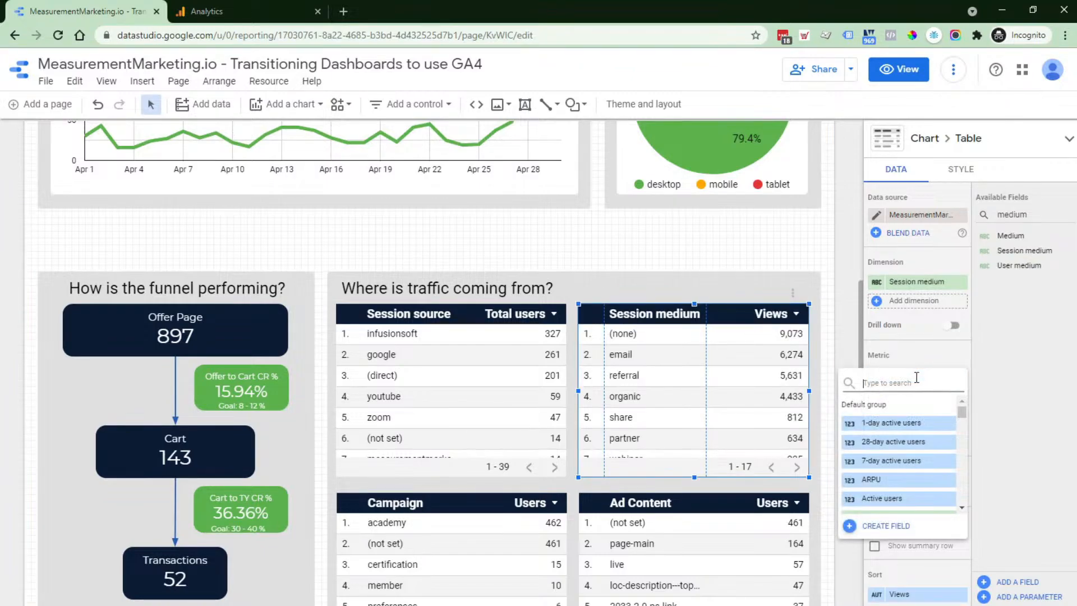
pyautogui.write('users')
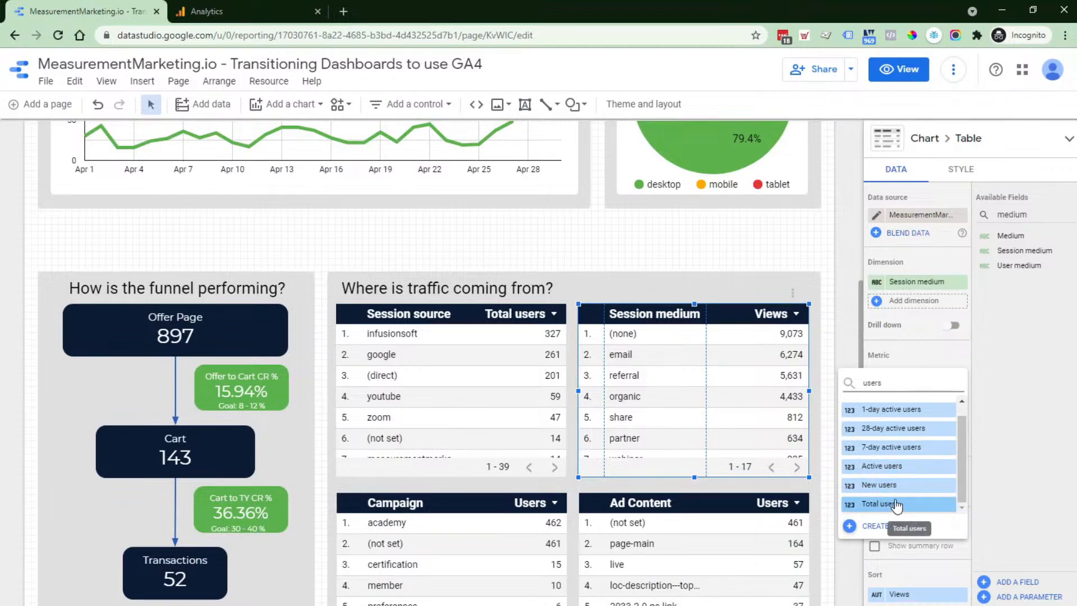
pyautogui.click(900, 503)
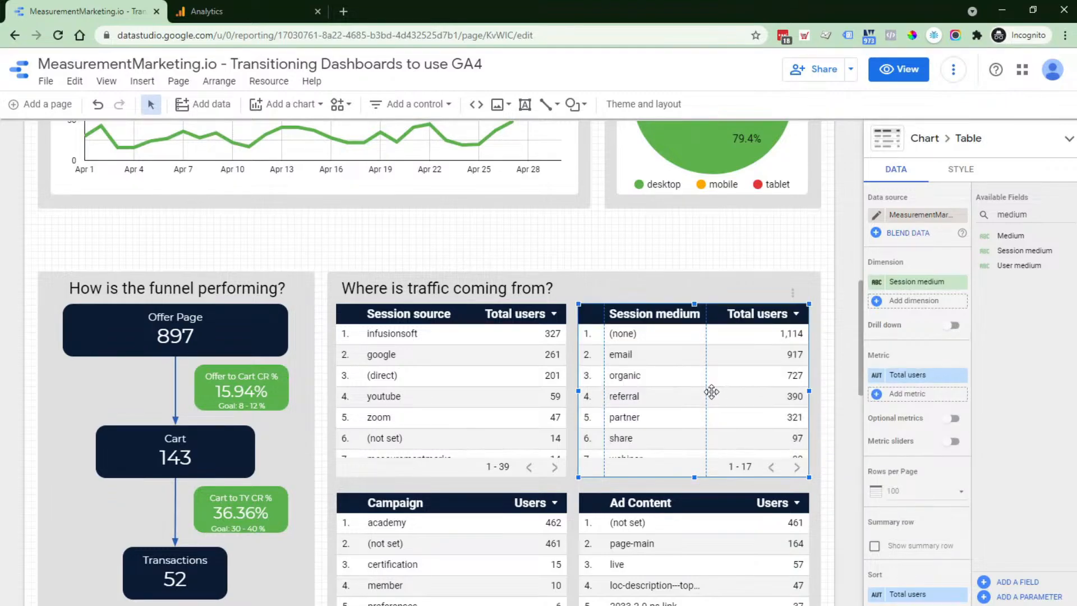
# Apply the existing "Page path contains - Academy Offer Page" filter to the Session medium table
pyautogui.scroll(-2, 711, 392)
pyautogui.scroll(-5, 925, 448)
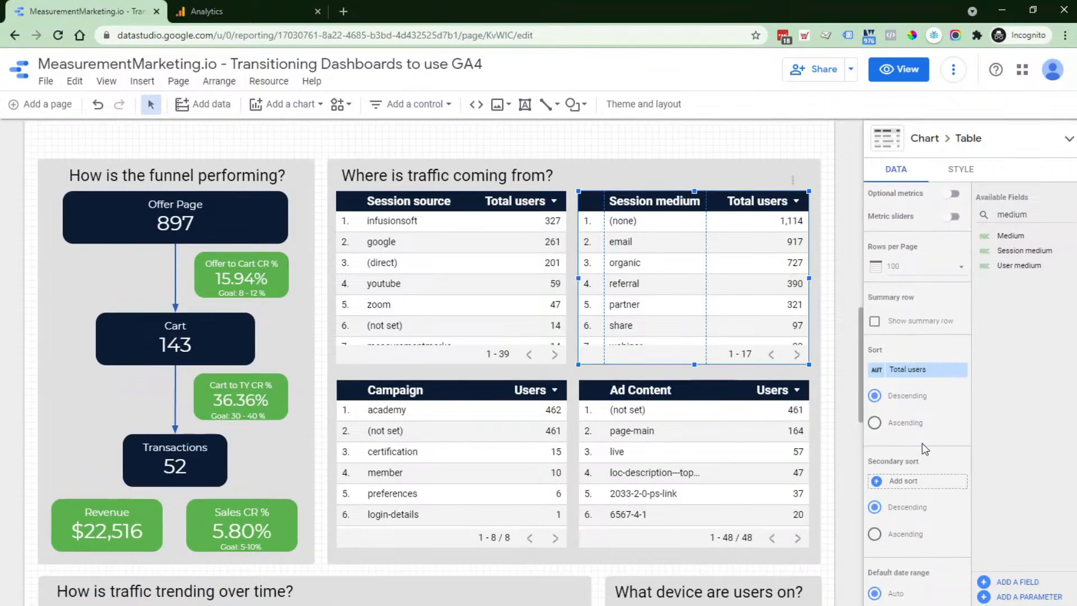
pyautogui.click(960, 507)
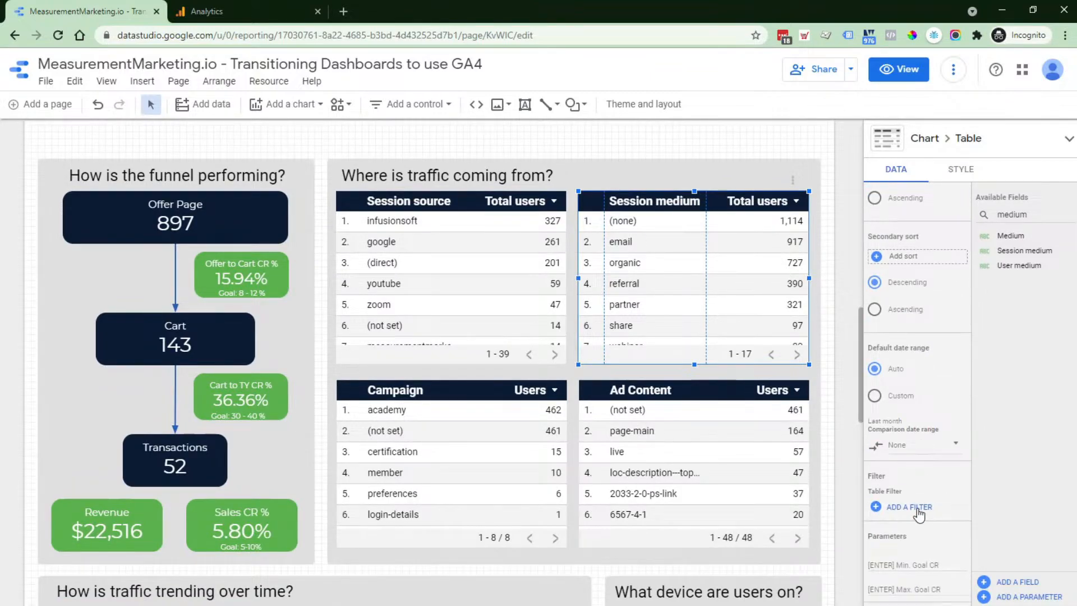
pyautogui.click(914, 508)
pyautogui.click(963, 331)
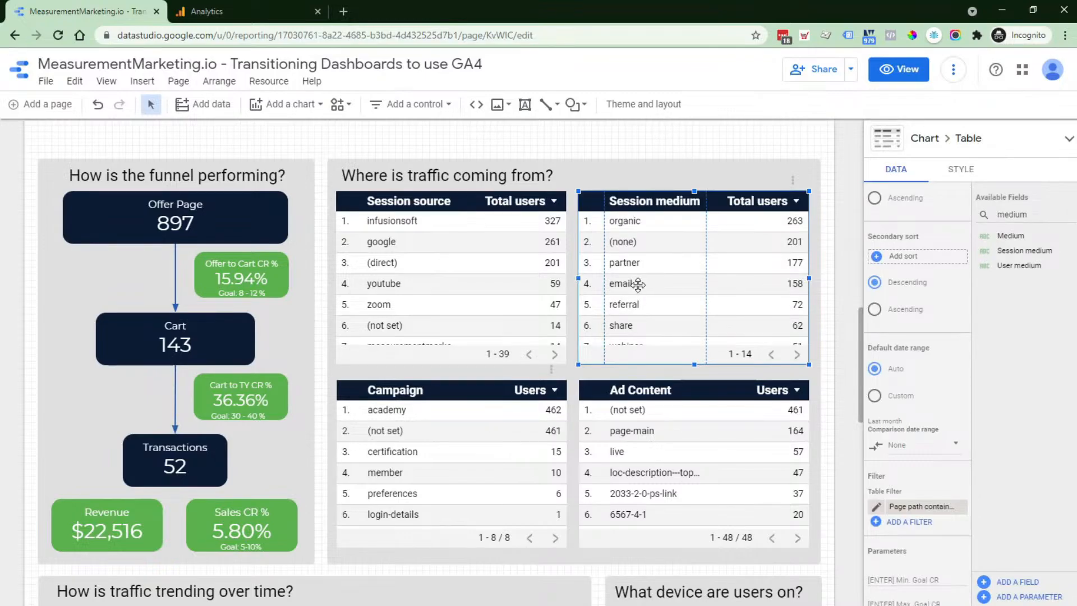
# Switch the duplicated Campaign and Ad Content tables together to the MeasurementMarketing.io - GA 4 data source
pyautogui.click(472, 414)
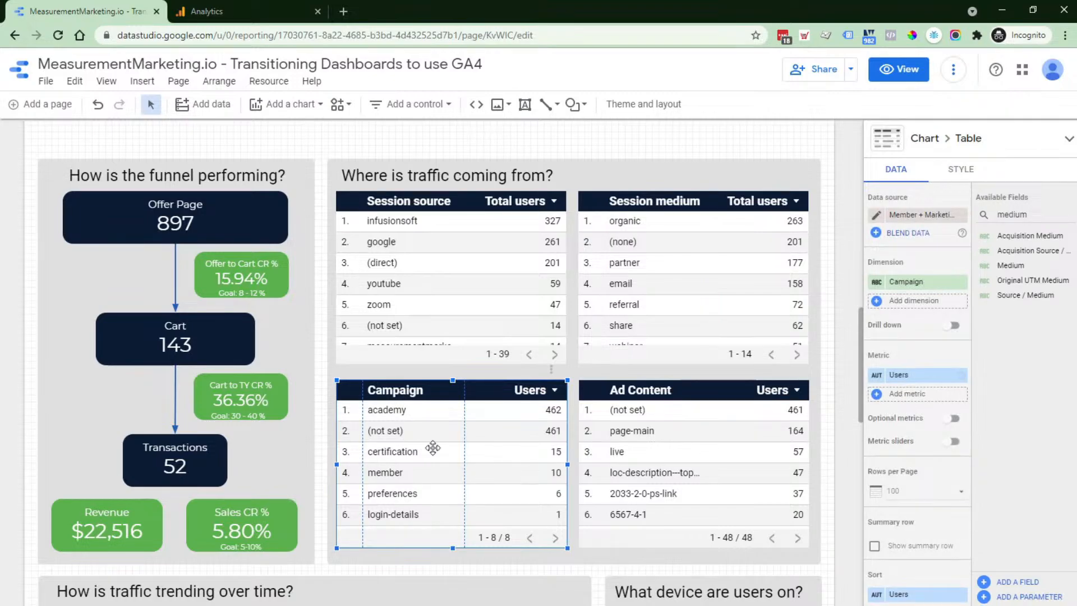
pyautogui.keyDown('shift'); pyautogui.click(733, 466); pyautogui.keyUp('shift')
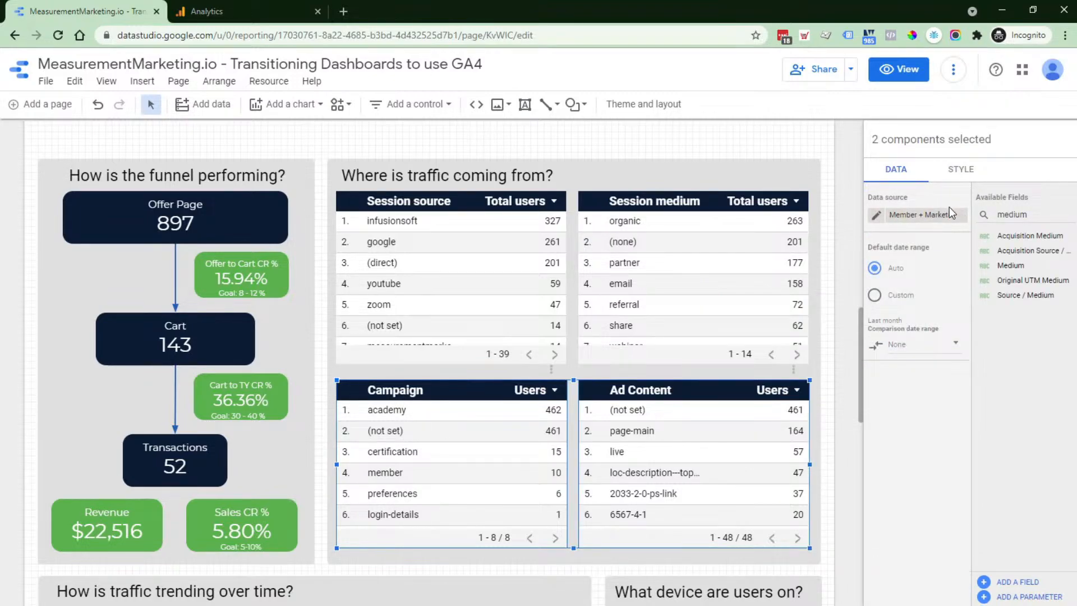
pyautogui.click(961, 216)
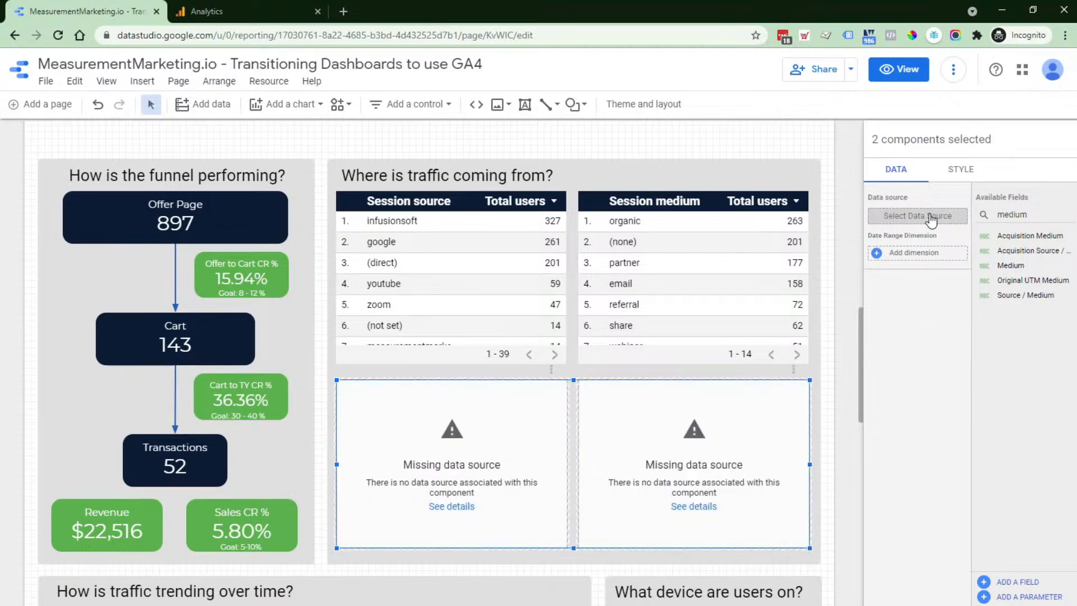
pyautogui.click(932, 219)
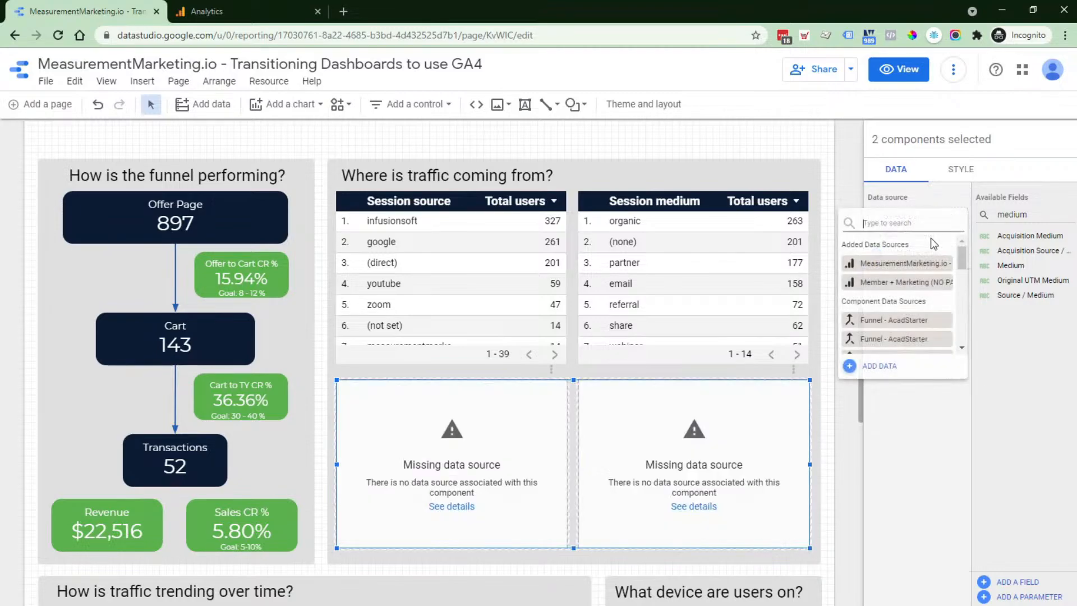
pyautogui.click(900, 262)
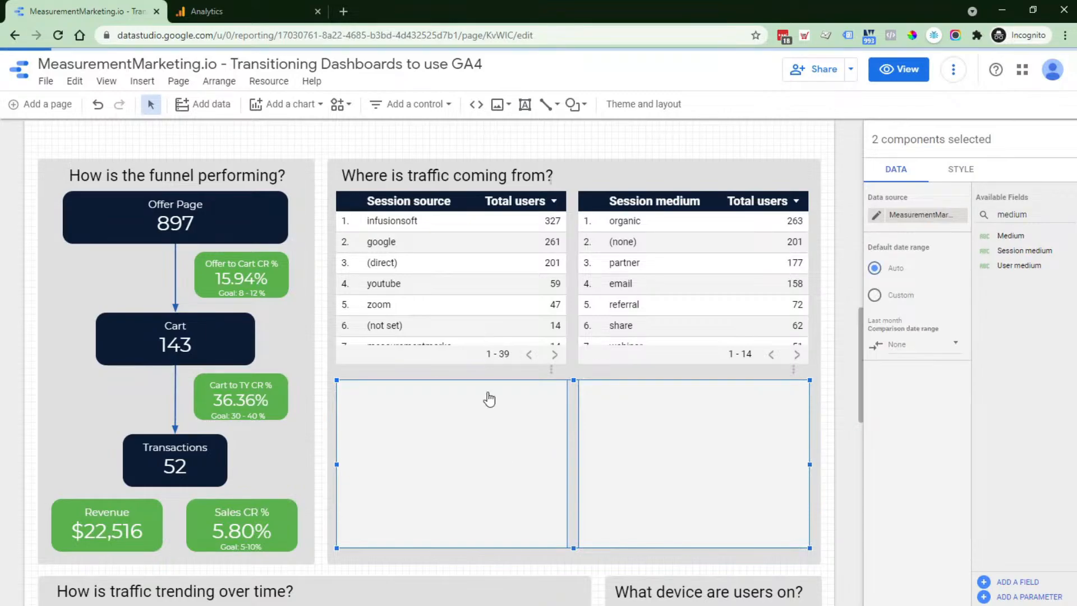
# Set the reconnected Campaign table's metric to Total users and its dimension to Session campaign
pyautogui.click(681, 485)
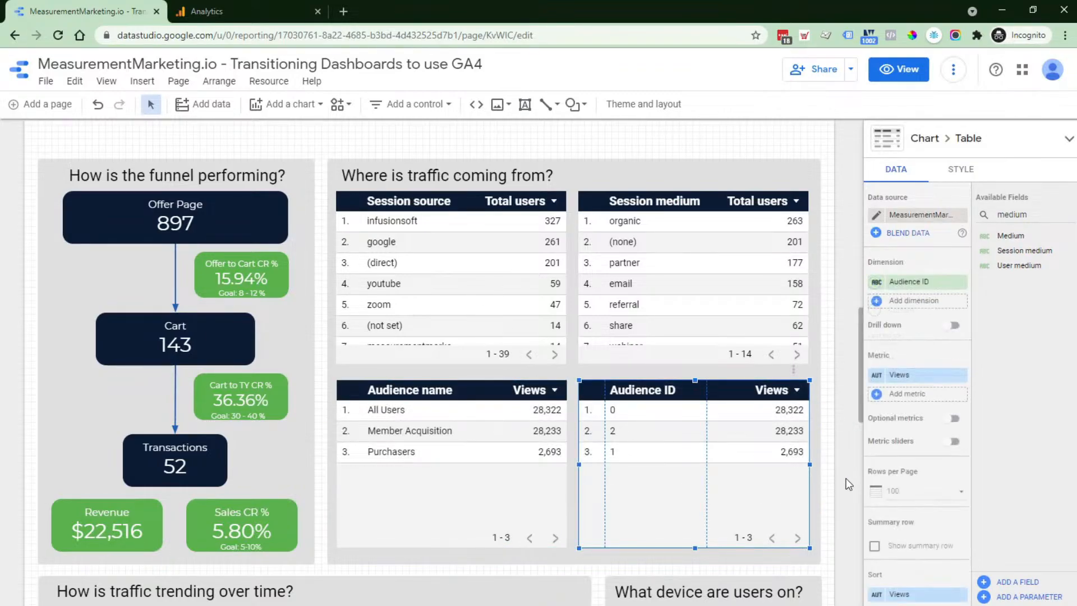
pyautogui.click(468, 445)
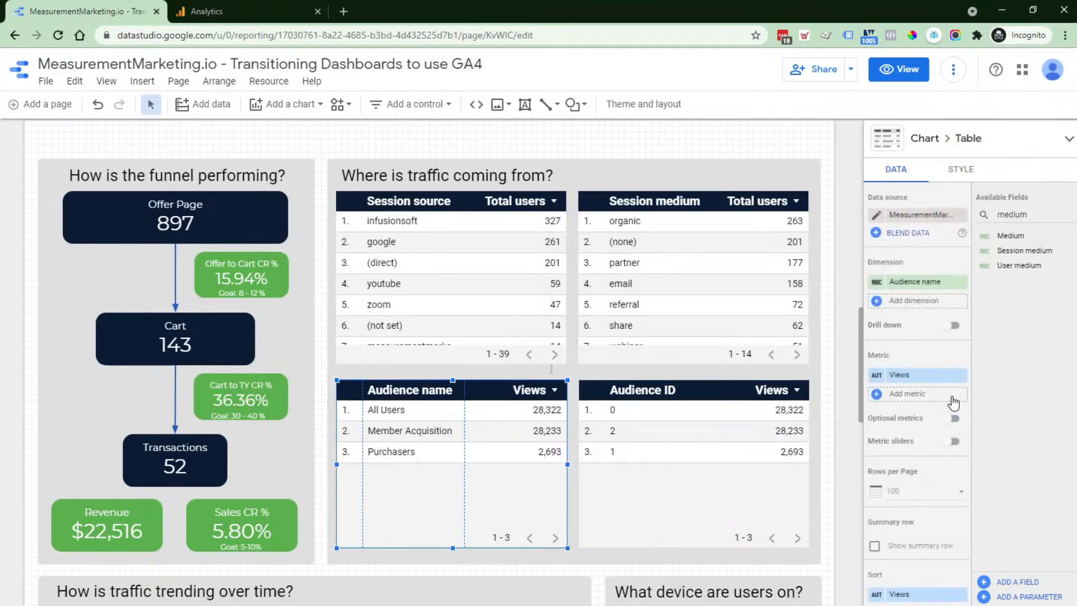
pyautogui.click(920, 381)
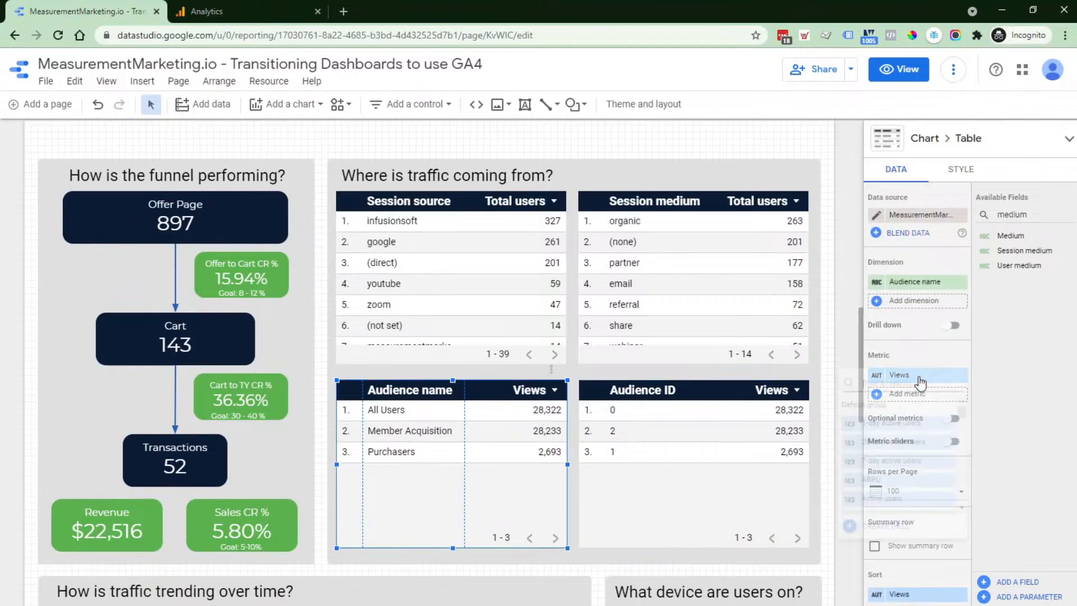
pyautogui.write('users')
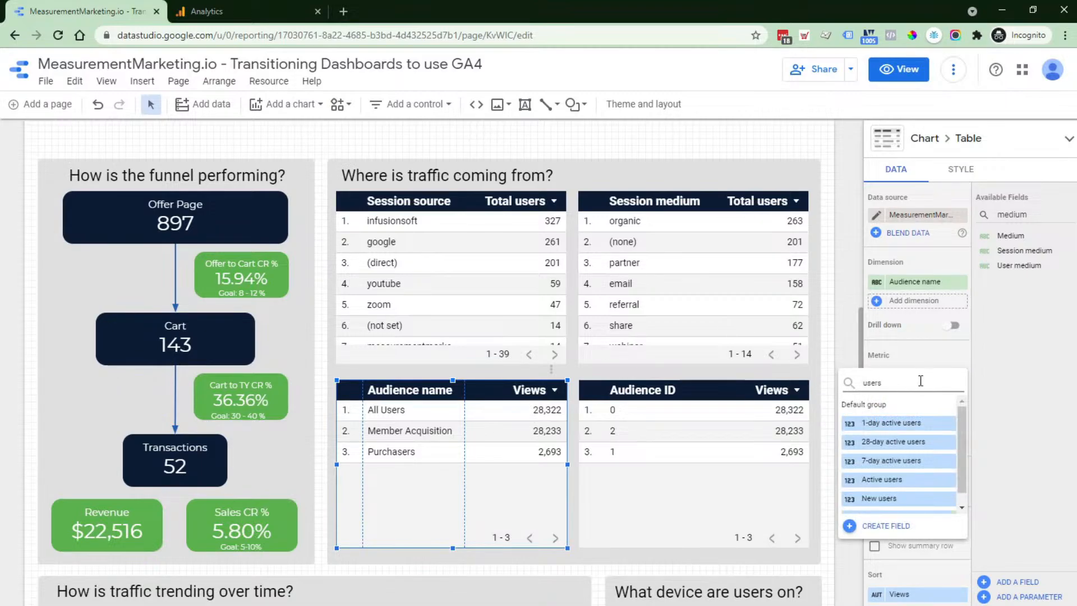
pyautogui.scroll(-1, 910, 449)
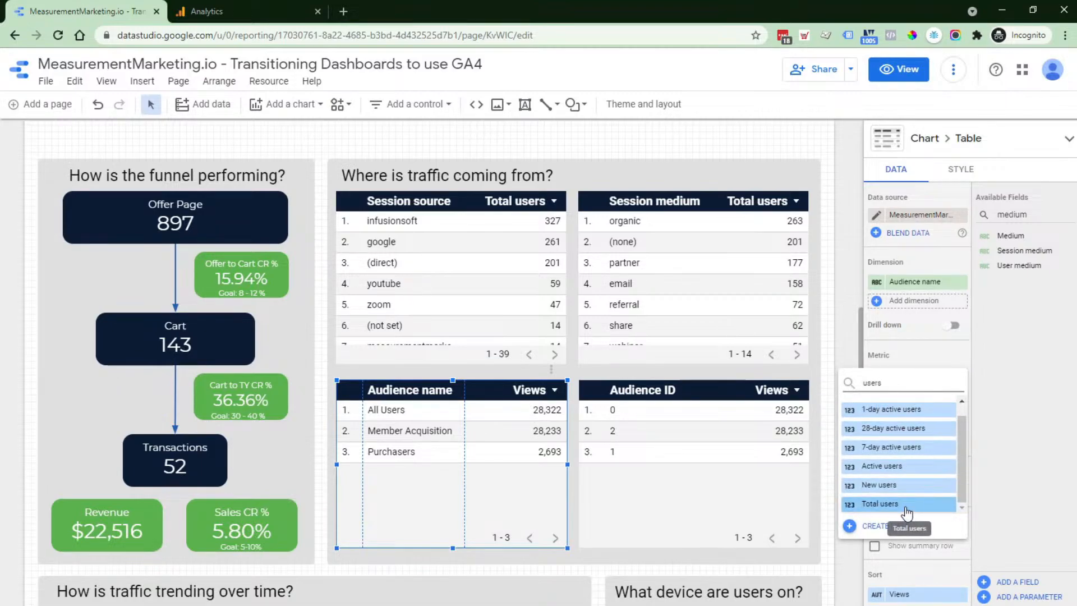
pyautogui.click(892, 504)
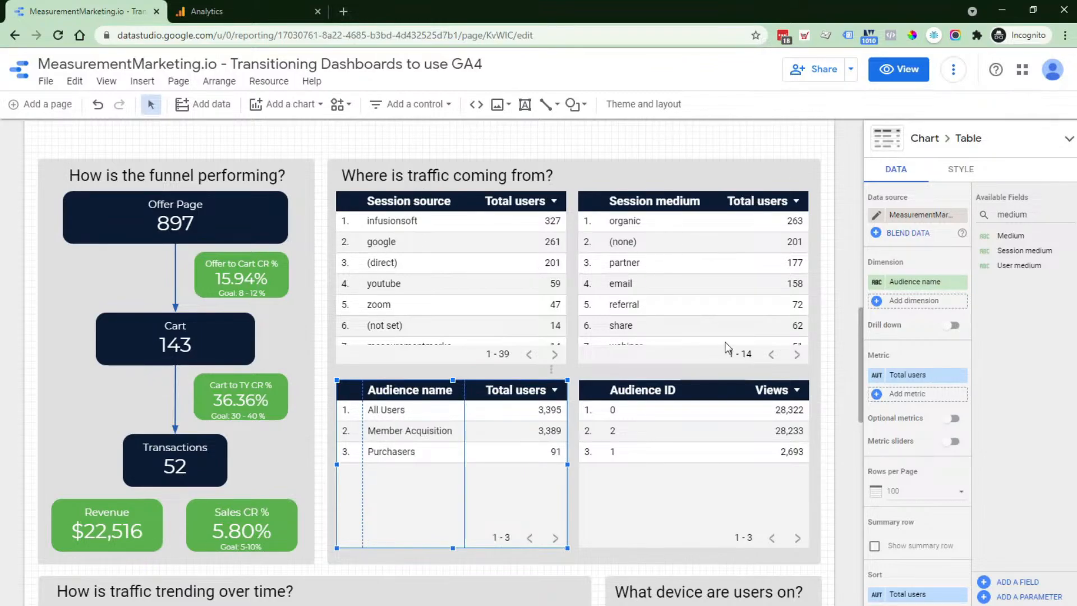
pyautogui.doubleClick(1040, 217)
pyautogui.write('cam')
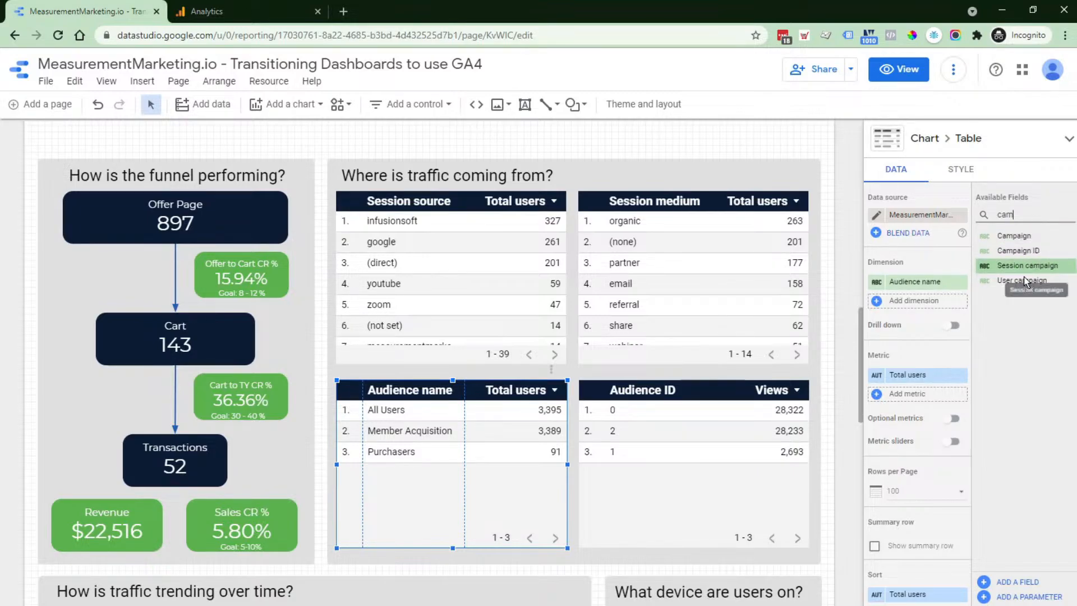
pyautogui.moveTo(1024, 266); pyautogui.dragTo(934, 284)
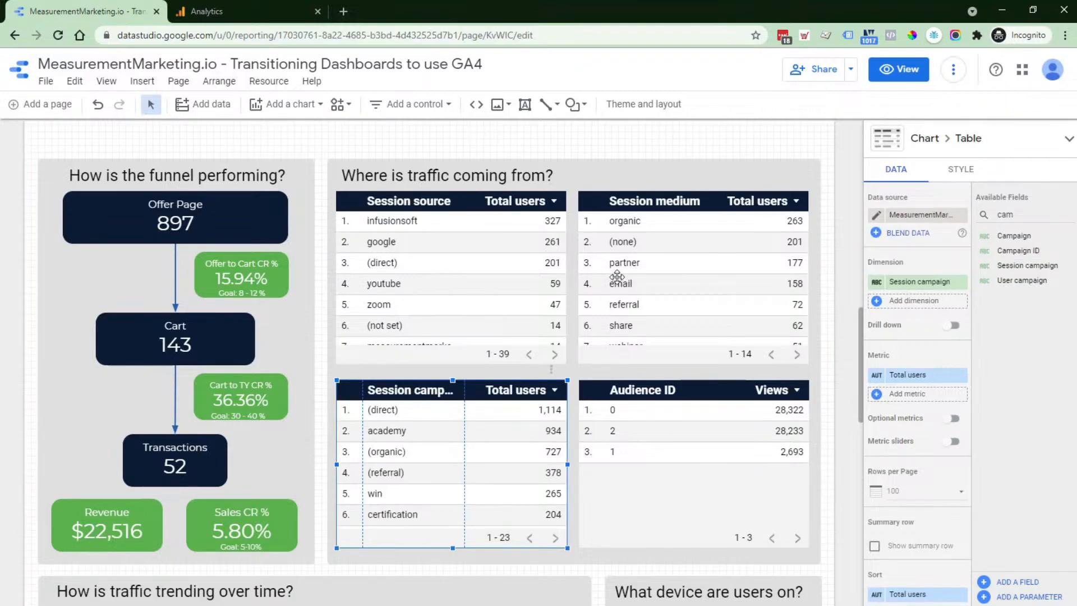
# Set the metric of the reconnected Ad Content table, headed Audience ID, to Total users
pyautogui.click(680, 440)
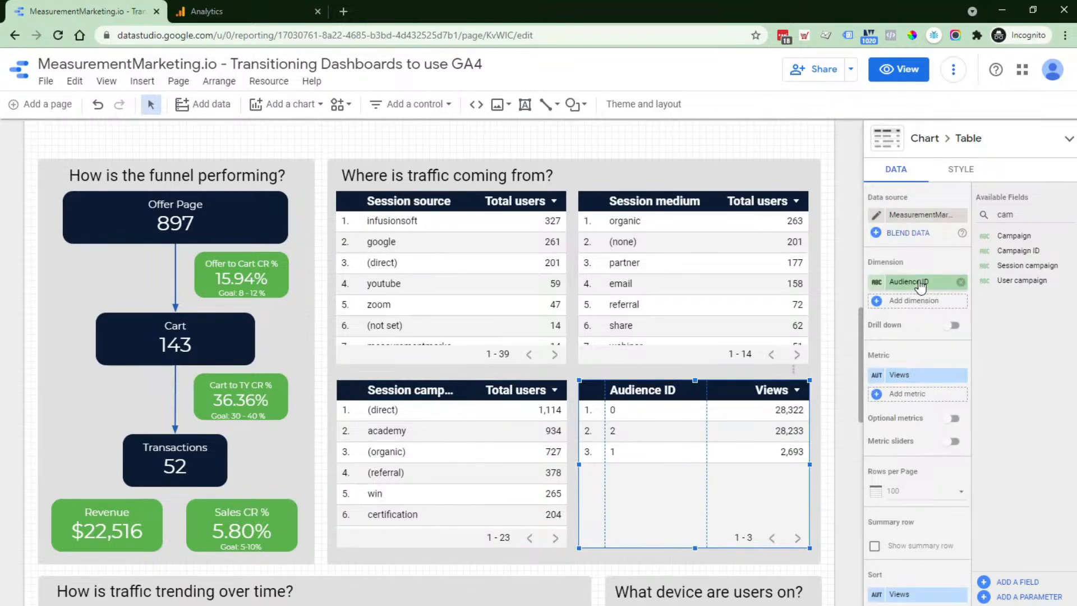
pyautogui.click(913, 374)
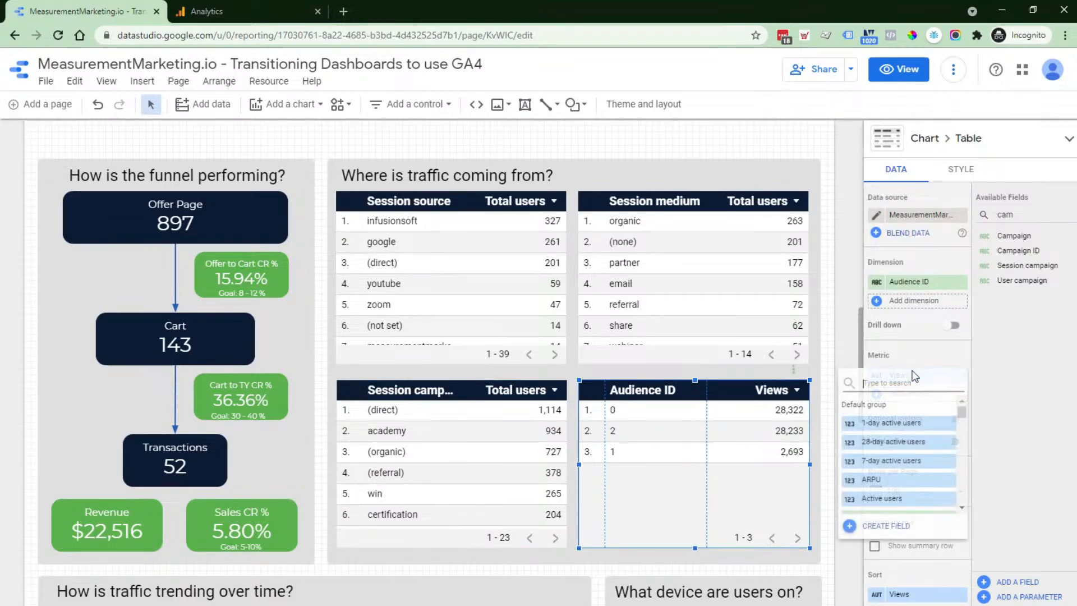
pyautogui.write('total')
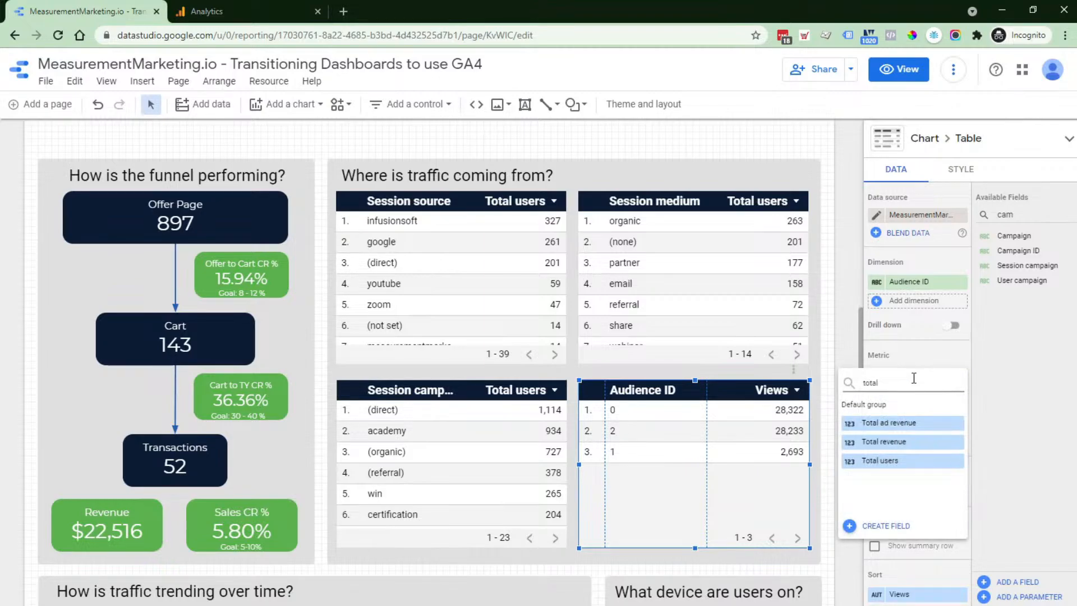
pyautogui.click(900, 461)
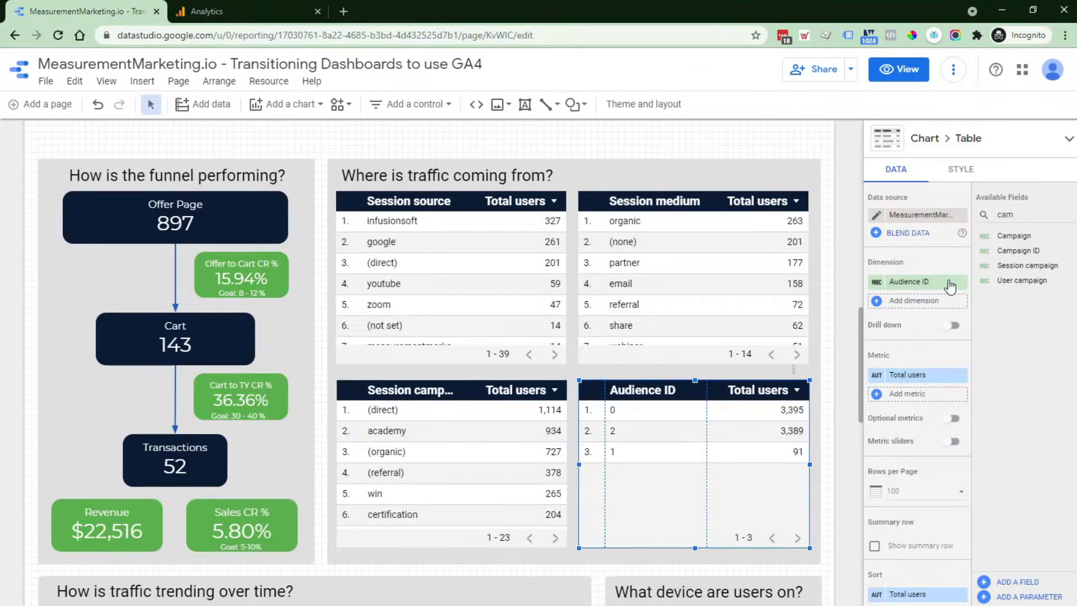
# Search the Audience ID table's available dimensions for an ad content equivalent using "ad c", "sess" and "con"
pyautogui.click(929, 286)
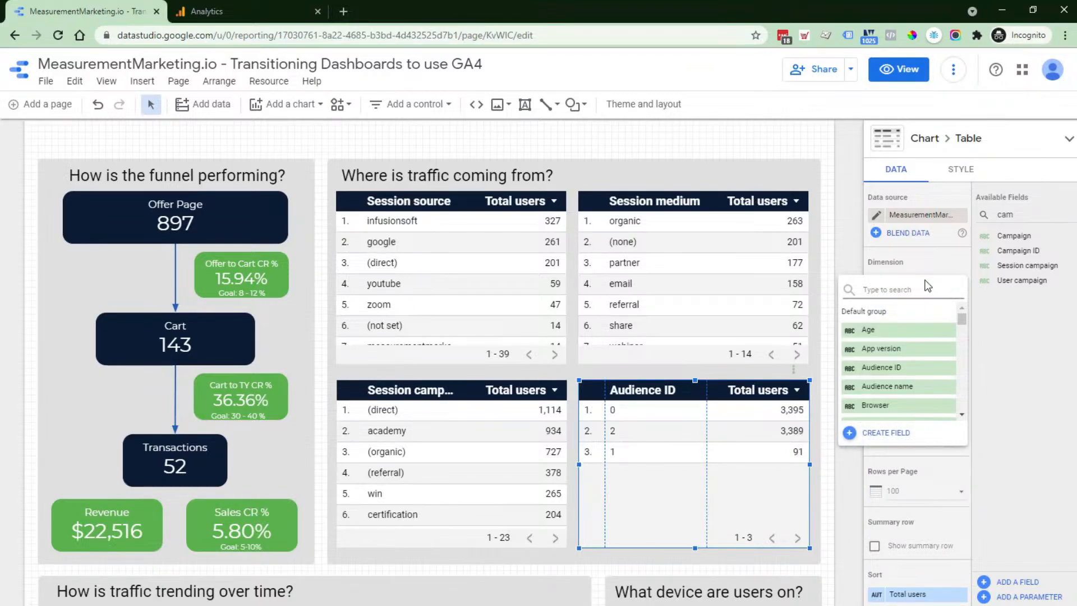
pyautogui.write('ad')
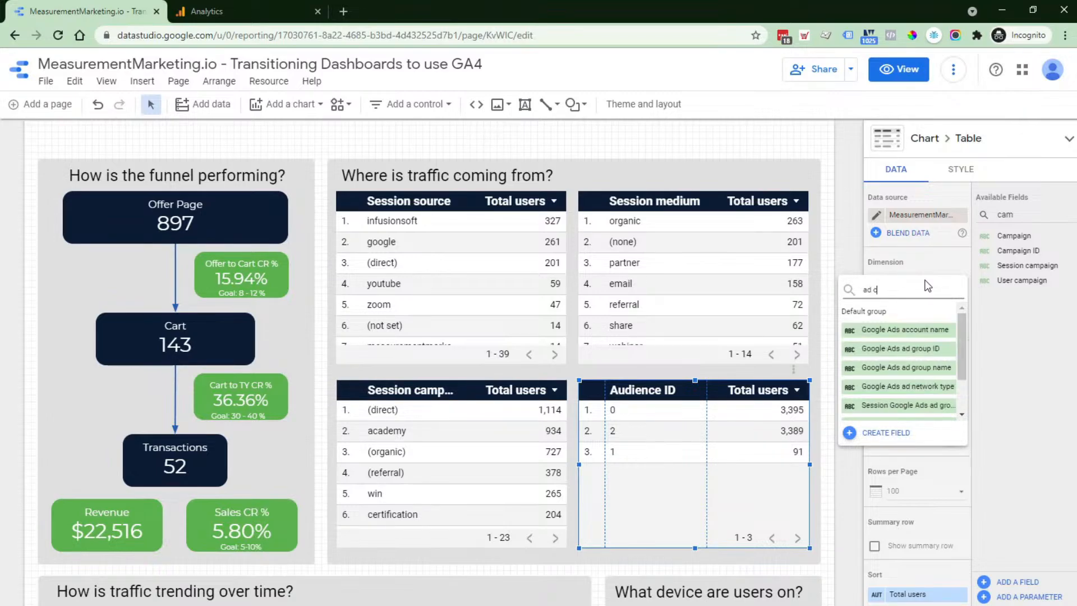
pyautogui.write(' c')
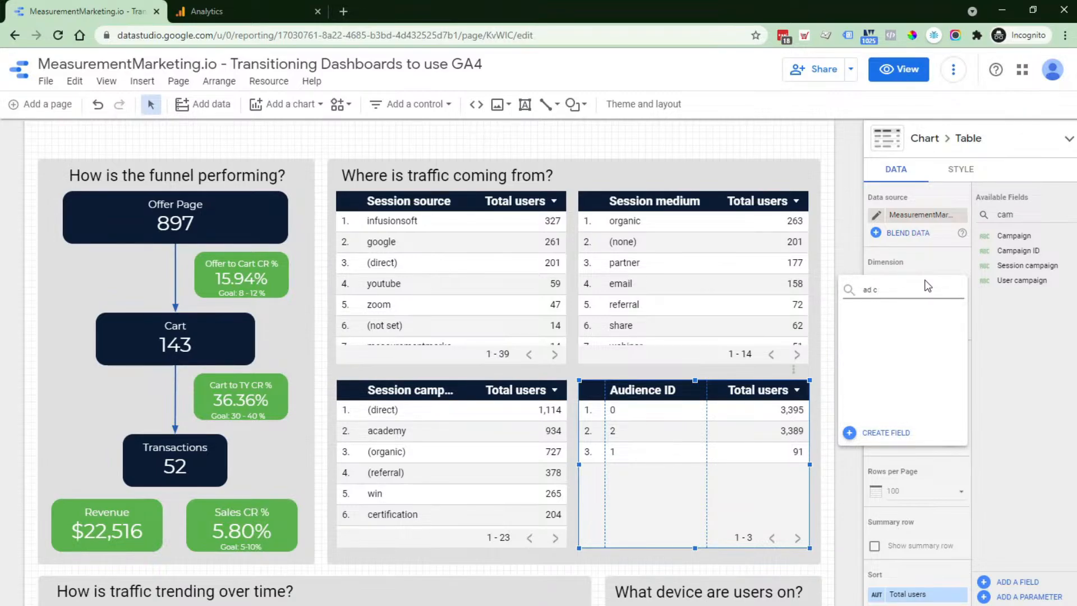
pyautogui.press('BackSpace')
pyautogui.press('BackSpace')
pyautogui.write('sess')
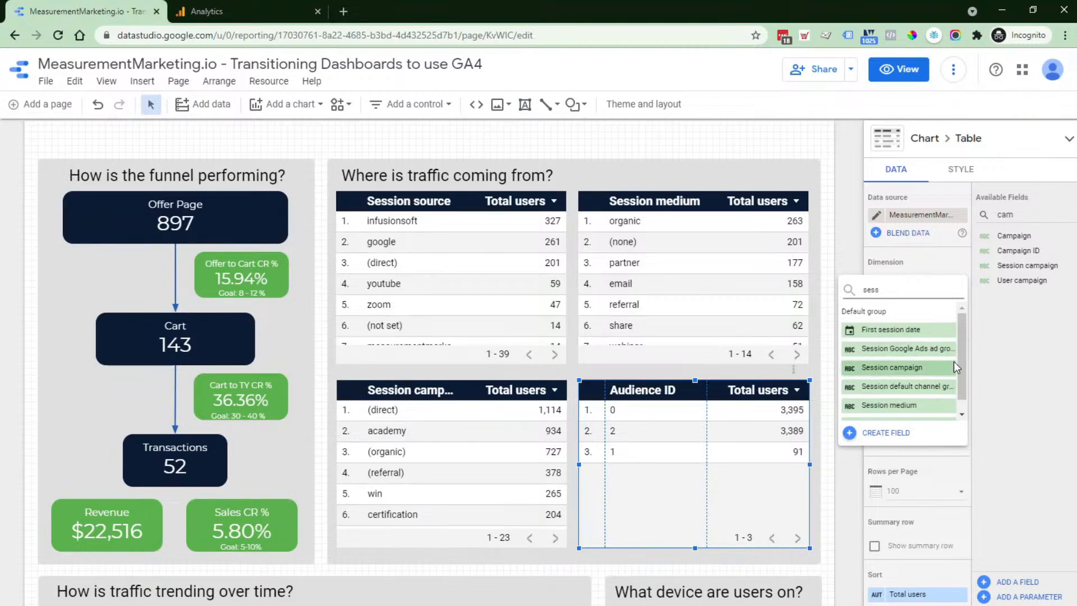
pyautogui.scroll(-1, 956, 362)
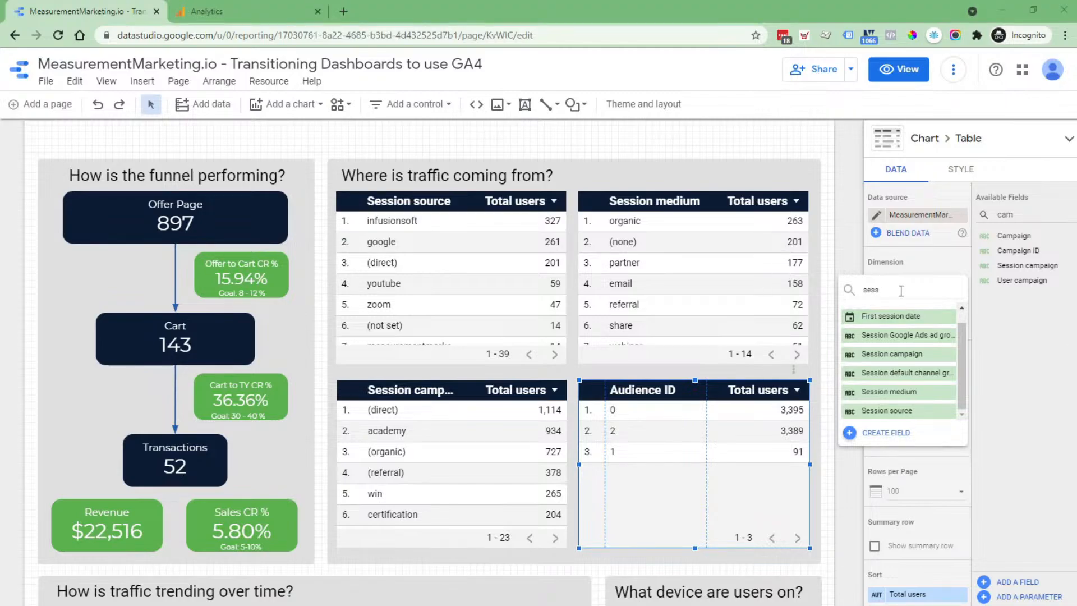
pyautogui.moveTo(960, 366)
pyautogui.mouseDown()
pyautogui.moveTo(958, 339)
pyautogui.moveTo(962, 387)
pyautogui.mouseUp()
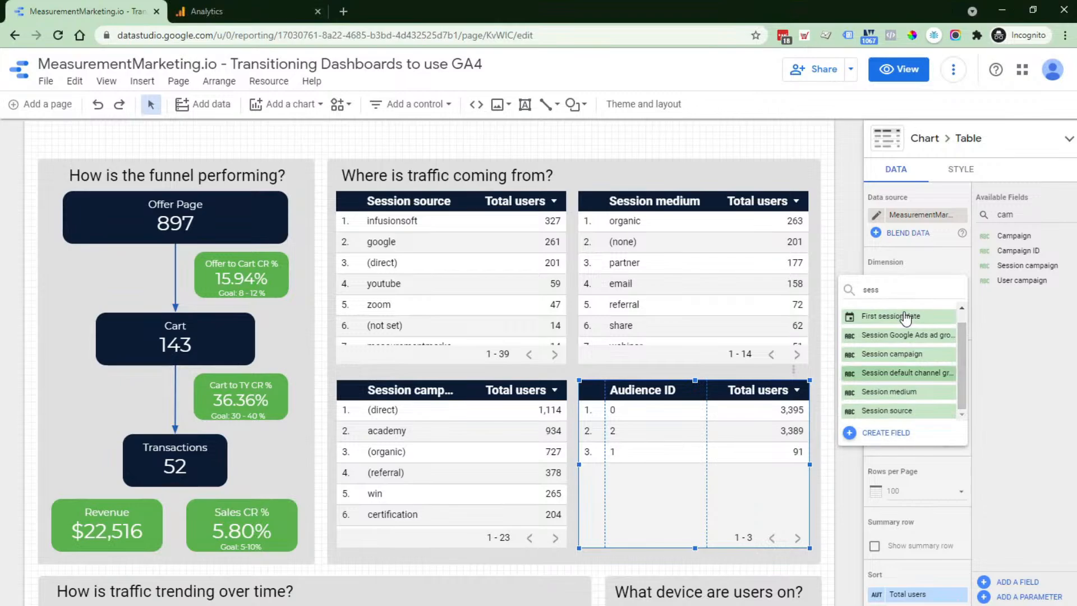
pyautogui.click(880, 288)
pyautogui.doubleClick(882, 288)
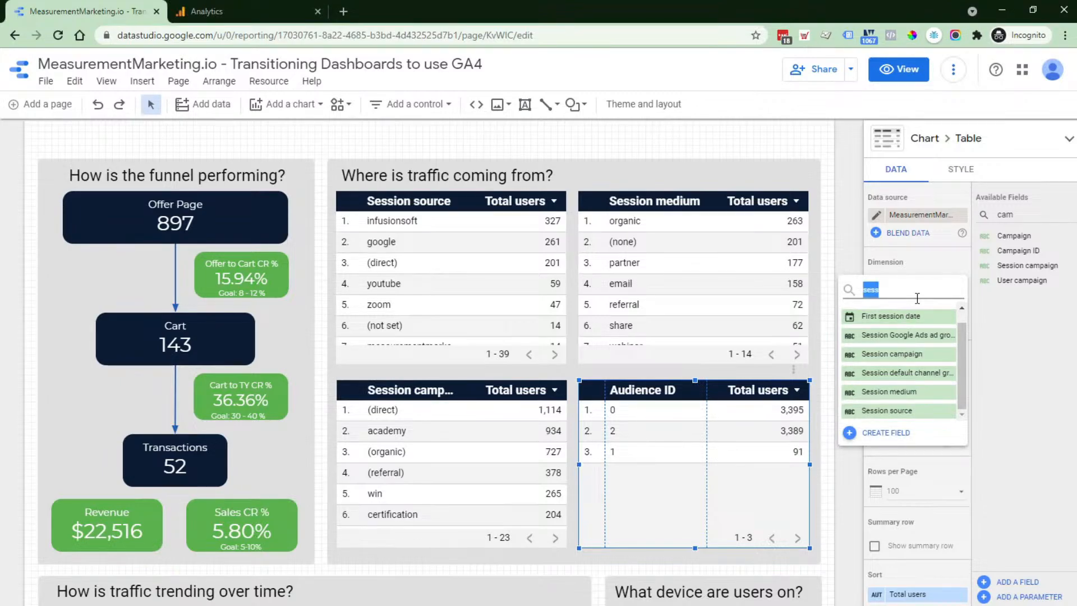
pyautogui.press('BackSpace')
pyautogui.write('con')
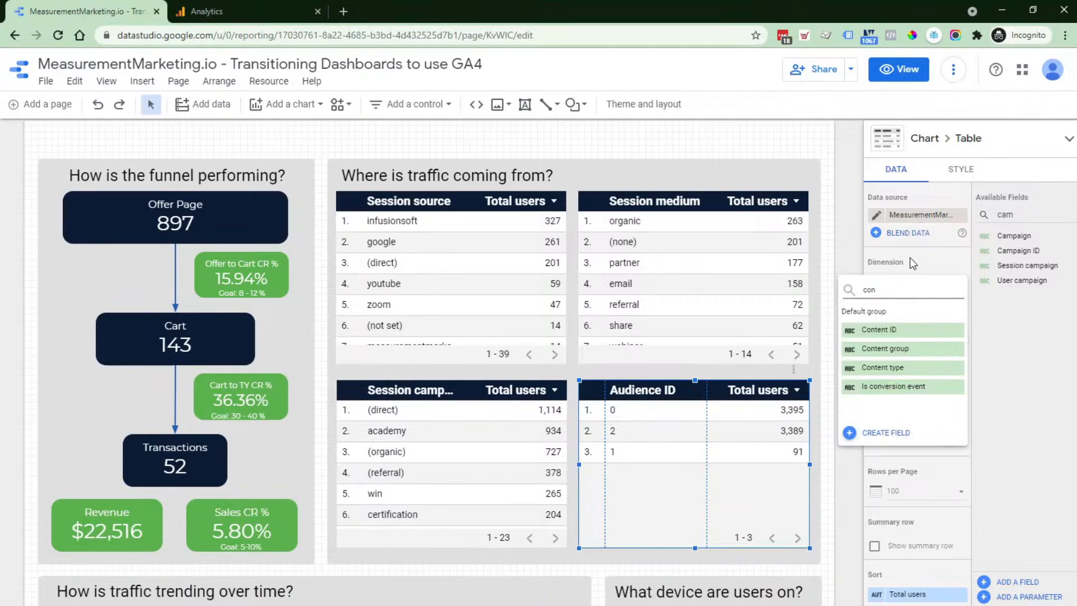
# Switch to Google Analytics and examine which session dimensions the Traffic acquisition report offers for its table
pyautogui.click(247, 2)
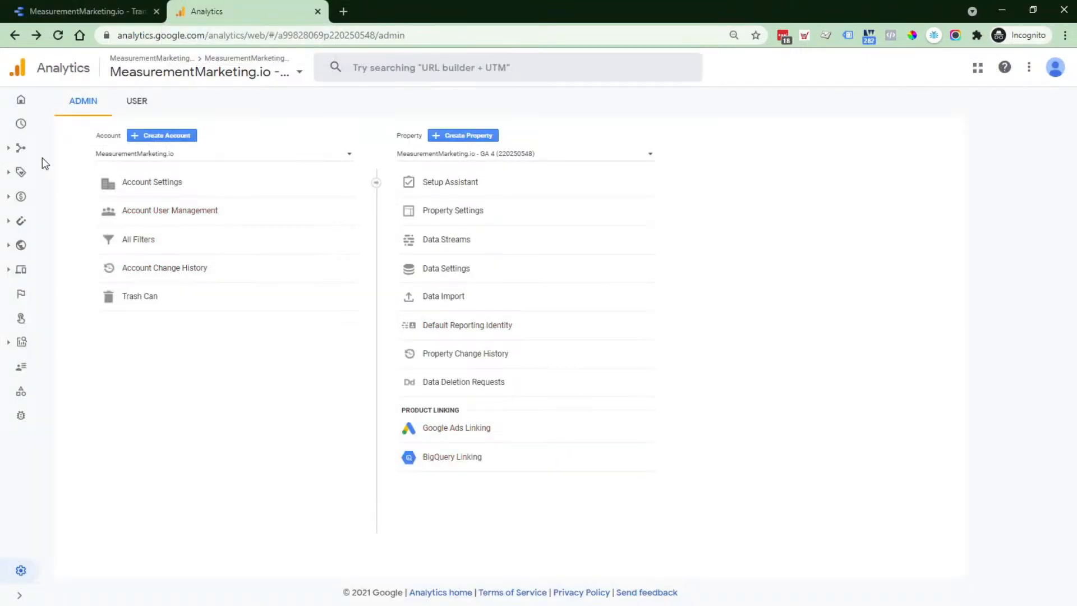
pyautogui.click(22, 152)
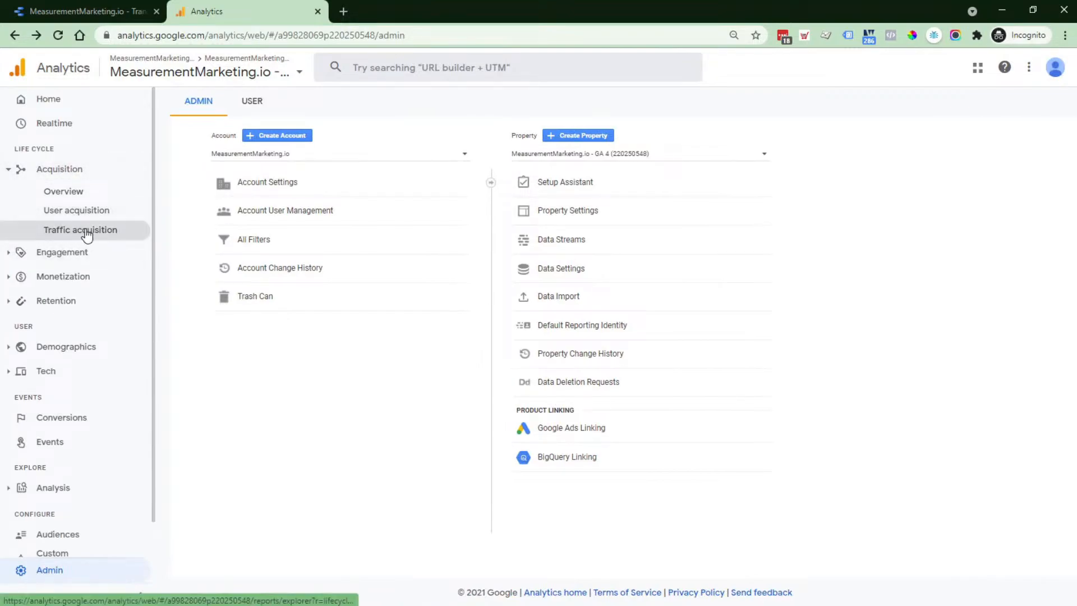
pyautogui.click(51, 230)
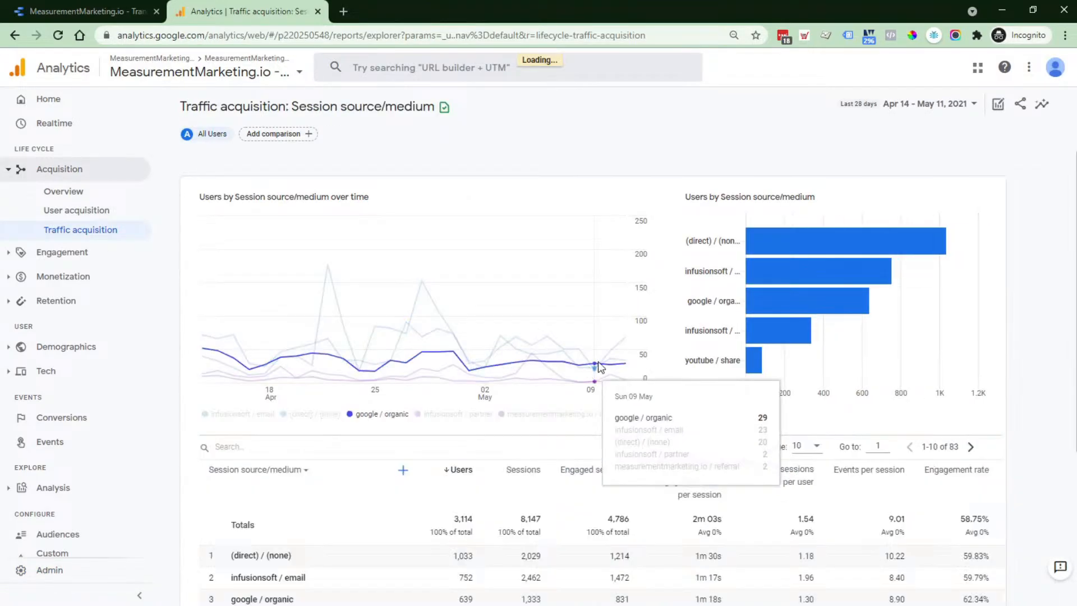
pyautogui.scroll(-2, 934, 460)
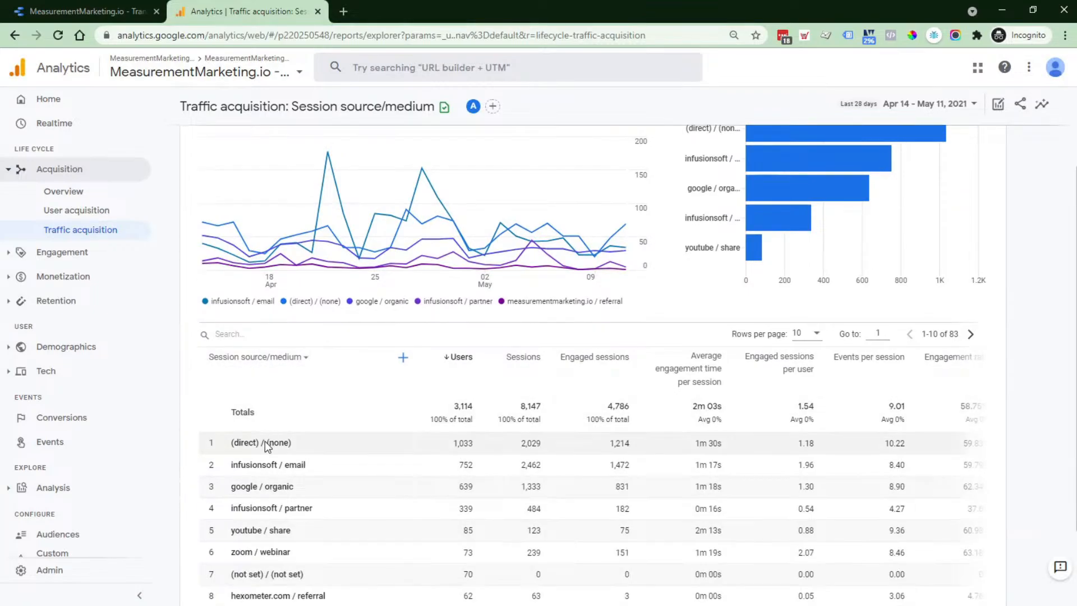
pyautogui.click(286, 362)
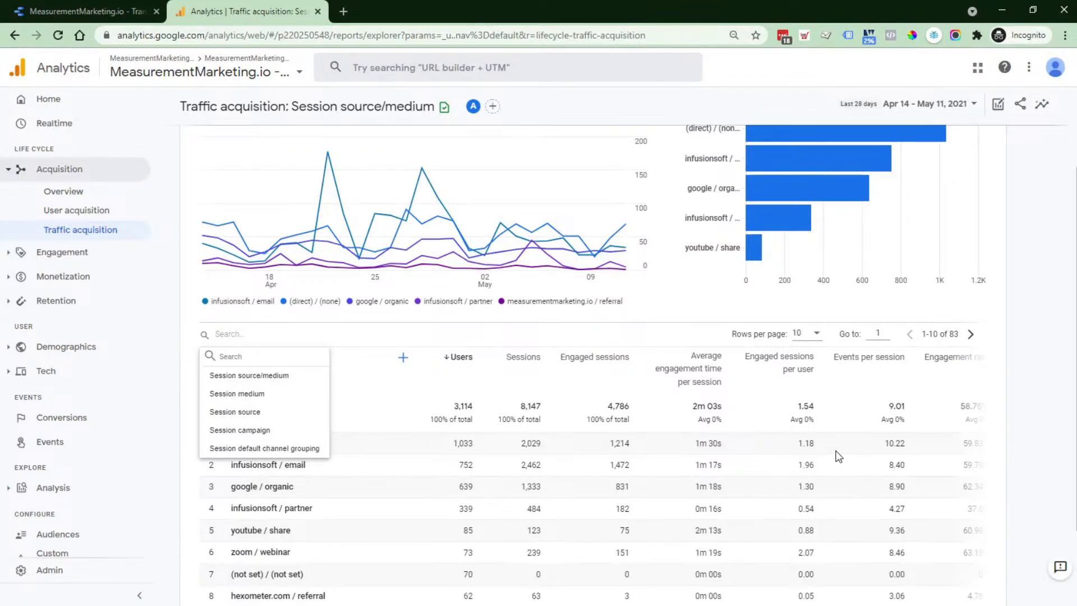
pyautogui.scroll(2, 525, 373)
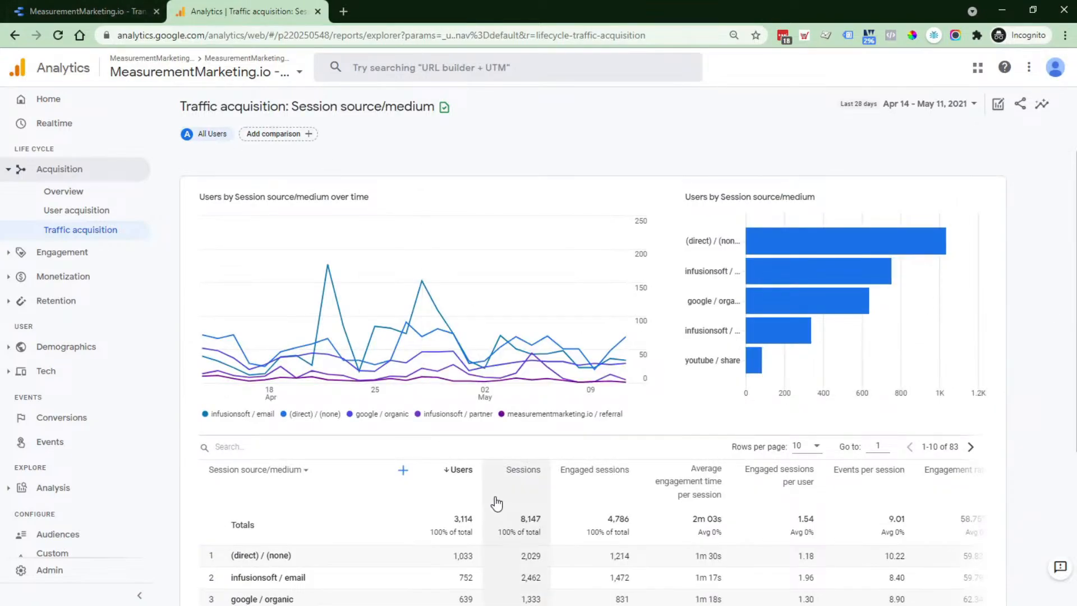
pyautogui.scroll(-2, 493, 499)
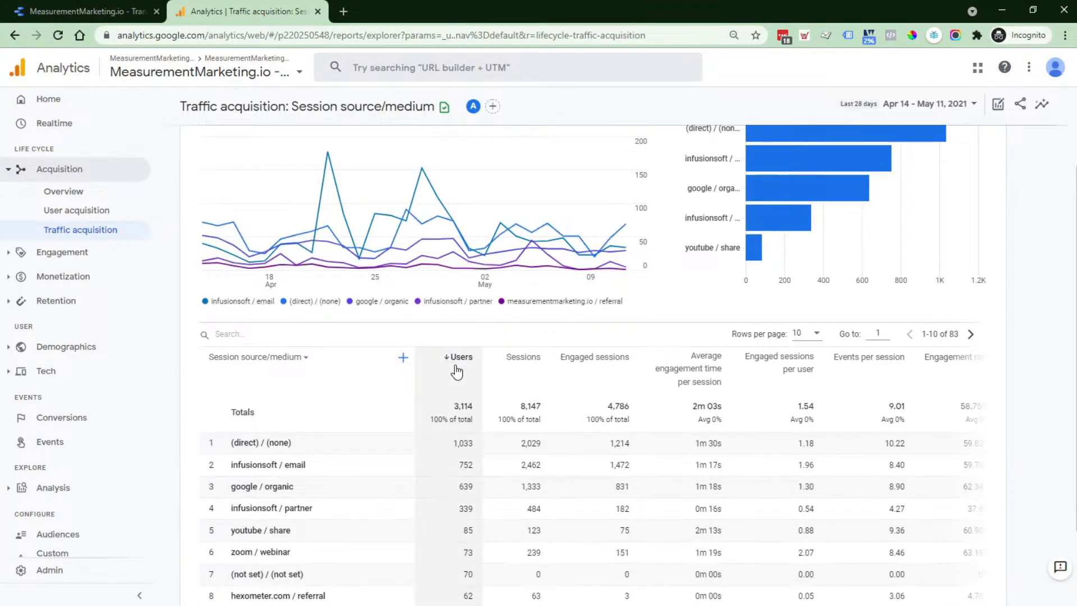
pyautogui.scroll(2, 442, 365)
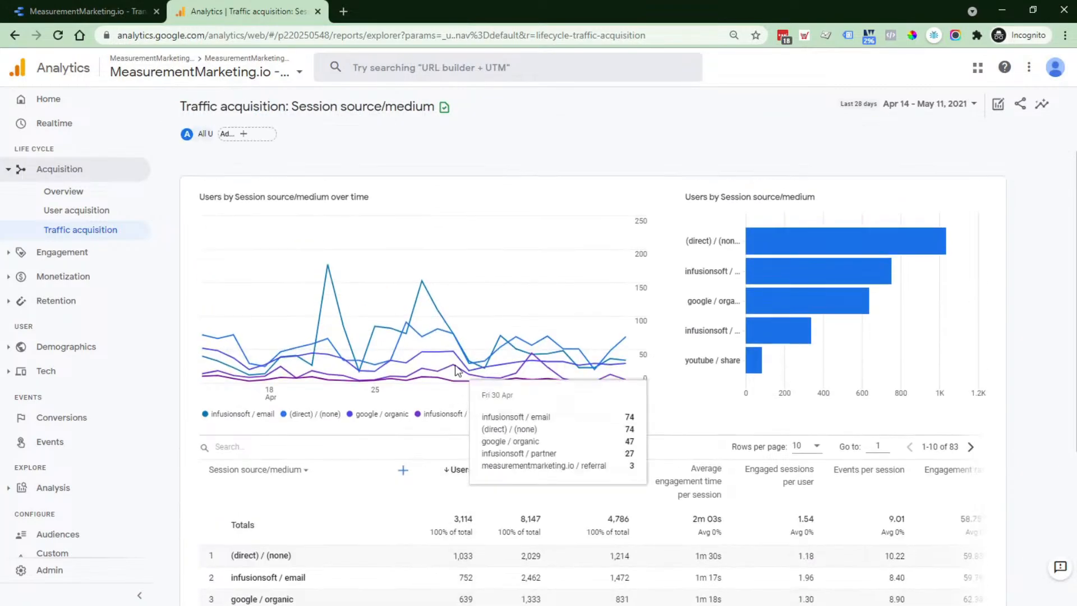
# Return to the Data Studio report and set the former Ad Content table's dimension to Content ID
pyautogui.click(97, 14)
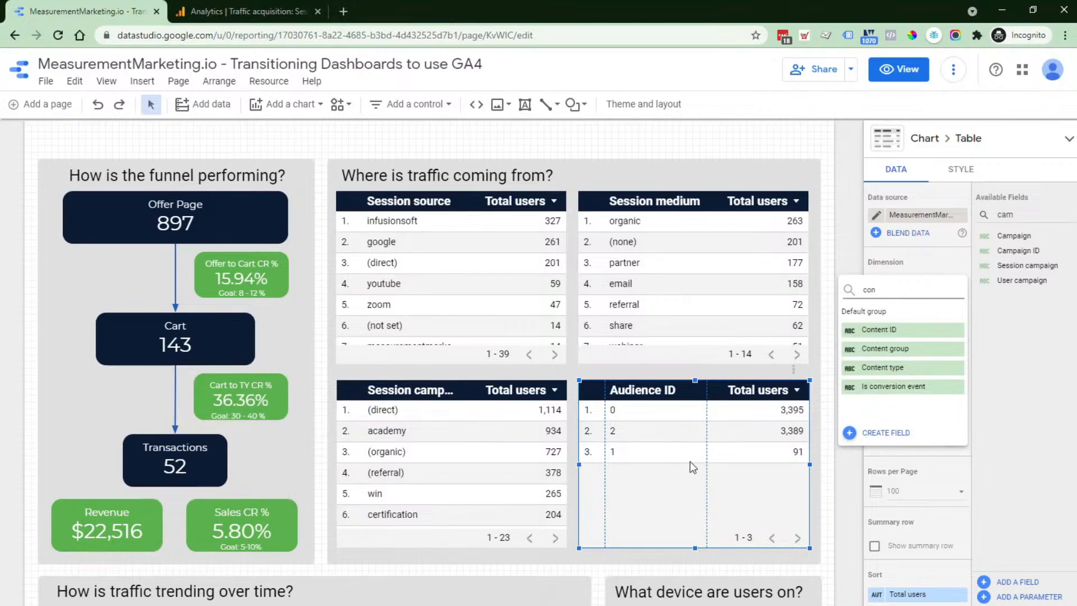
pyautogui.press('Return')
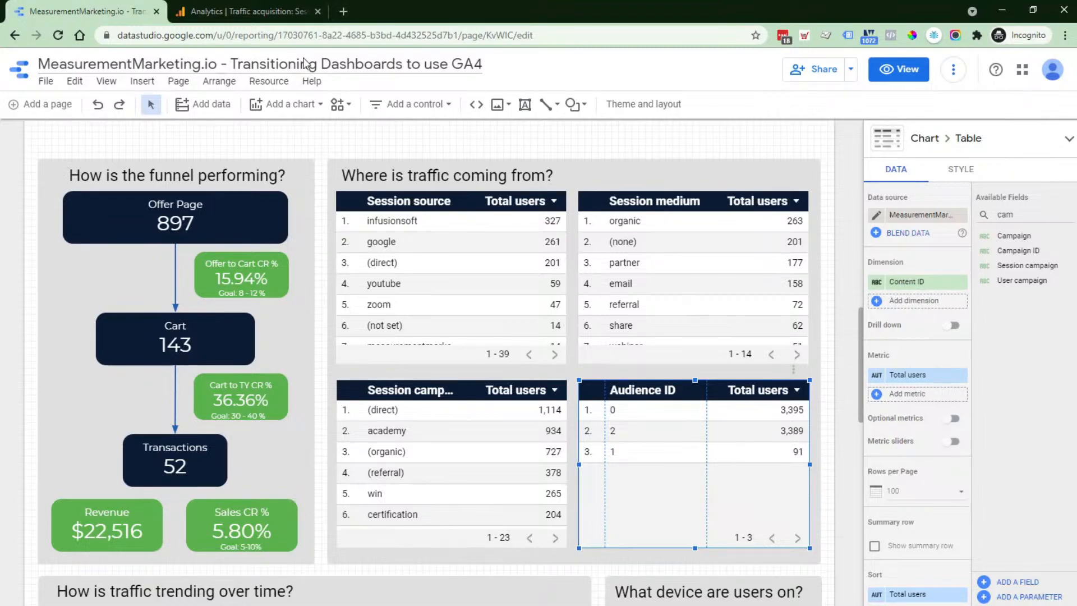
# Draw a rectangle over the former Ad Content table and trim its edges to sit inside the grey traffic panel
pyautogui.click(576, 107)
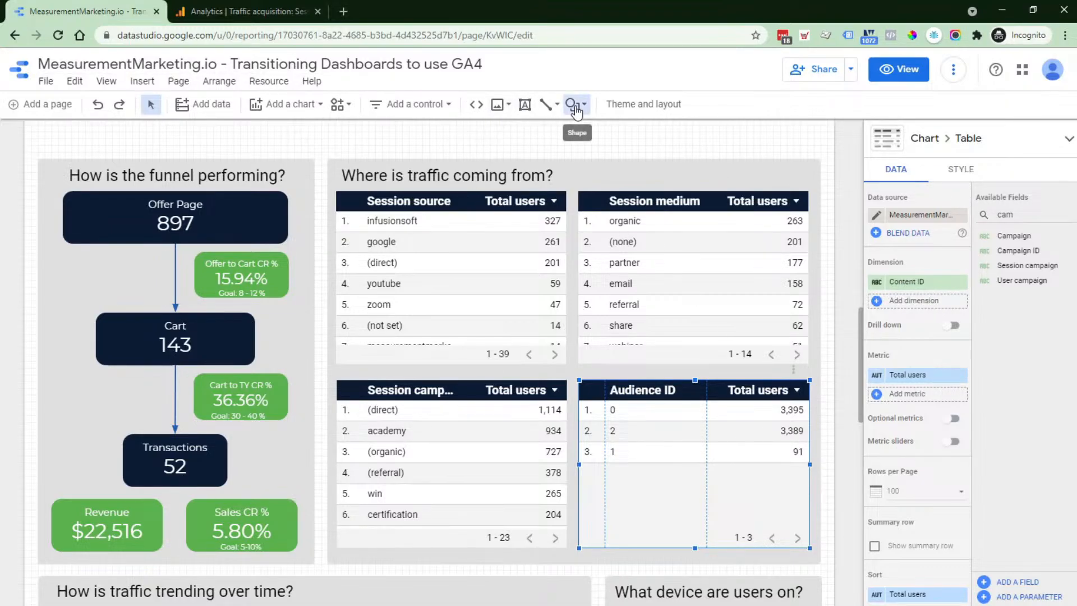
pyautogui.click(617, 162)
pyautogui.moveTo(580, 373); pyautogui.dragTo(818, 556)
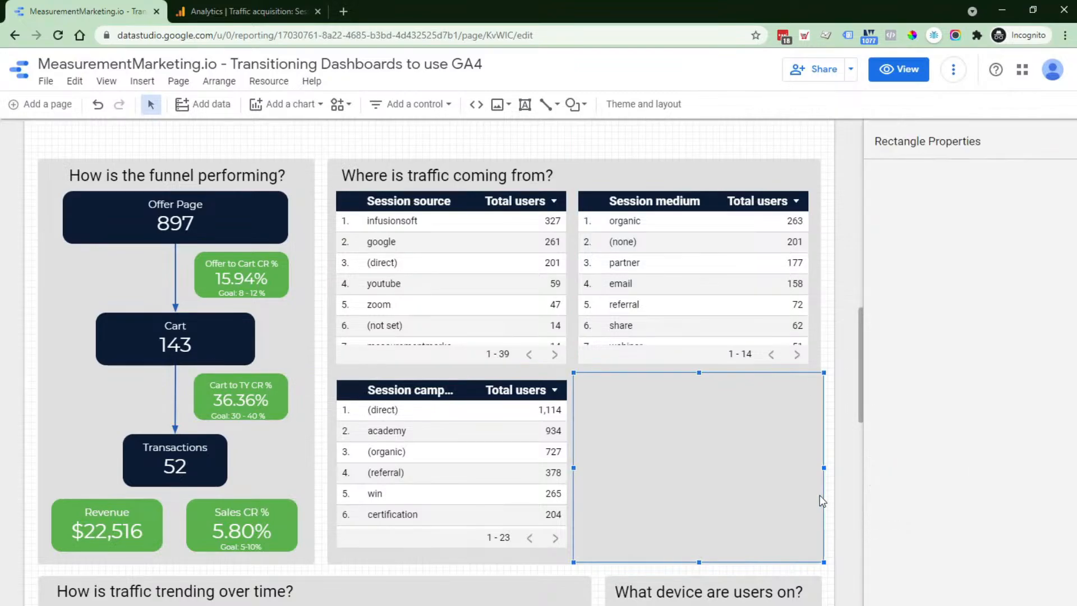
pyautogui.moveTo(823, 466); pyautogui.dragTo(814, 466)
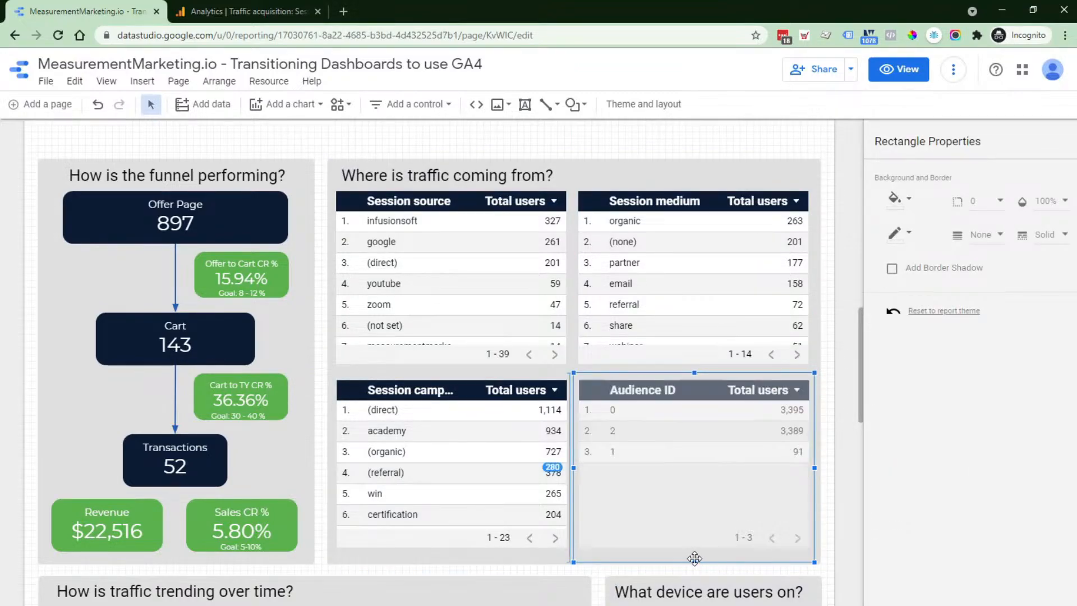
pyautogui.moveTo(693, 556); pyautogui.dragTo(694, 551)
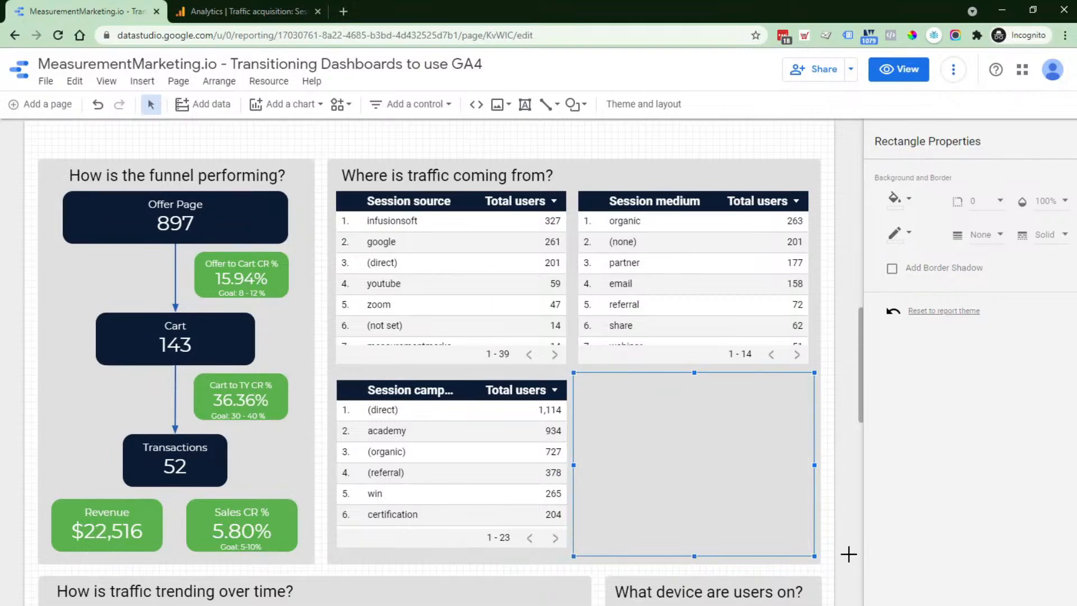
pyautogui.click(849, 554)
pyautogui.click(678, 439)
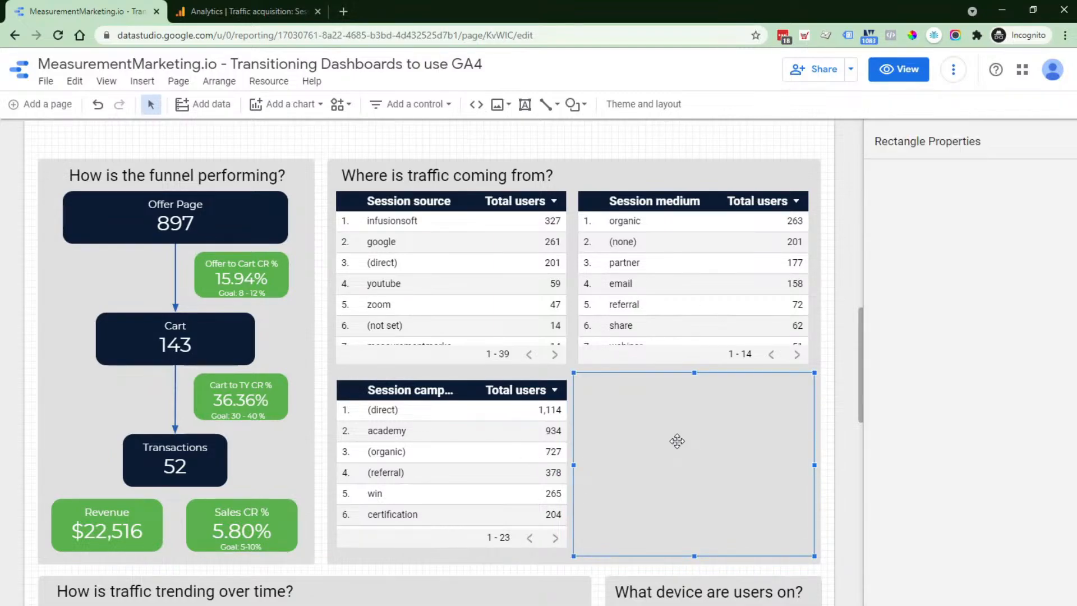
# Nudge the grey covering rectangle slightly downward and compare the original traffic tables with the rebuilt ones
pyautogui.moveTo(677, 440)
pyautogui.mouseDown()
pyautogui.moveTo(769, 522)
pyautogui.moveTo(748, 487)
pyautogui.moveTo(676, 447)
pyautogui.mouseUp()
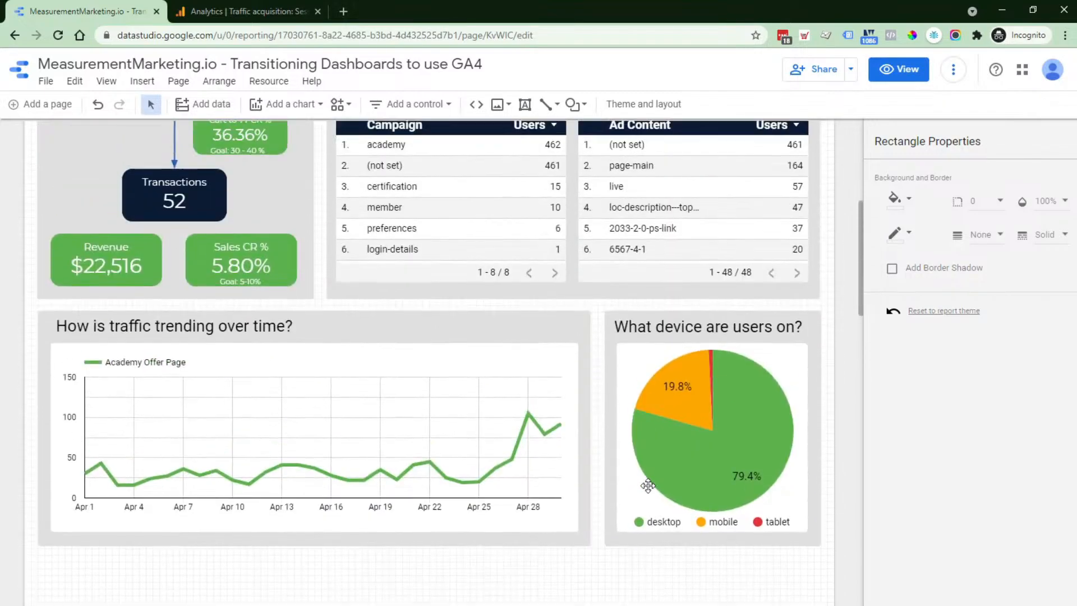
pyautogui.scroll(4, 648, 485)
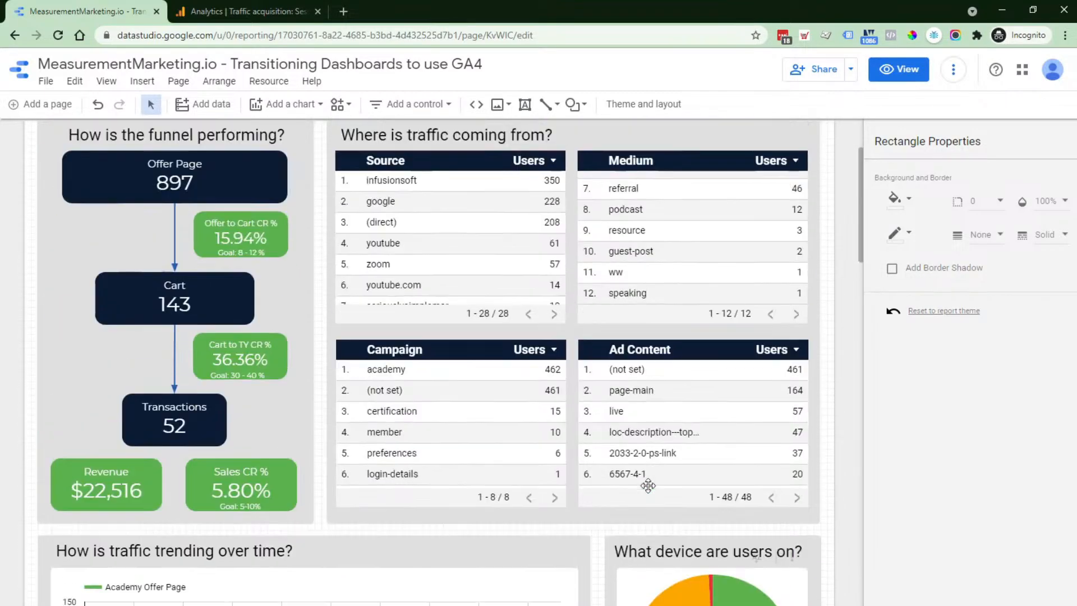
pyautogui.scroll(-2, 735, 421)
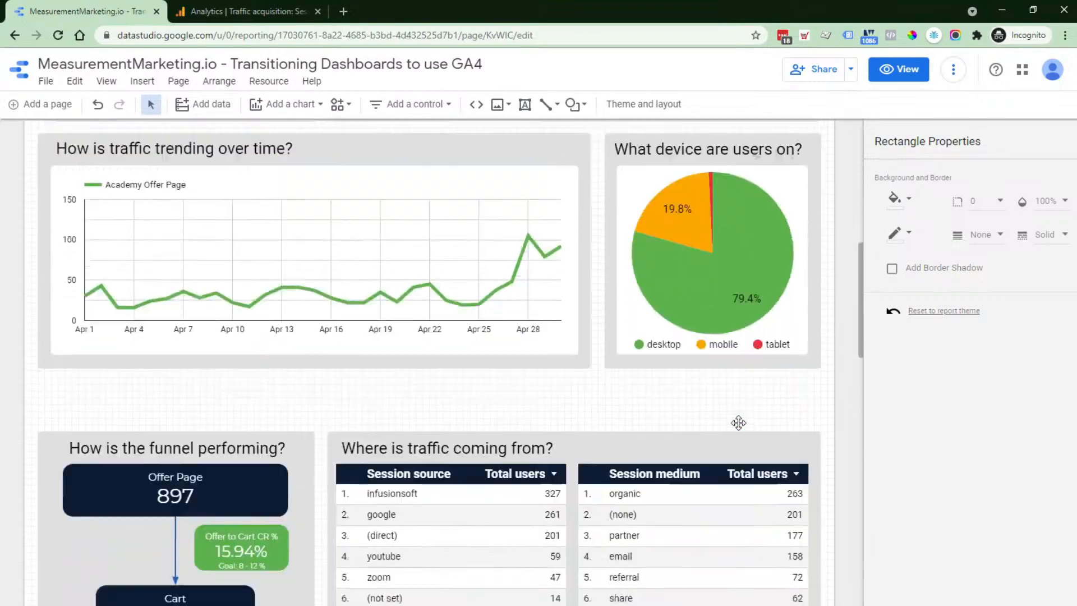
pyautogui.scroll(-2, 740, 420)
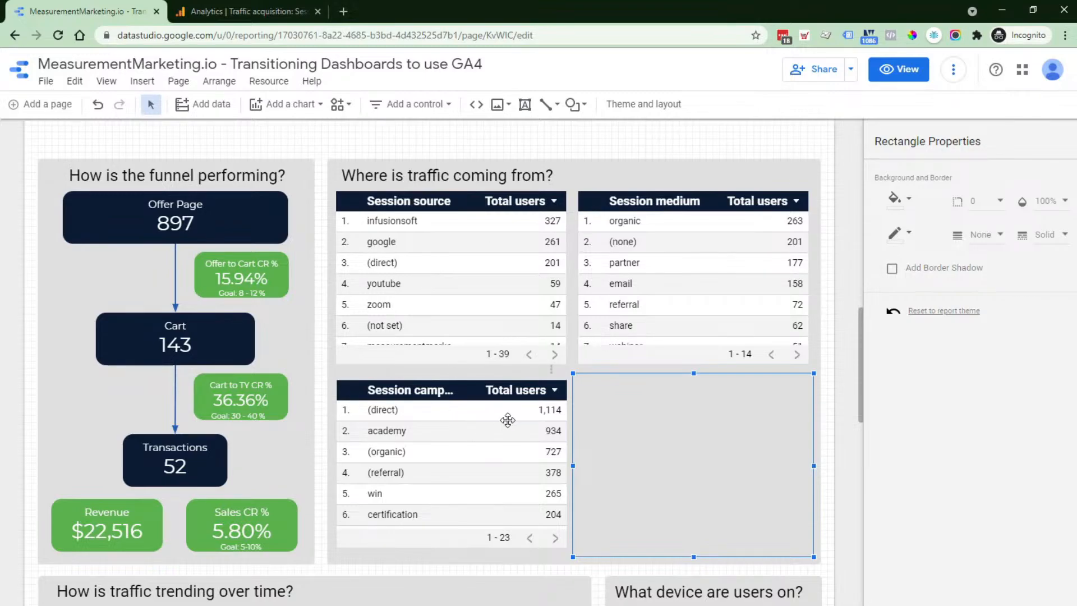
# Switch the duplicated traffic trend time series from the Member + Marketing data source to the MeasurementMarketing.io one
pyautogui.scroll(-2, 415, 314)
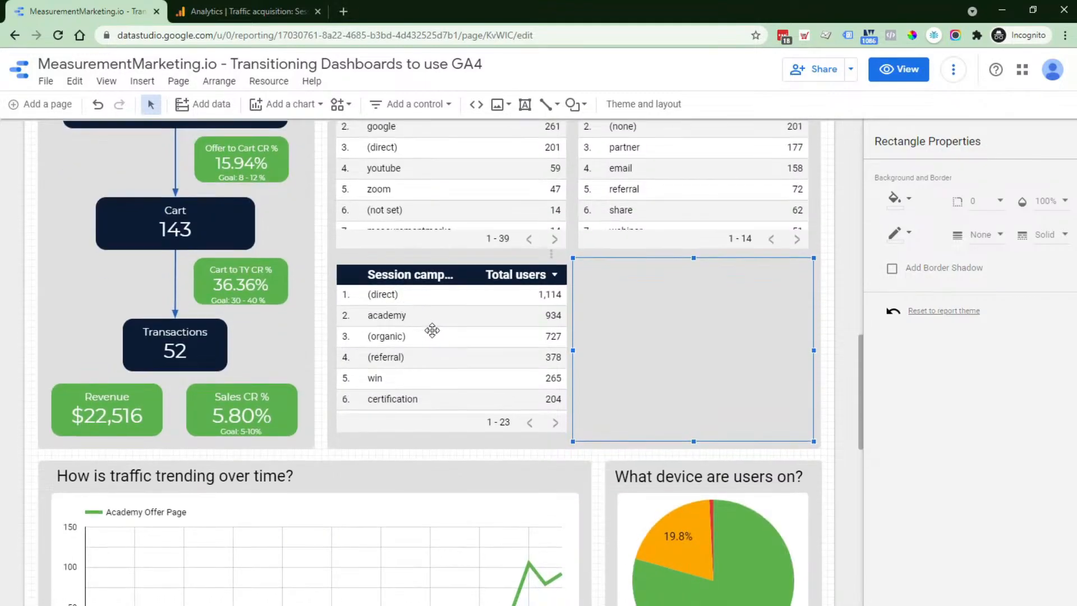
pyautogui.scroll(-2, 432, 329)
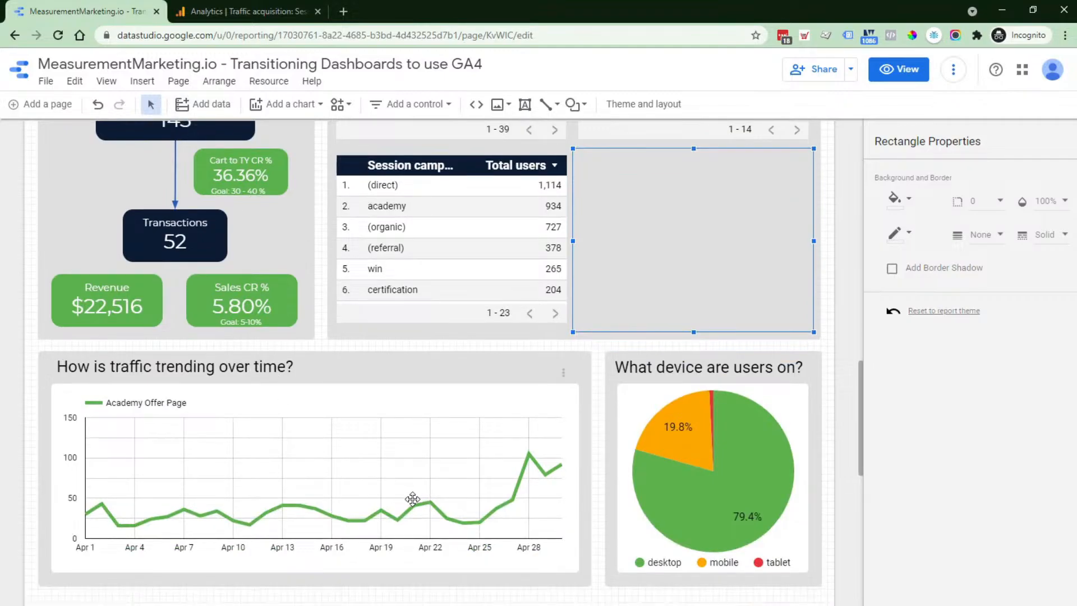
pyautogui.click(246, 459)
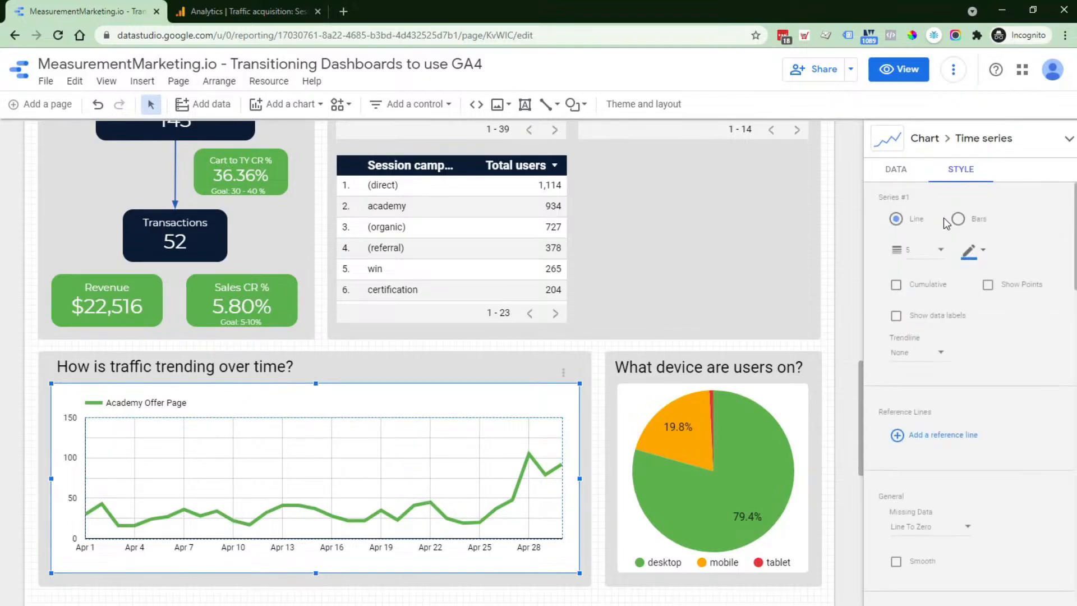
pyautogui.click(897, 172)
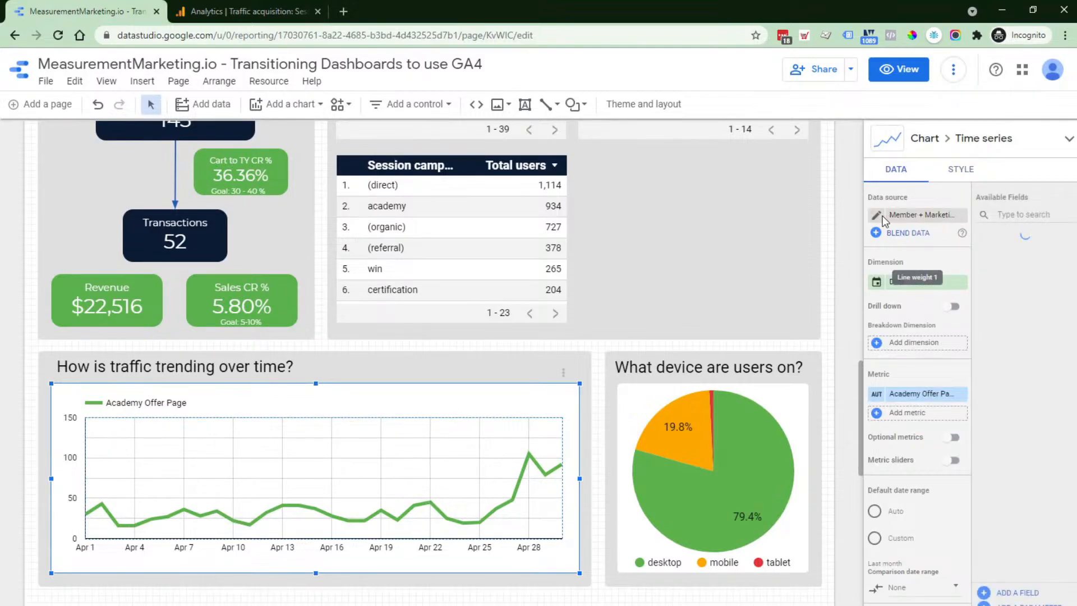
pyautogui.click(953, 214)
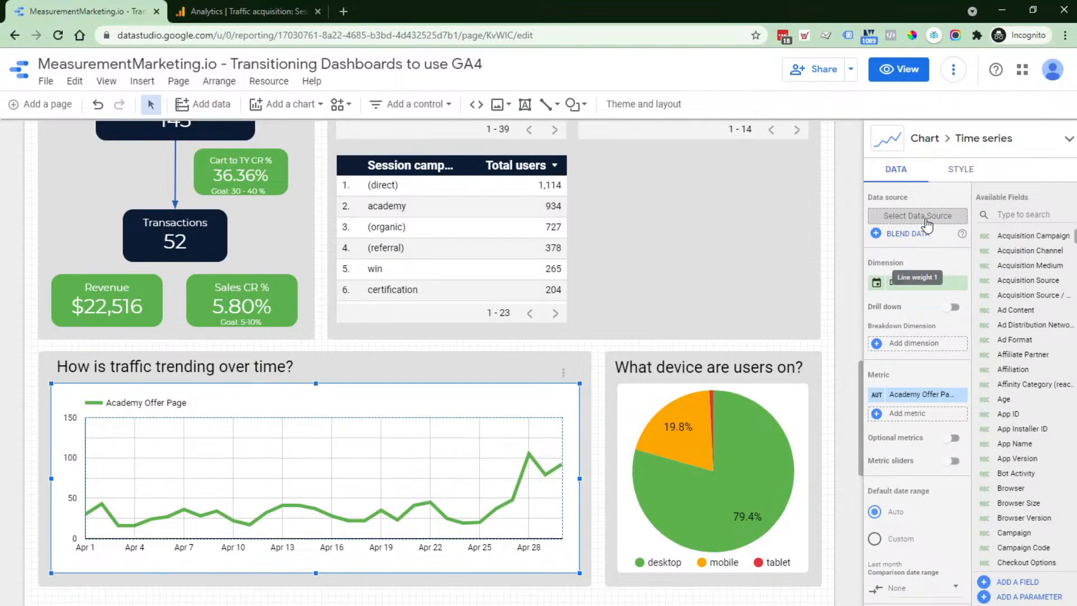
pyautogui.click(923, 218)
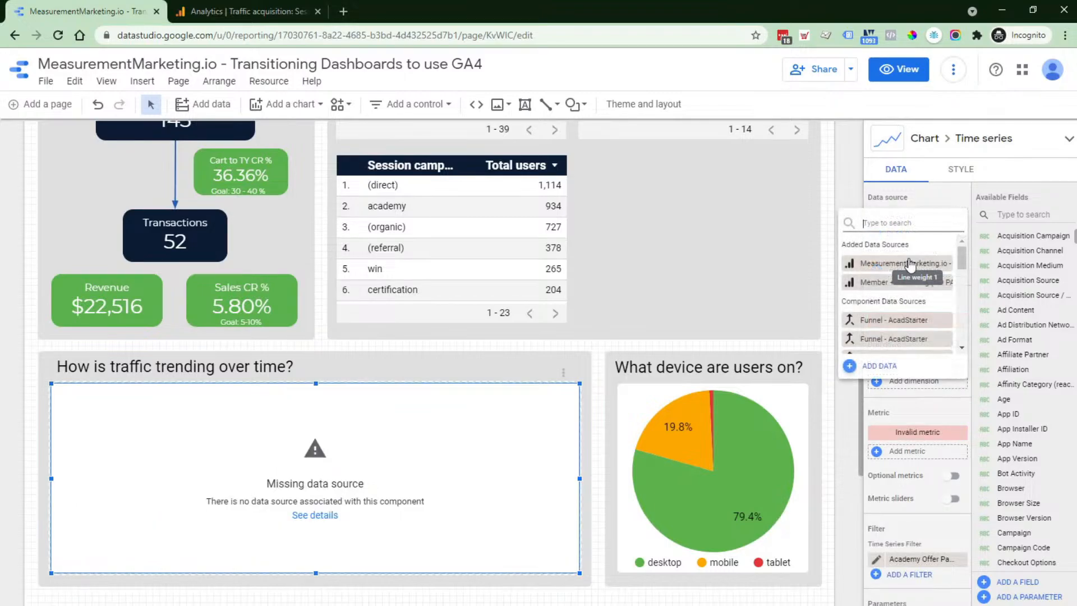
pyautogui.click(910, 264)
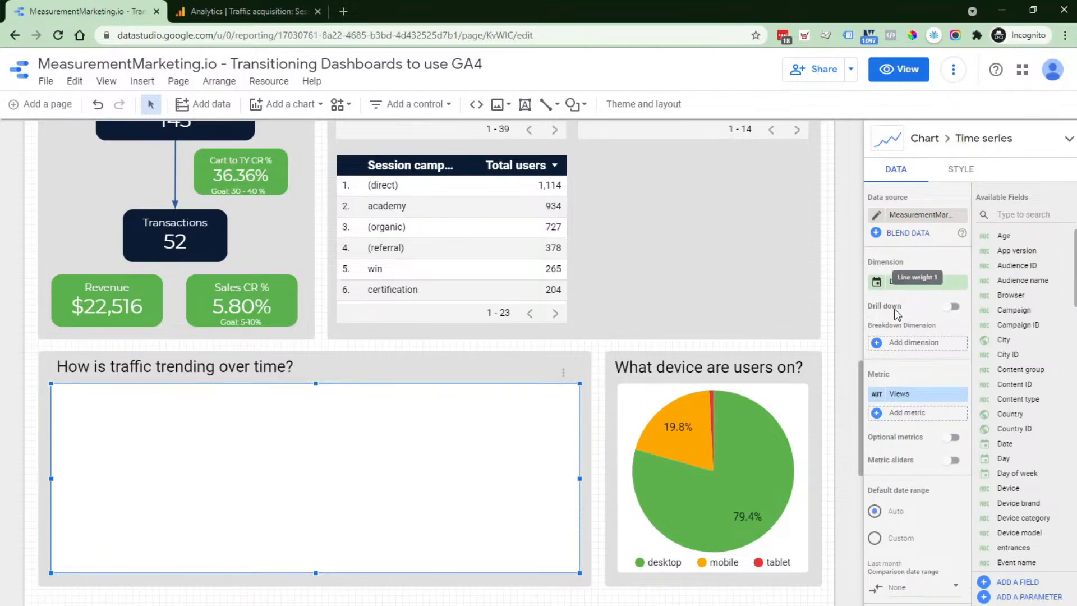
# Set the traffic trend time series' metric to Total users
pyautogui.click(914, 396)
pyautogui.write('use')
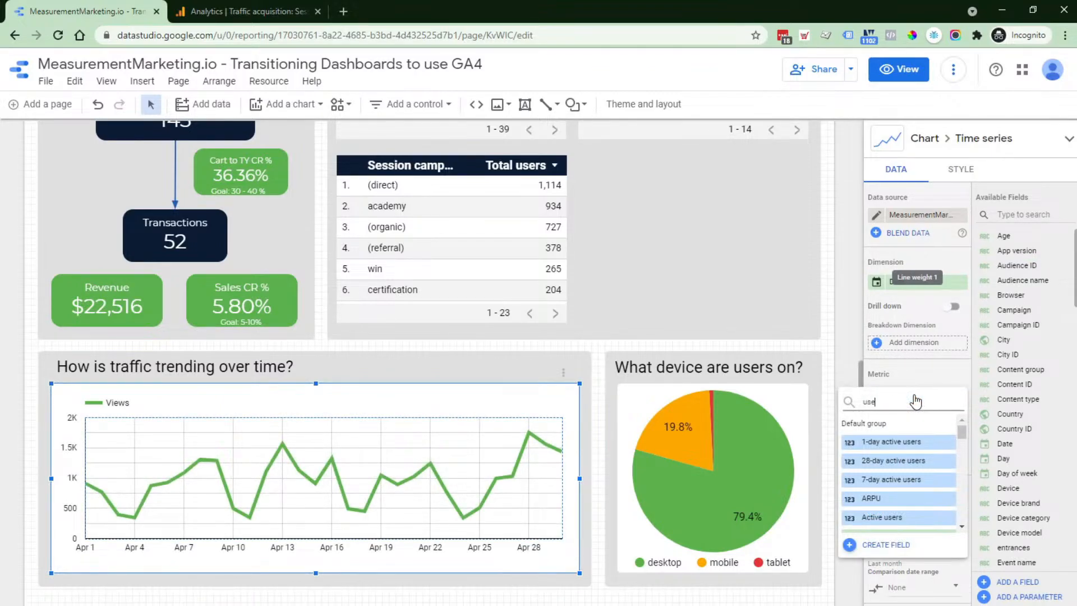
pyautogui.write('rs')
pyautogui.scroll(-1, 908, 493)
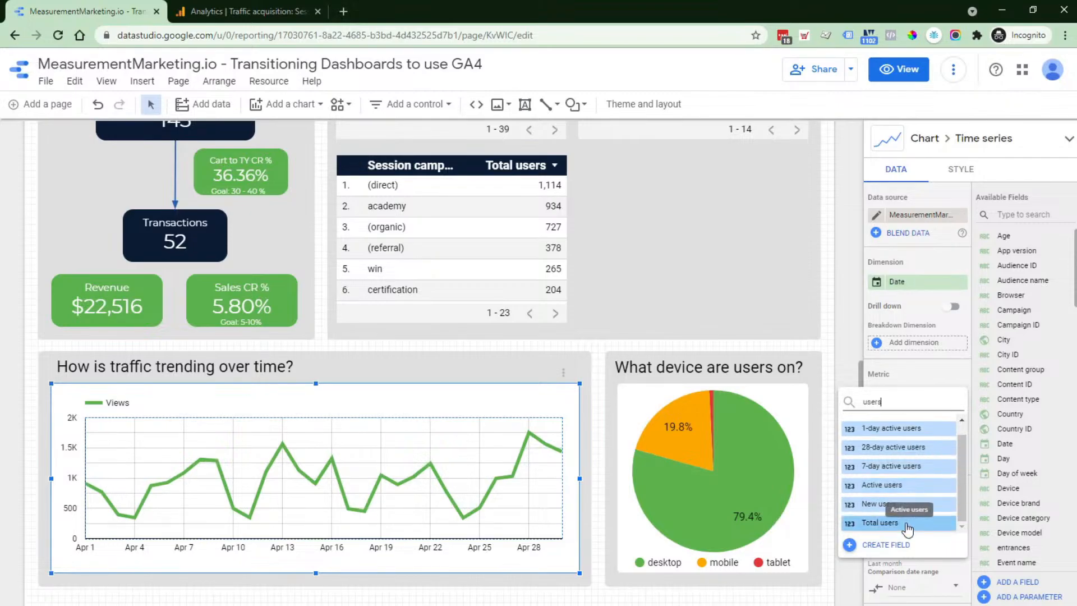
pyautogui.click(907, 523)
# Replace the time series' Academy Offer Page filter with the "Page path contains - Academy Offer Page" filter
pyautogui.scroll(-5, 897, 460)
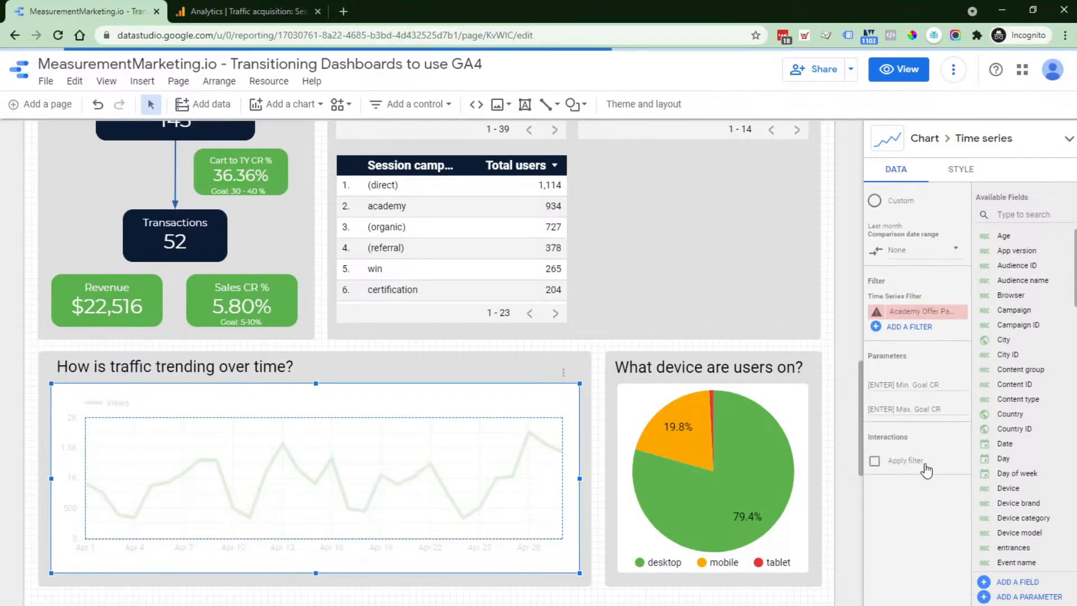
pyautogui.click(963, 312)
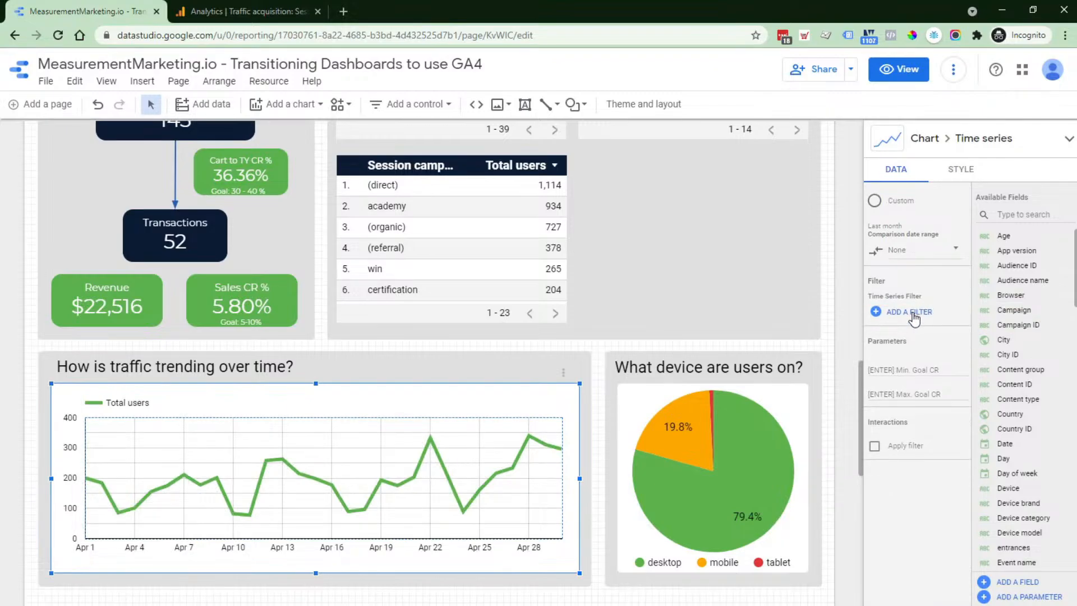
pyautogui.click(911, 313)
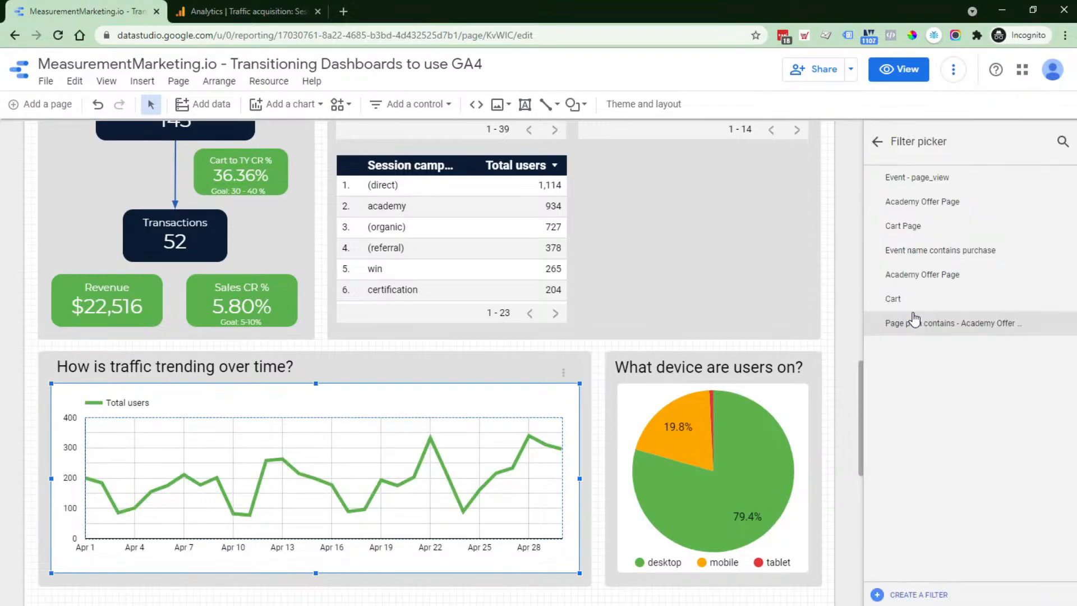
pyautogui.click(944, 327)
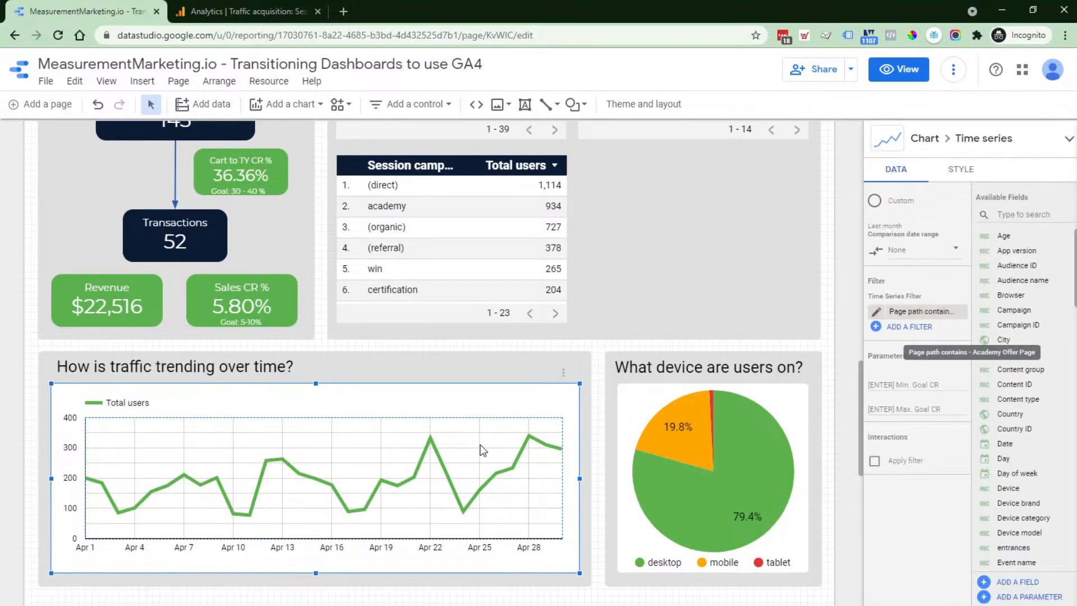
# Reconnect the duplicated device pie chart to the MeasurementMarketing.io data source and set its metric to Total users
pyautogui.click(675, 475)
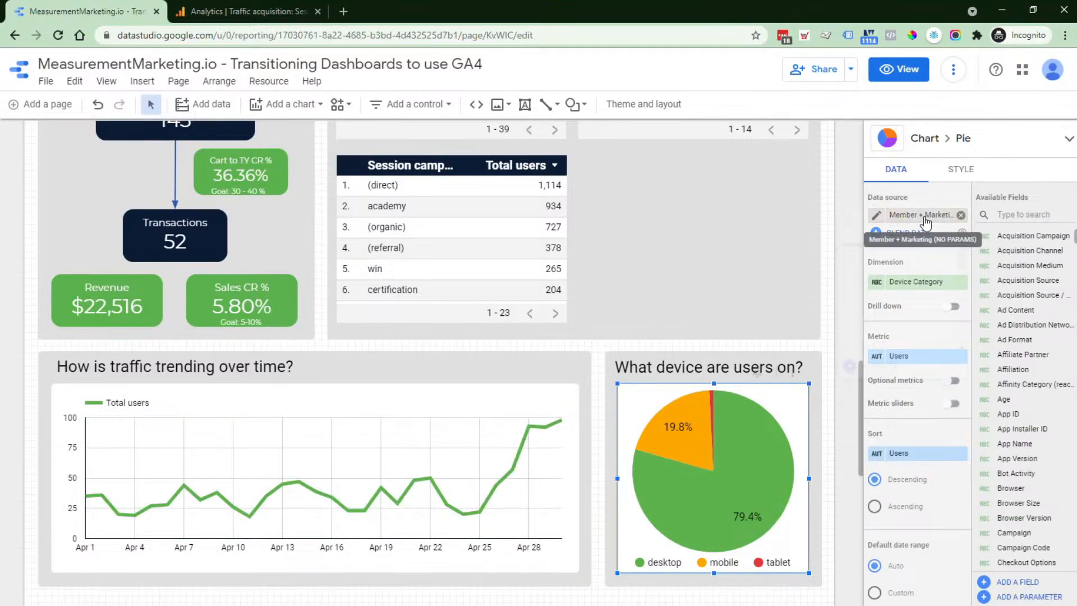
pyautogui.click(906, 215)
pyautogui.click(903, 268)
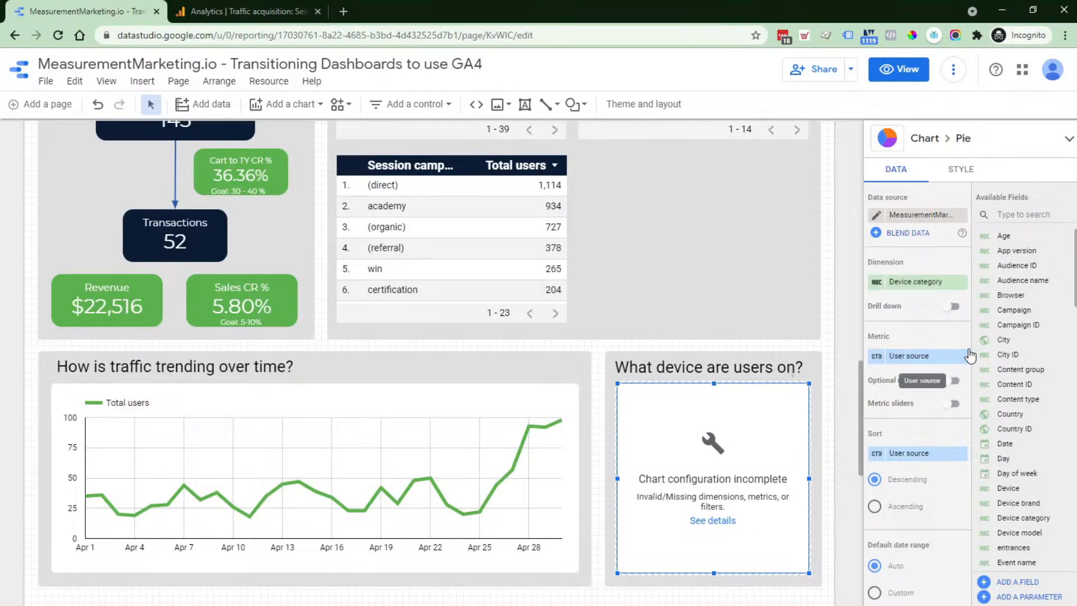
pyautogui.click(916, 357)
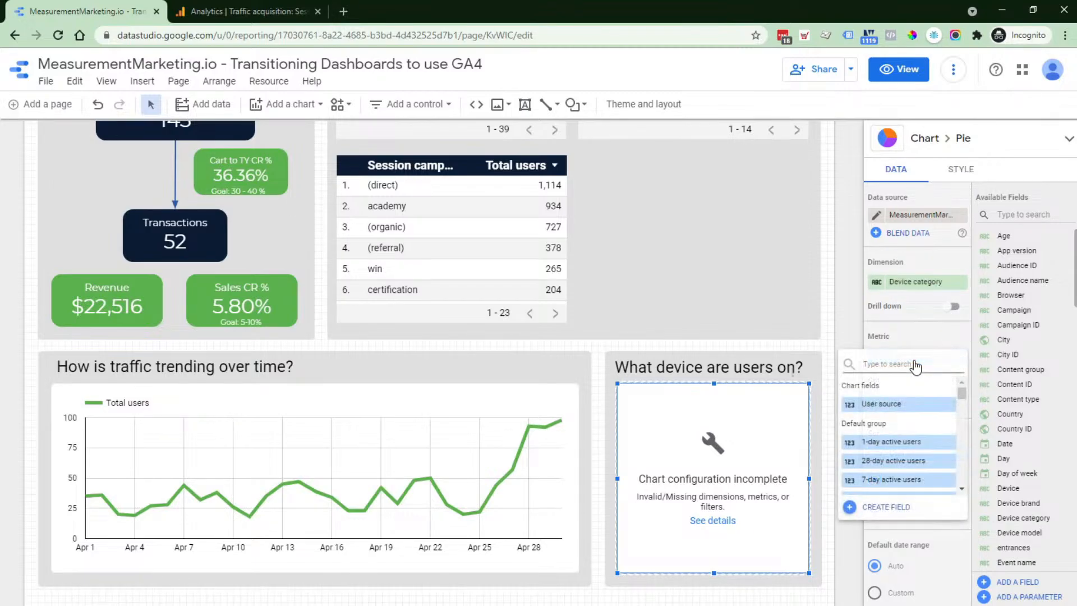
pyautogui.write('user')
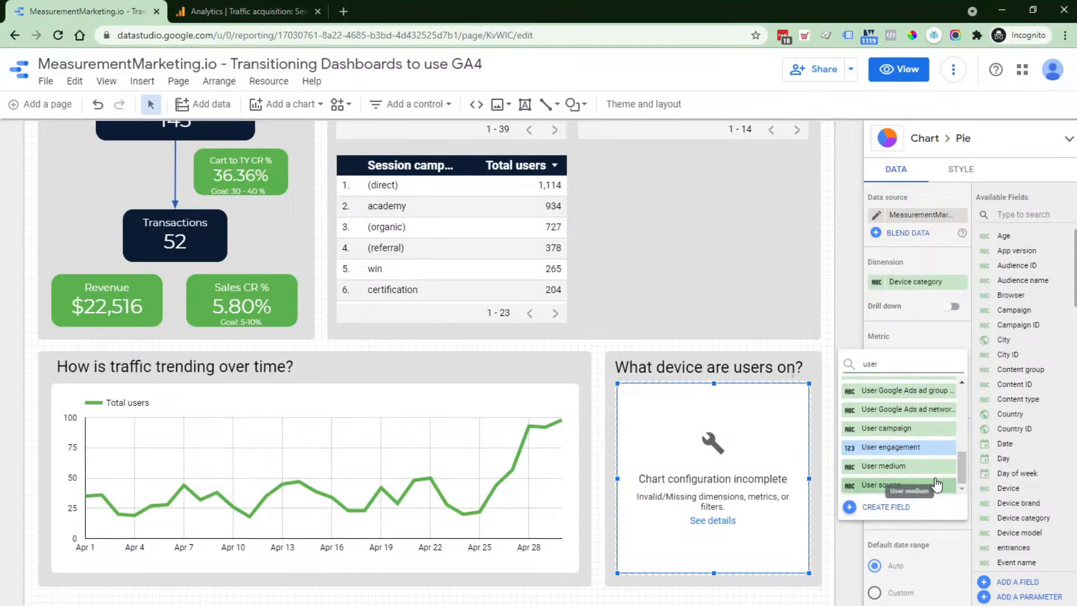
pyautogui.write('s')
pyautogui.scroll(-2, 907, 472)
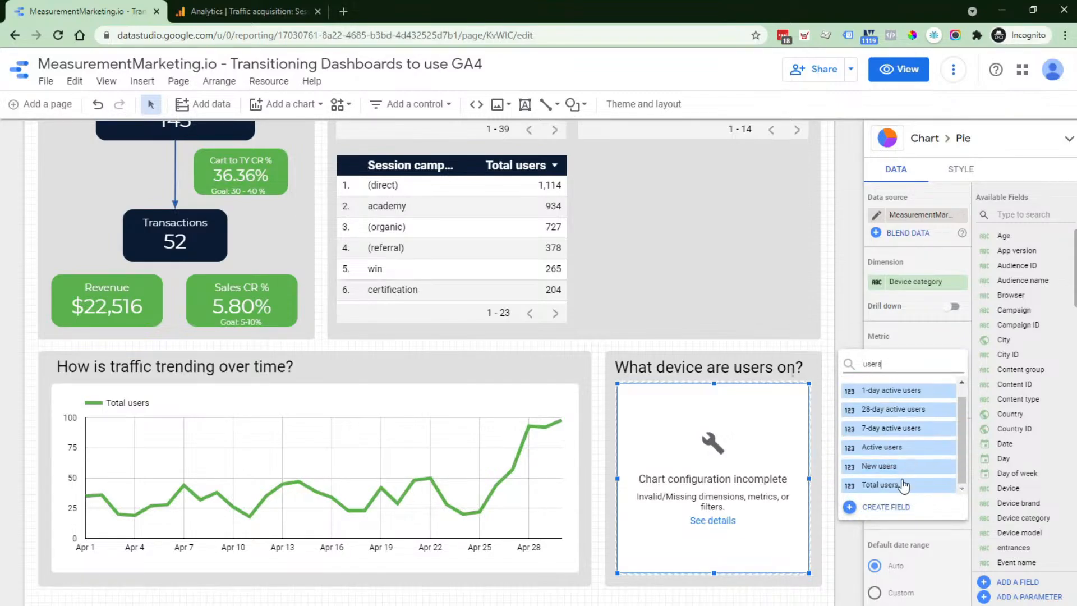
pyautogui.click(904, 485)
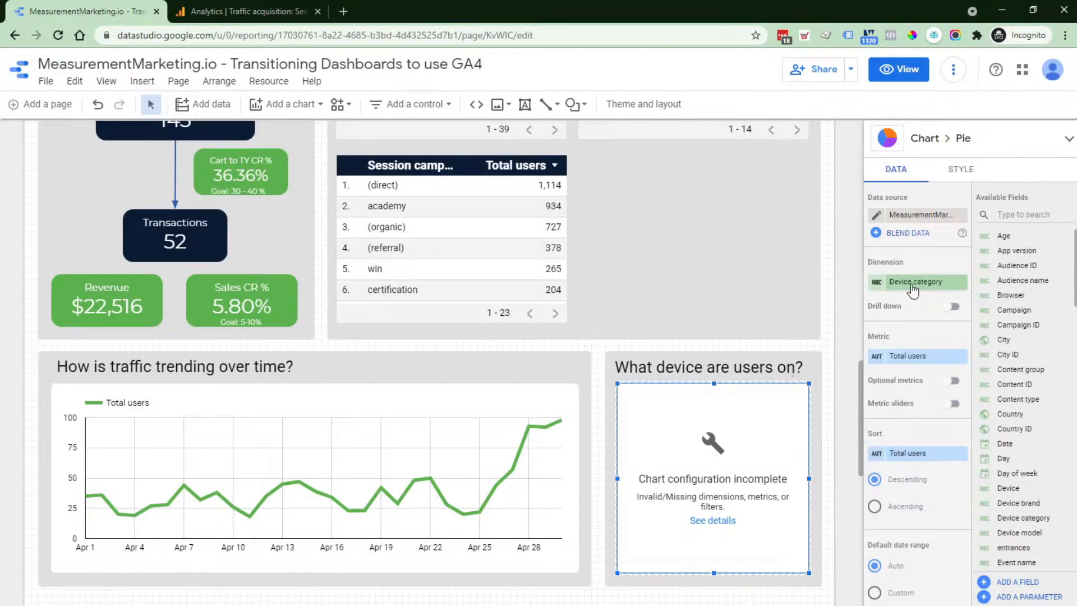
# Replace the device pie chart's Academy Offer Page filter with the "Page path contains - Academy Offer Page" filter
pyautogui.scroll(-6, 914, 292)
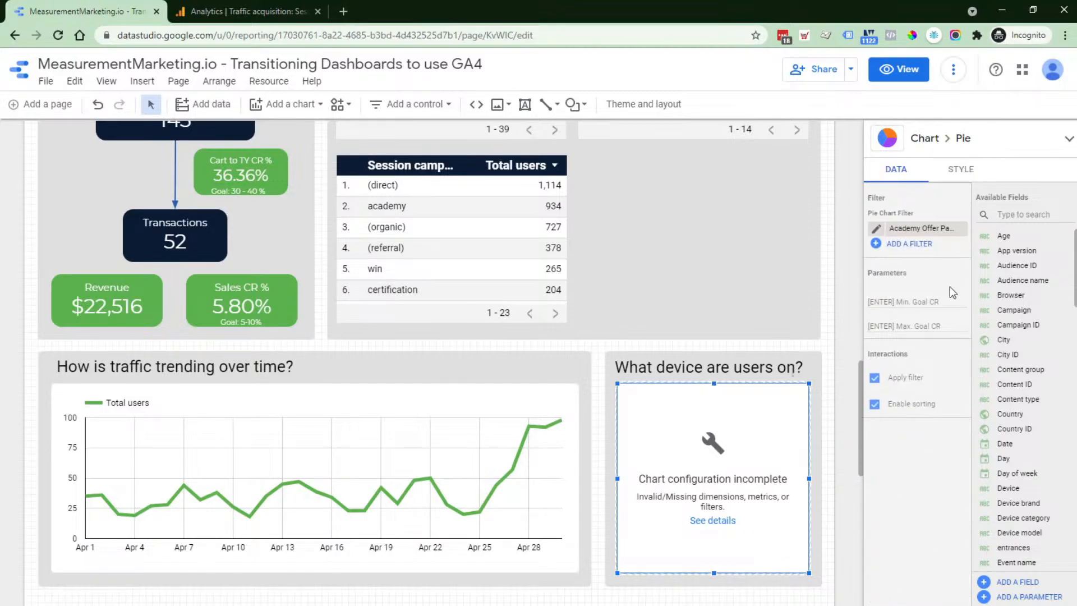
pyautogui.scroll(3, 952, 291)
pyautogui.click(959, 340)
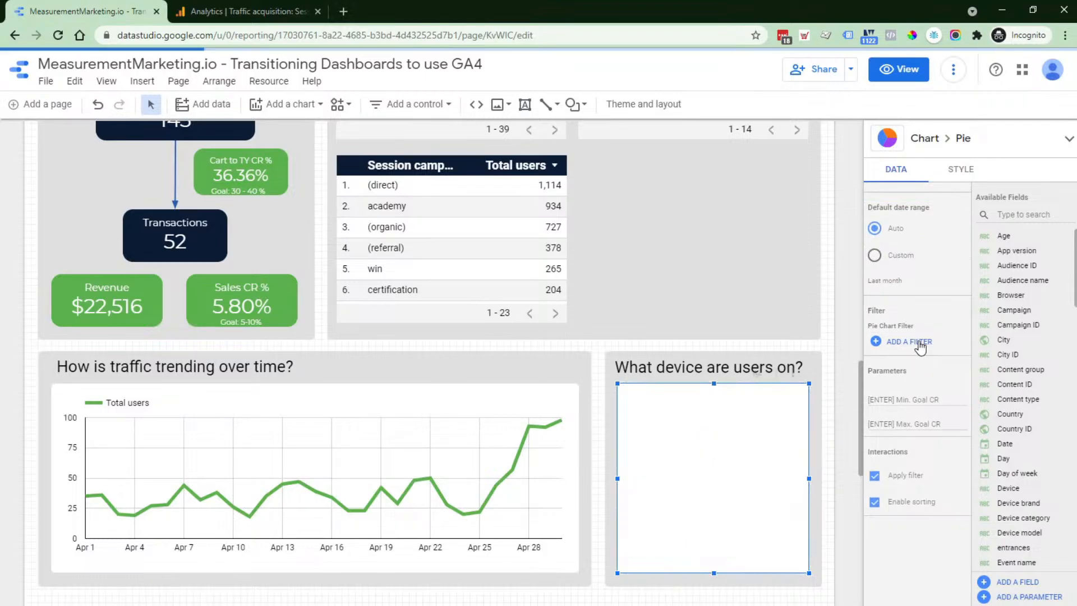
pyautogui.click(920, 342)
pyautogui.click(920, 320)
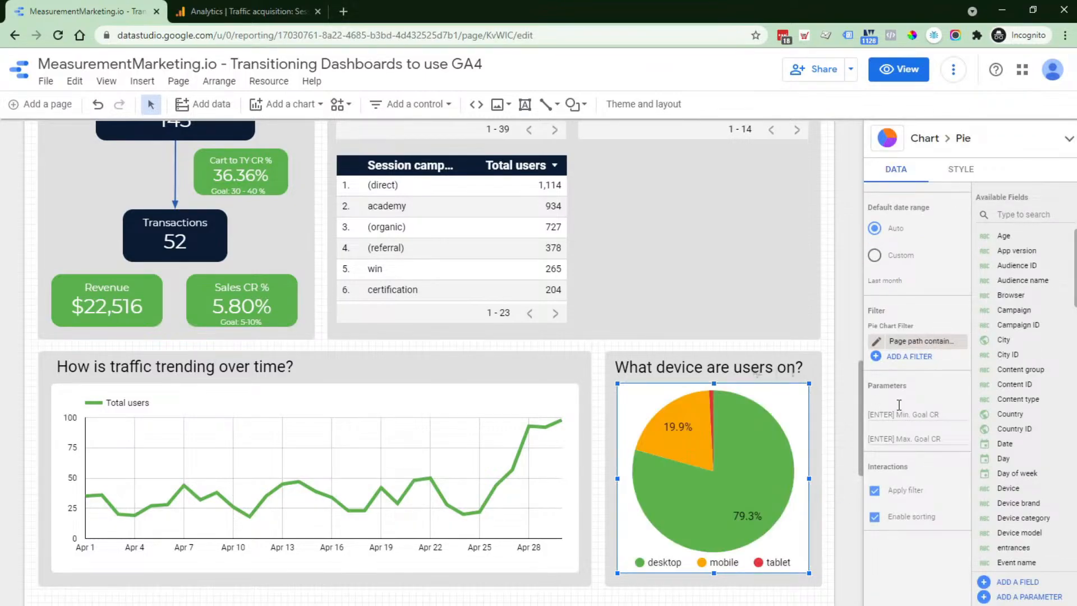
pyautogui.scroll(6, 909, 393)
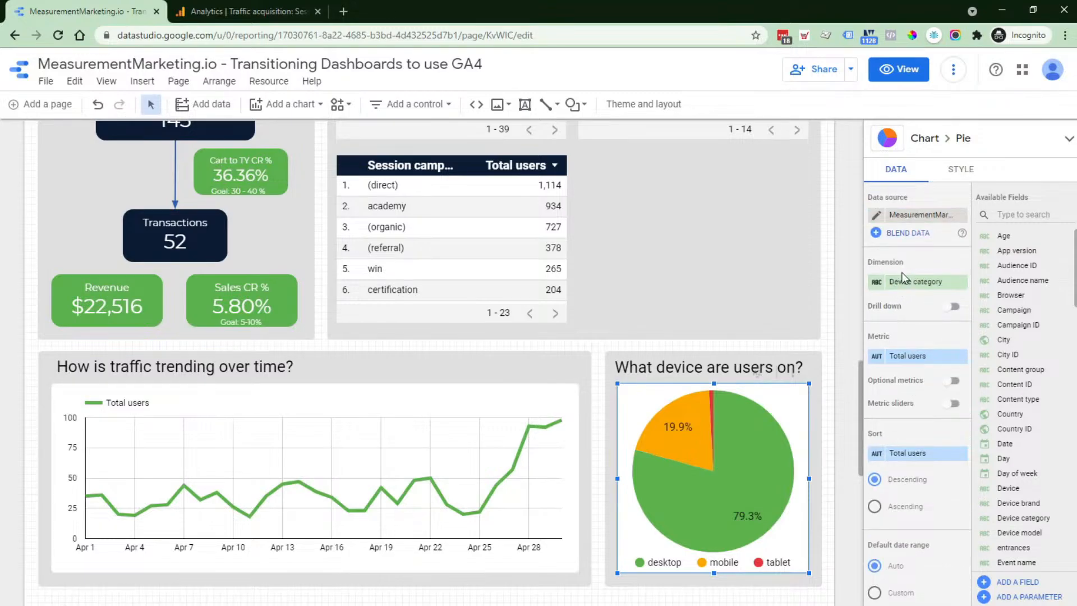
pyautogui.moveTo(904, 277); pyautogui.dragTo(904, 305)
# Switch the duplicated funnel's Offer Page scorecard from the Member + Marketing data source to the MeasurementMarketing.io one
pyautogui.scroll(2, 289, 359)
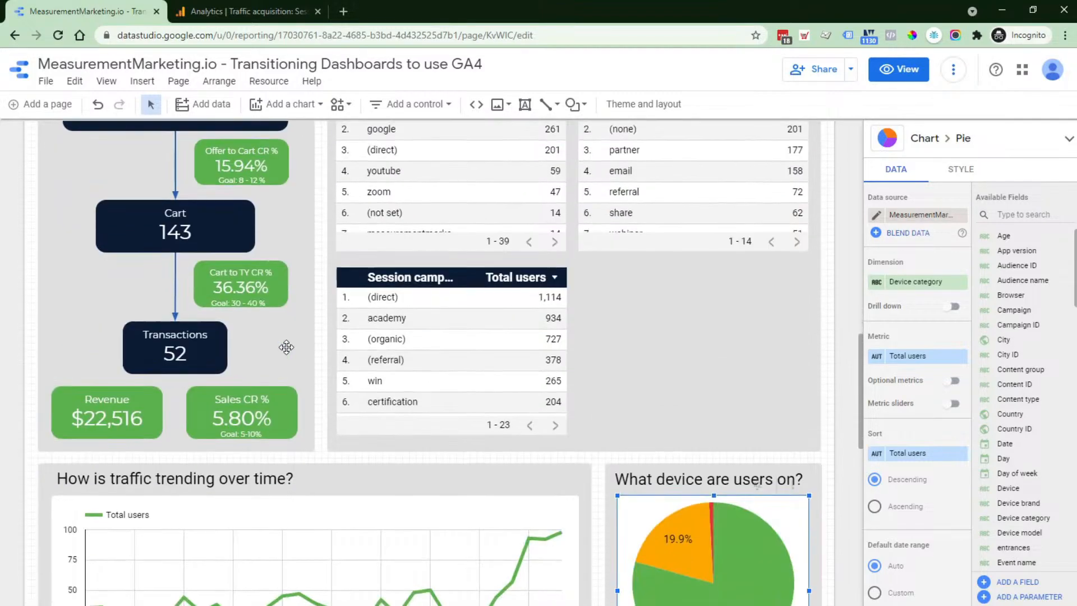
pyautogui.scroll(2, 307, 261)
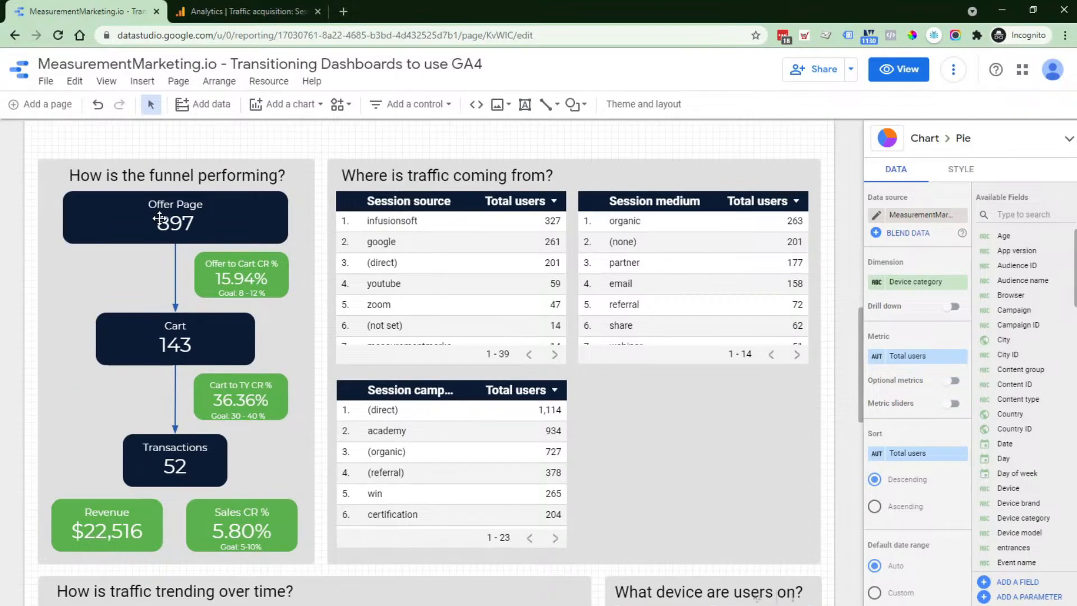
pyautogui.click(160, 219)
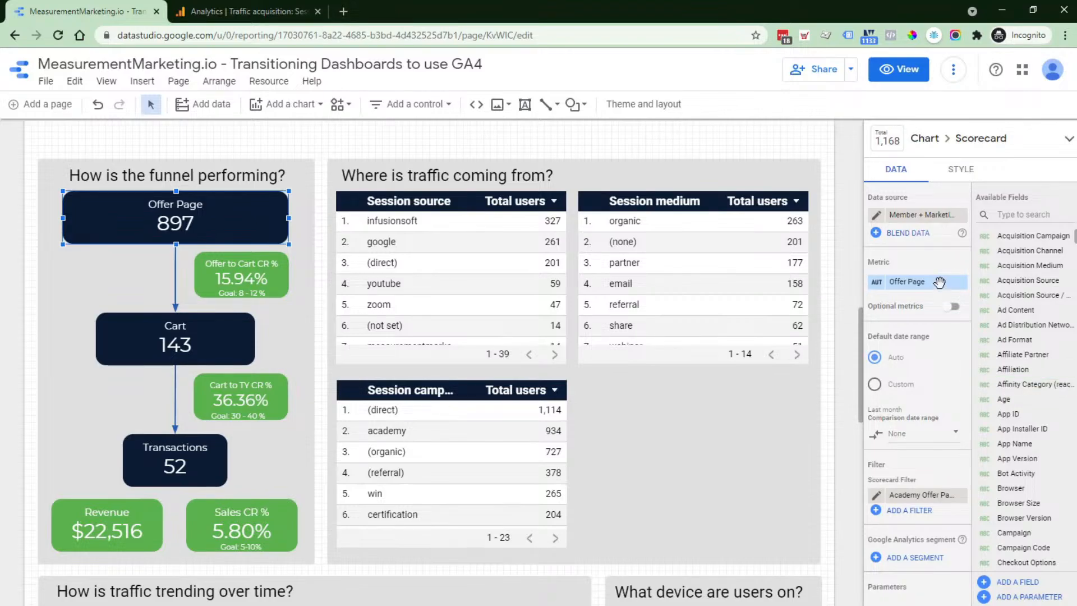
pyautogui.click(961, 215)
pyautogui.click(906, 218)
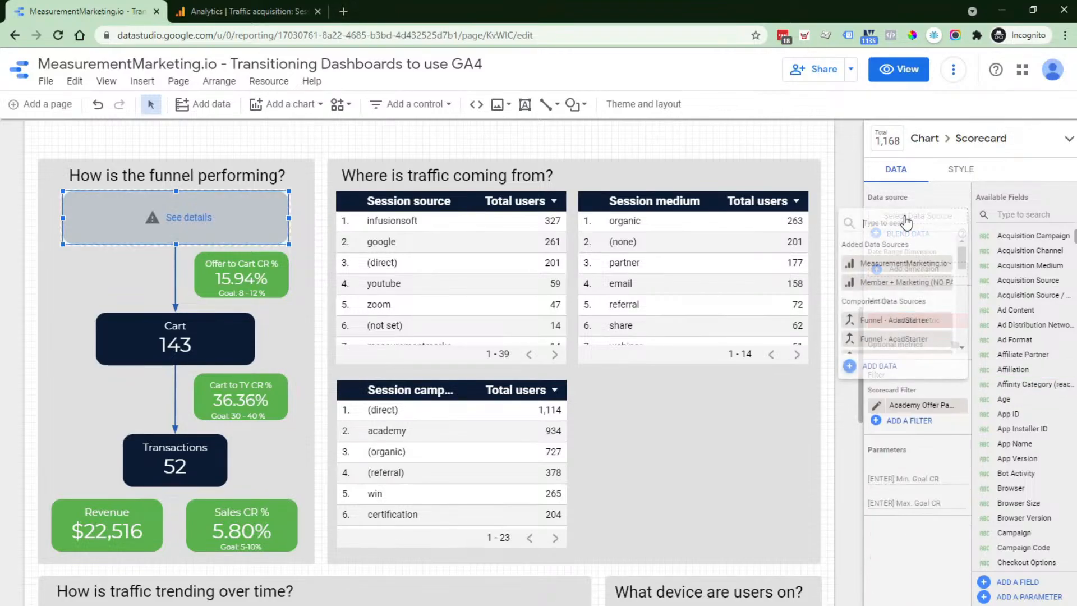
pyautogui.click(898, 264)
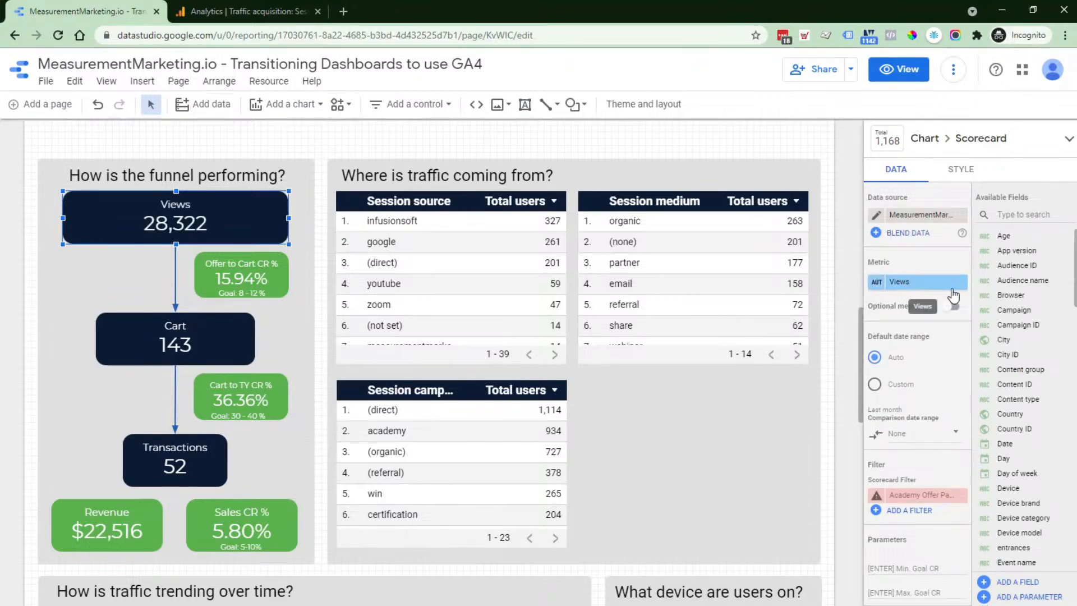
# Set the metric of the funnel's first scorecard to Total users
pyautogui.click(904, 283)
pyautogui.write('use')
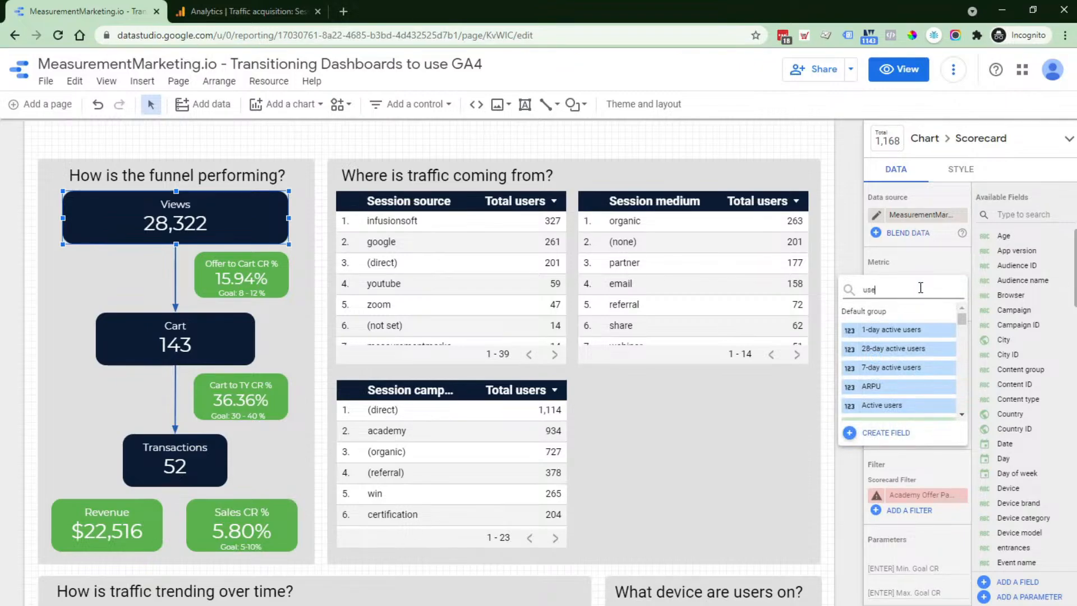
pyautogui.write('rs')
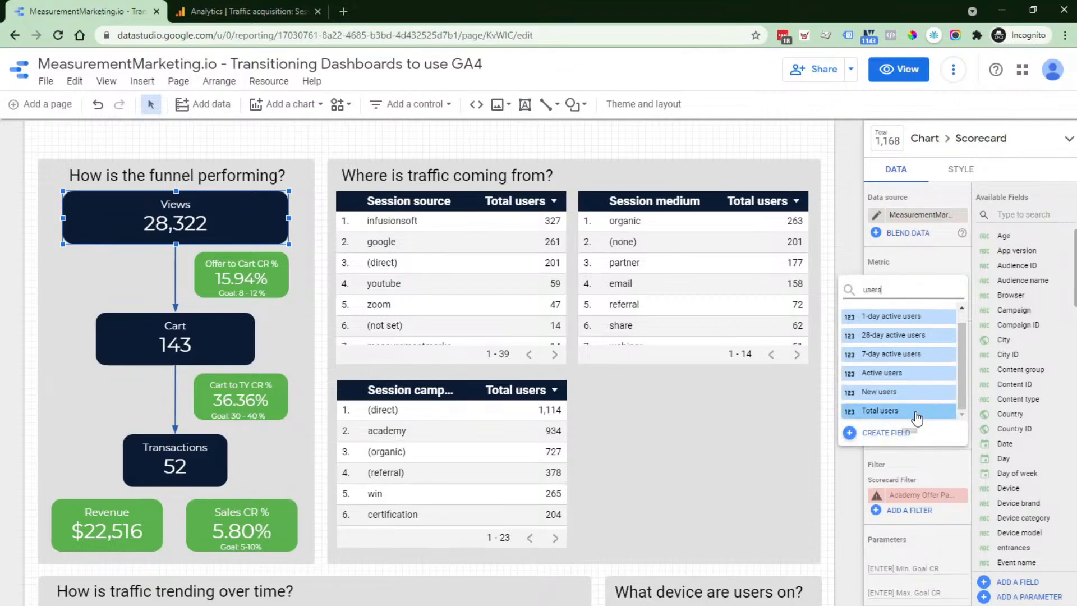
pyautogui.click(917, 416)
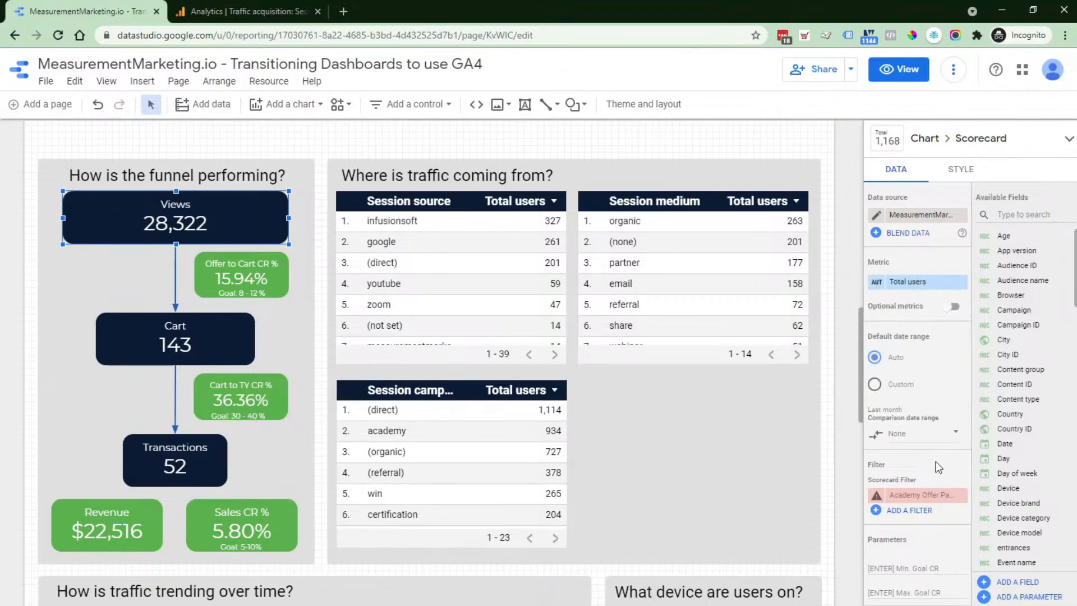
# Replace the Academy Offer Page filter on the funnel's first scorecard with the "Page path contains - Academy Offer Page" filter
pyautogui.click(960, 495)
pyautogui.click(914, 496)
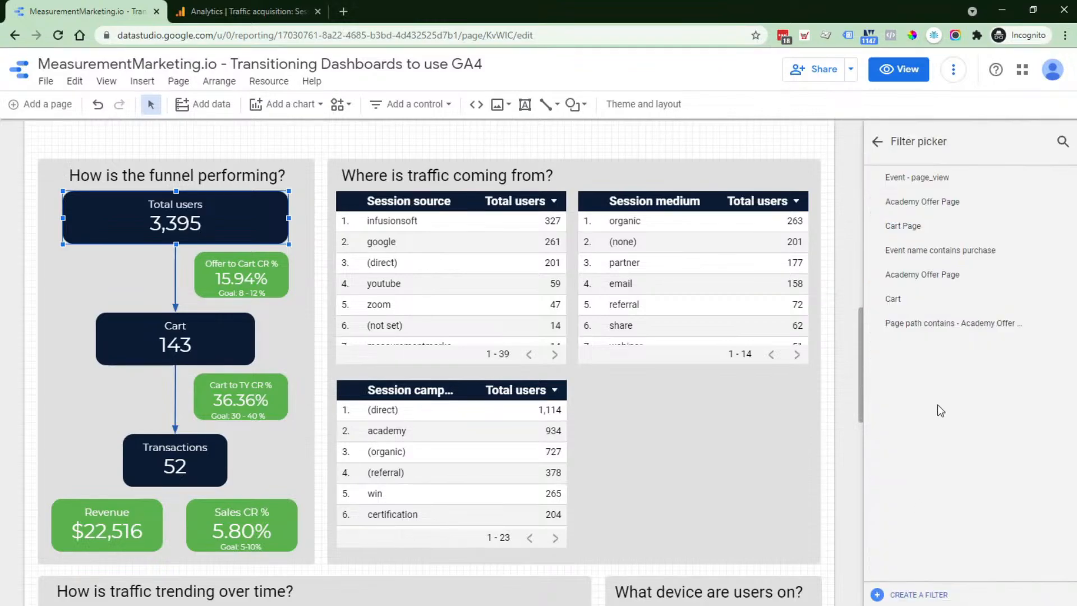
pyautogui.click(888, 336)
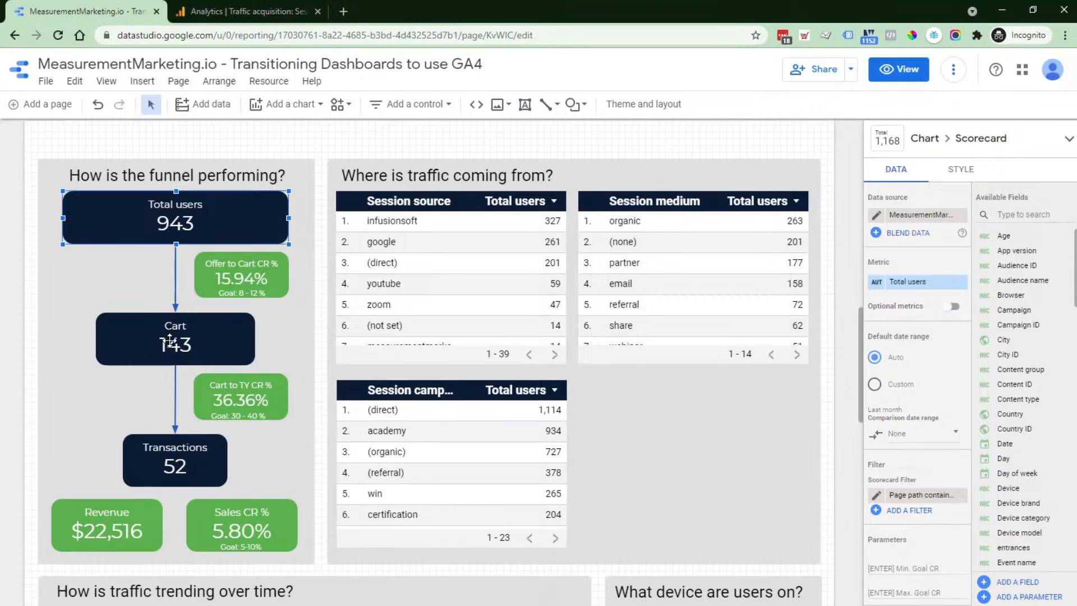
# Rename the Total users metric of the funnel's first scorecard as Offer Page
pyautogui.click(888, 283)
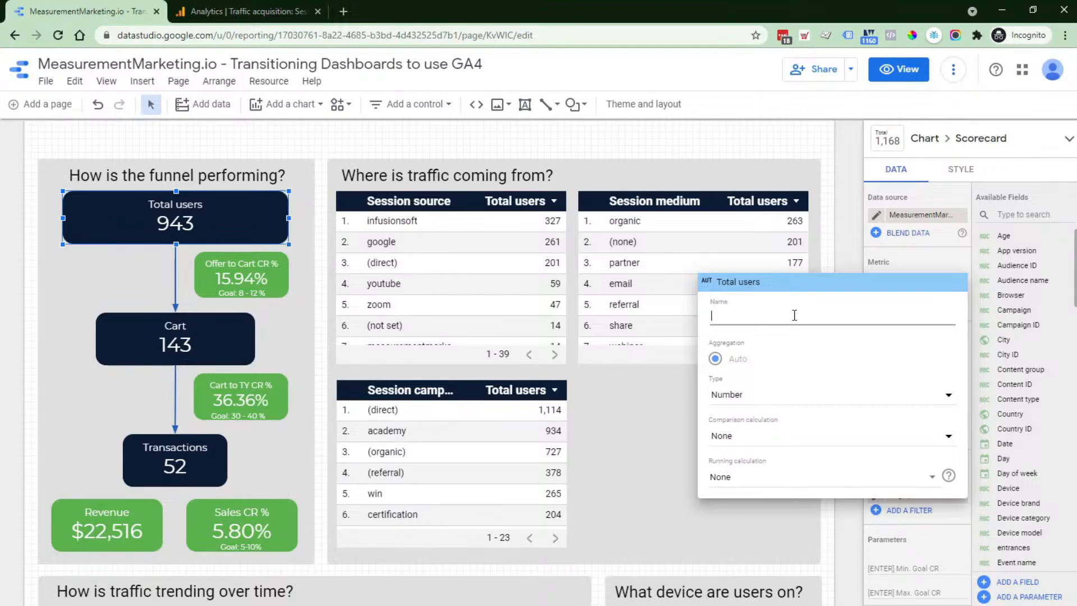
pyautogui.write('Offer Page')
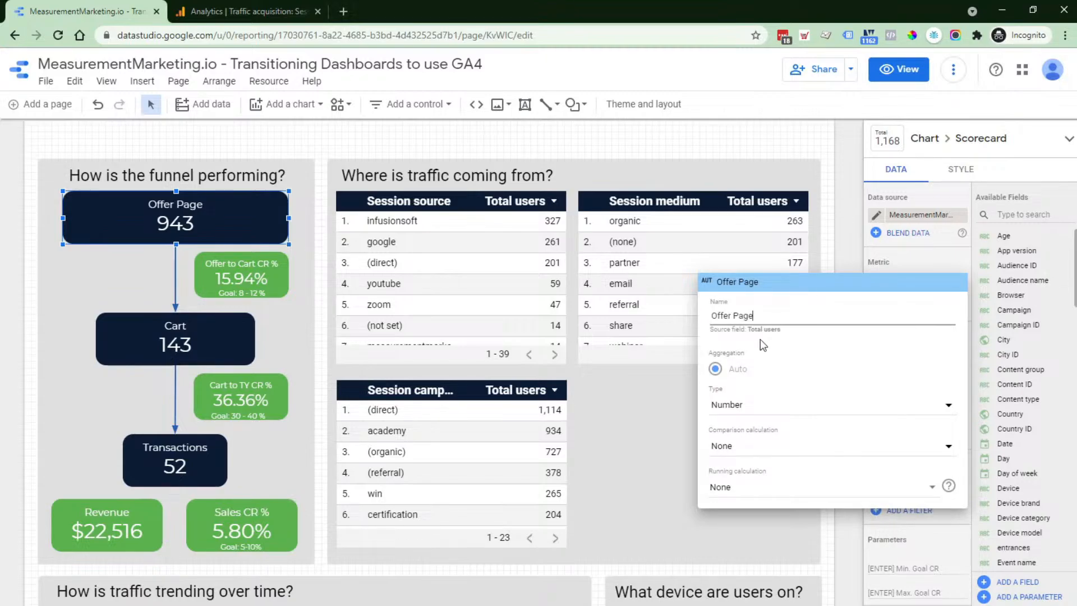
pyautogui.moveTo(773, 330); pyautogui.dragTo(748, 329)
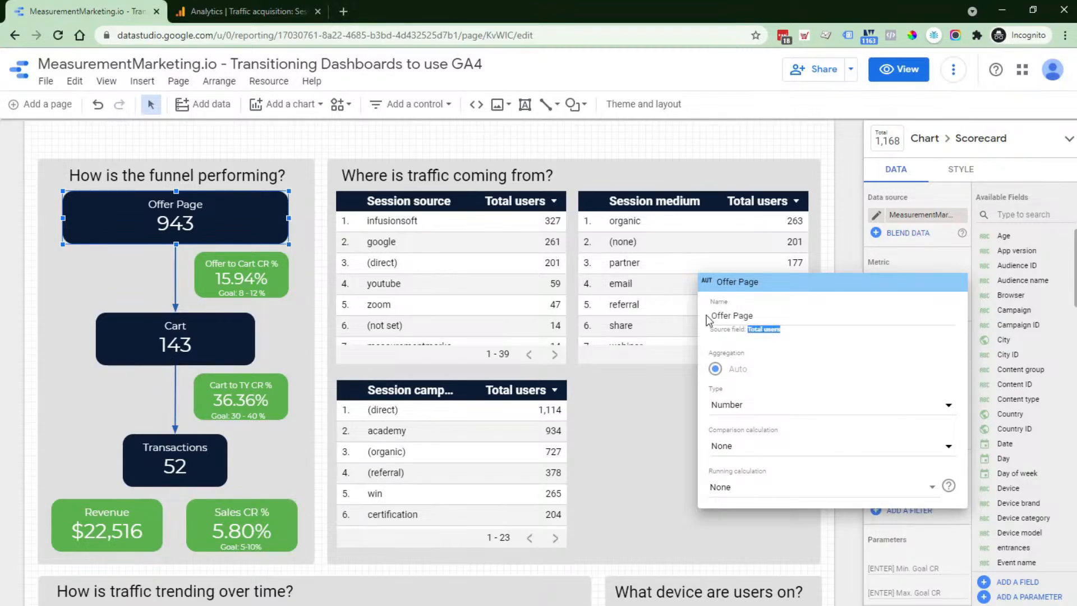
pyautogui.click(840, 257)
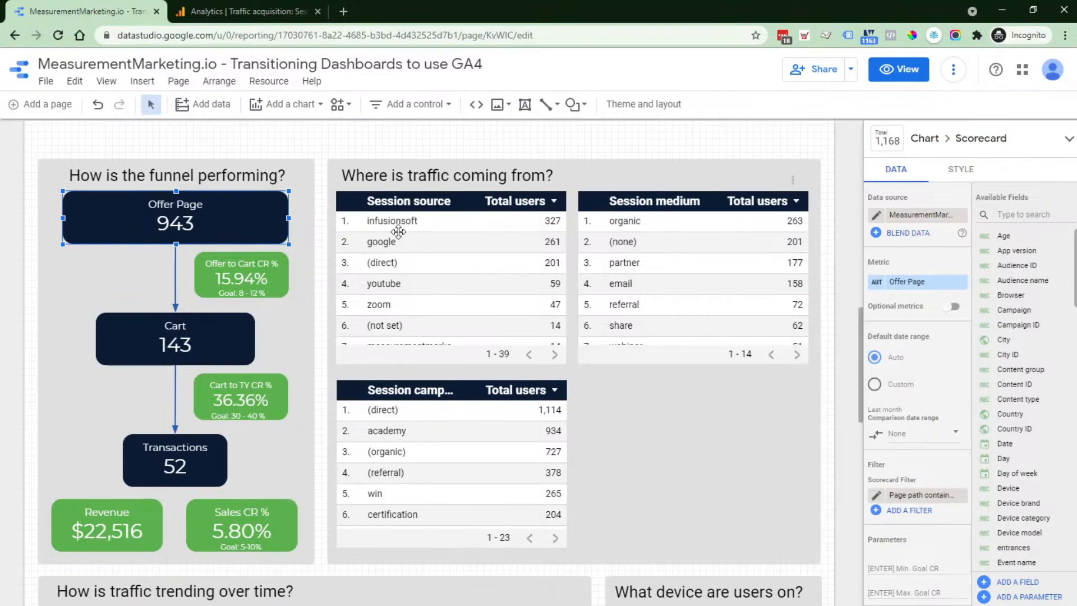
# Reconnect the duplicated funnel's Cart scorecard to the MeasurementMarketing.io GA 4 data source and set its metric to Total users
pyautogui.click(164, 343)
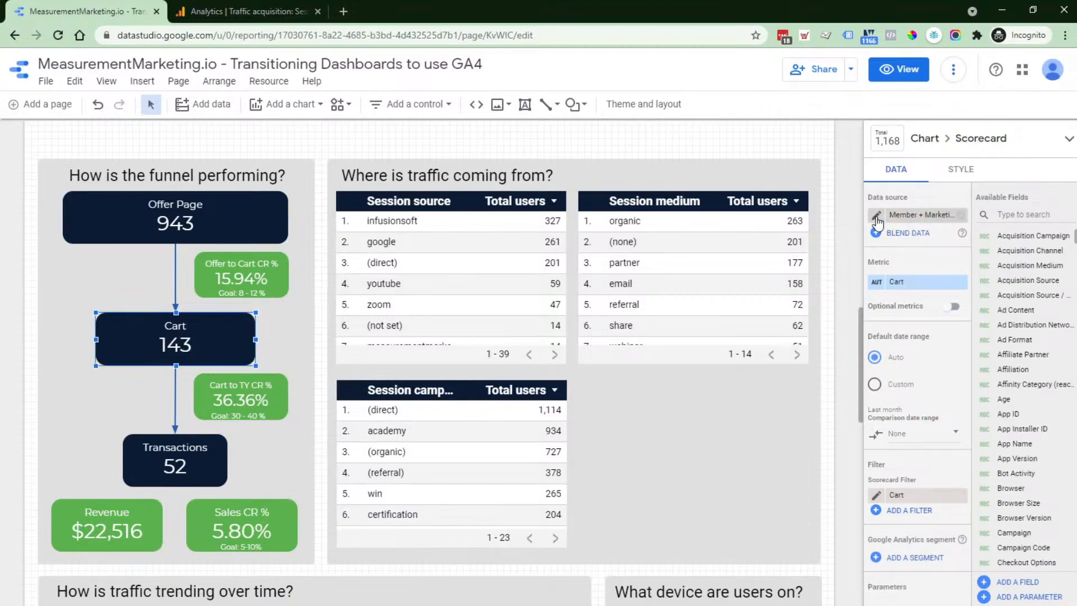
pyautogui.click(960, 216)
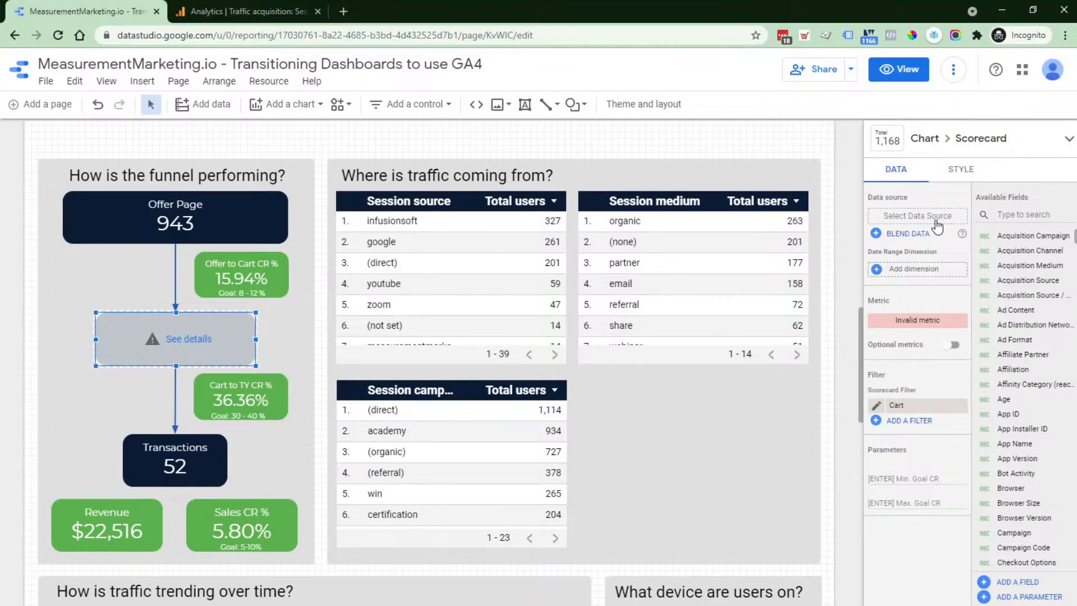
pyautogui.click(932, 220)
pyautogui.click(887, 264)
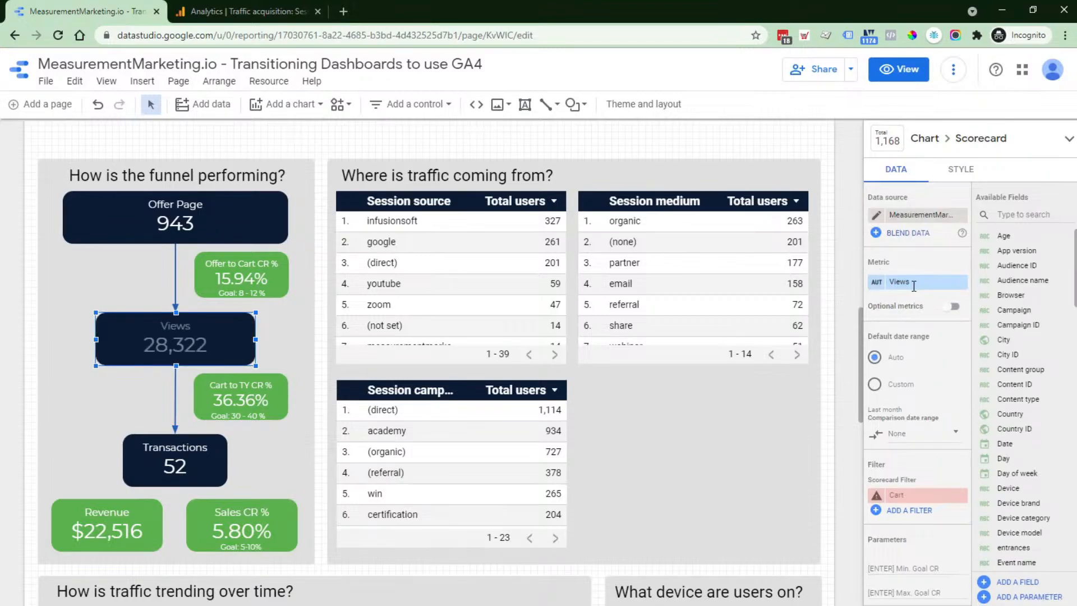
pyautogui.click(912, 283)
pyautogui.write('t')
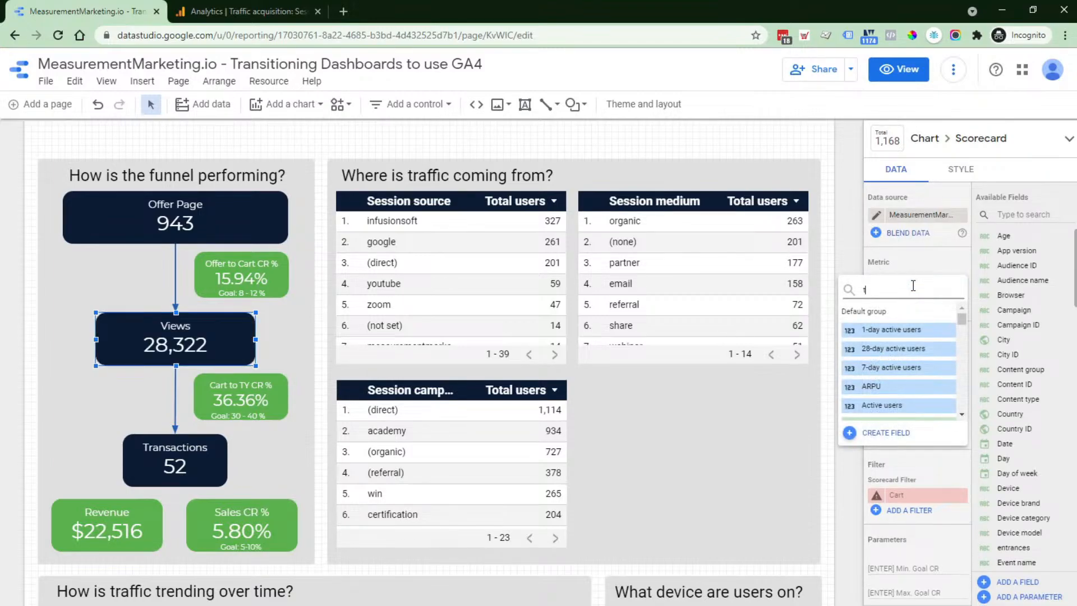
pyautogui.write('otal')
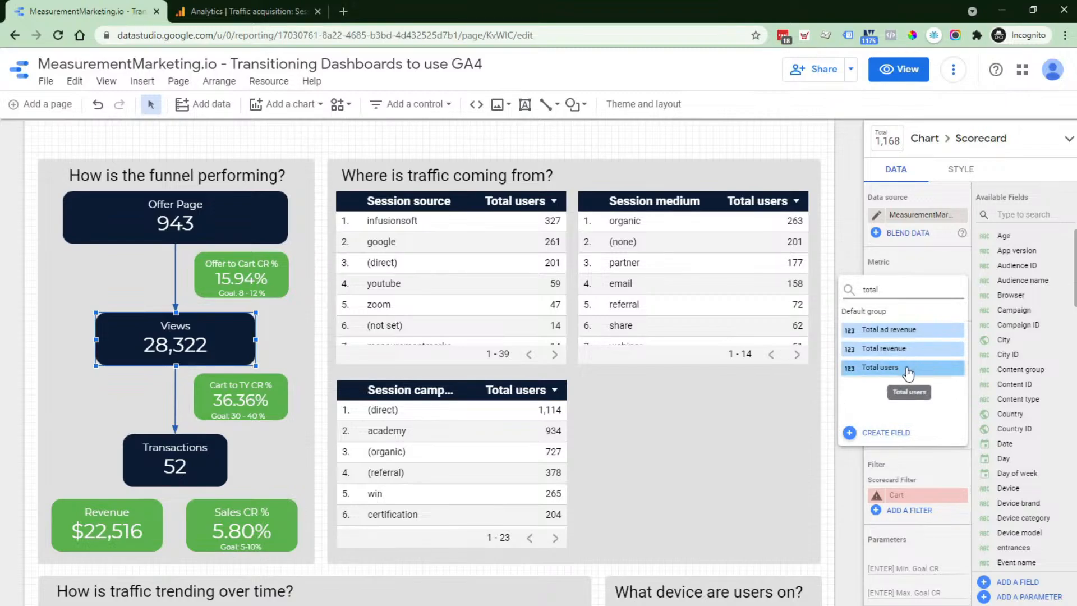
pyautogui.click(909, 368)
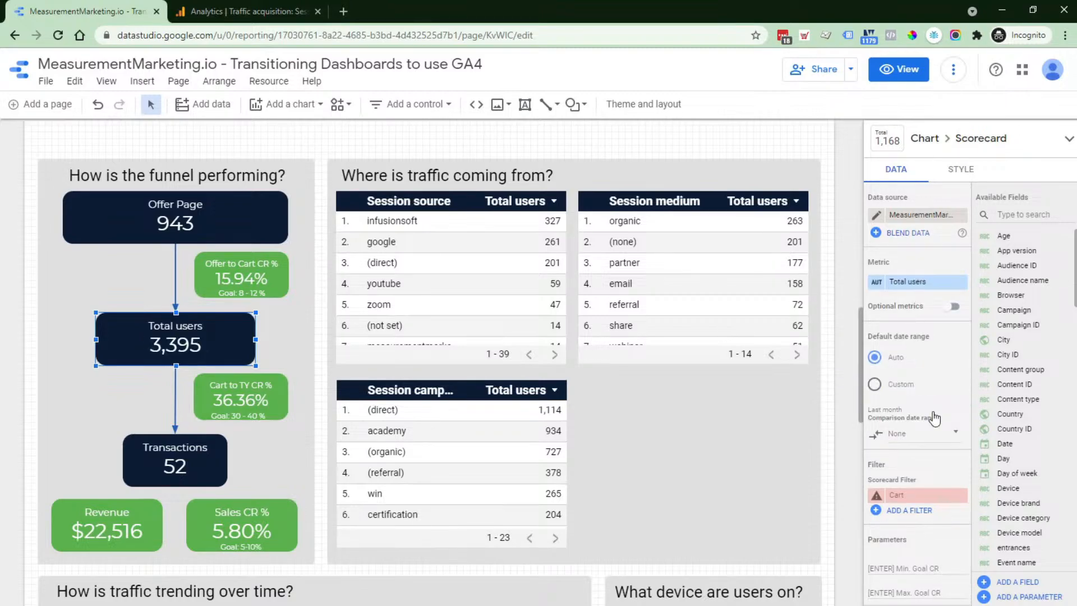
# Replace the second funnel scorecard's Cart filter with Cart Page, keeping its page path condition "orderForms", and rename the metric as Cart
pyautogui.click(960, 495)
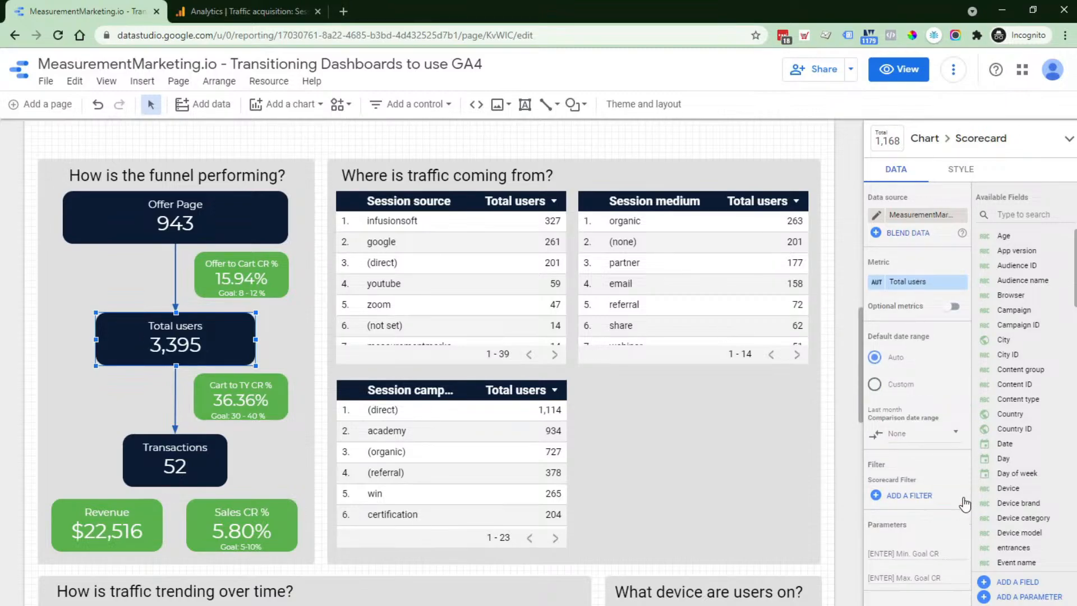
pyautogui.click(901, 496)
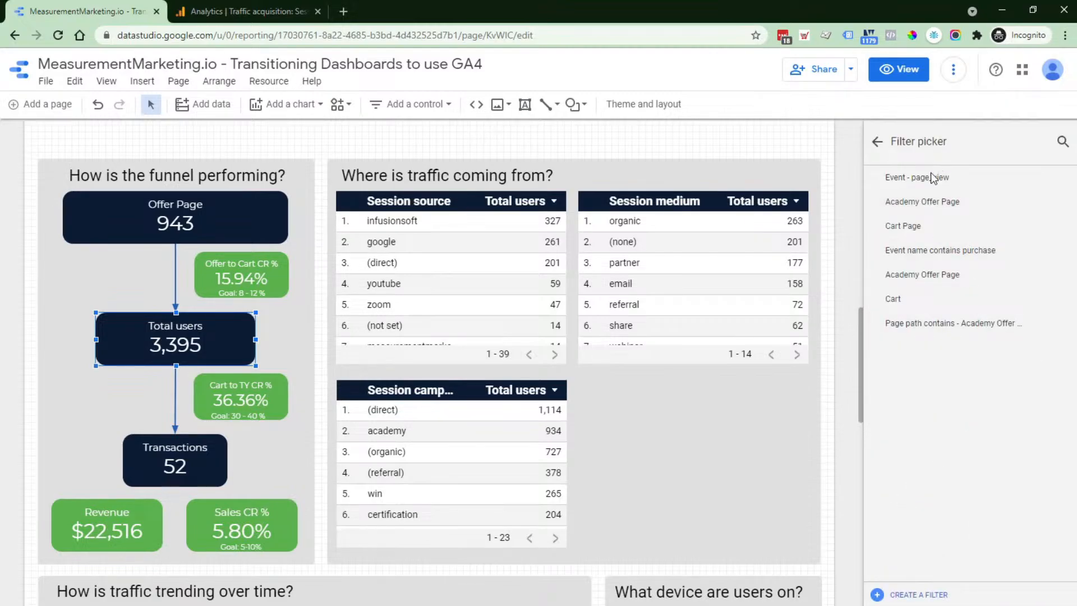
pyautogui.click(904, 227)
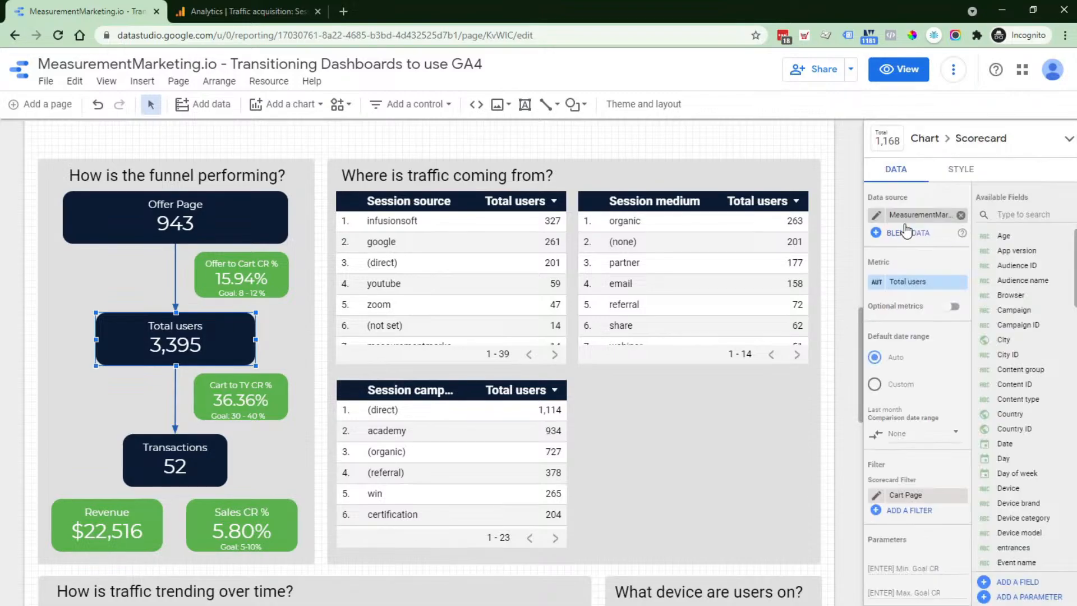
pyautogui.click(877, 497)
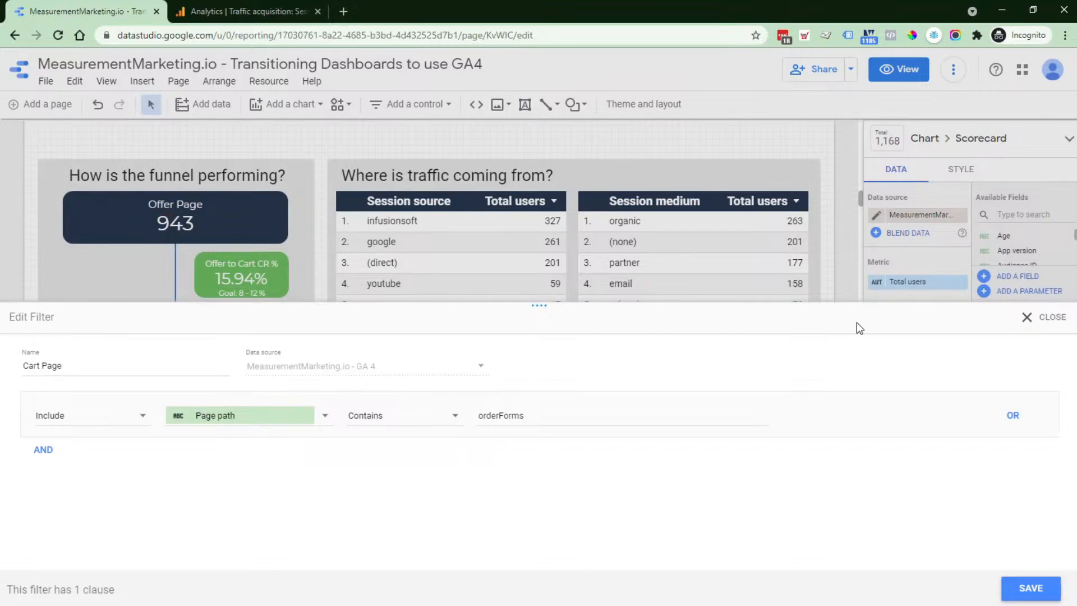
pyautogui.click(1011, 596)
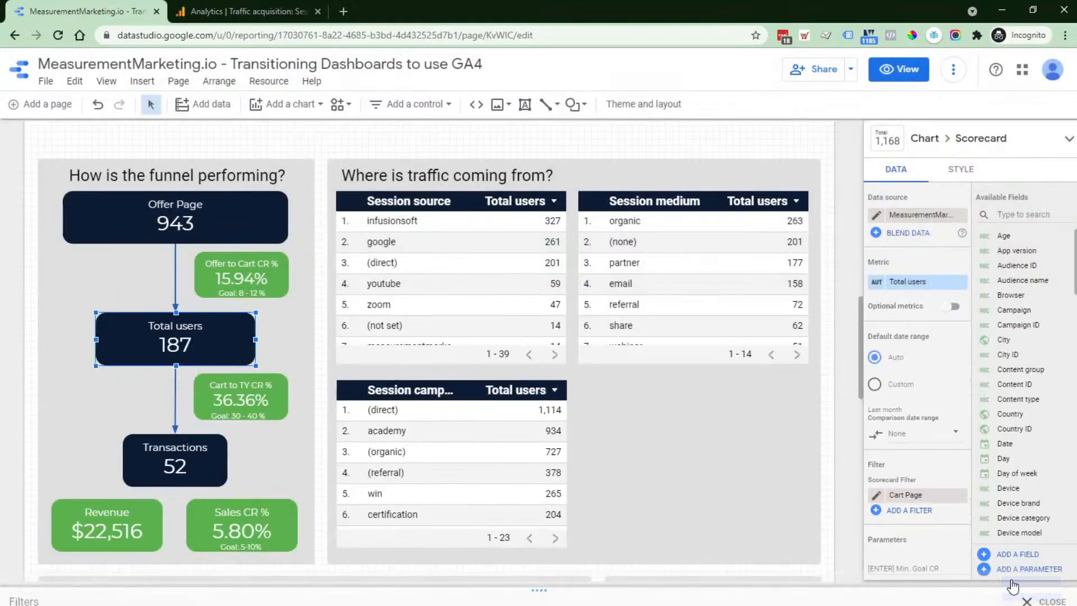
pyautogui.click(880, 290)
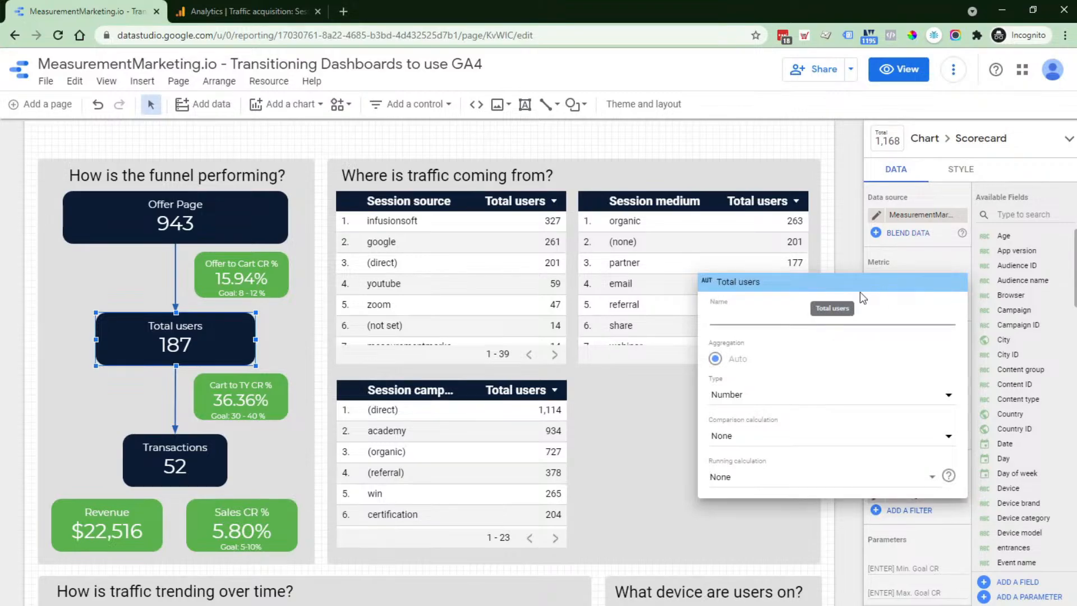
pyautogui.write('Cart')
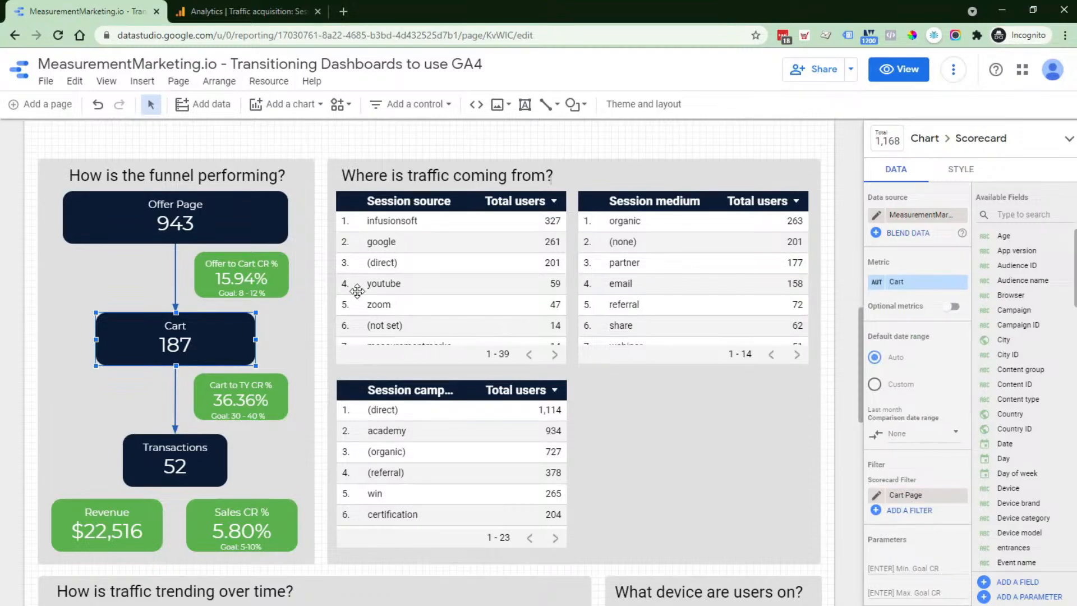
# Switch the duplicated funnel's Transactions scorecard from the Member + Marketing data source to the MeasurementMarketing.io one
pyautogui.click(171, 461)
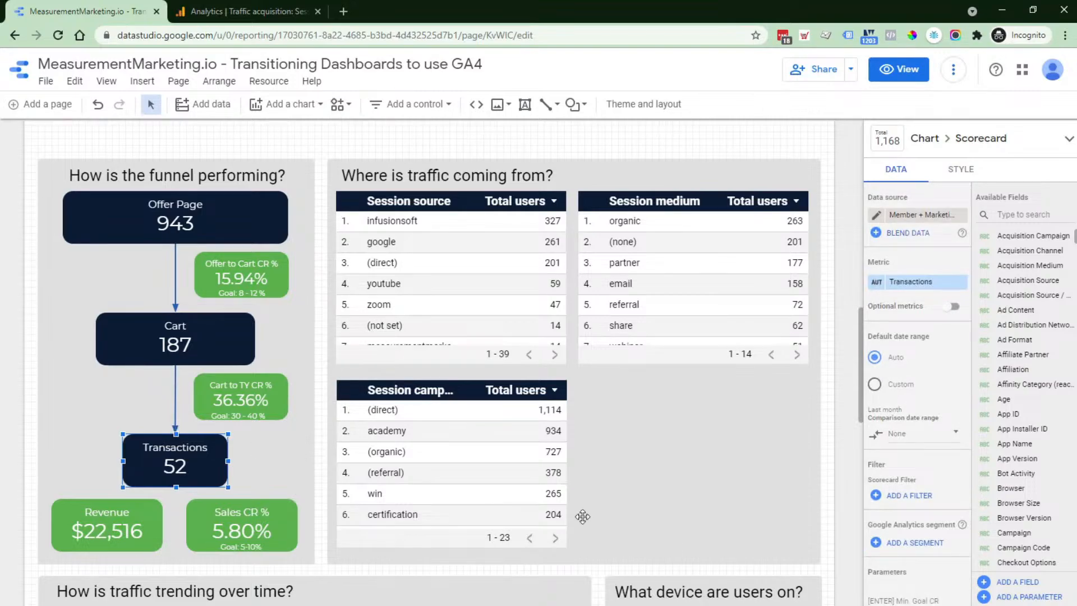
pyautogui.click(960, 215)
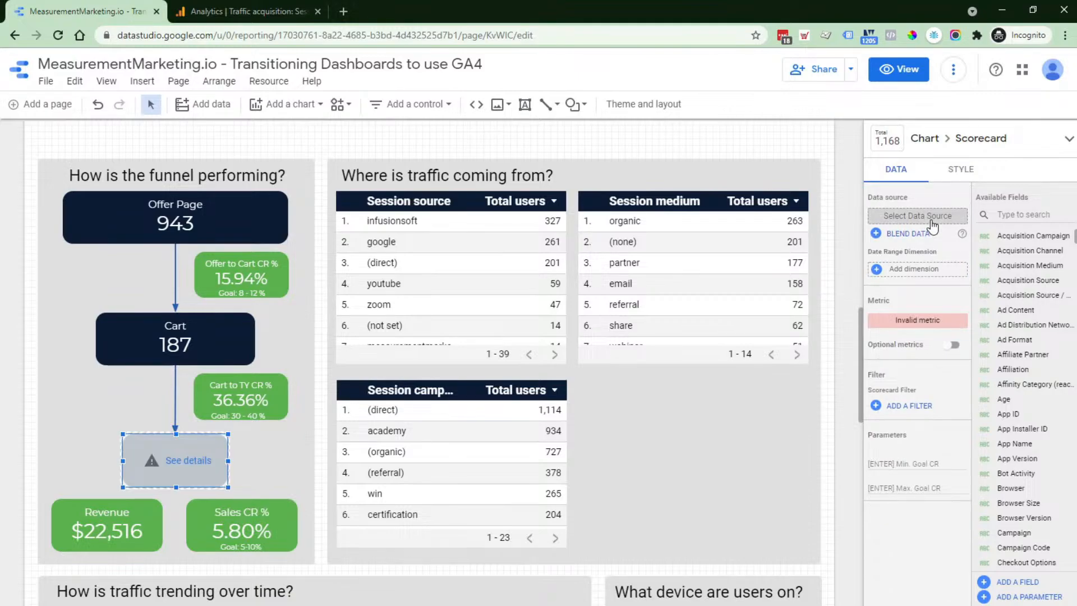
pyautogui.click(931, 224)
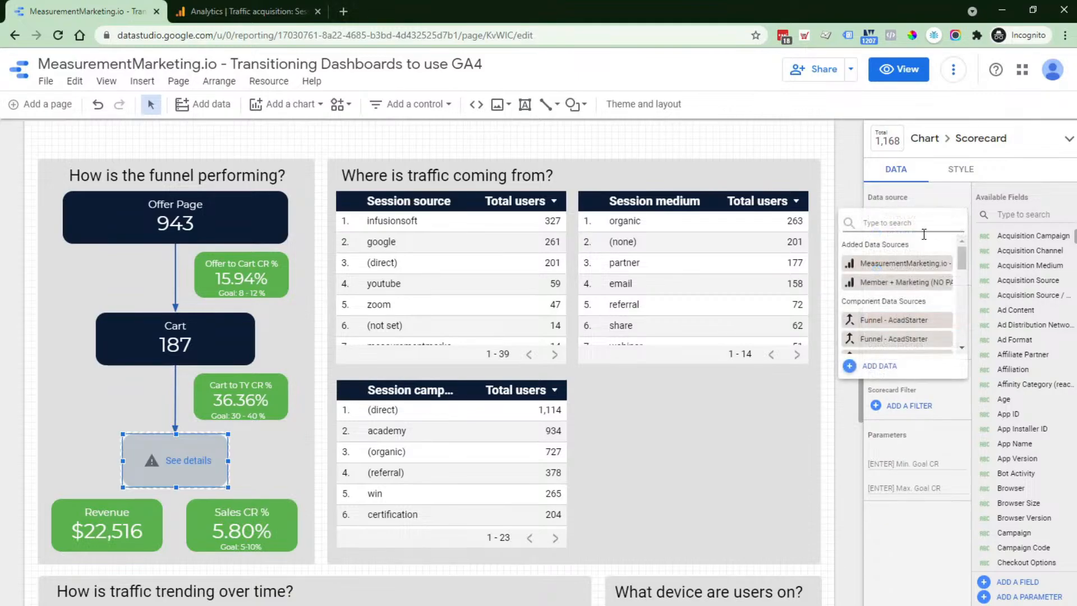
pyautogui.click(925, 264)
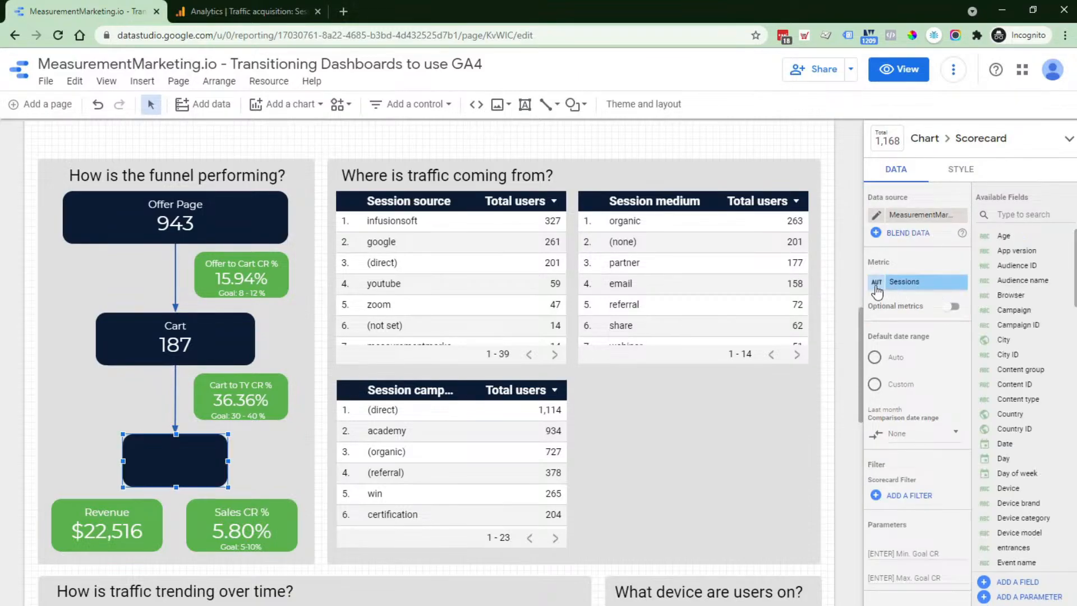
# Set the metric of the funnel's third scorecard to Transactions and compare it with the original funnel's scorecard
pyautogui.click(904, 284)
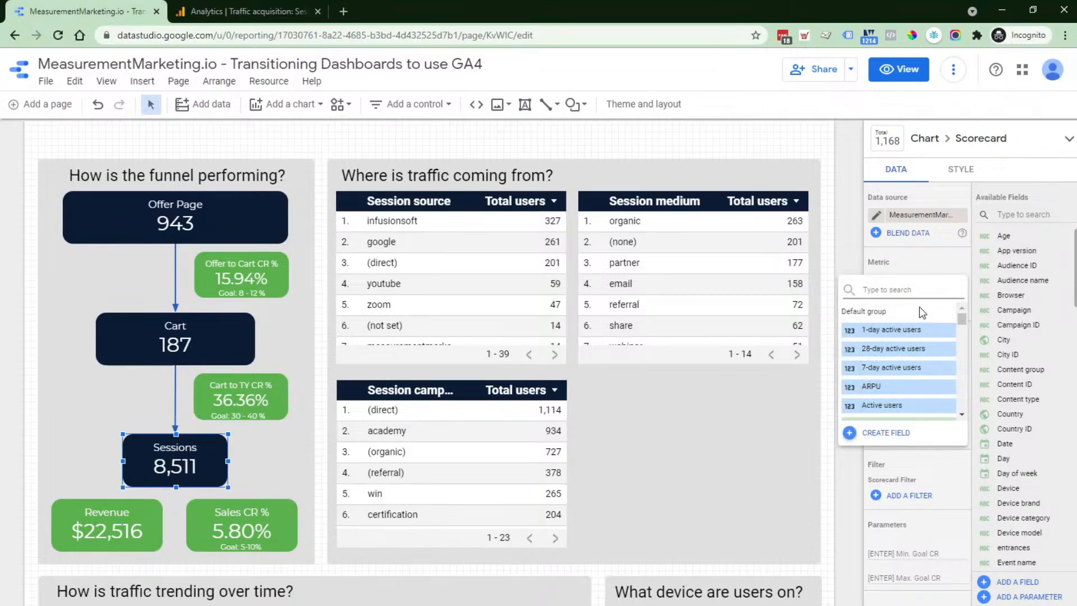
pyautogui.write('trans')
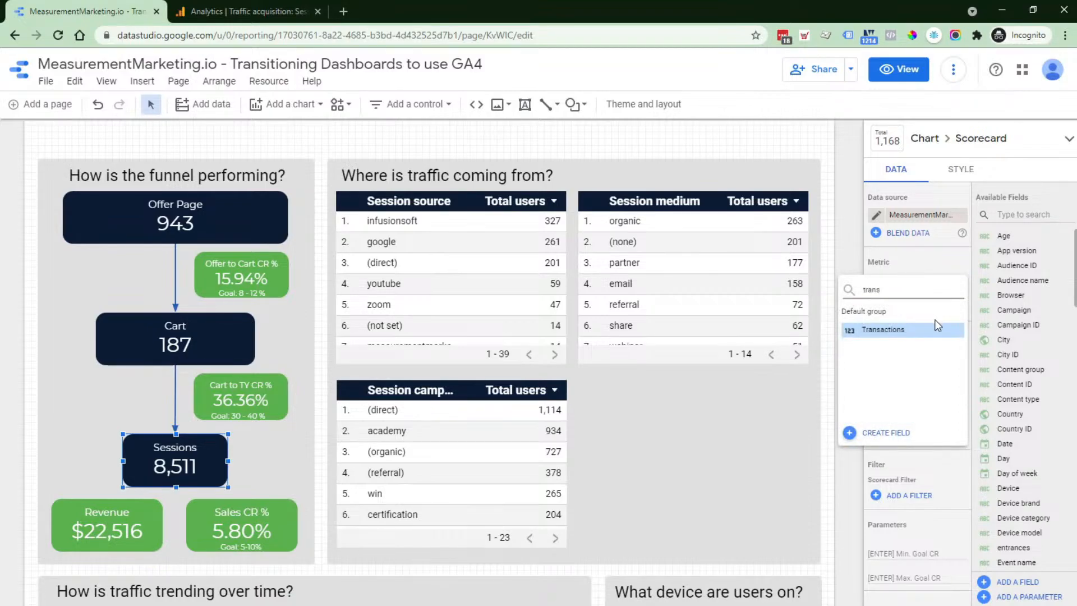
pyautogui.click(900, 333)
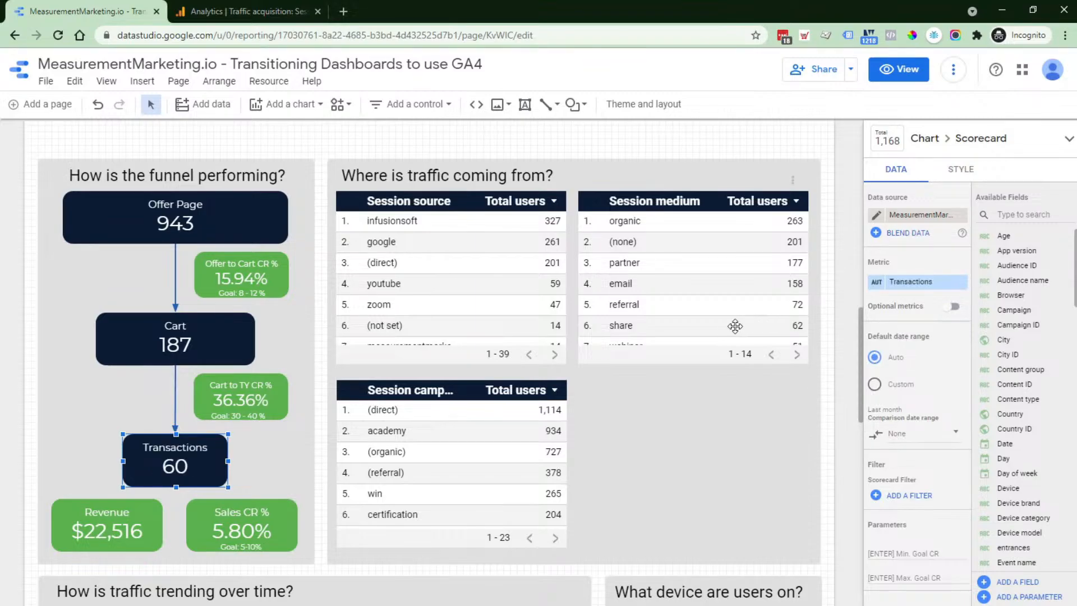
pyautogui.scroll(10, 748, 319)
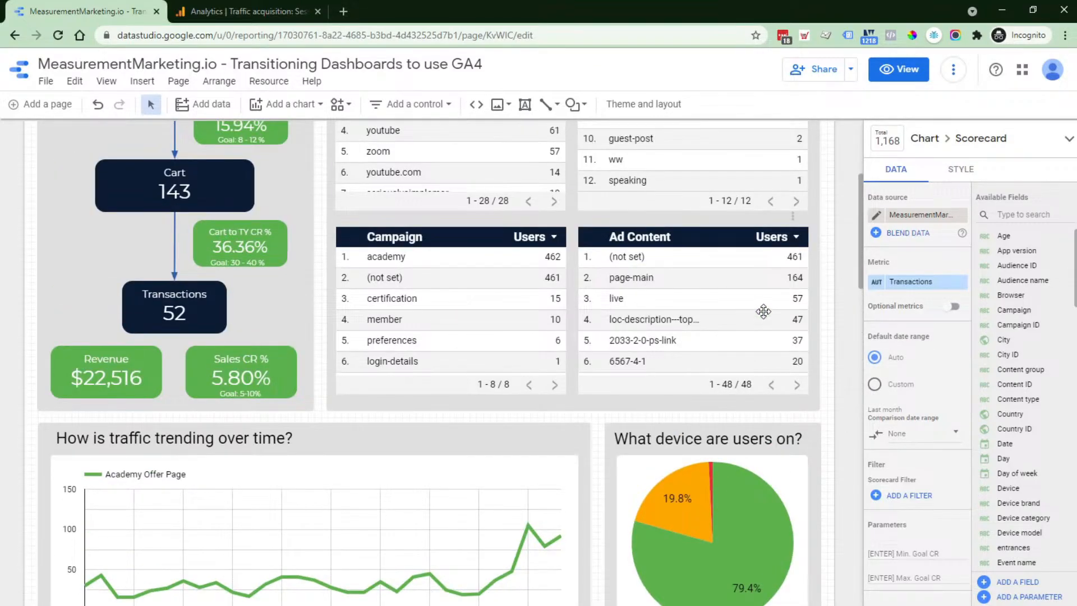
pyautogui.scroll(-10, 763, 310)
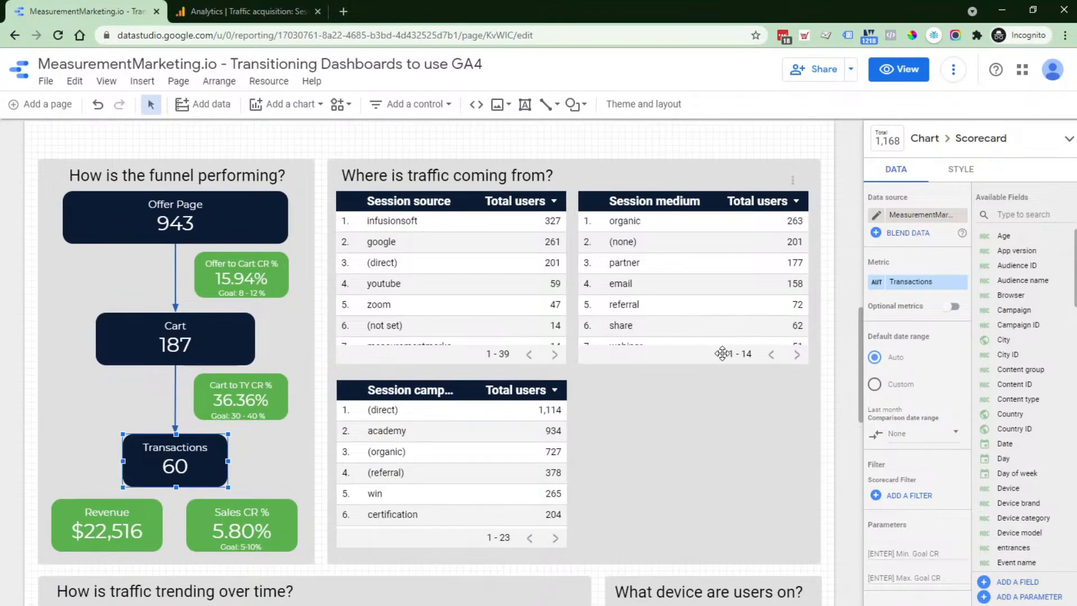
# Set the metric of the funnel's third scorecard to Total users and open the choice of filters for it
pyautogui.click(915, 282)
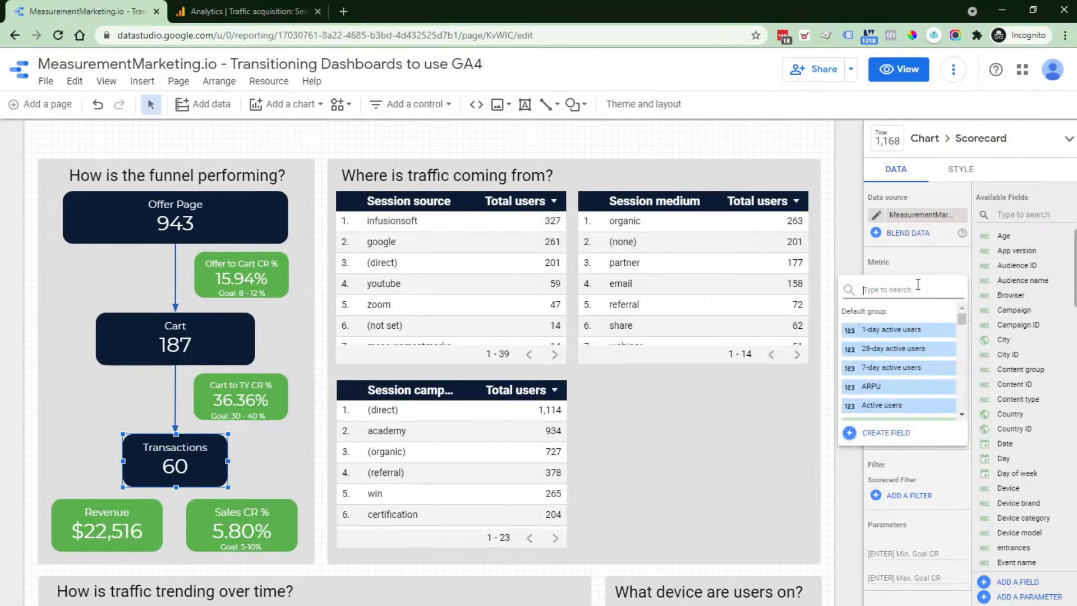
pyautogui.write('tdtal')
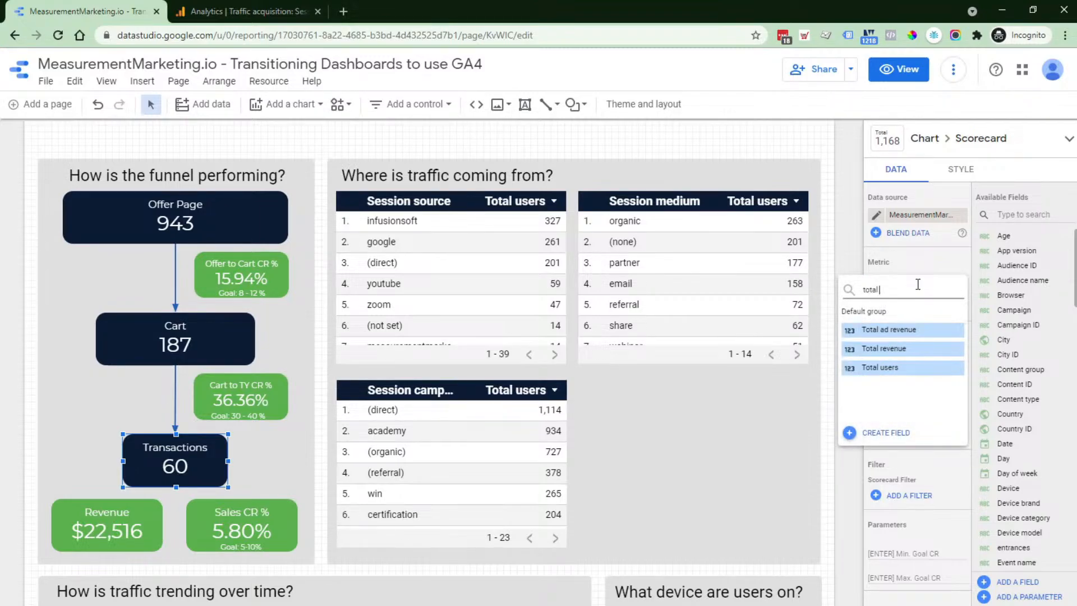
pyautogui.click(892, 368)
pyautogui.scroll(-3, 940, 292)
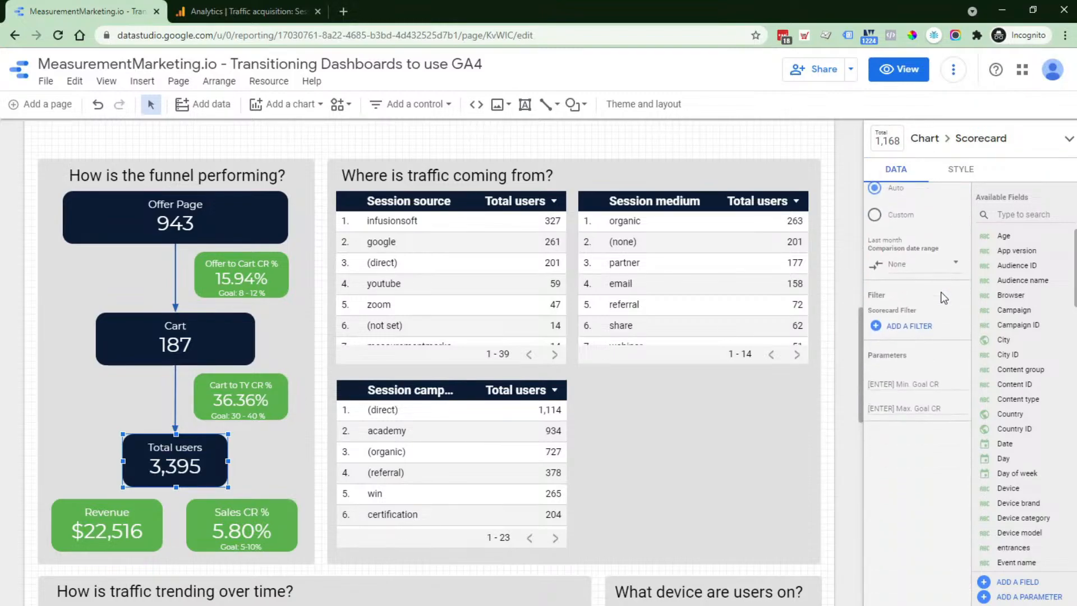
pyautogui.click(894, 303)
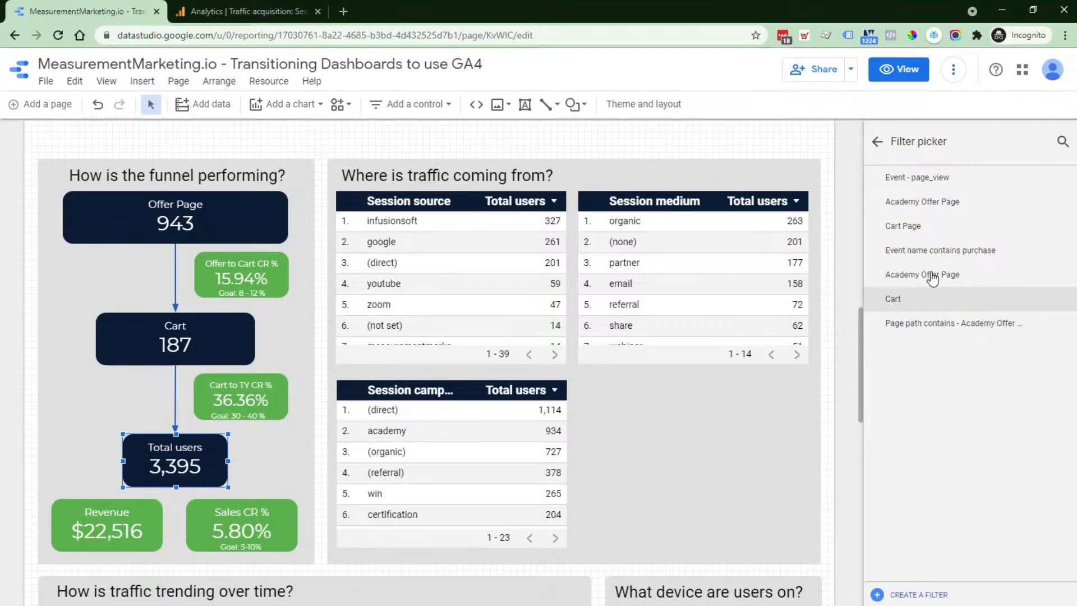
# Switch to Google Analytics and open the list of existing events to check the purchase event
pyautogui.click(246, 11)
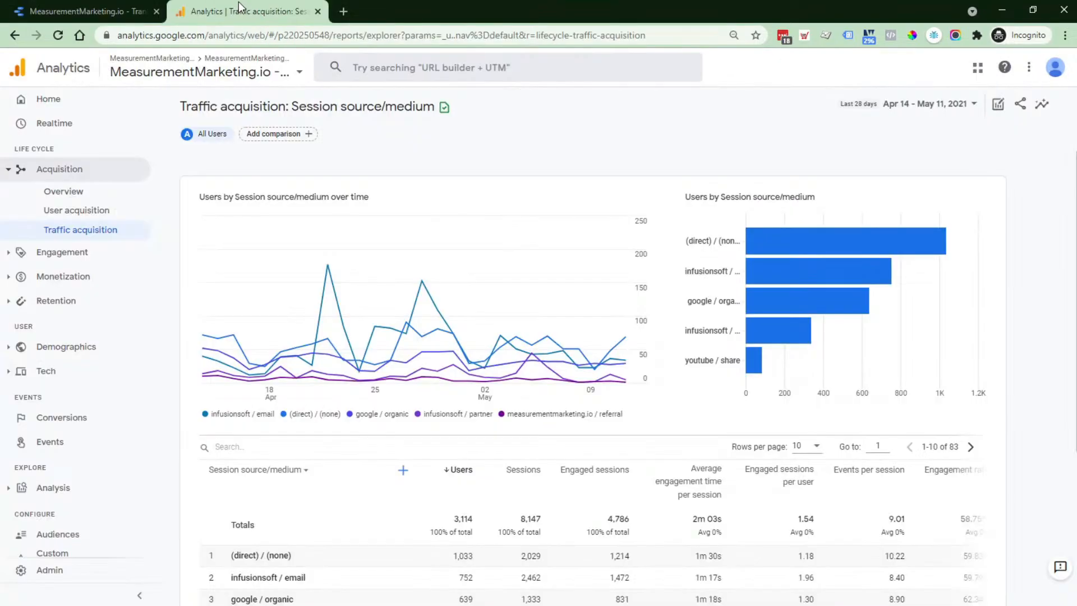
pyautogui.click(64, 170)
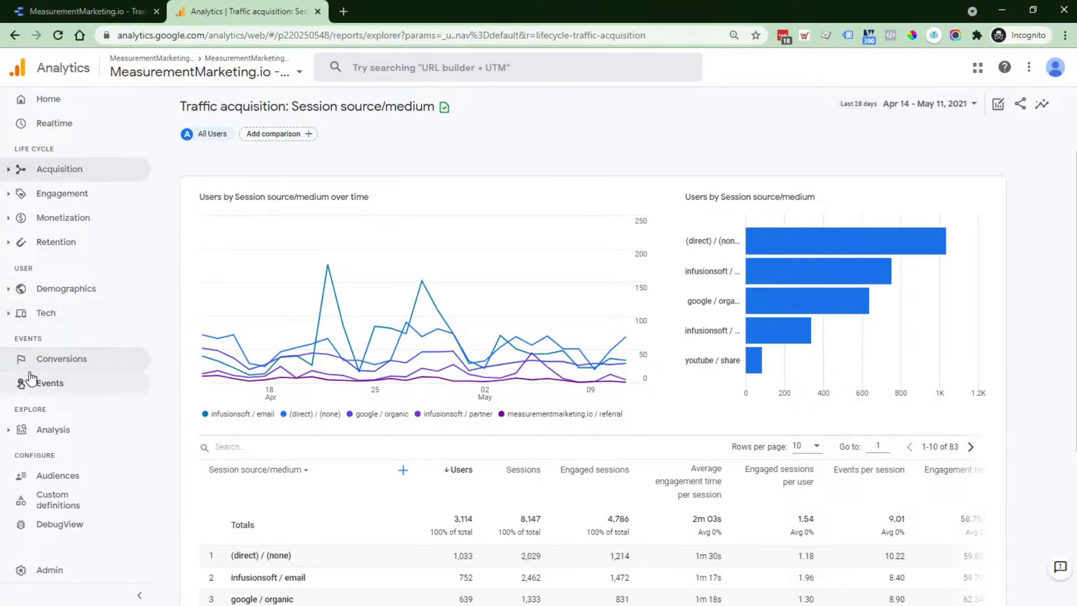
pyautogui.click(35, 386)
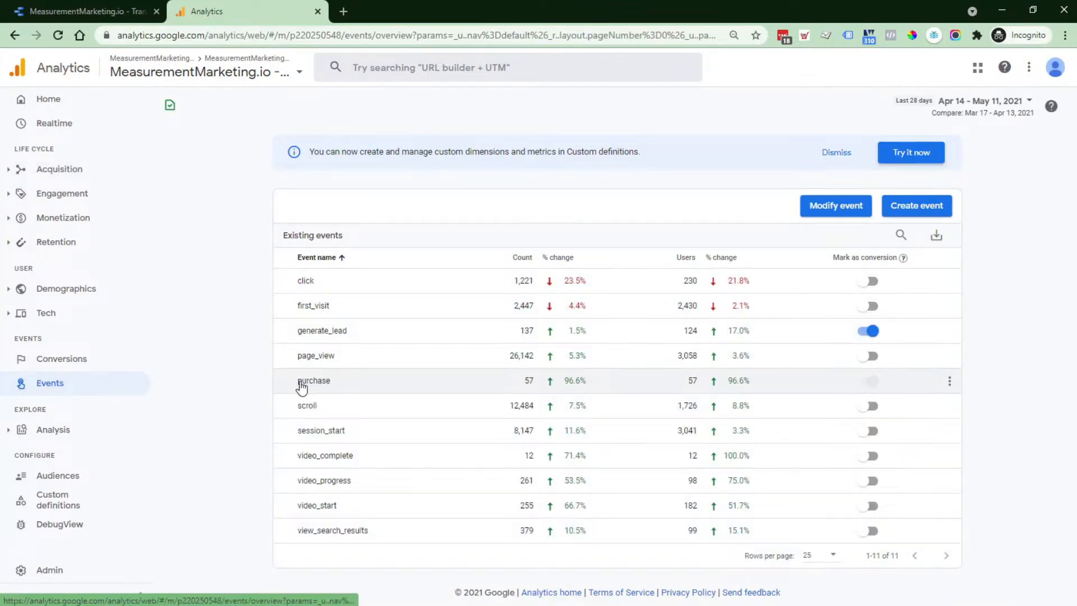
# Return to Data Studio, apply the "Event name contains purchase" filter to the funnel's third scorecard and review the filter's clause
pyautogui.click(38, 9)
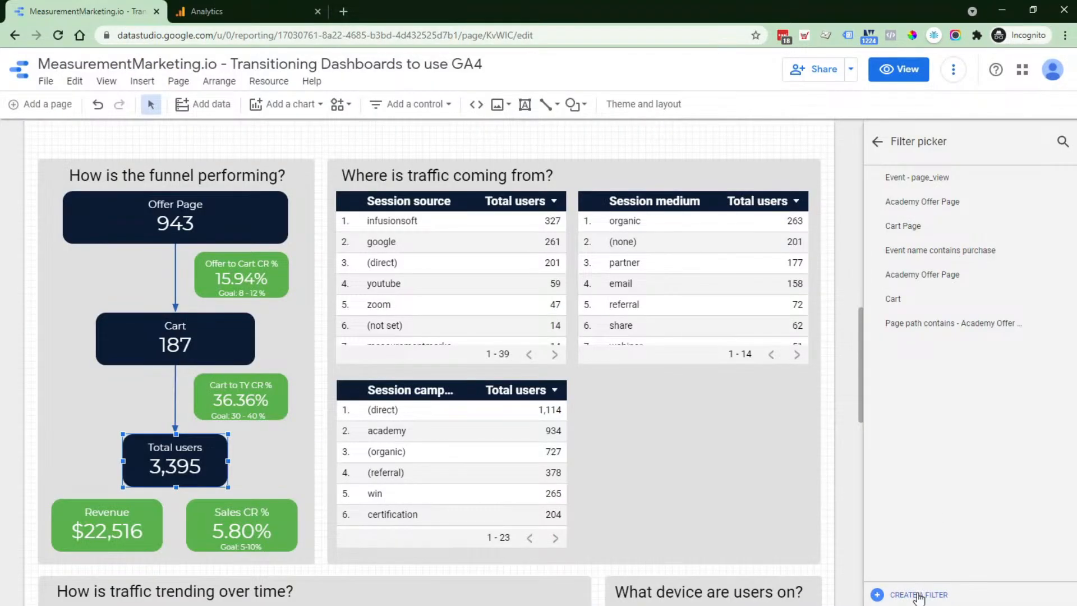
pyautogui.click(909, 252)
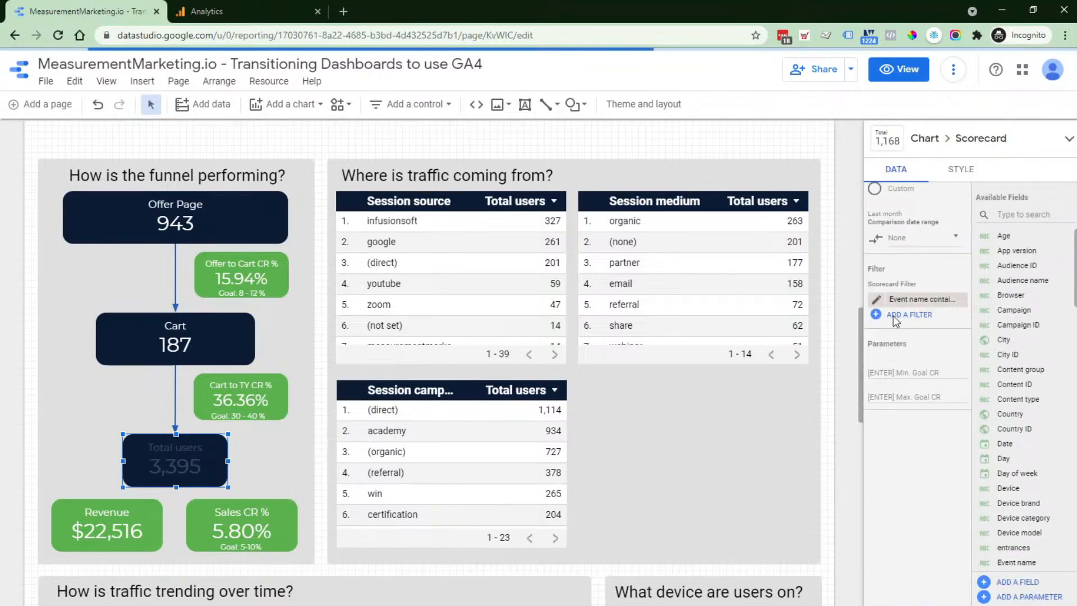
pyautogui.click(876, 303)
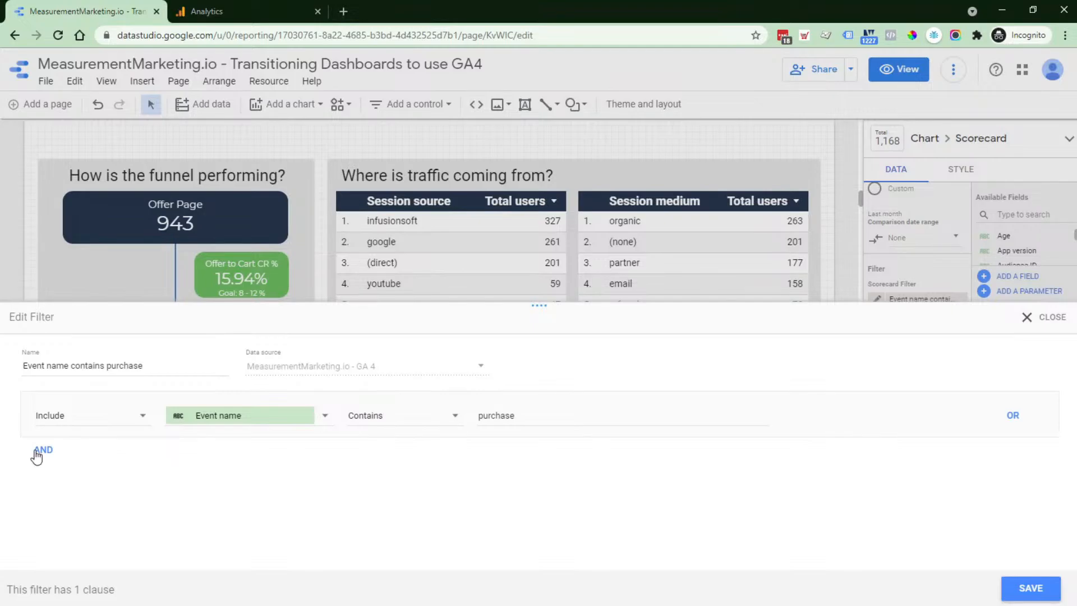
pyautogui.click(1049, 324)
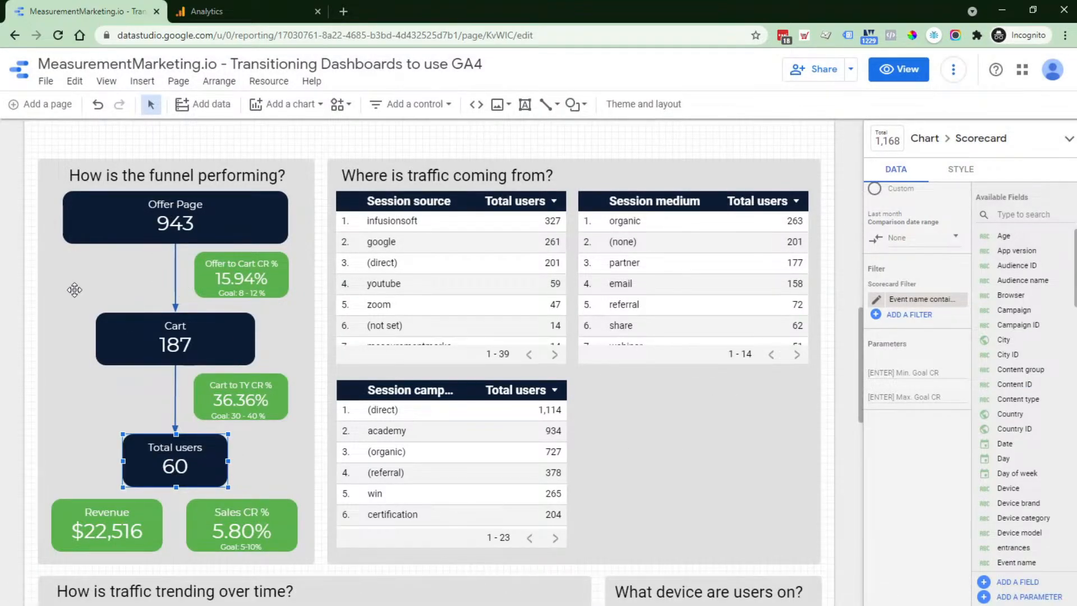
# Rename the Total users metric of the funnel's third scorecard to Purchase
pyautogui.scroll(3, 891, 297)
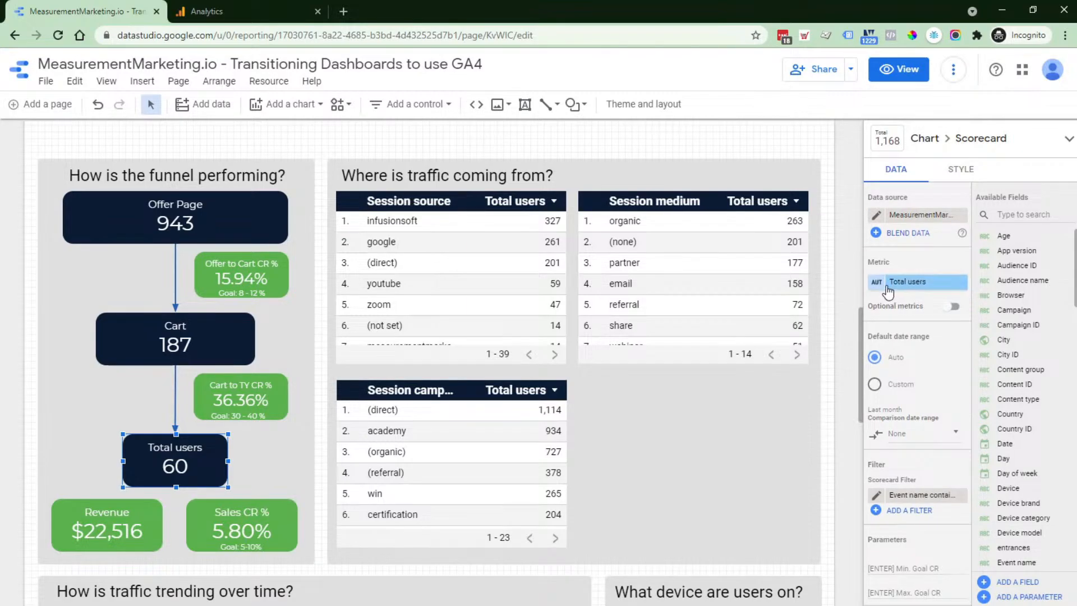
pyautogui.click(876, 282)
pyautogui.click(804, 315)
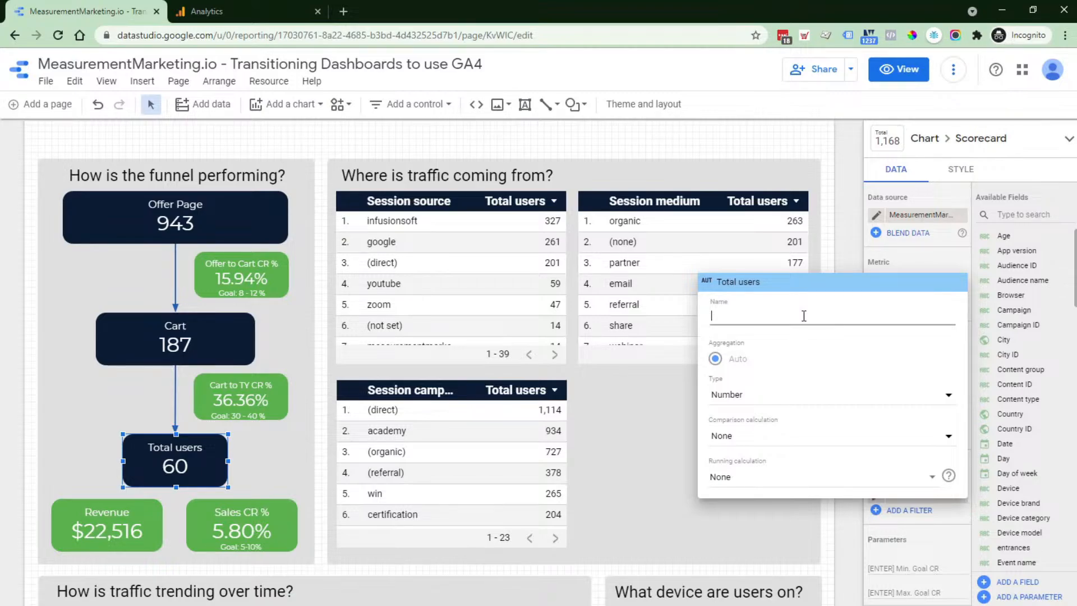
pyautogui.write('Purchase')
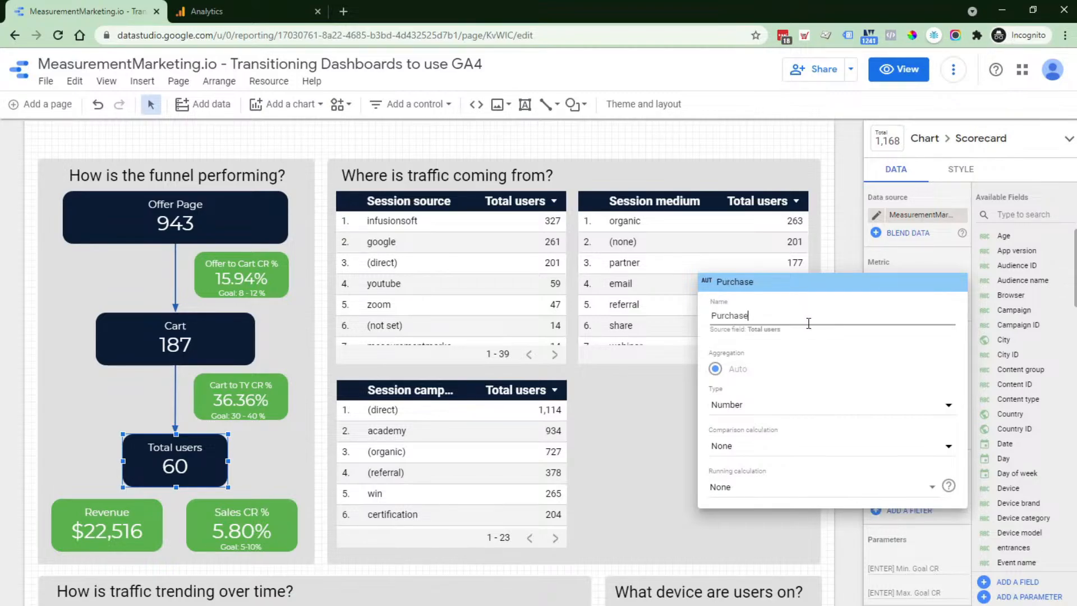
pyautogui.click(843, 247)
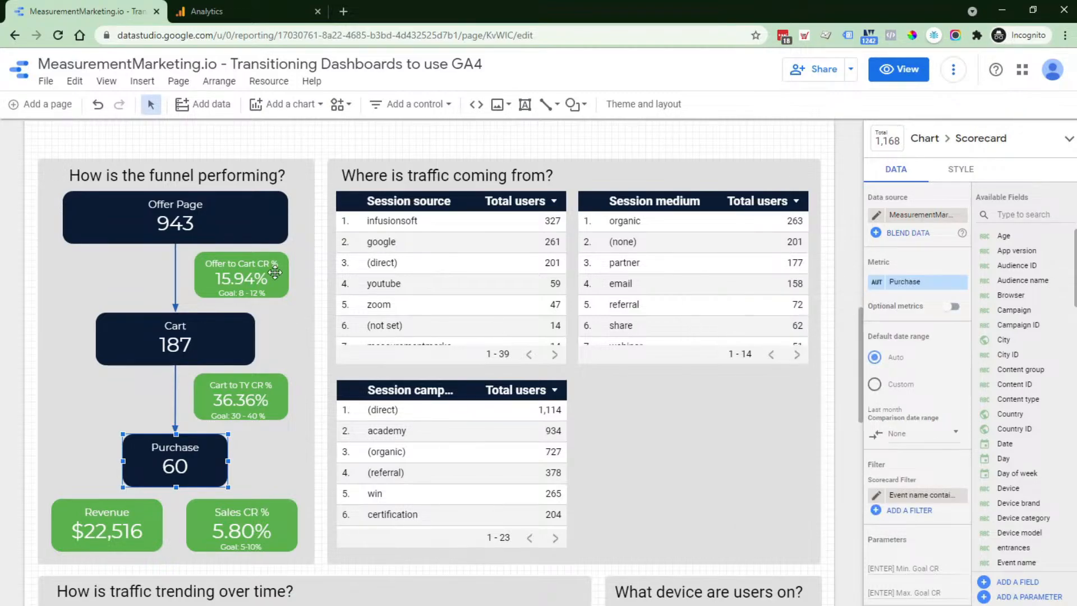
# Switch the funnel's Revenue scorecard to the MeasurementMarketing.io - GA 4 data source and set its metric to Total revenue
pyautogui.click(76, 521)
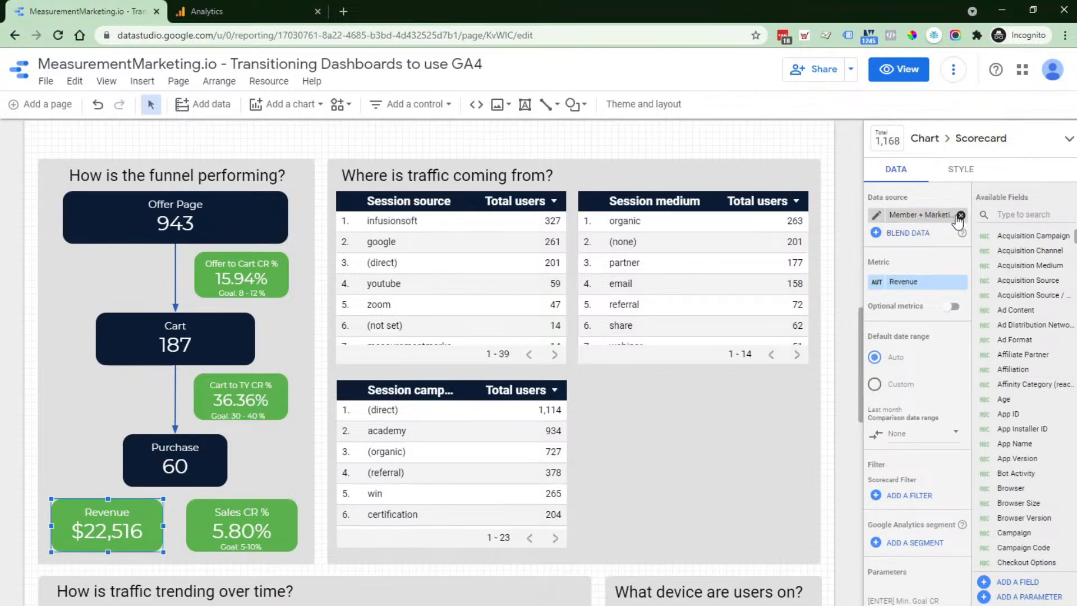
pyautogui.click(960, 215)
pyautogui.click(934, 223)
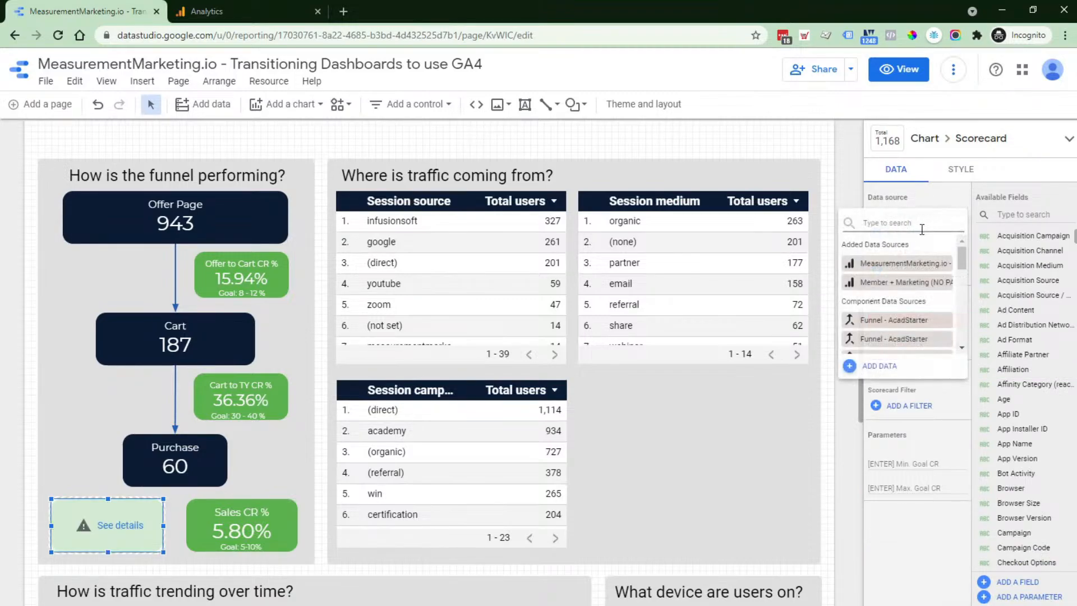
pyautogui.click(913, 264)
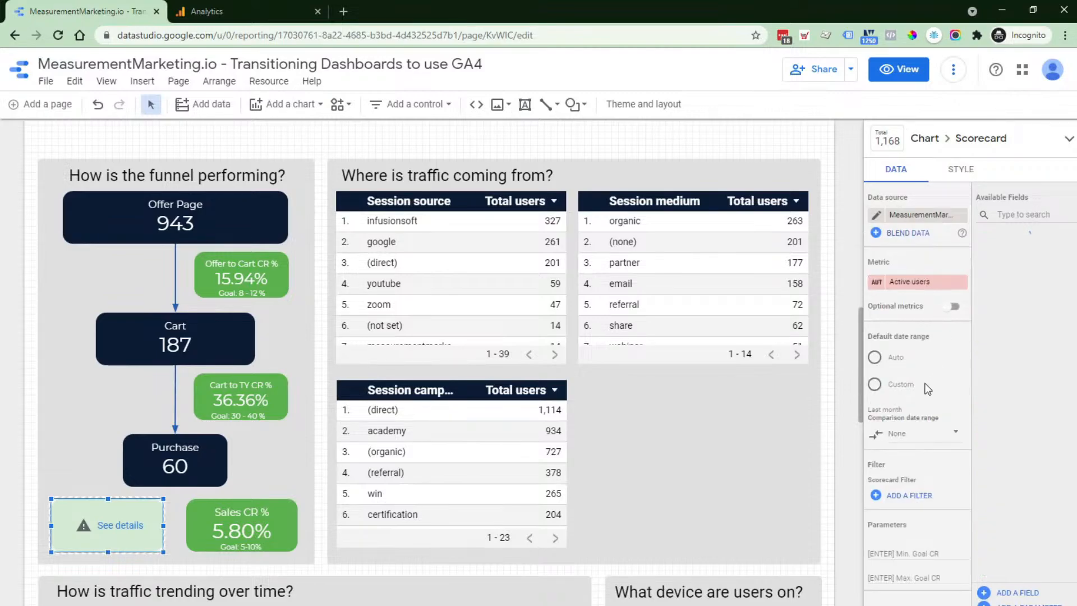
pyautogui.click(923, 285)
pyautogui.write('rev')
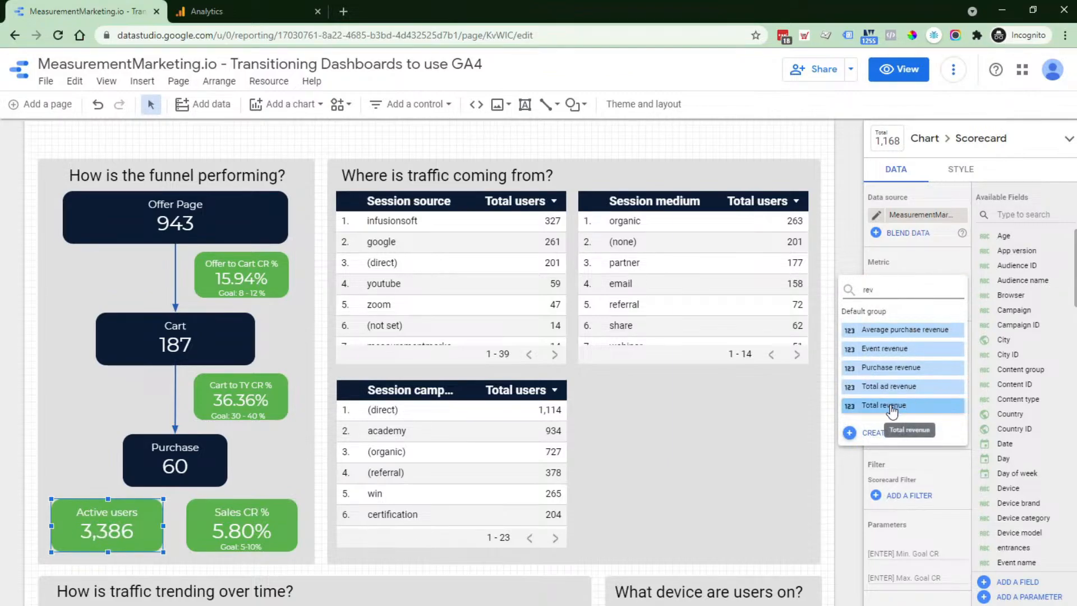
pyautogui.click(892, 406)
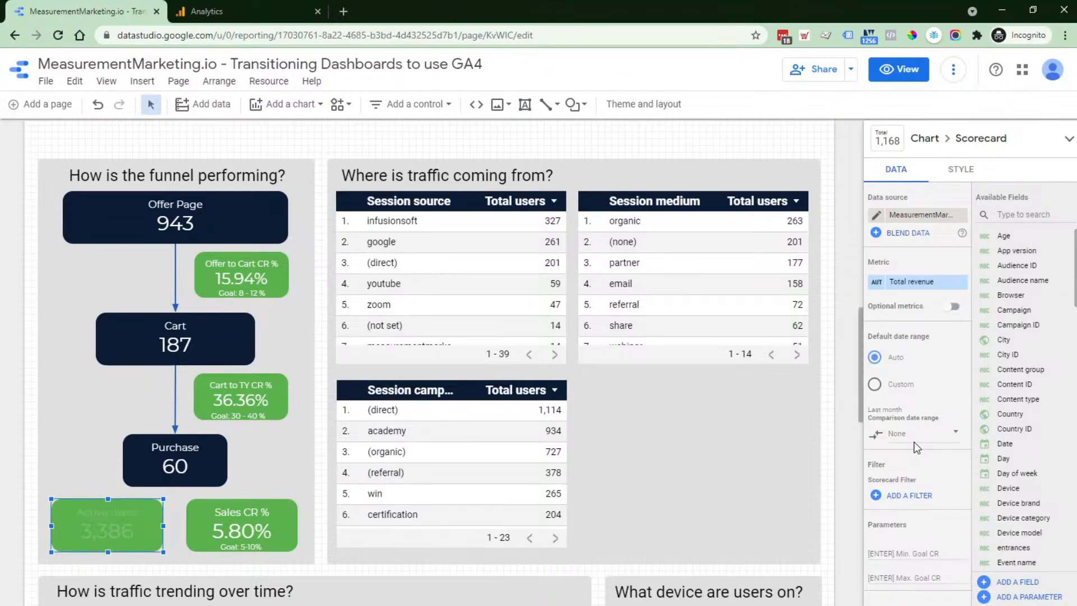
# Apply the "Event name contains purchase" filter to the Total revenue scorecard and compare it with the Purchase scorecard
pyautogui.scroll(-2, 914, 449)
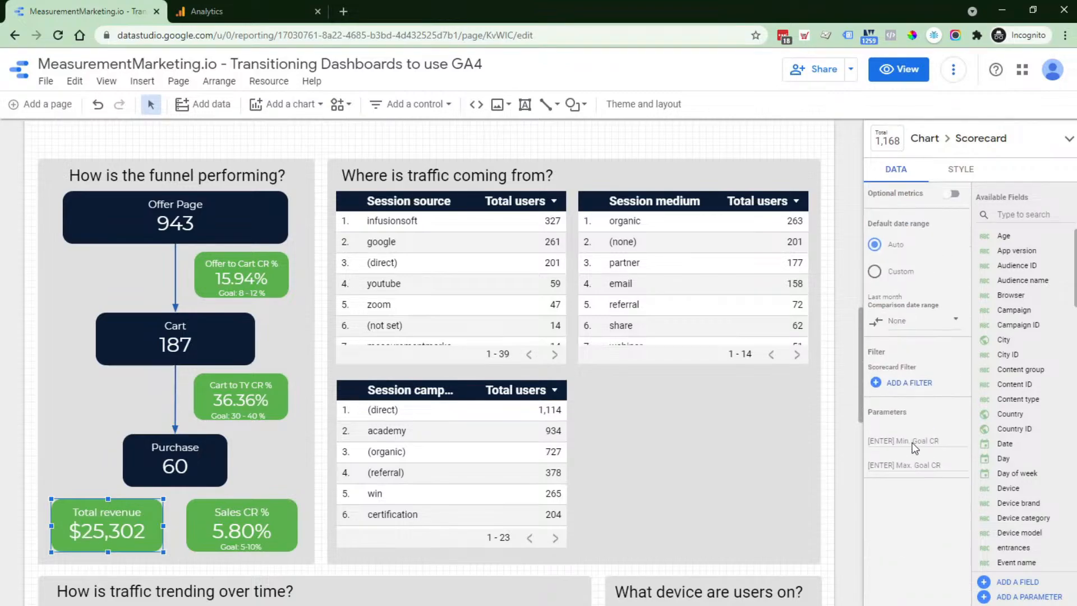
pyautogui.click(920, 385)
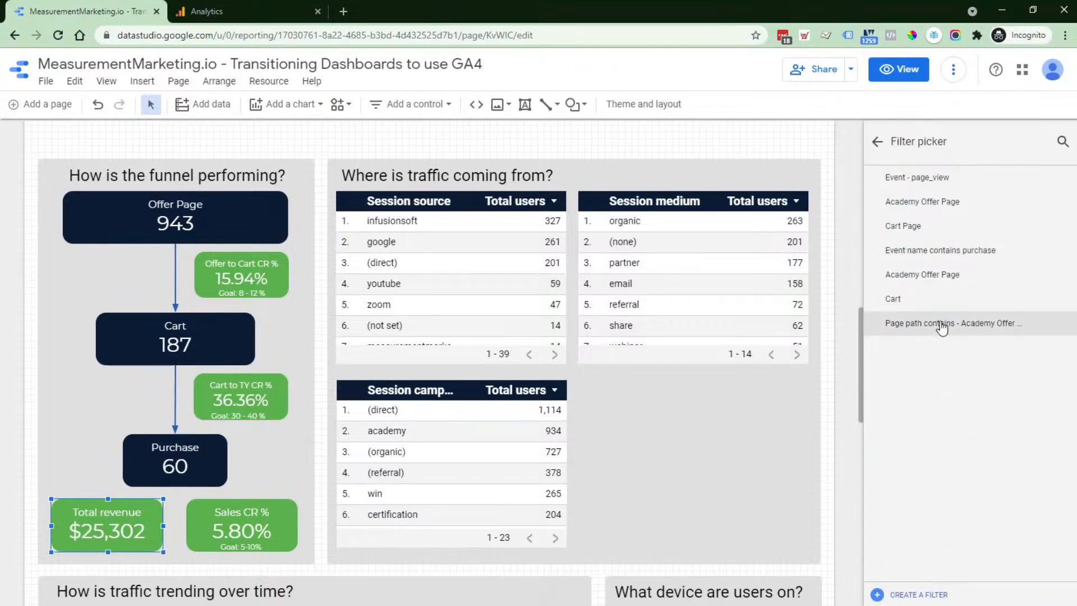
pyautogui.click(941, 251)
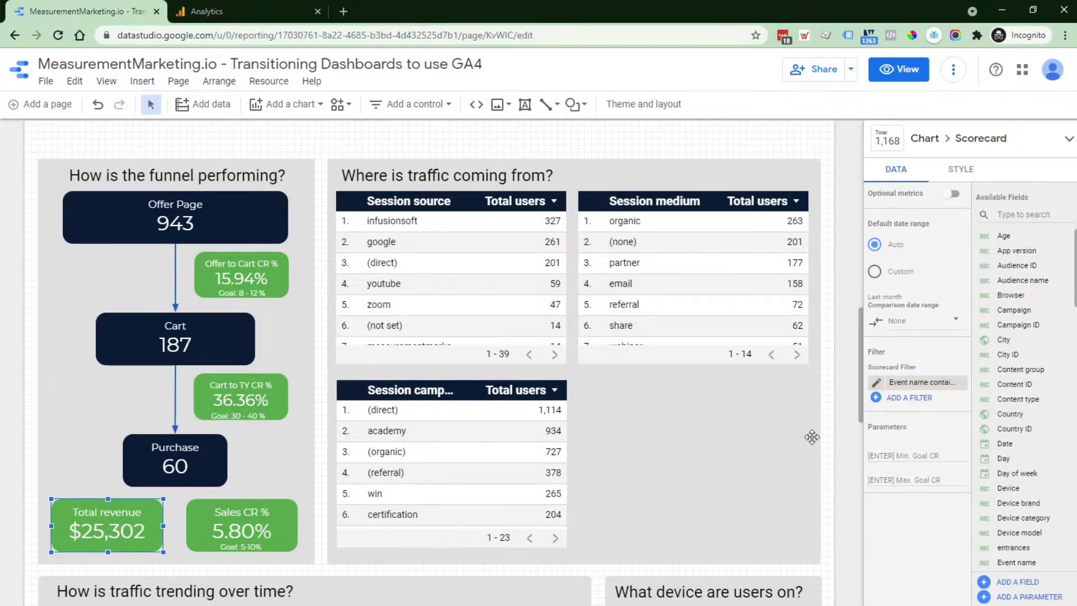
pyautogui.click(156, 463)
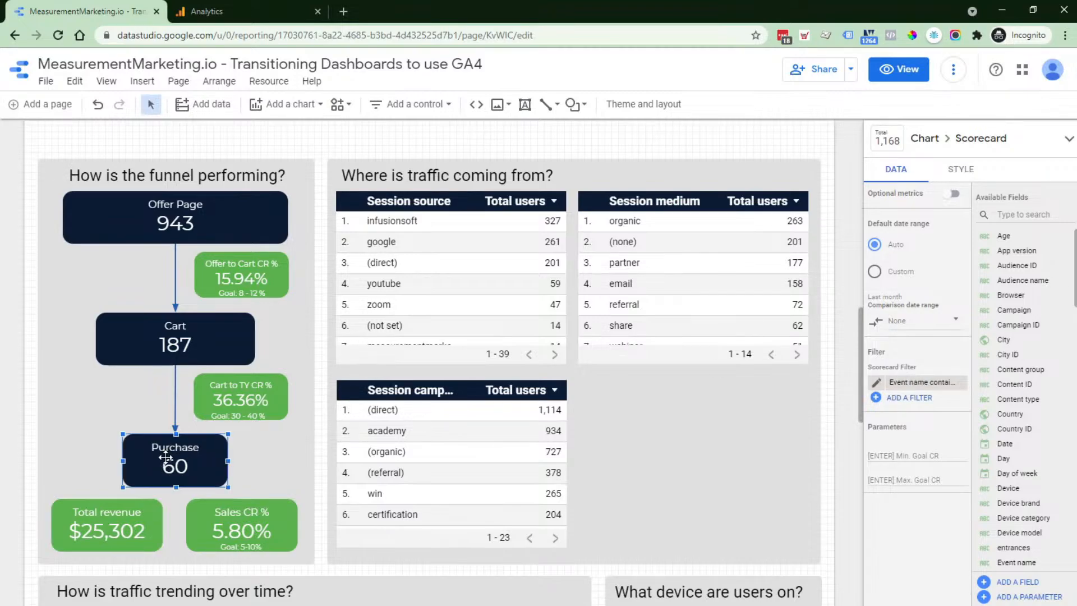
pyautogui.click(86, 525)
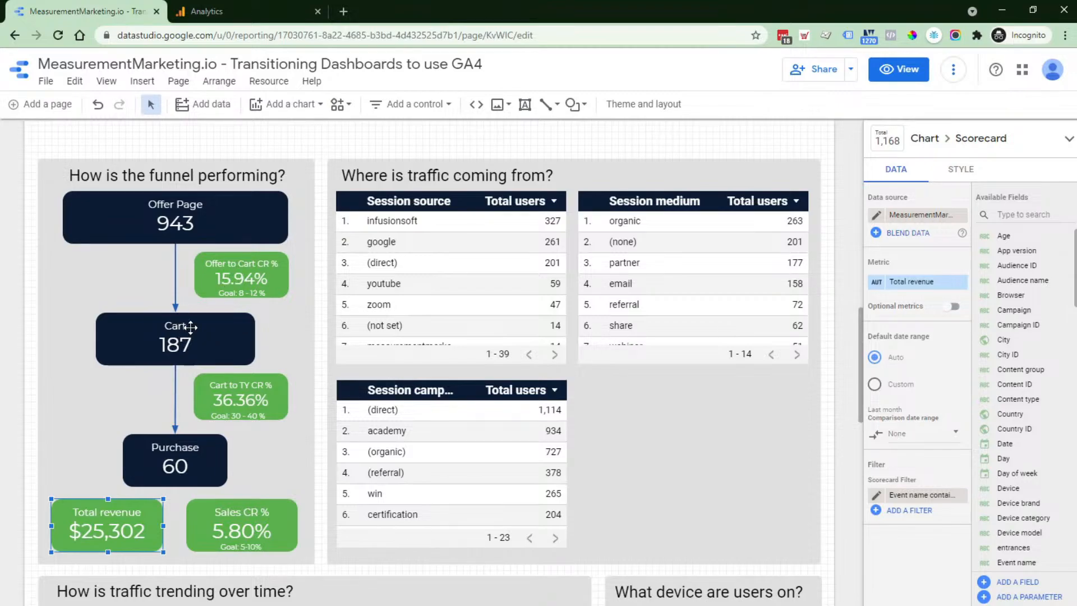
# Blend the data of the Cart and Offer Page scorecards and shift the resulting scorecard sideways to uncover the Offer to Cart CR % scorecard
pyautogui.click(214, 345)
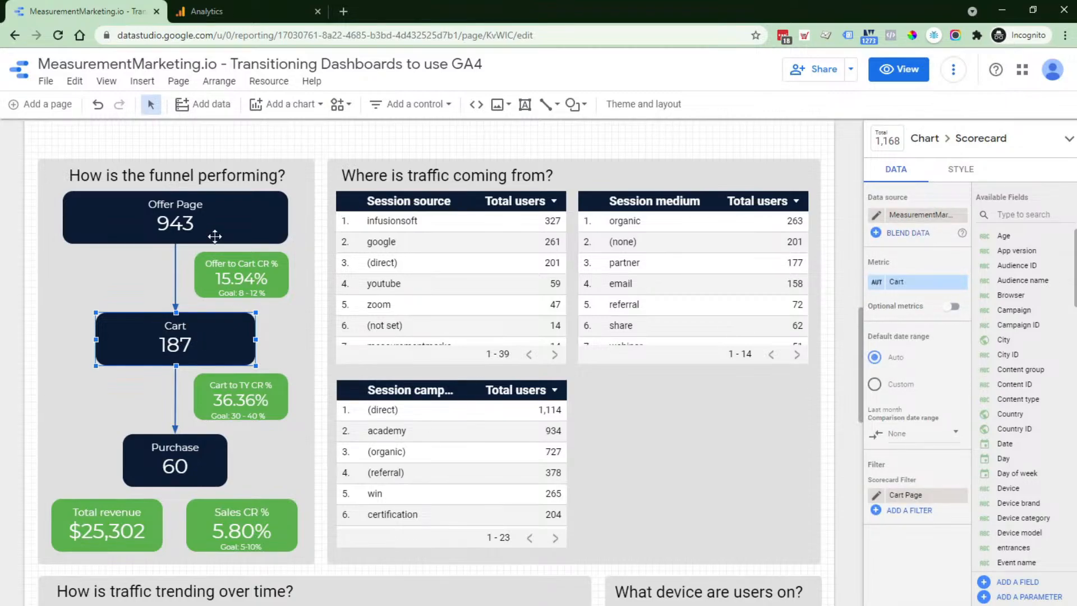
pyautogui.keyDown('shift'); pyautogui.click(159, 207); pyautogui.keyUp('shift')
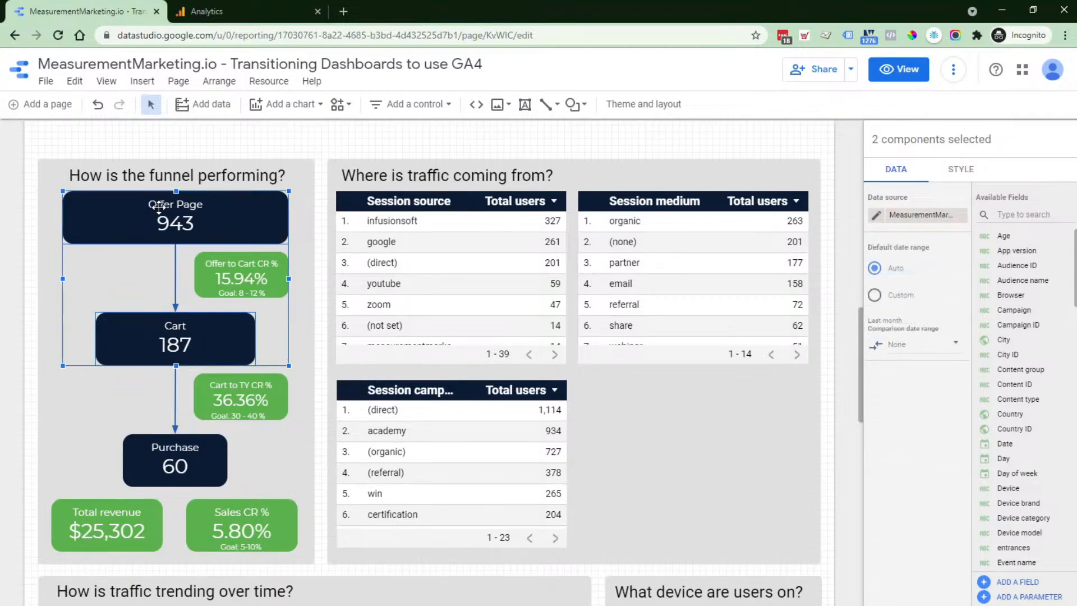
pyautogui.rightClick(159, 208)
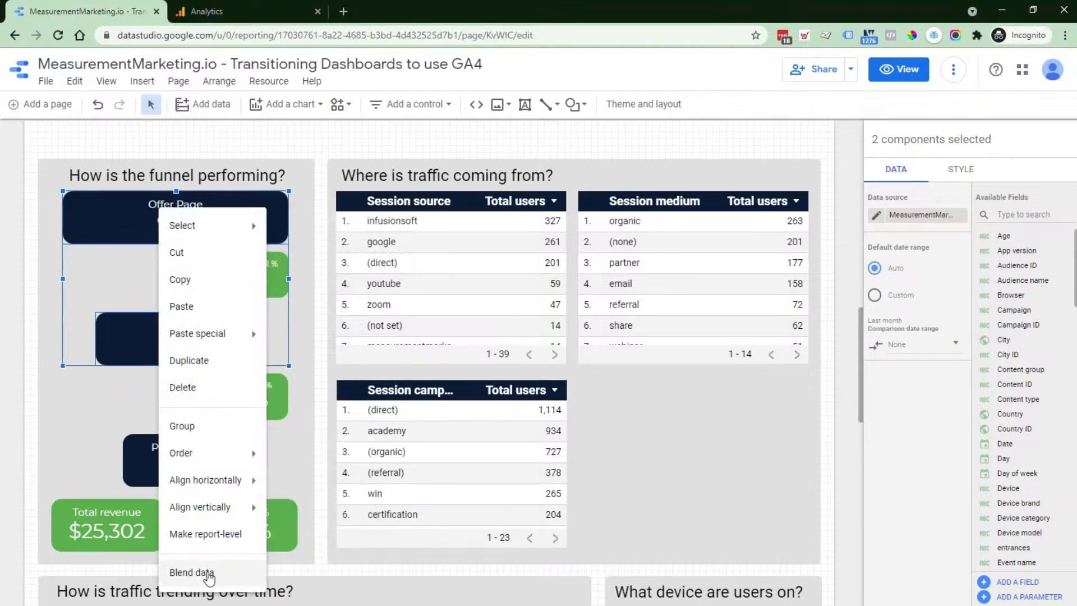
pyautogui.click(232, 580)
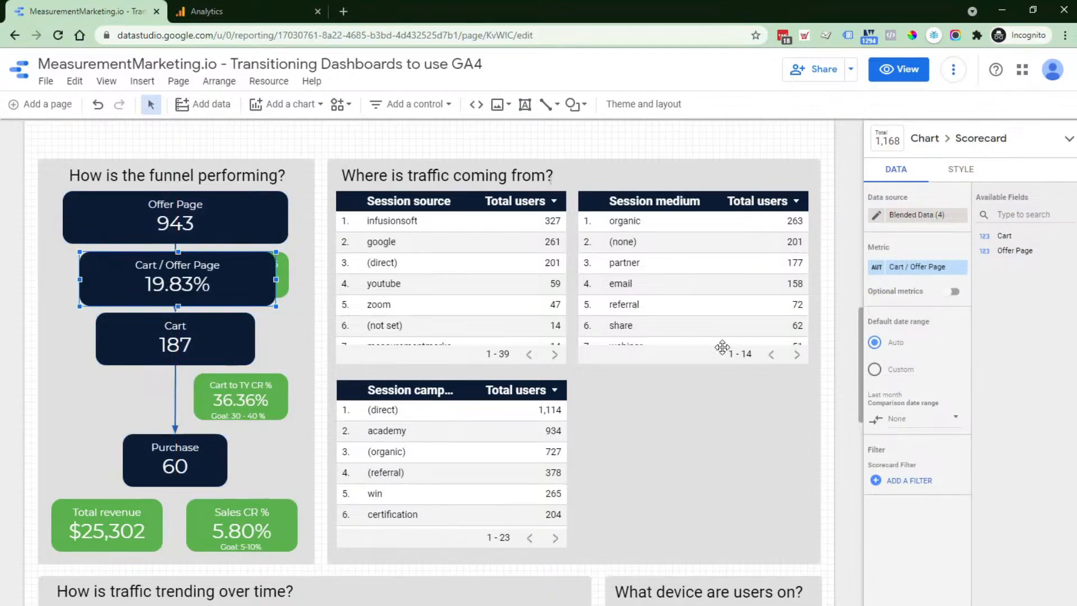
pyautogui.moveTo(202, 274); pyautogui.dragTo(167, 274)
# Switch the Offer to Cart CR % scorecard from the Blended Data (1) data source to Blended Data (4)
pyautogui.click(274, 274)
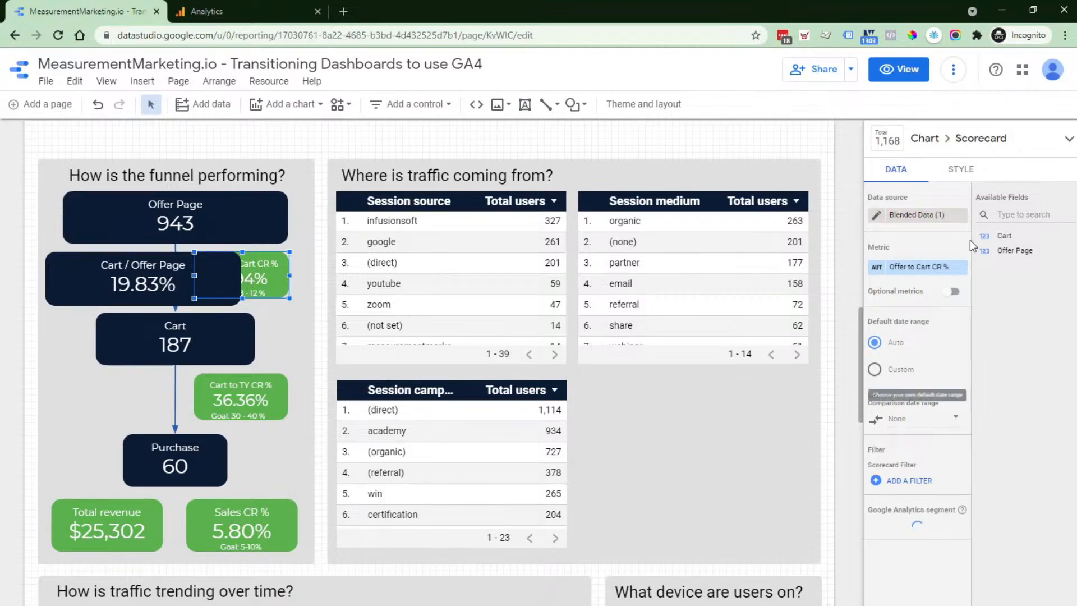
pyautogui.click(961, 216)
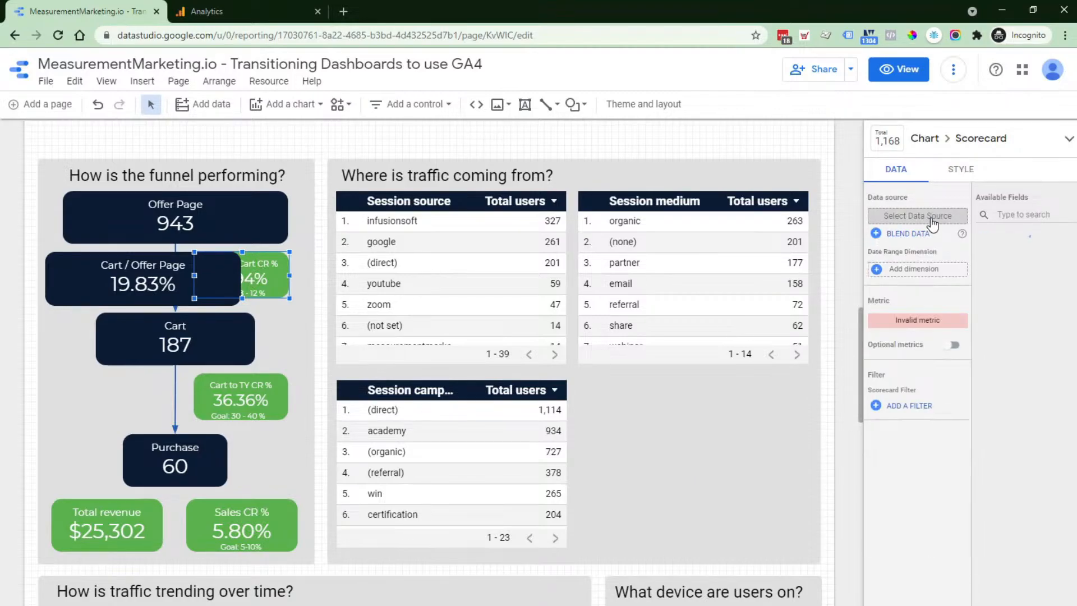
pyautogui.click(932, 219)
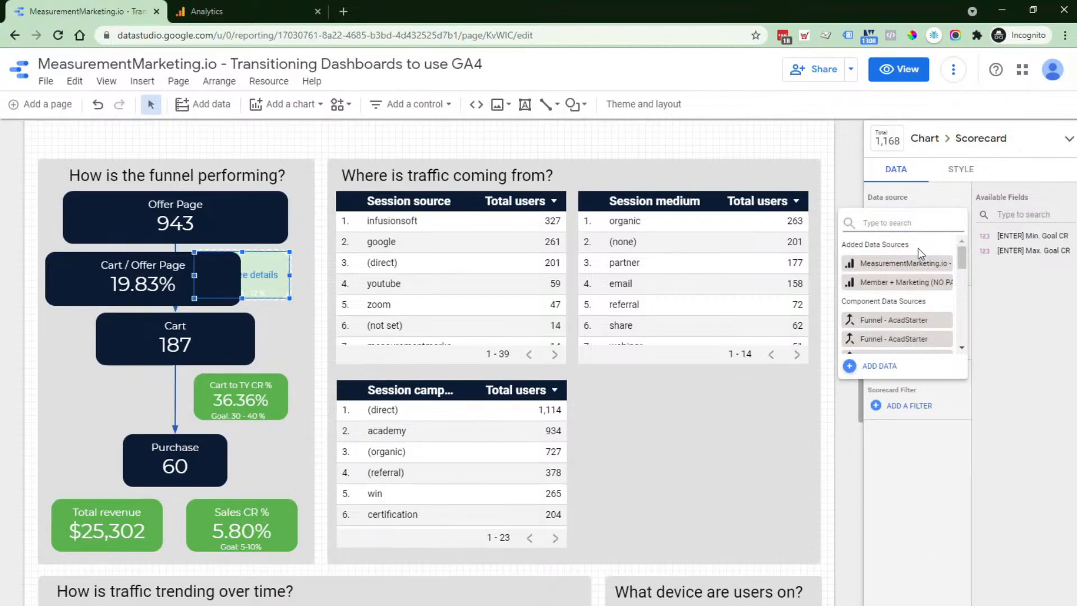
pyautogui.write('4')
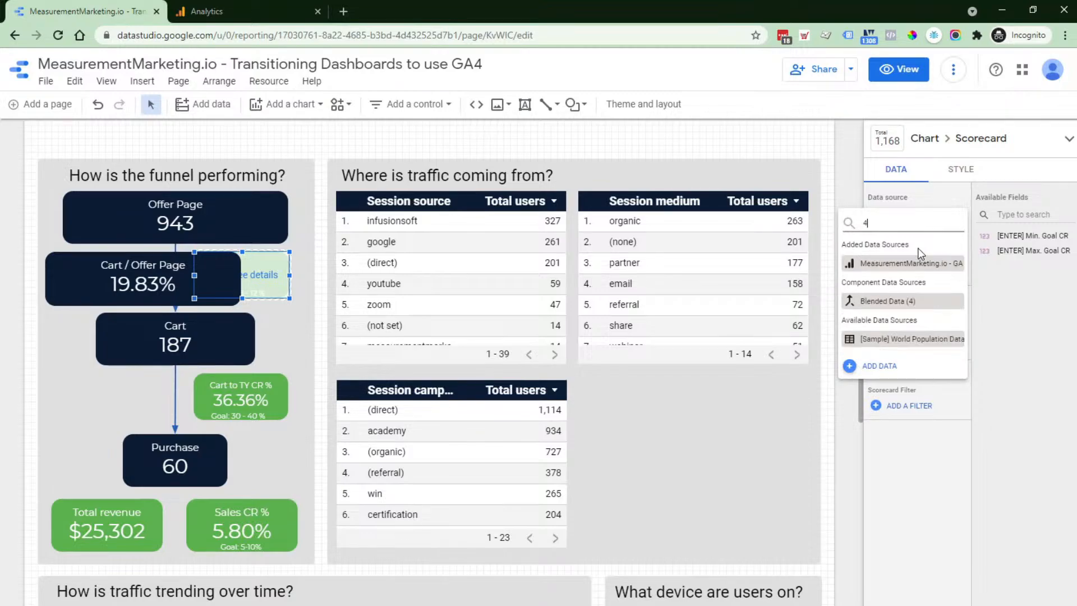
pyautogui.click(911, 302)
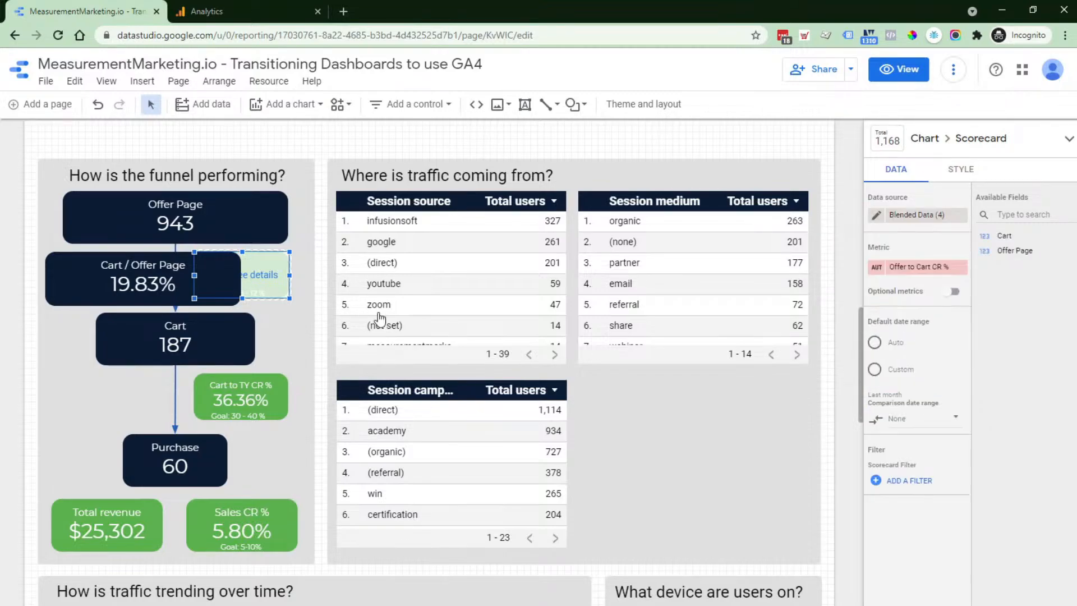
# Delete the blended Cart / Offer Page scorecard and select the Offer to Cart CR % scorecard it was covering
pyautogui.click(146, 263)
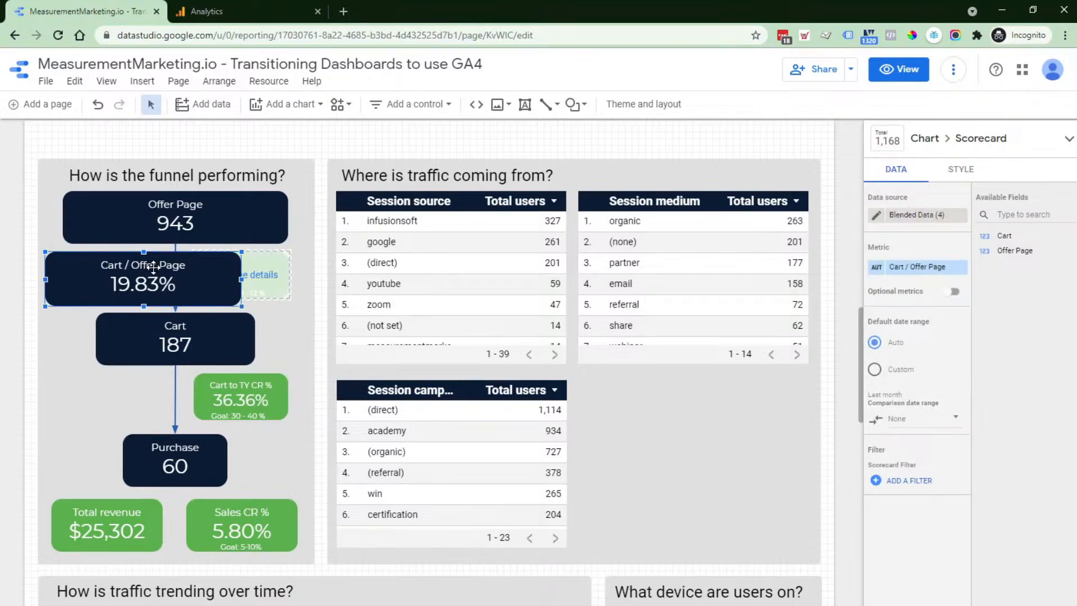
pyautogui.press('Delete')
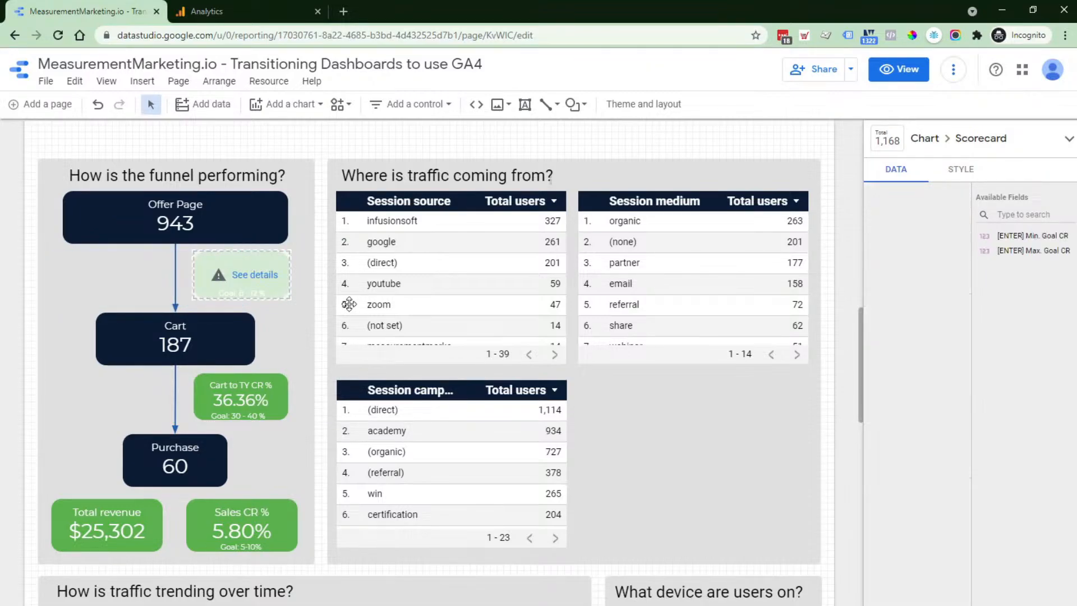
pyautogui.click(245, 276)
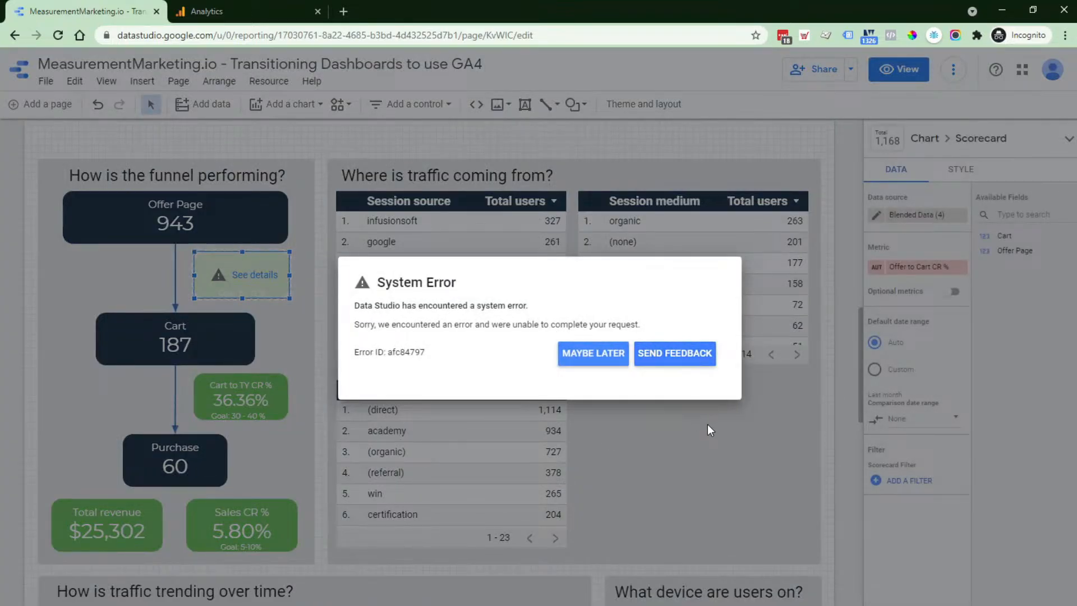
pyautogui.click(617, 356)
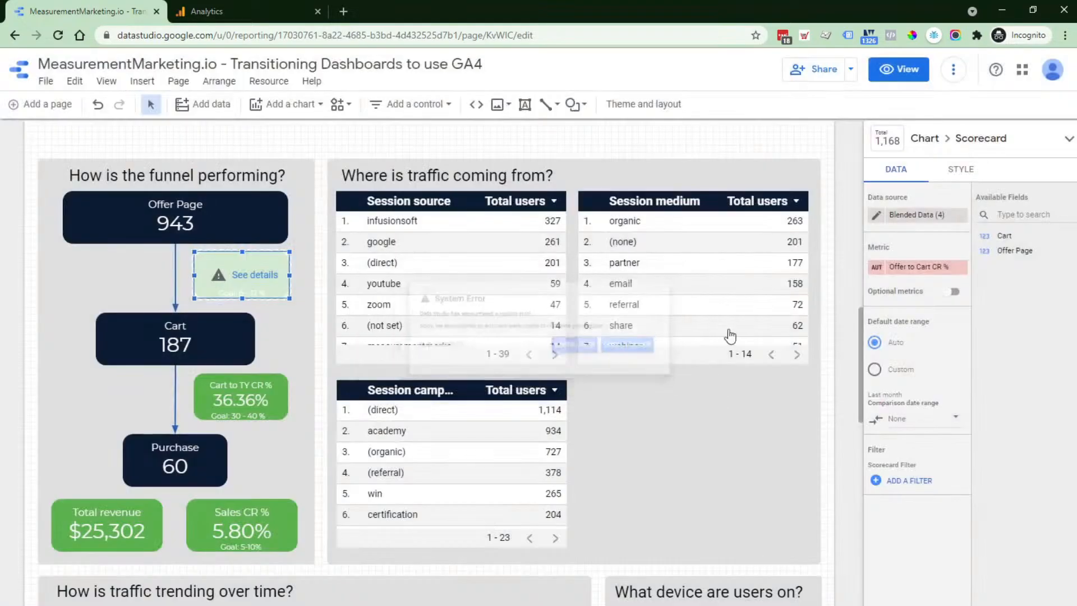
# Open the Offer to Cart CR % metric for editing and clear its invalid formula
pyautogui.click(876, 267)
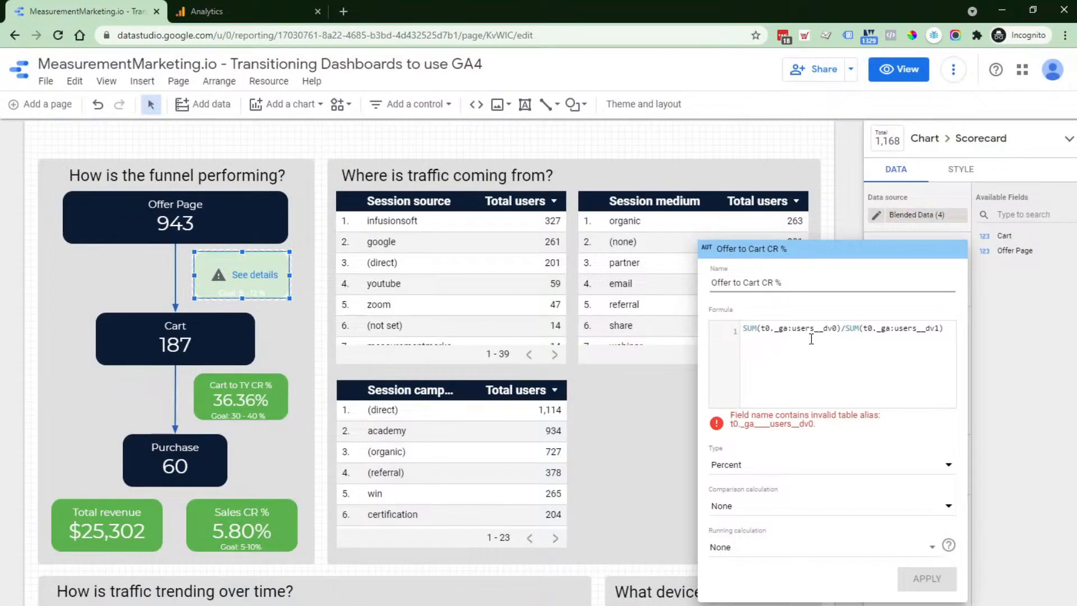
pyautogui.click(811, 337)
pyautogui.tripleClick(818, 336)
pyautogui.click(817, 335)
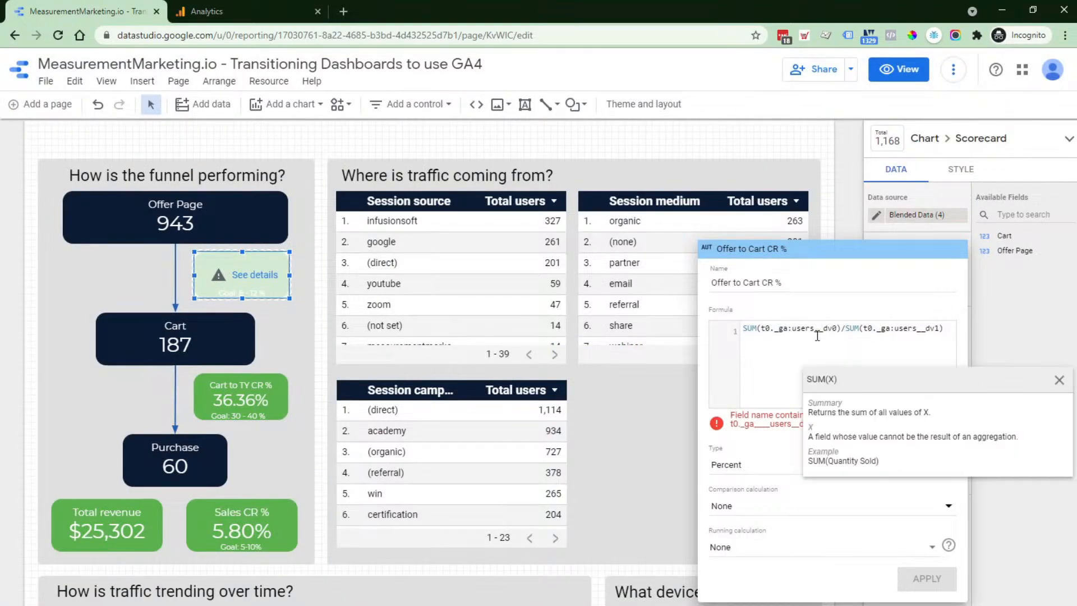
pyautogui.tripleClick(819, 332)
pyautogui.press('BackSpace')
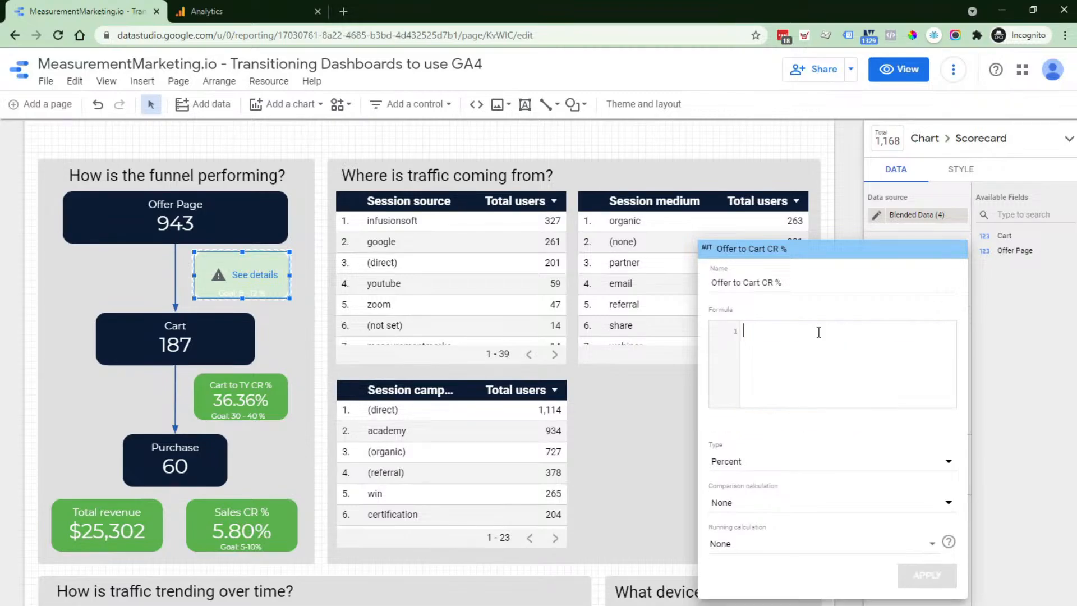
# Enter SUM(Cart)/SUM(Offer Page) as the Offer to Cart CR % formula, apply it and close the metric editor
pyautogui.write('ca')
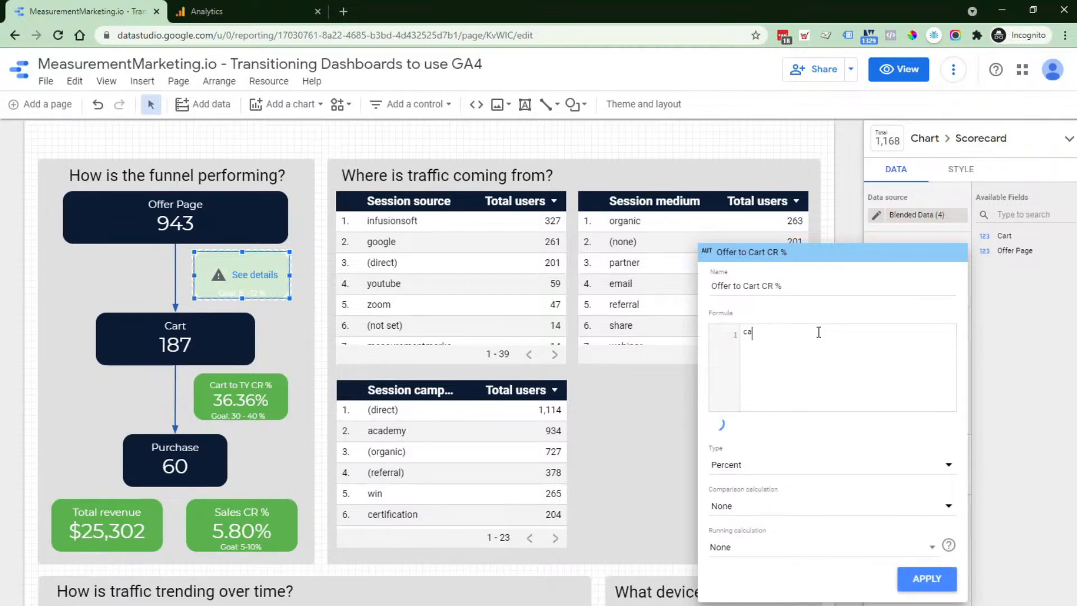
pyautogui.press('BackSpace')
pyautogui.press('BackSpace')
pyautogui.write('sum')
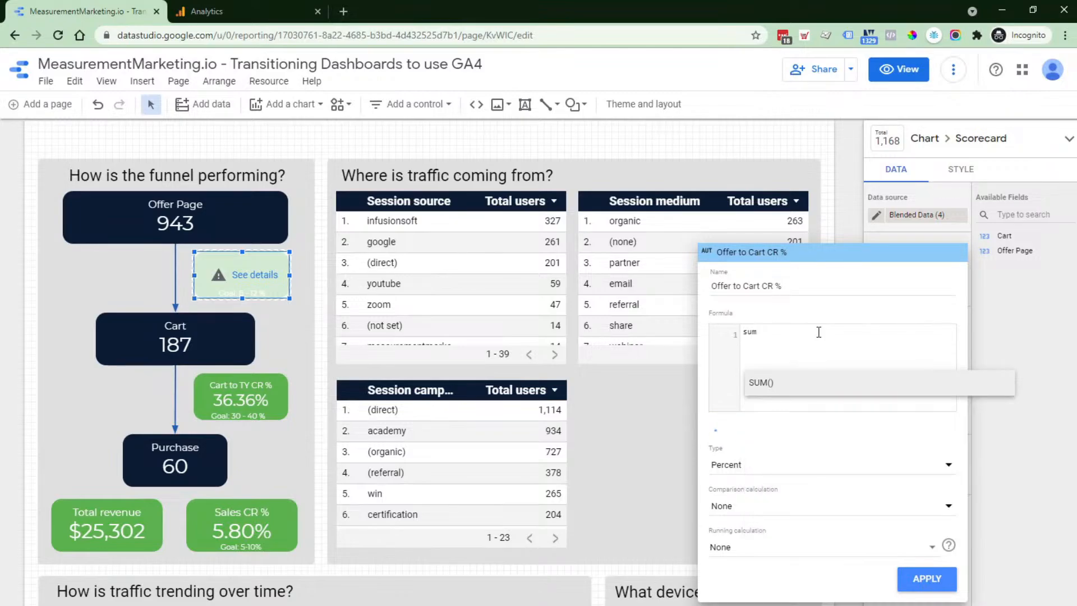
pyautogui.press('Return')
pyautogui.write('car')
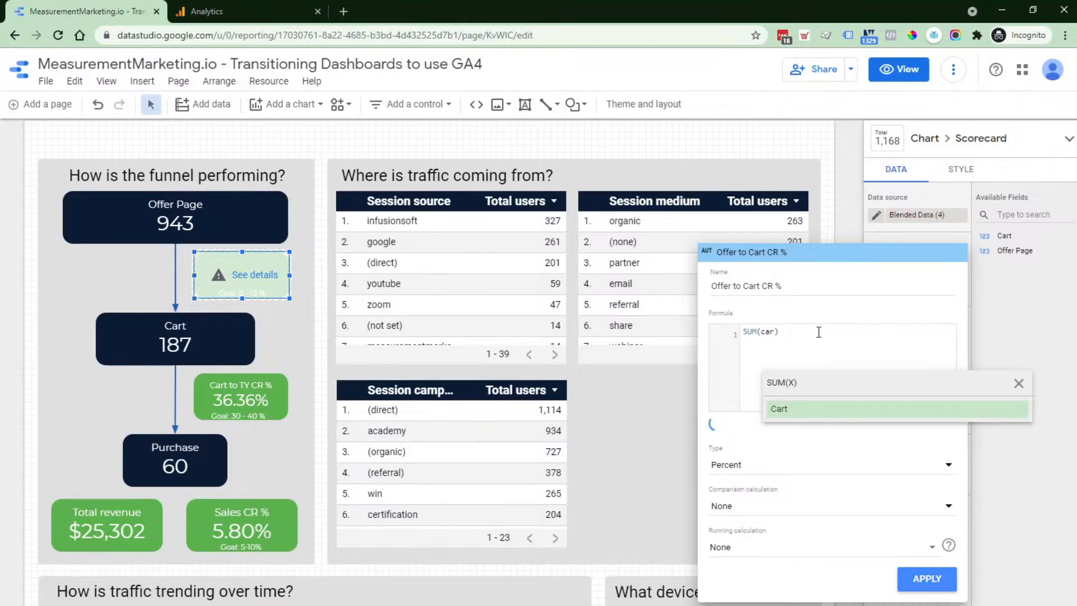
pyautogui.press('Return')
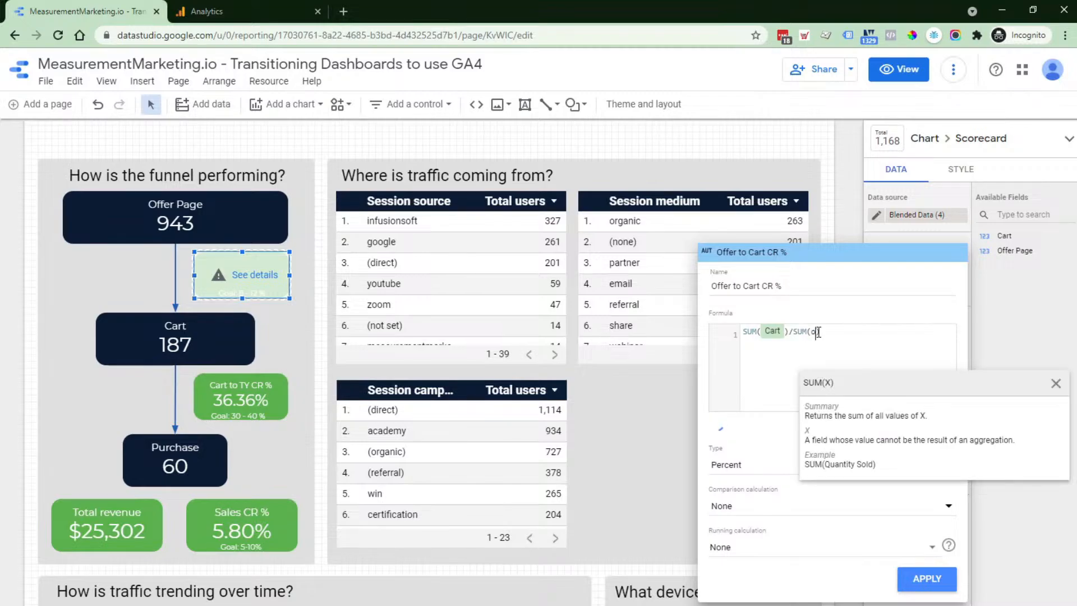
pyautogui.write('o')
pyautogui.press('Return')
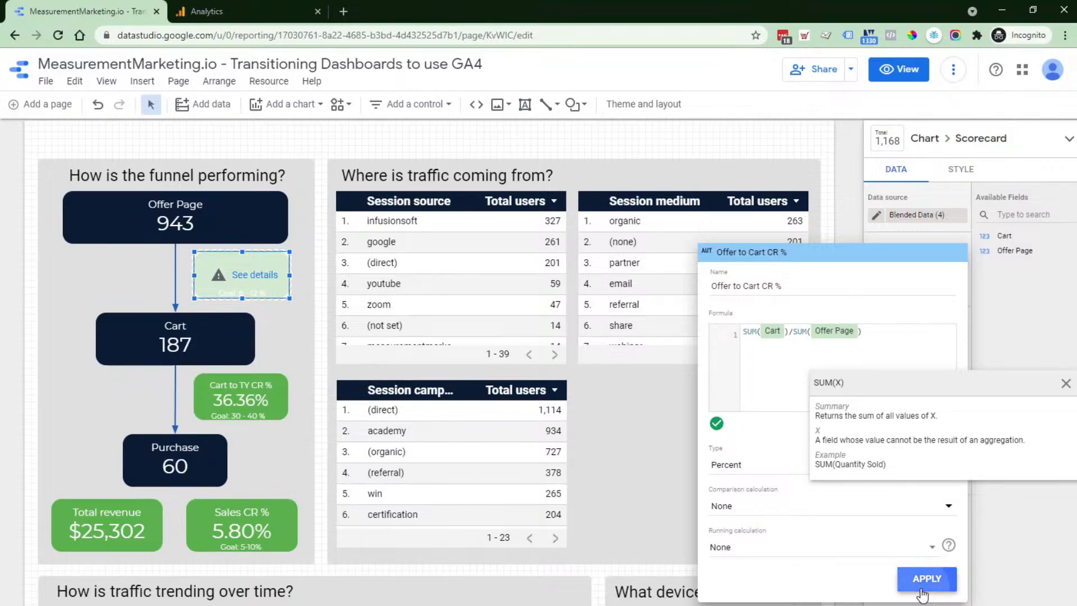
pyautogui.click(899, 583)
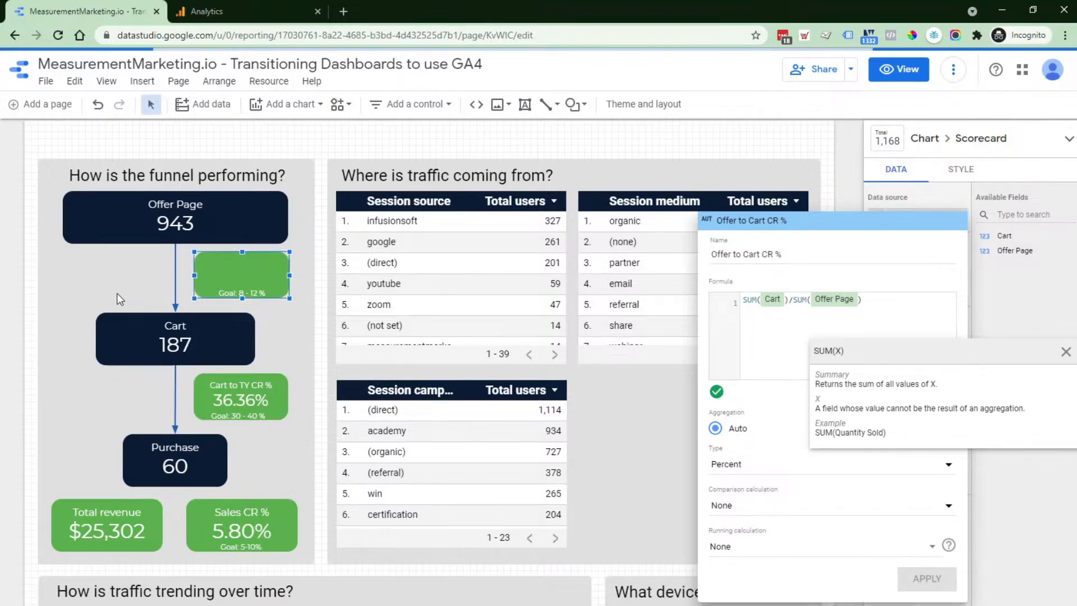
pyautogui.click(96, 288)
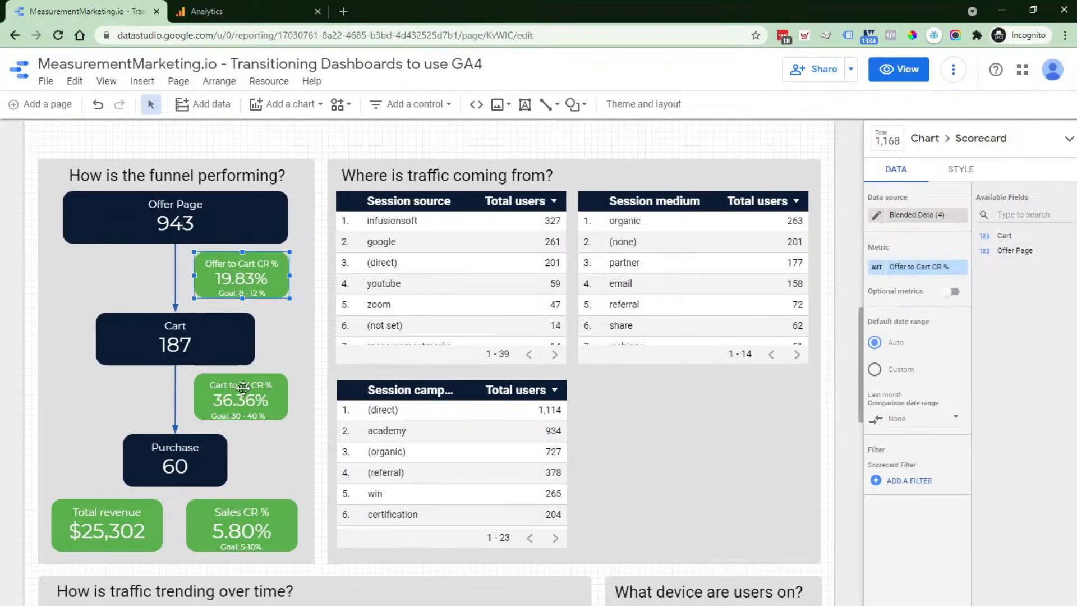
# Copy the whole formula of the Cart to TY CR % scorecard's metric and close its editor without changes
pyautogui.click(270, 401)
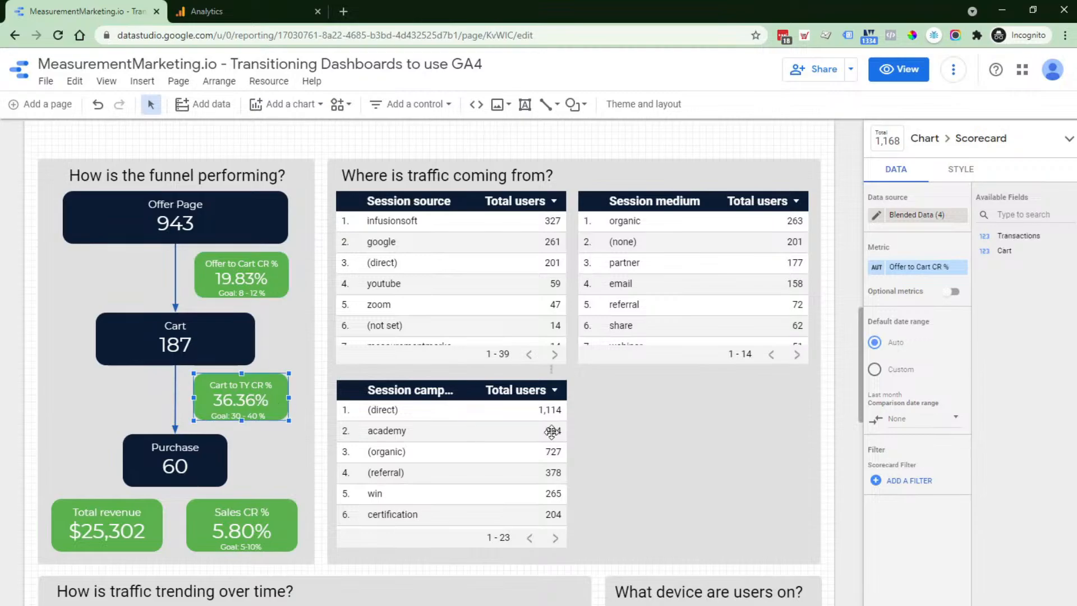
pyautogui.click(877, 268)
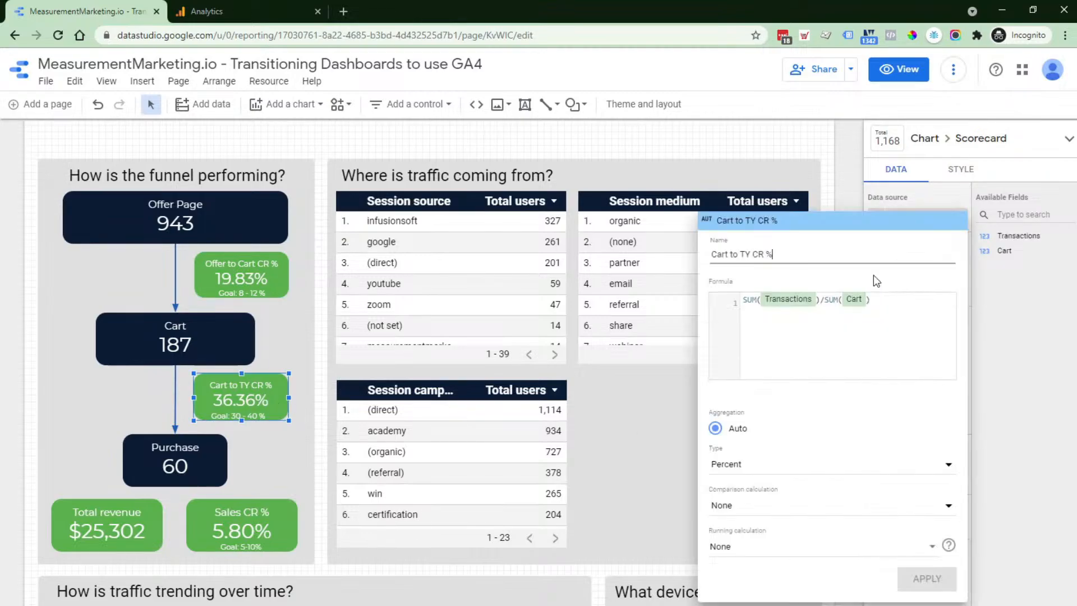
pyautogui.click(886, 303)
pyautogui.hotkey('ctrl', 'a')
pyautogui.hotkey('ctrl', 'c')
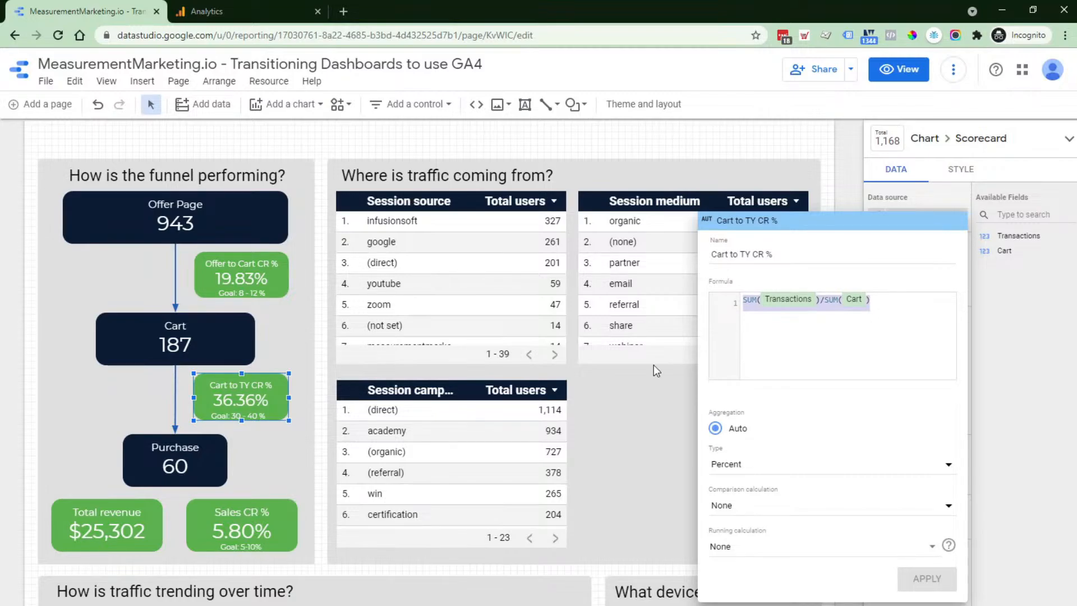
pyautogui.press('Escape')
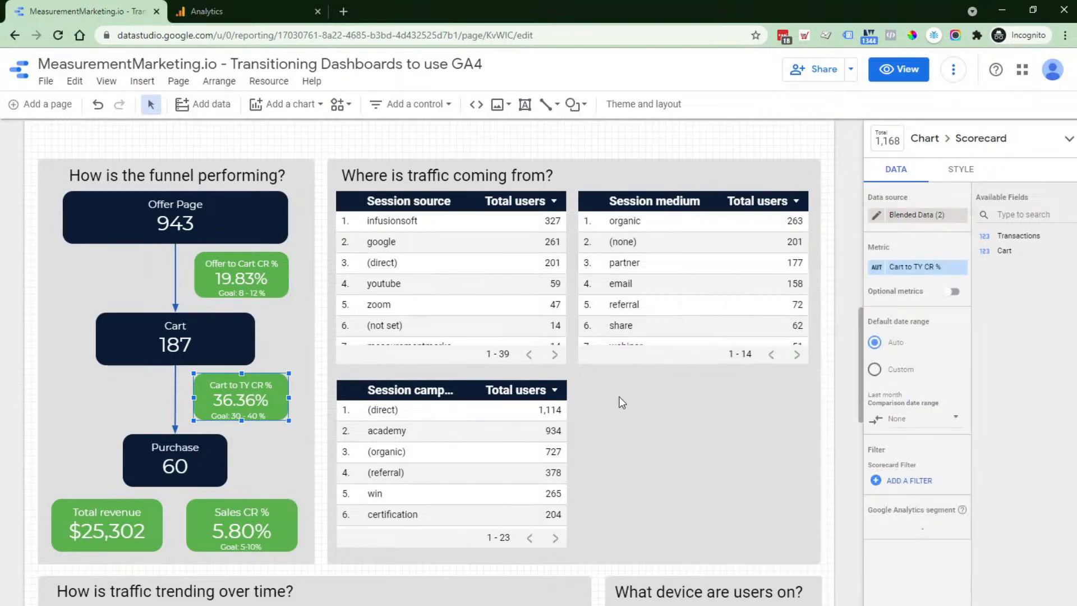
# Blend the data of the Purchase and Cart scorecards and delete the resulting Purchase / Cart scorecard
pyautogui.click(140, 465)
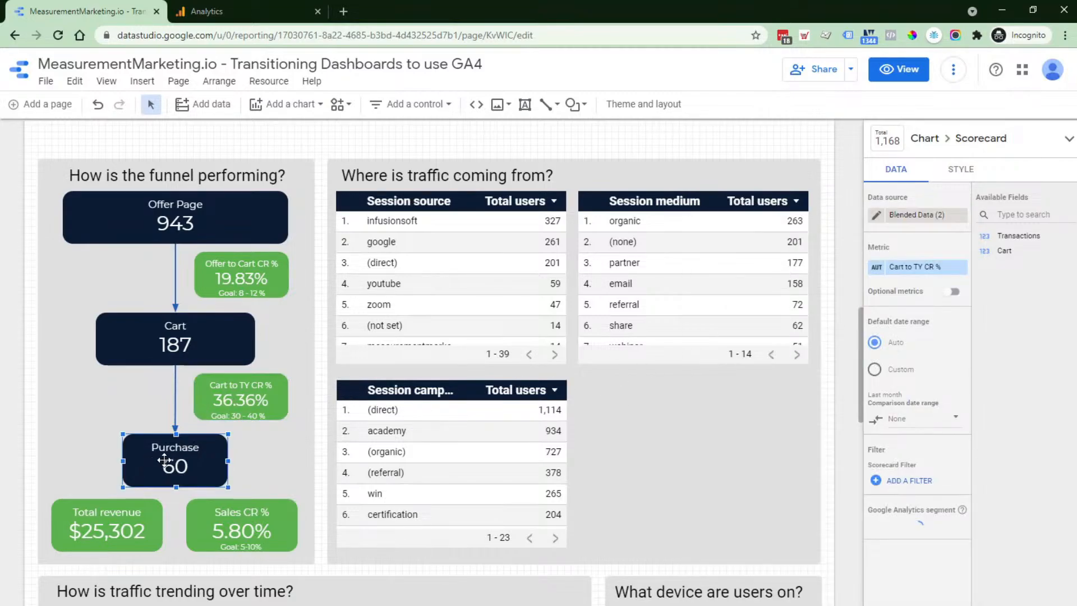
pyautogui.keyDown('shift'); pyautogui.click(158, 337); pyautogui.keyUp('shift')
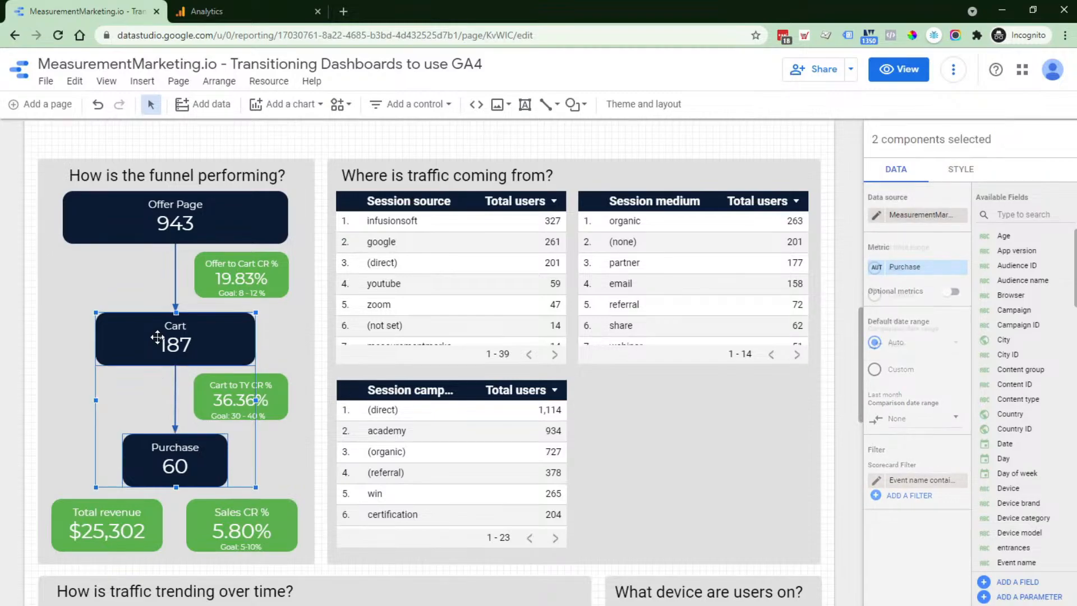
pyautogui.rightClick(158, 337)
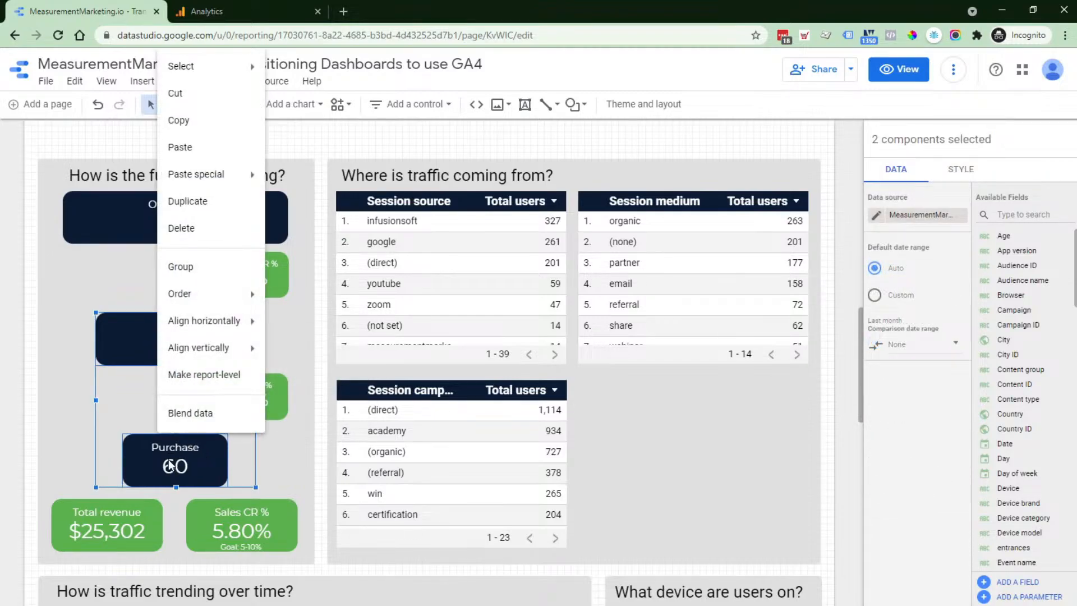
pyautogui.click(180, 415)
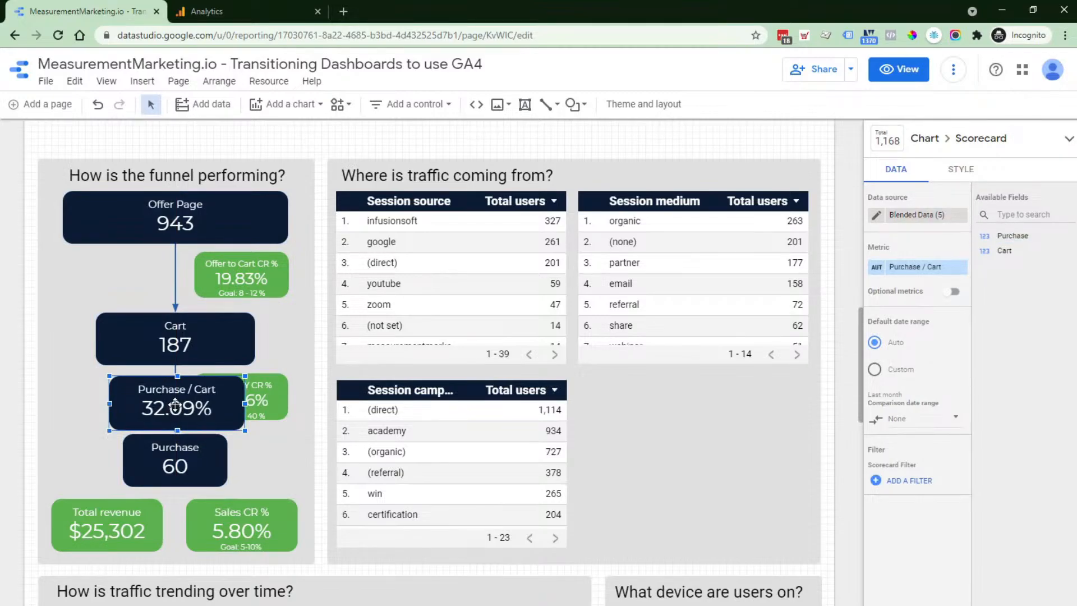
pyautogui.press('Delete')
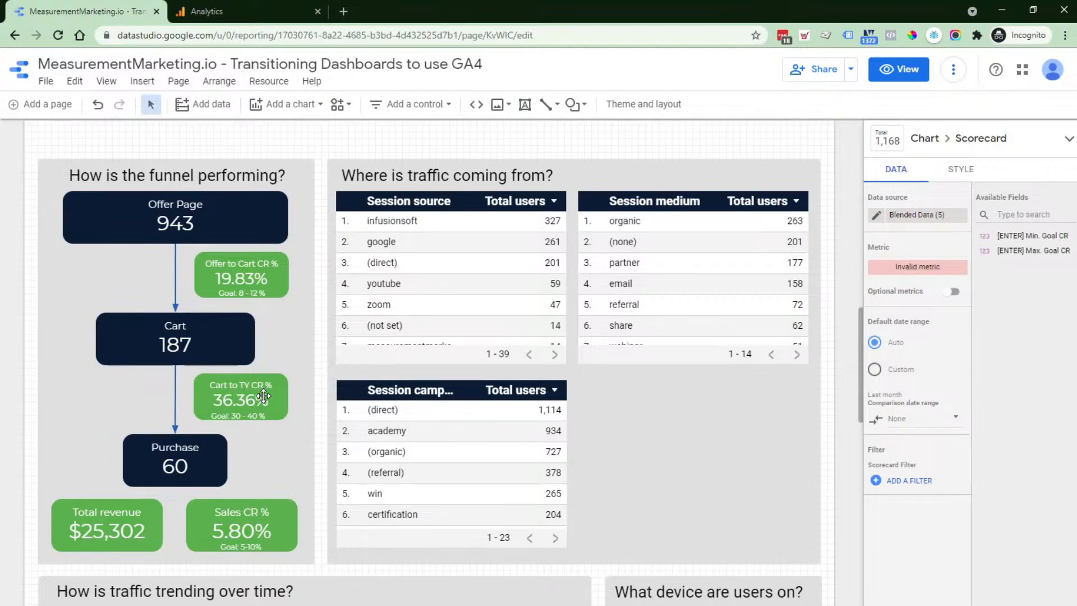
# Switch the Cart to TY CR % scorecard to the Blended Data (5) data source
pyautogui.click(263, 396)
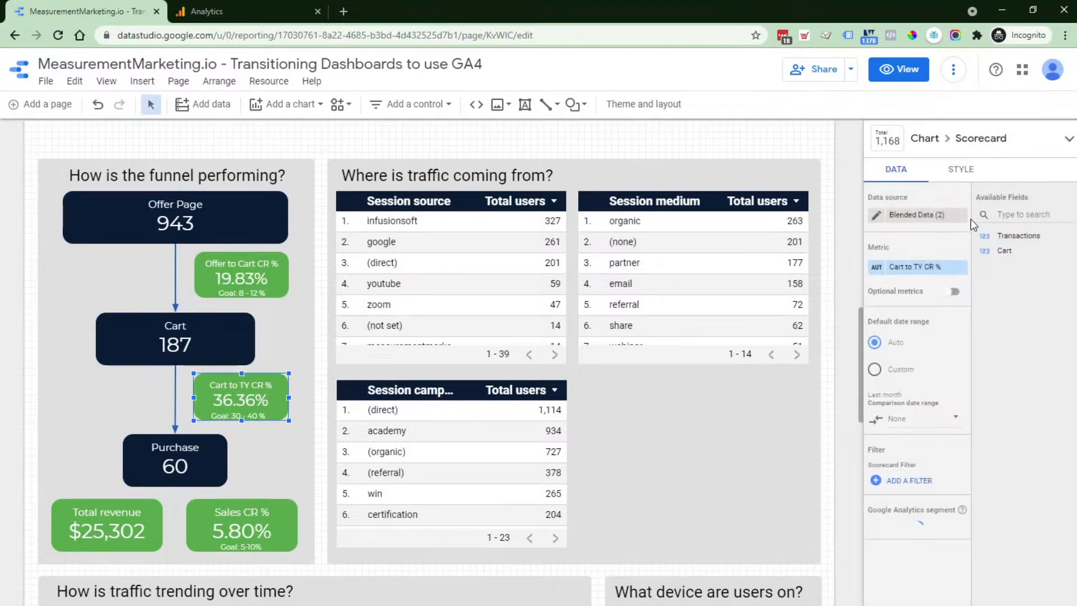
pyautogui.click(961, 217)
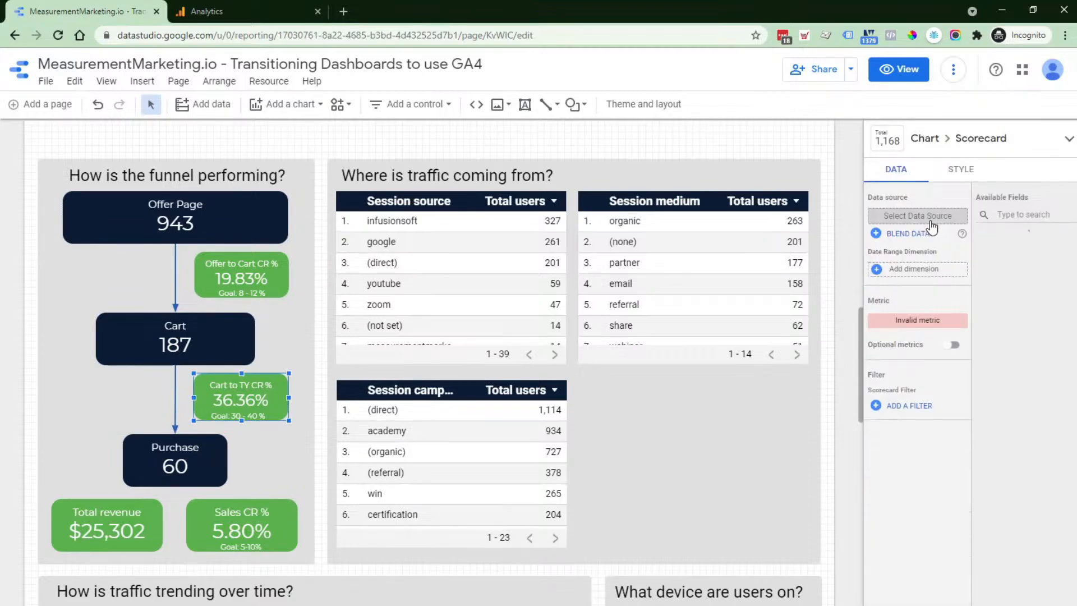
pyautogui.click(933, 225)
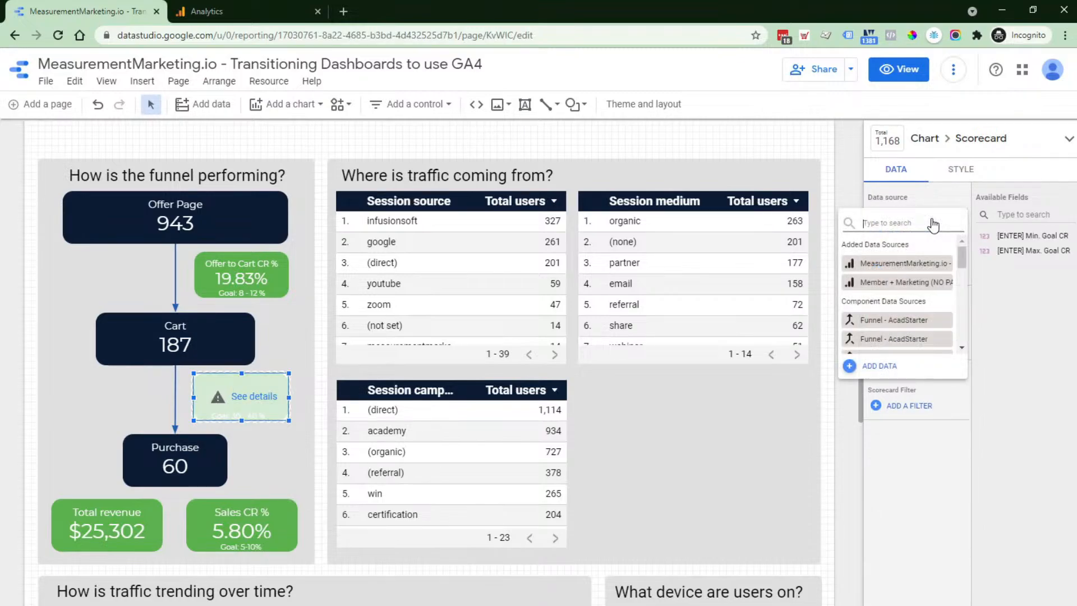
pyautogui.write('5')
pyautogui.click(923, 268)
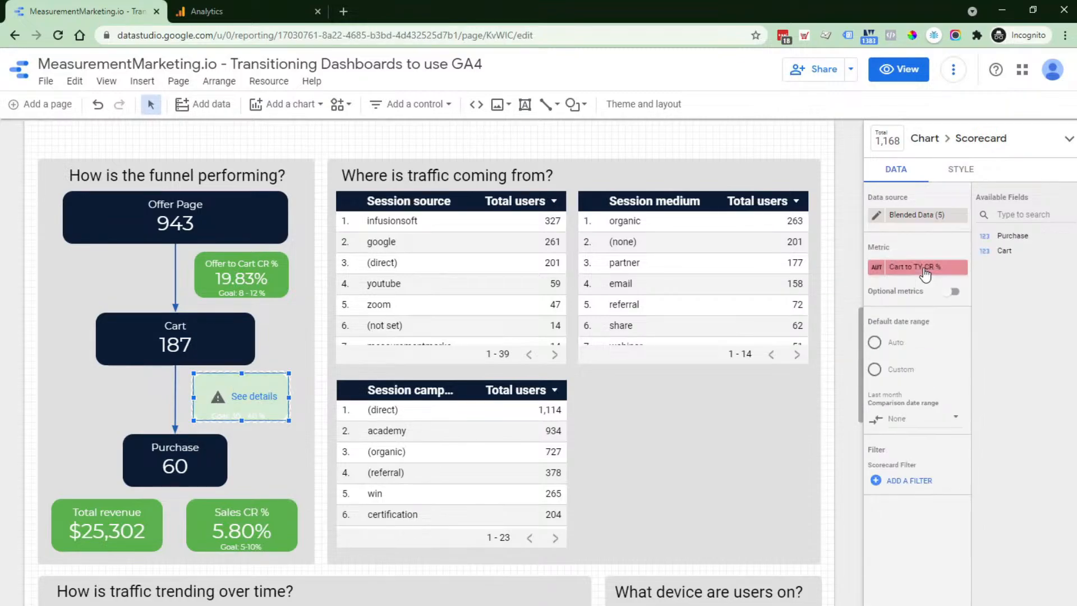
# Replace the invalid formula of the Cart to TY CR % metric with the copied formula
pyautogui.click(878, 269)
pyautogui.hotkey('ctrl', 'a')
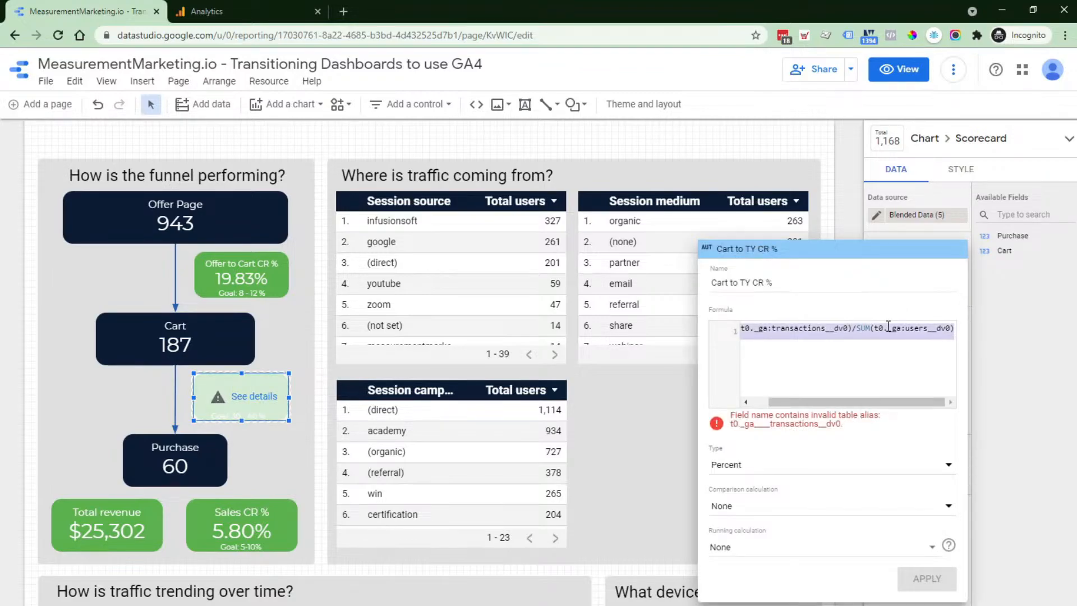
pyautogui.hotkey('ctrl', 'v')
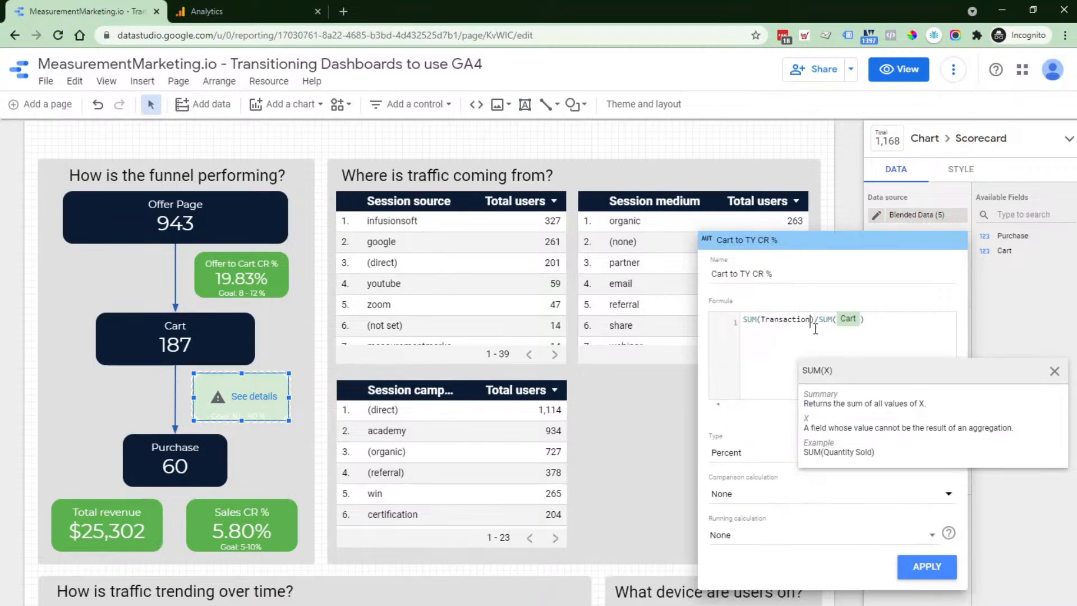
# Replace Transactions with Purchase so the Cart to TY CR % formula reads SUM(Purchase)/SUM(Cart), and apply it
pyautogui.press('BackSpace')
pyautogui.press('BackSpace')
pyautogui.press('BackSpace')
pyautogui.press('BackSpace')
pyautogui.press('BackSpace')
pyautogui.press('BackSpace')
pyautogui.press('BackSpace')
pyautogui.press('BackSpace')
pyautogui.press('BackSpace')
pyautogui.press('BackSpace')
pyautogui.press('BackSpace')
pyautogui.press('BackSpace')
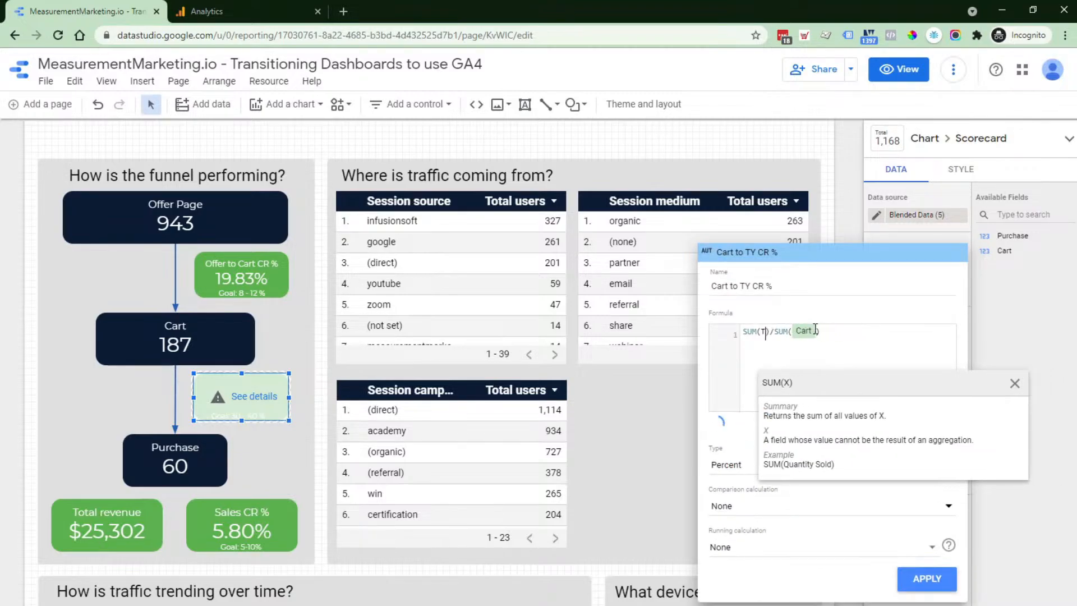
pyautogui.write('pur')
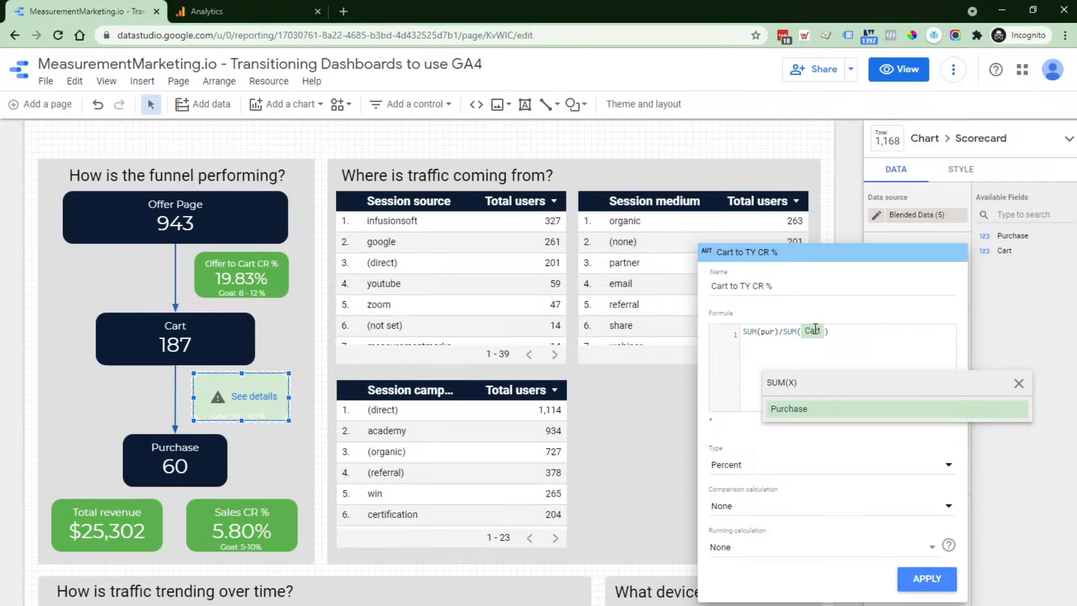
pyautogui.click(822, 420)
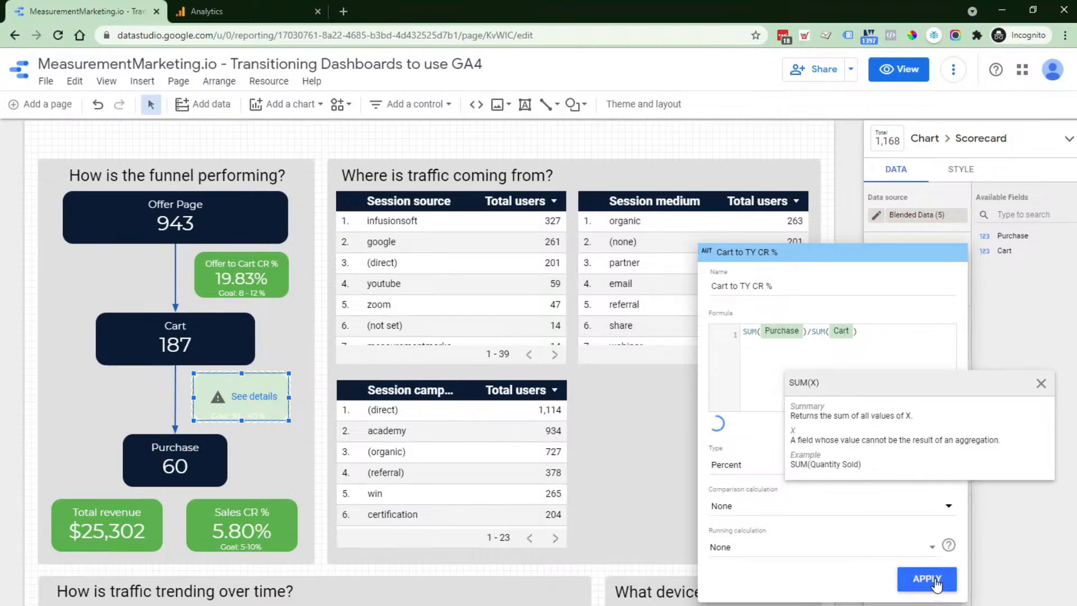
pyautogui.click(927, 578)
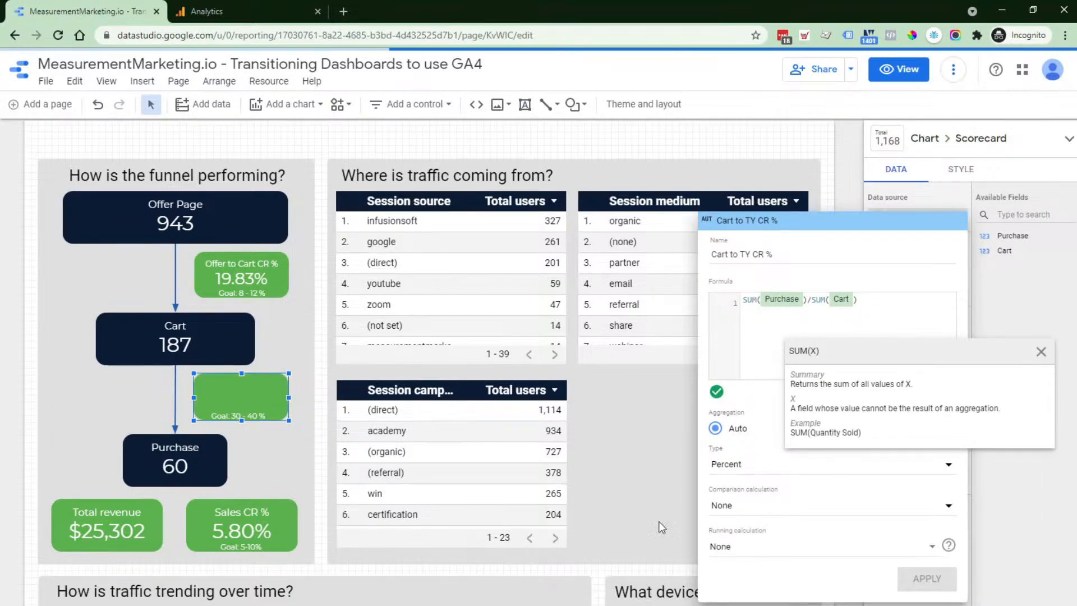
pyautogui.click(68, 367)
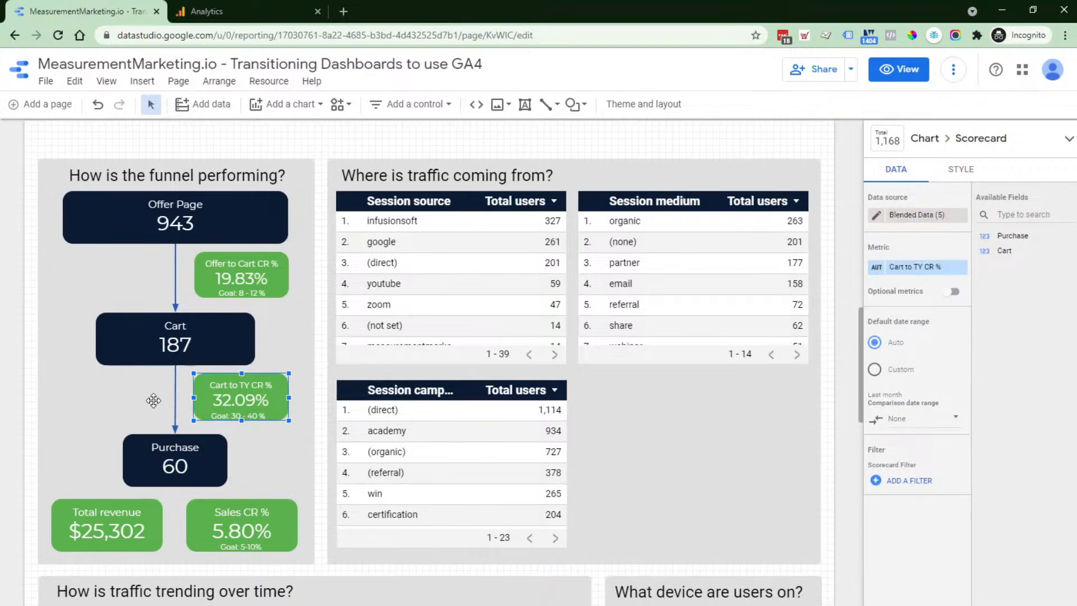
# Blend the data of the Purchase and Offer Page scorecards
pyautogui.scroll(-2, 153, 399)
pyautogui.scroll(2, 186, 426)
pyautogui.click(178, 452)
pyautogui.keyDown('shift'); pyautogui.click(190, 205); pyautogui.keyUp('shift')
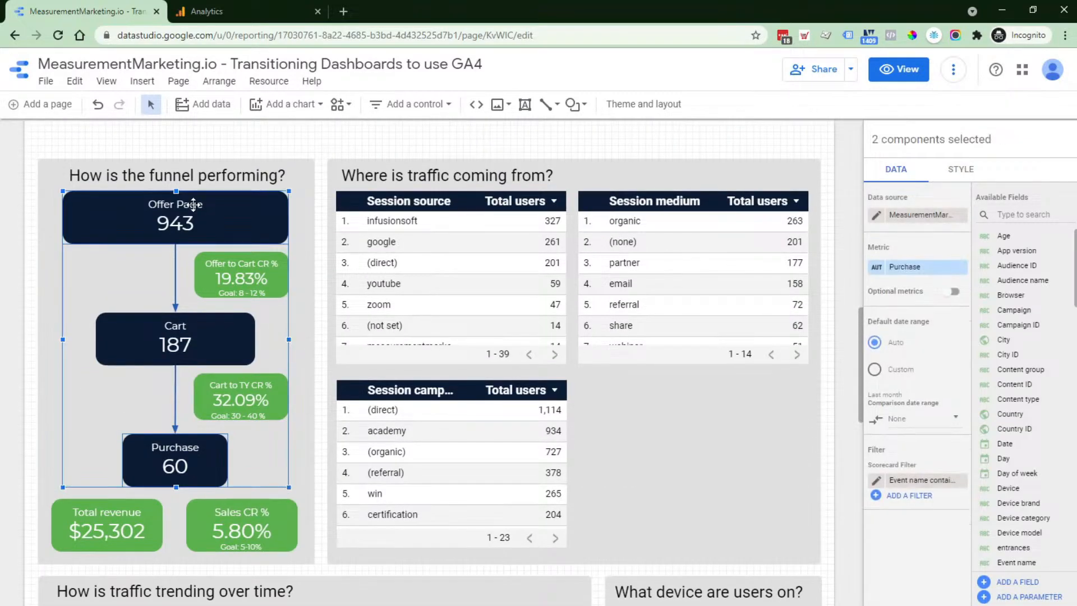
pyautogui.rightClick(195, 204)
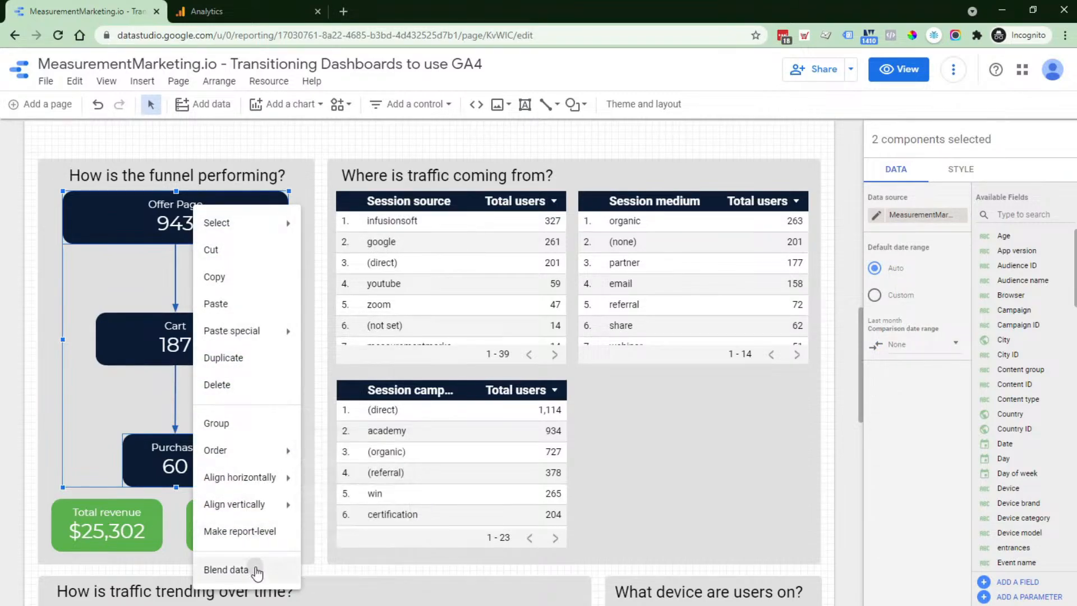
pyautogui.click(254, 569)
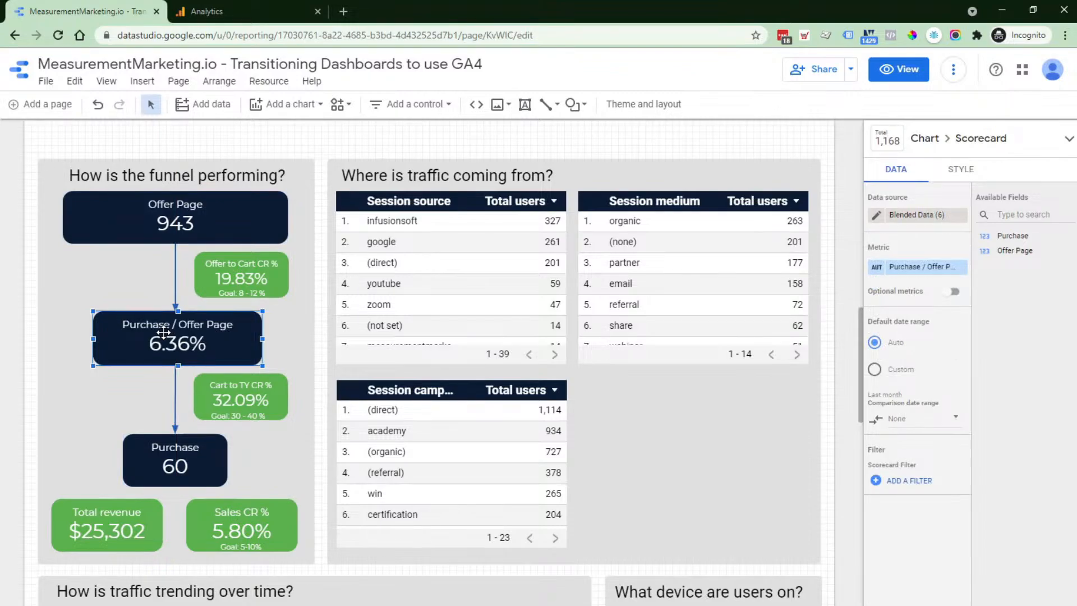
# Delete the blended Purchase / Offer Page scorecard and select the Sales CR % scorecard
pyautogui.press('Delete')
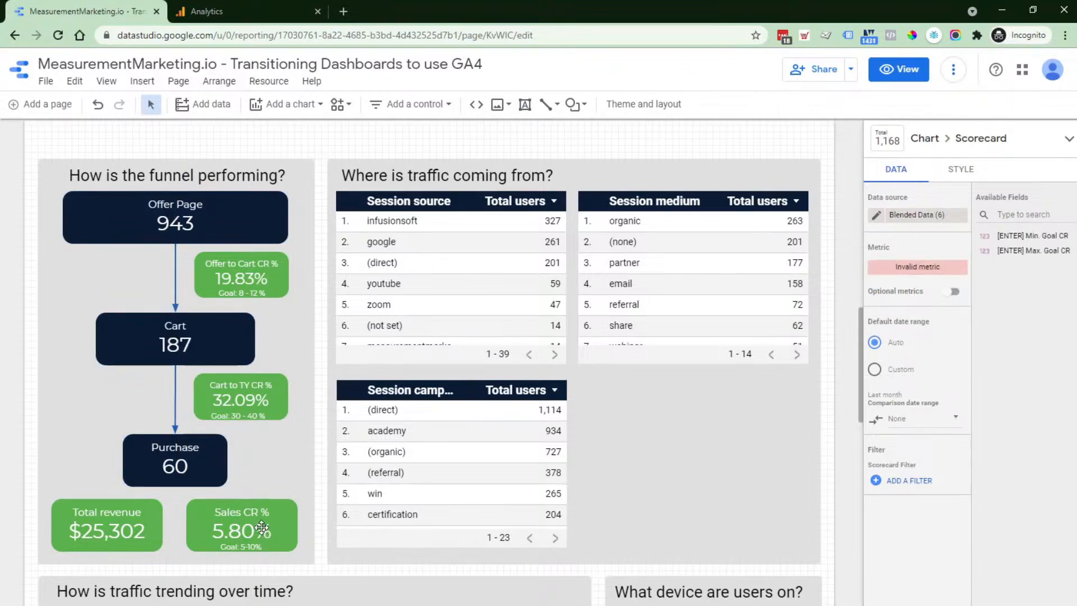
pyautogui.click(272, 547)
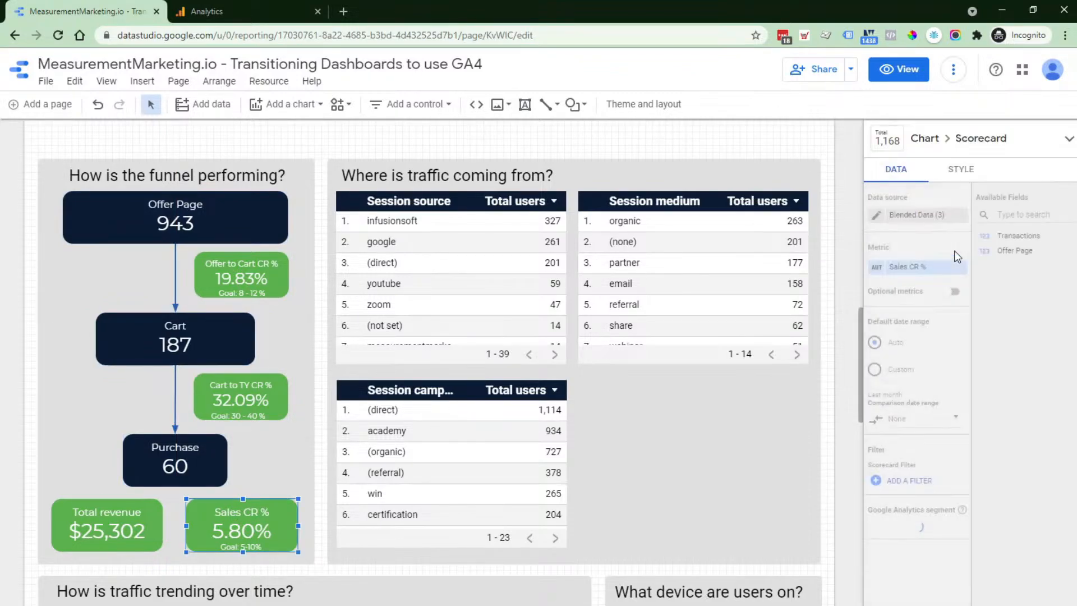
# Replace the data source of the Sales CR % scorecard with Blended Data (6)
pyautogui.click(961, 216)
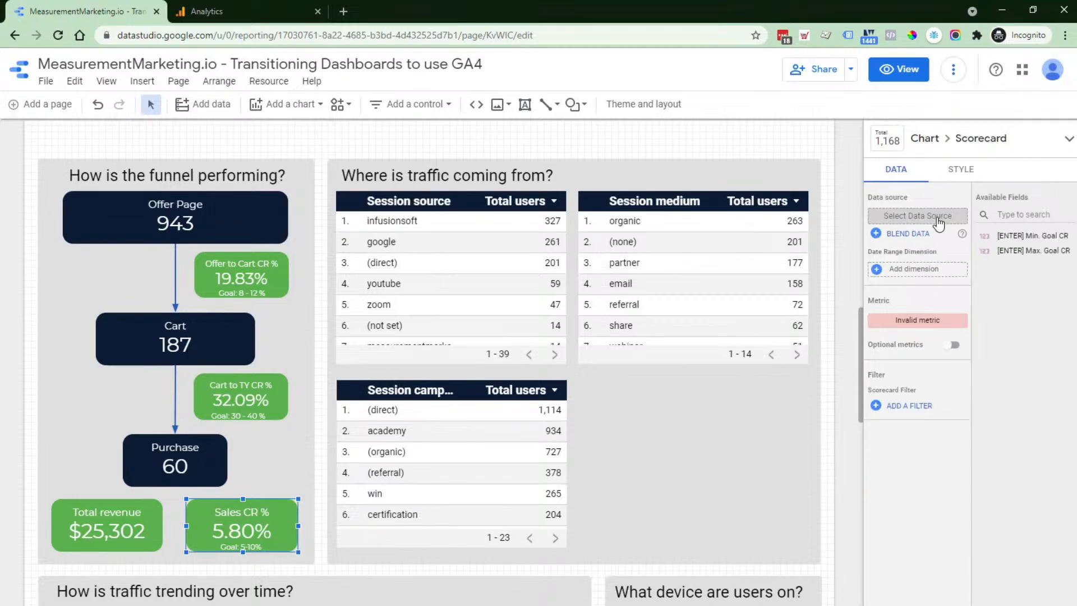
pyautogui.click(932, 216)
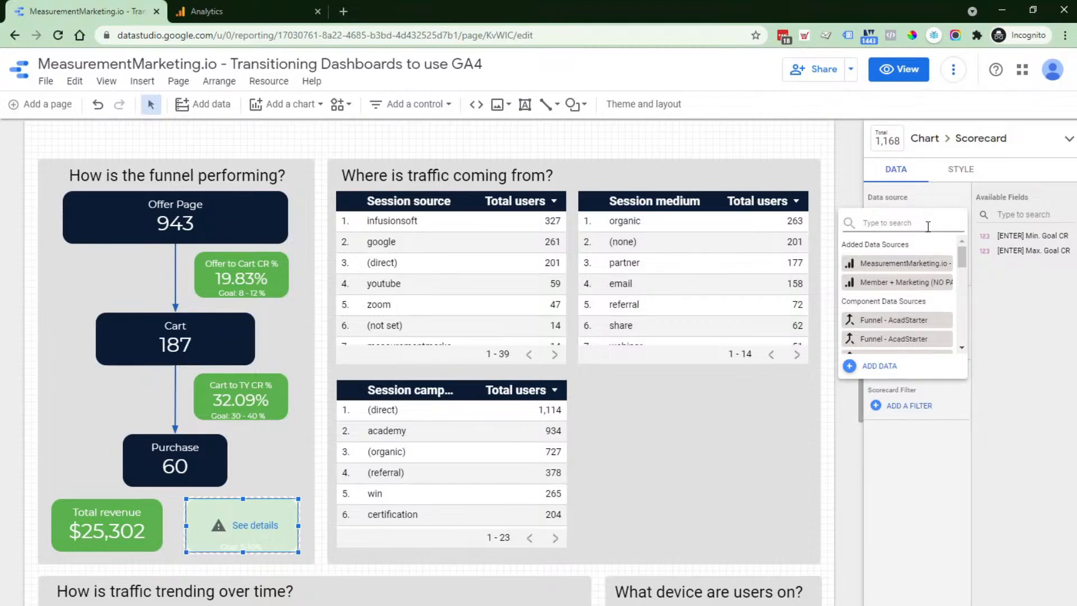
pyautogui.write('blend')
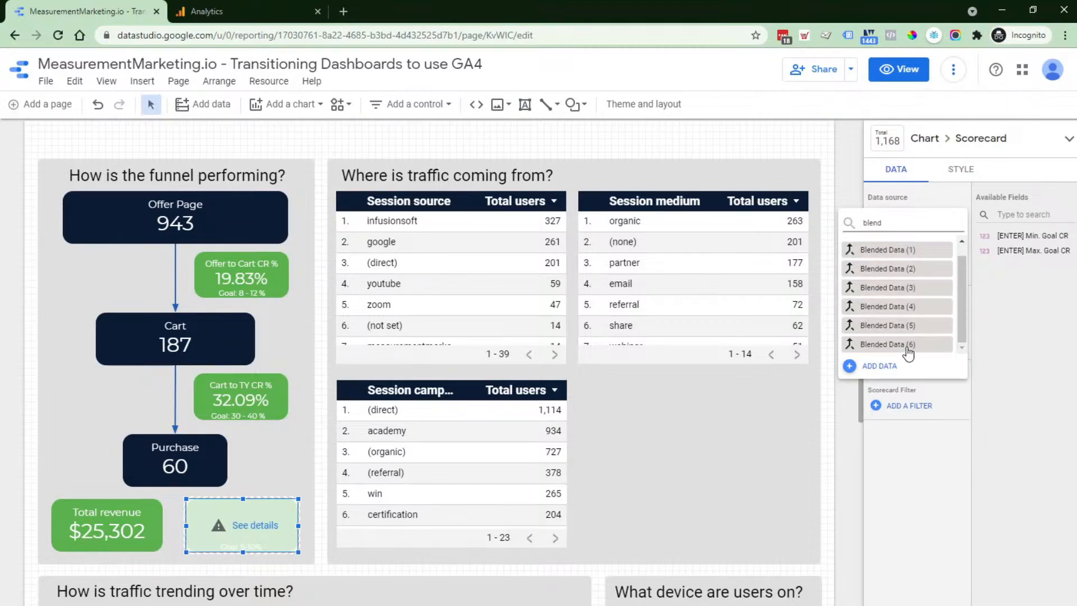
pyautogui.click(908, 353)
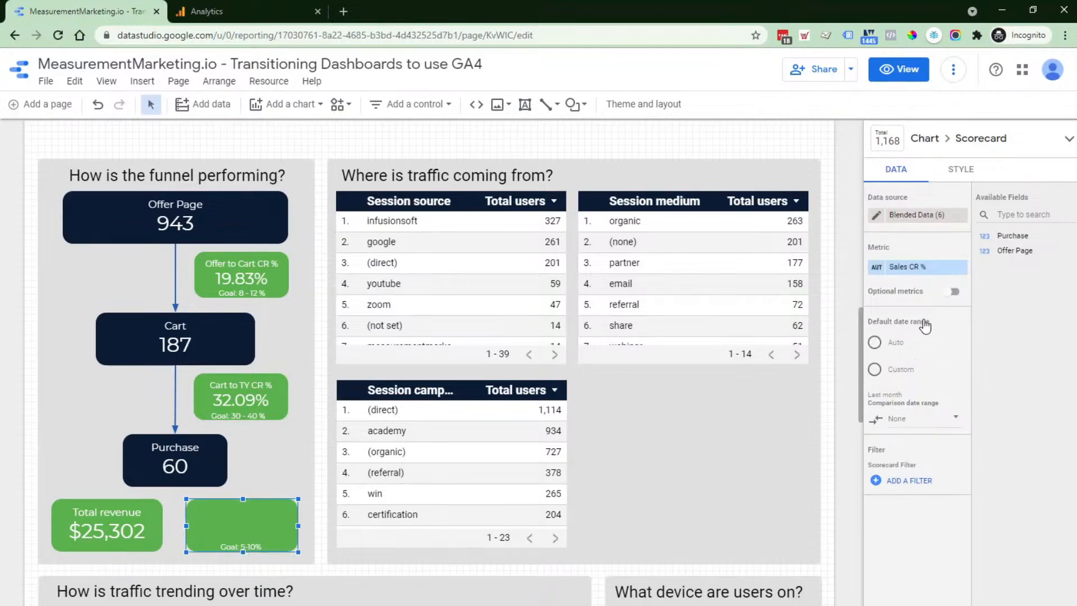
# Open the Sales CR % metric for editing and clear its invalid formula
pyautogui.click(884, 275)
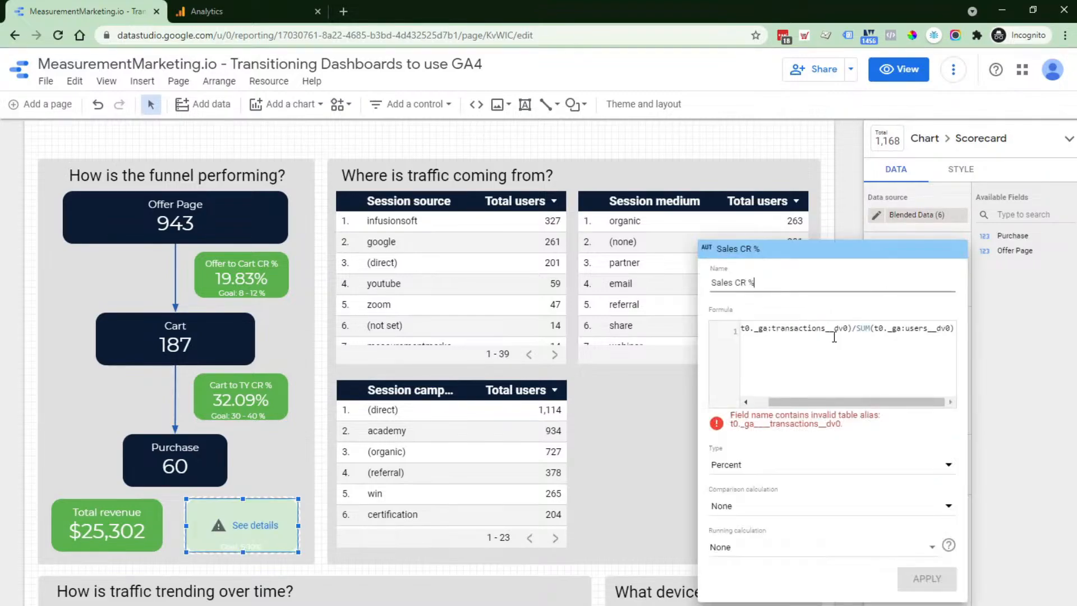
pyautogui.click(835, 330)
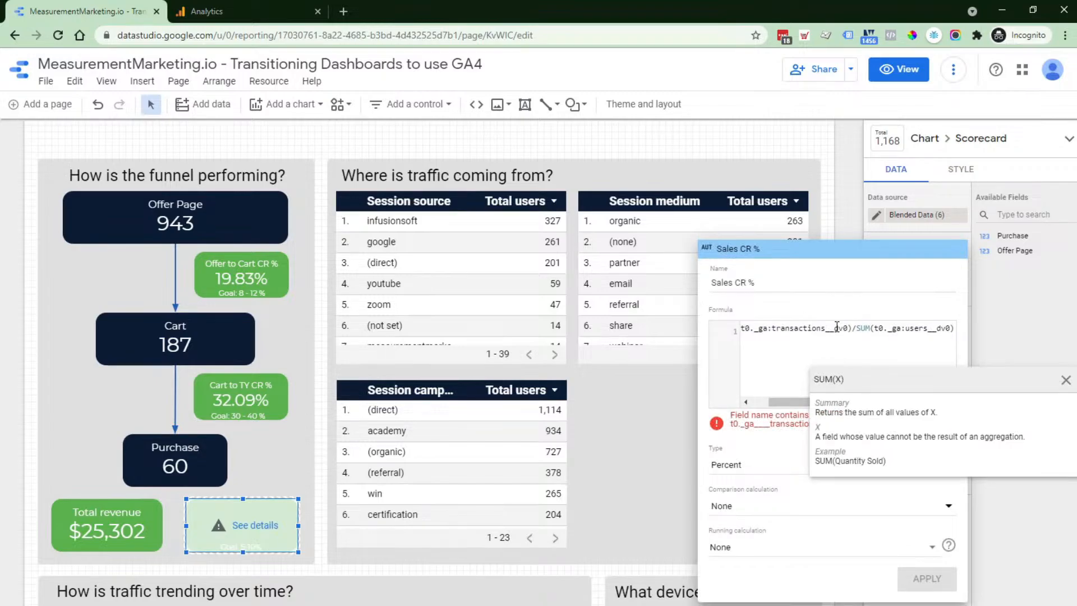
pyautogui.write('sum(')
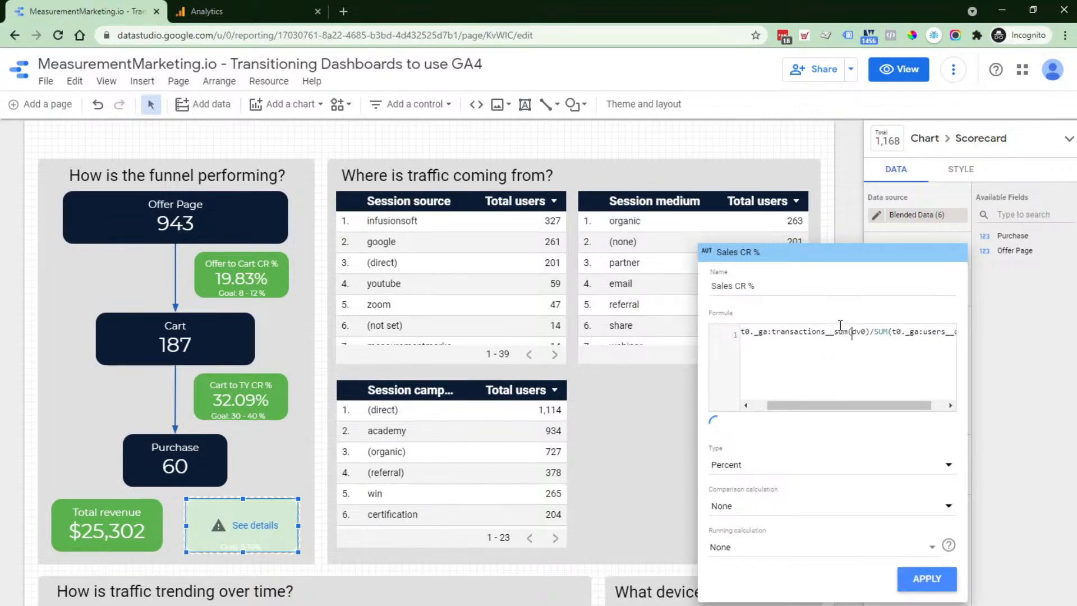
pyautogui.hotkey('ctrl', 'a')
pyautogui.press('BackSpace')
# Enter the formula SUM(Purchase)/SUM(Offer Page) for the Sales CR % metric and apply it
pyautogui.write('sum')
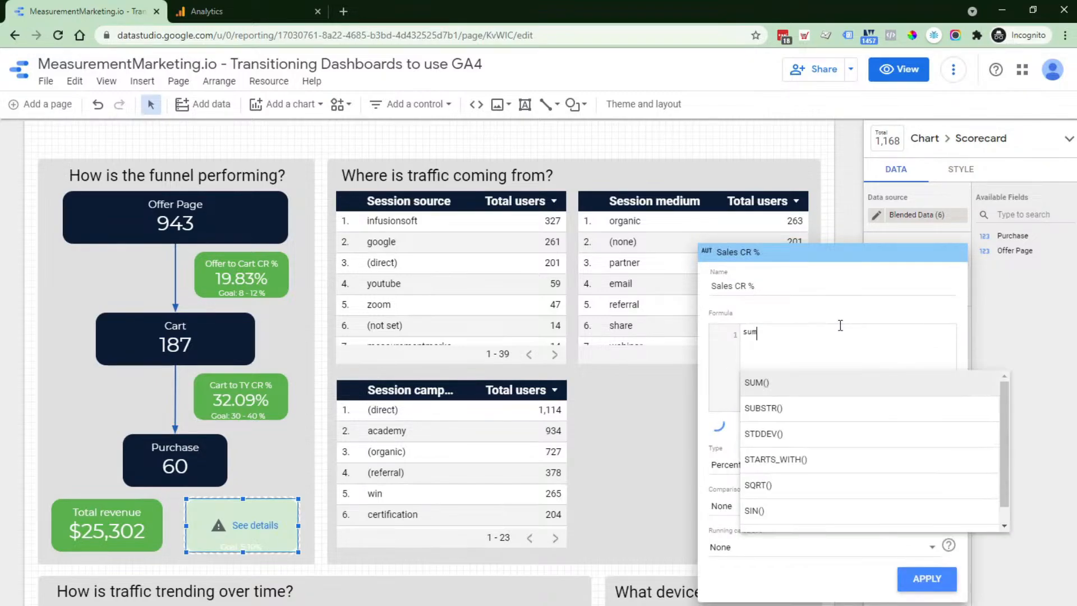
pyautogui.press('Return')
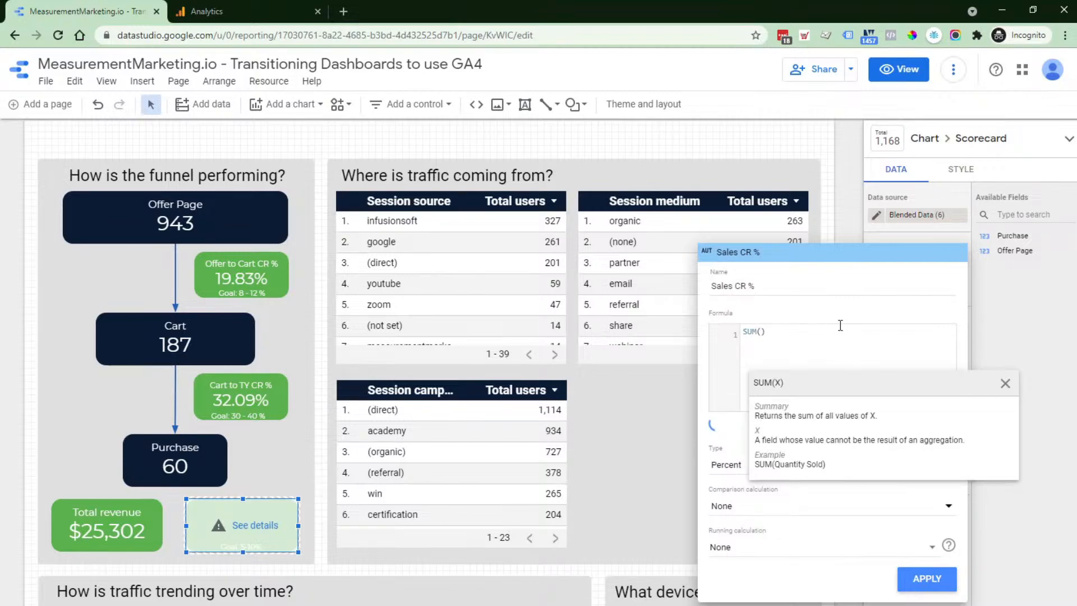
pyautogui.write('pur')
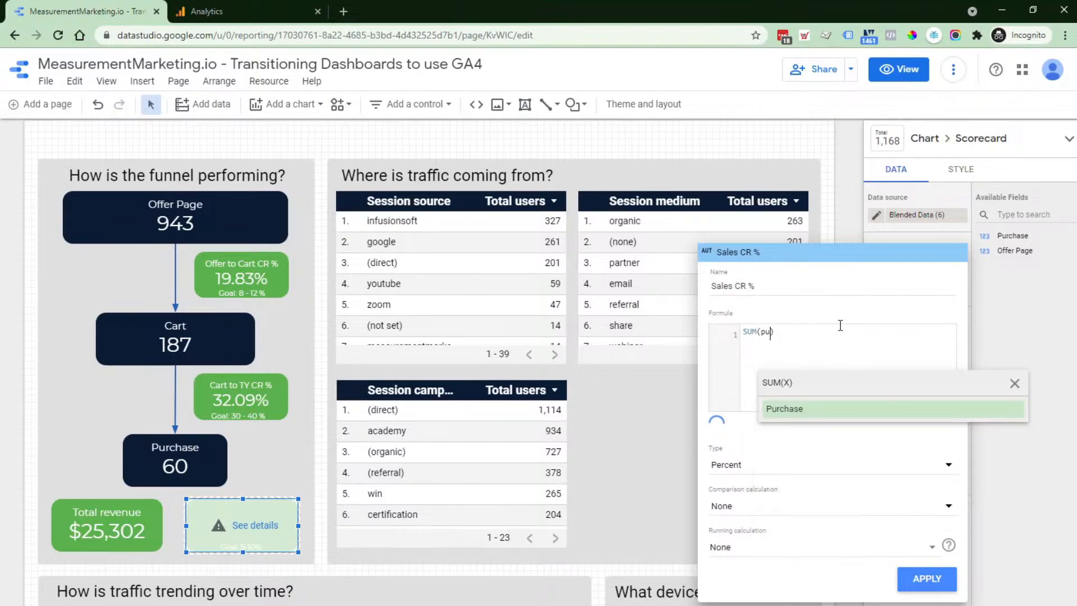
pyautogui.press('Return')
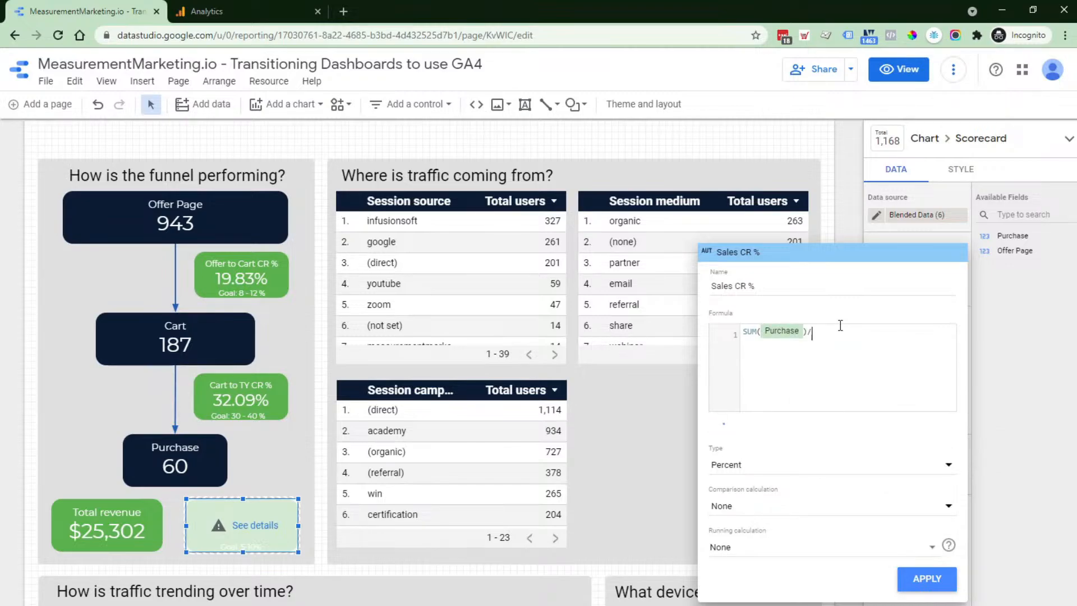
pyautogui.write('/sum')
pyautogui.press('Return')
pyautogui.write('off')
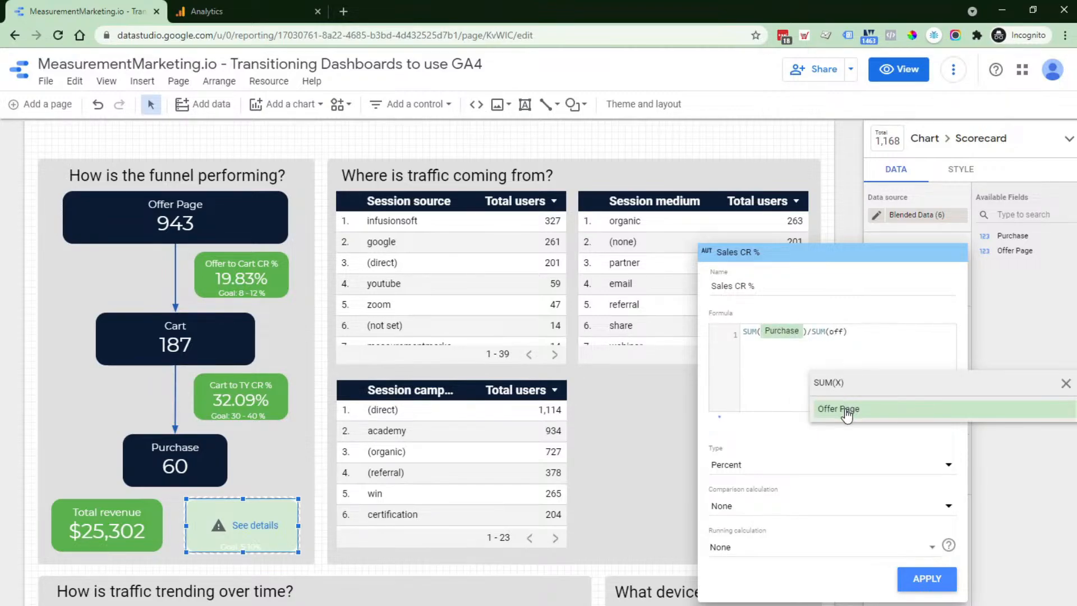
pyautogui.press('Return')
pyautogui.click(929, 580)
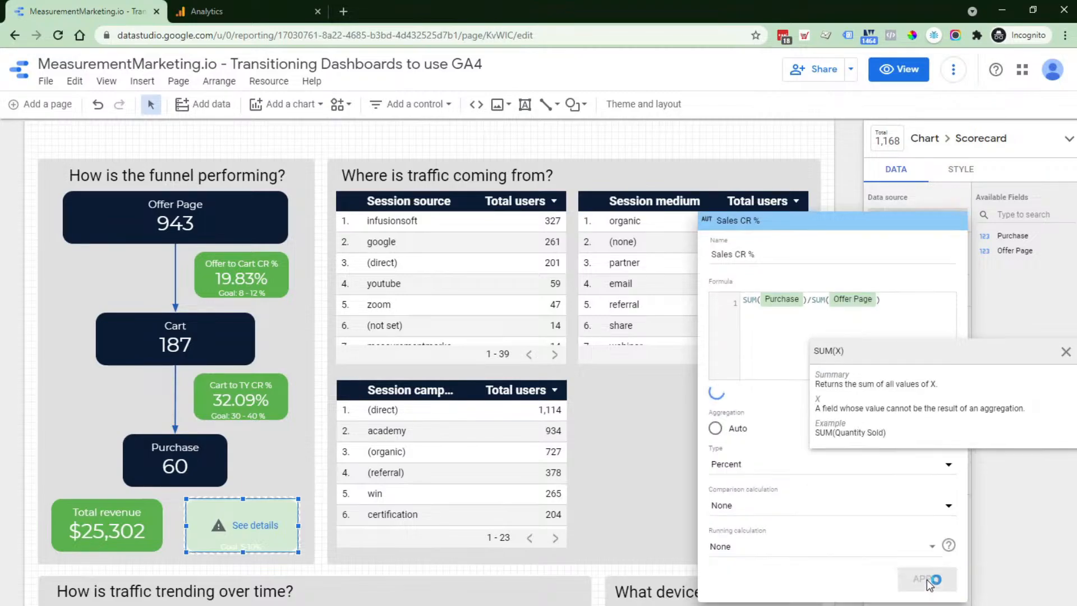
pyautogui.click(857, 176)
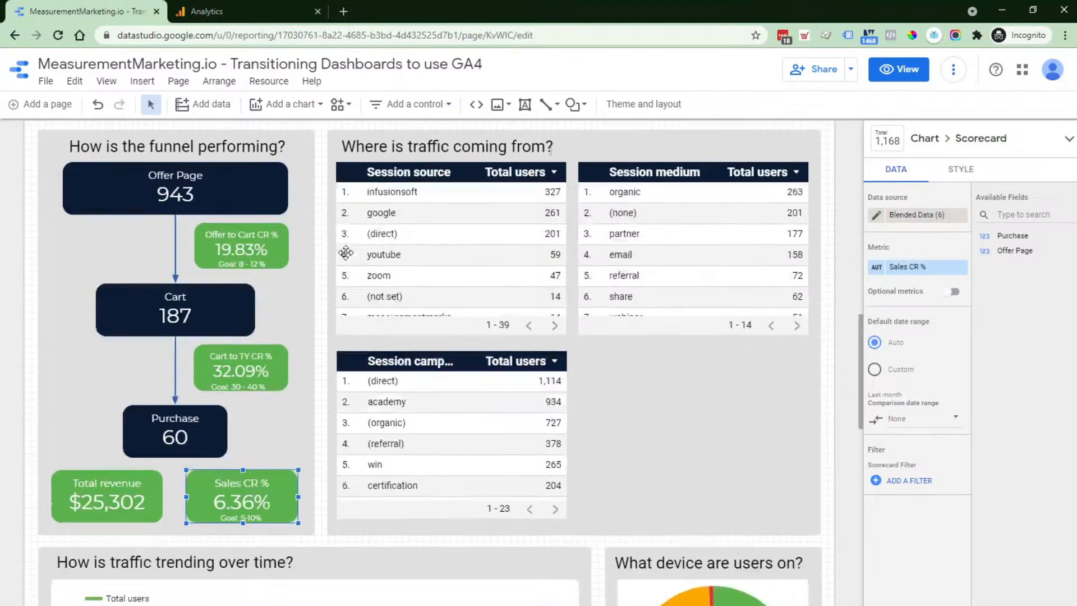
# Switch the report to view mode and look over the original dashboard and its rebuilt GA4 version
pyautogui.scroll(-7, 345, 247)
pyautogui.scroll(7, 345, 246)
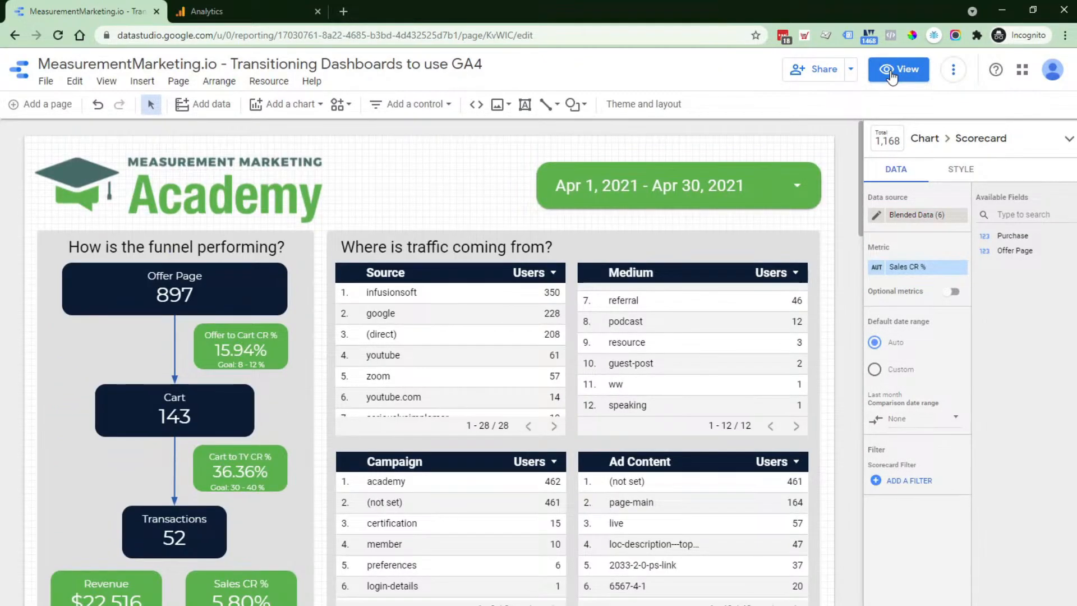
pyautogui.click(897, 69)
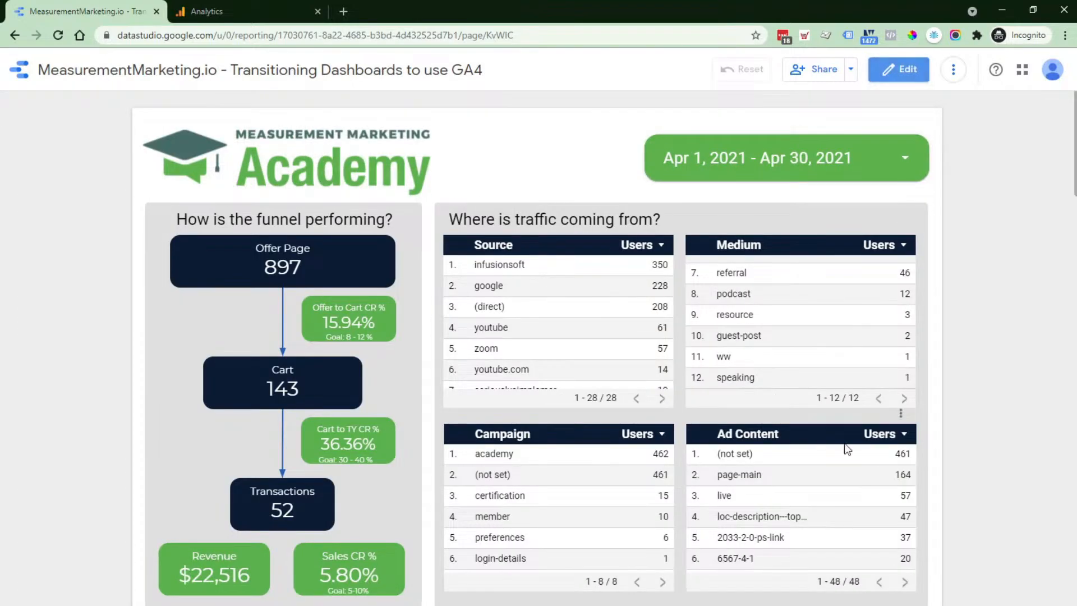
pyautogui.scroll(-4, 847, 449)
pyautogui.scroll(-5, 947, 450)
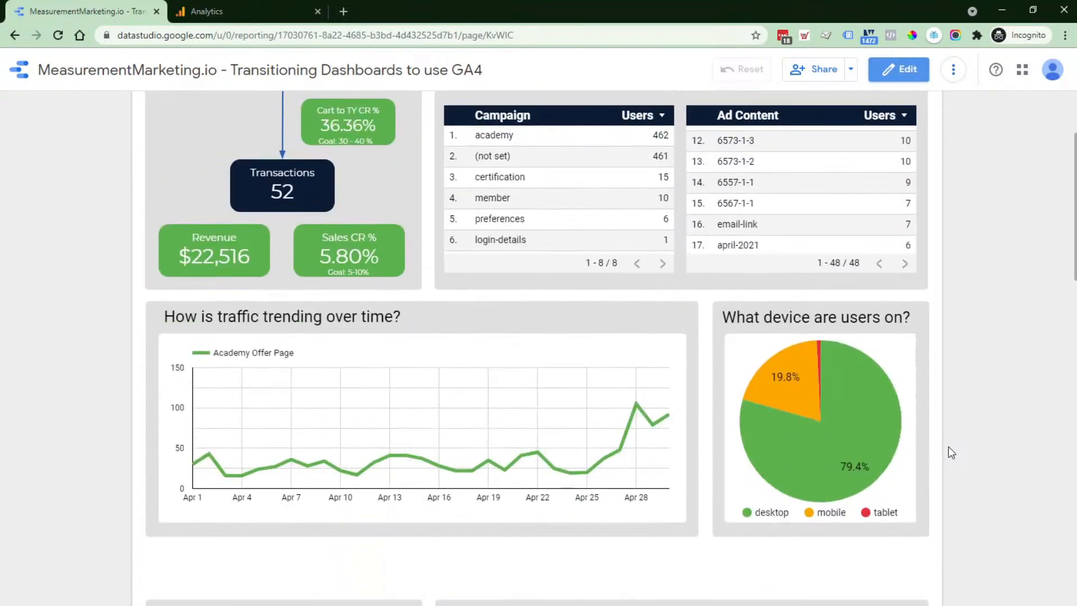
pyautogui.scroll(-6, 940, 439)
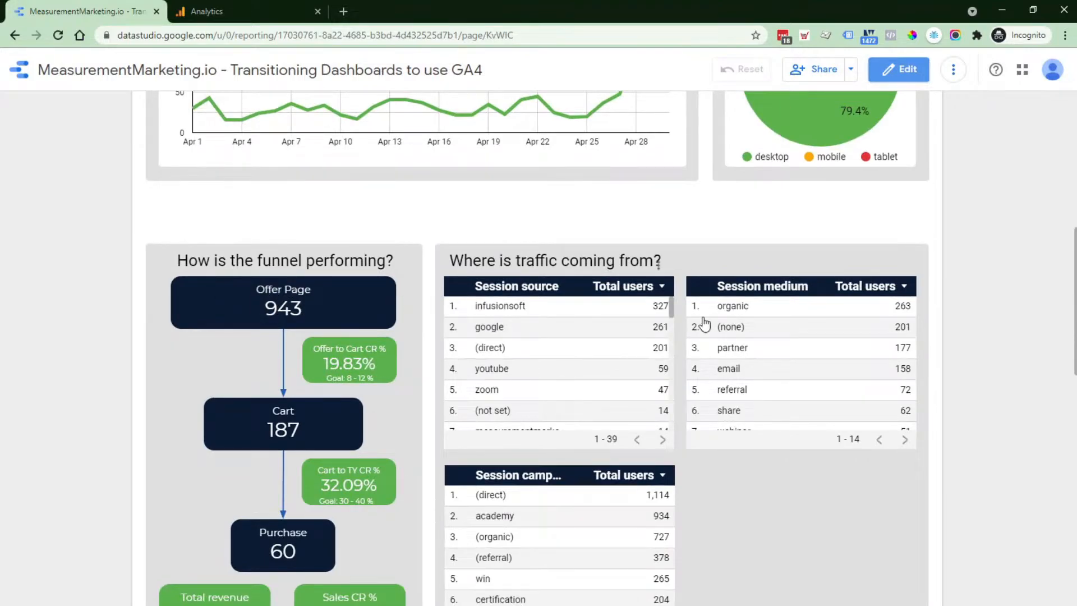
pyautogui.scroll(-4, 760, 455)
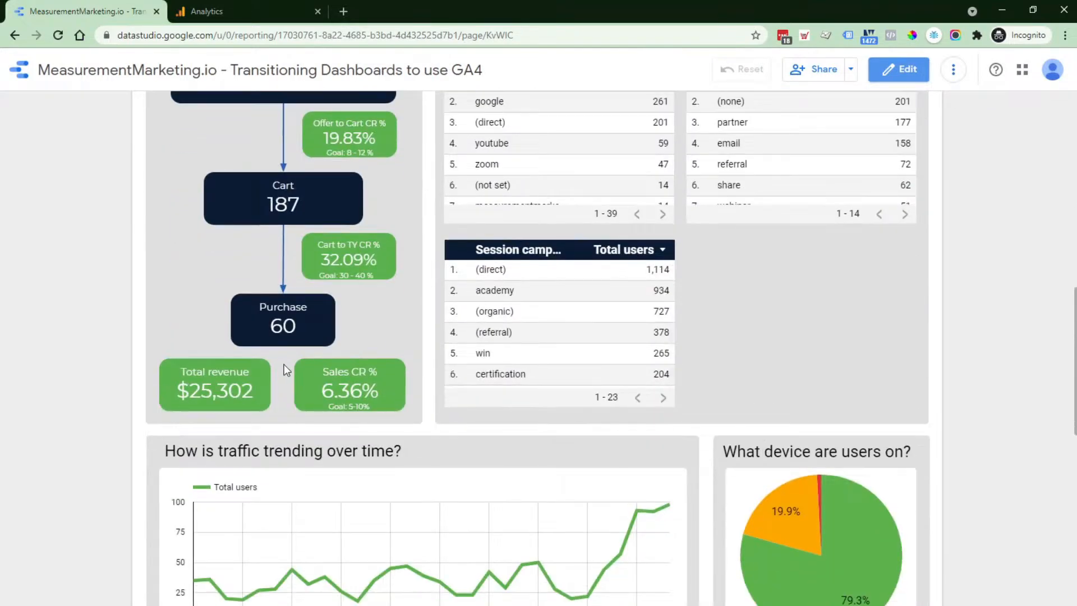
pyautogui.scroll(-7, 282, 348)
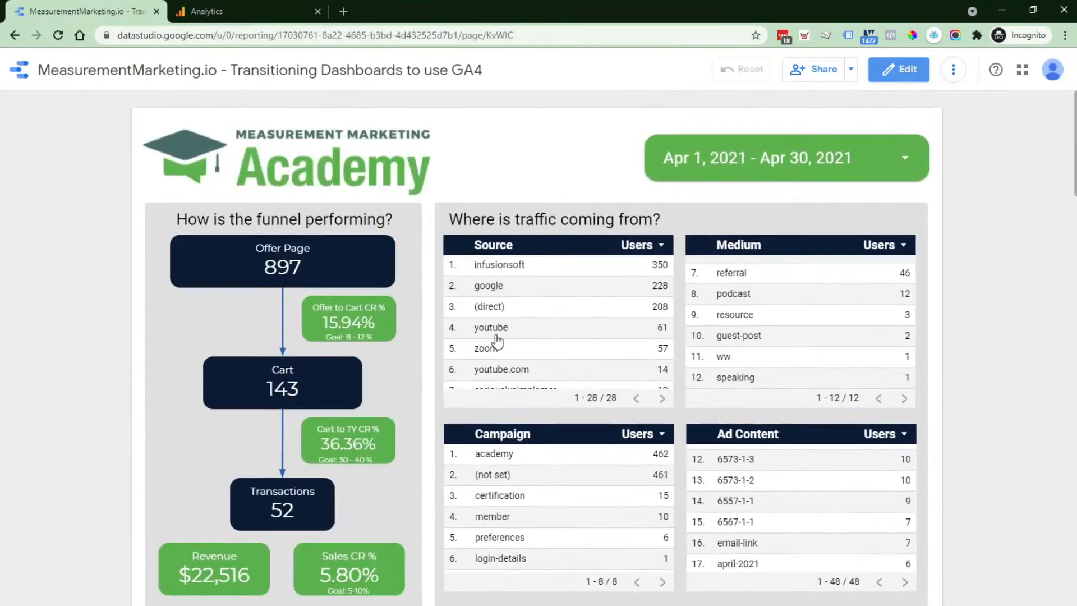
# Compare the funnel scorecards and conversion rates of the original dashboard with those of the GA4 version
pyautogui.scroll(-5, 496, 359)
pyautogui.scroll(-15, 708, 441)
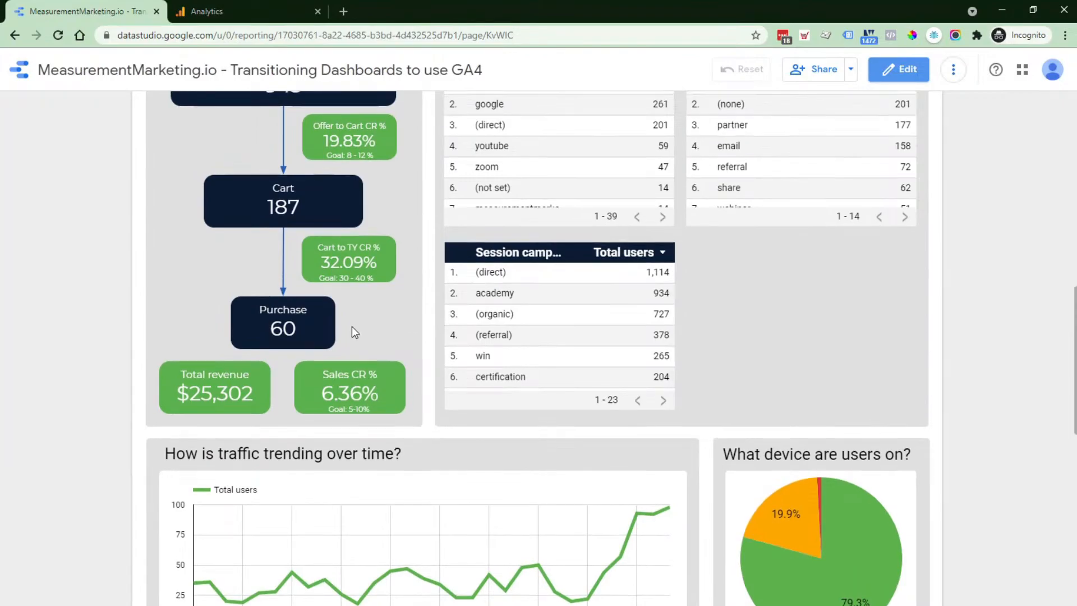
pyautogui.scroll(4, 354, 335)
pyautogui.scroll(-2, 280, 353)
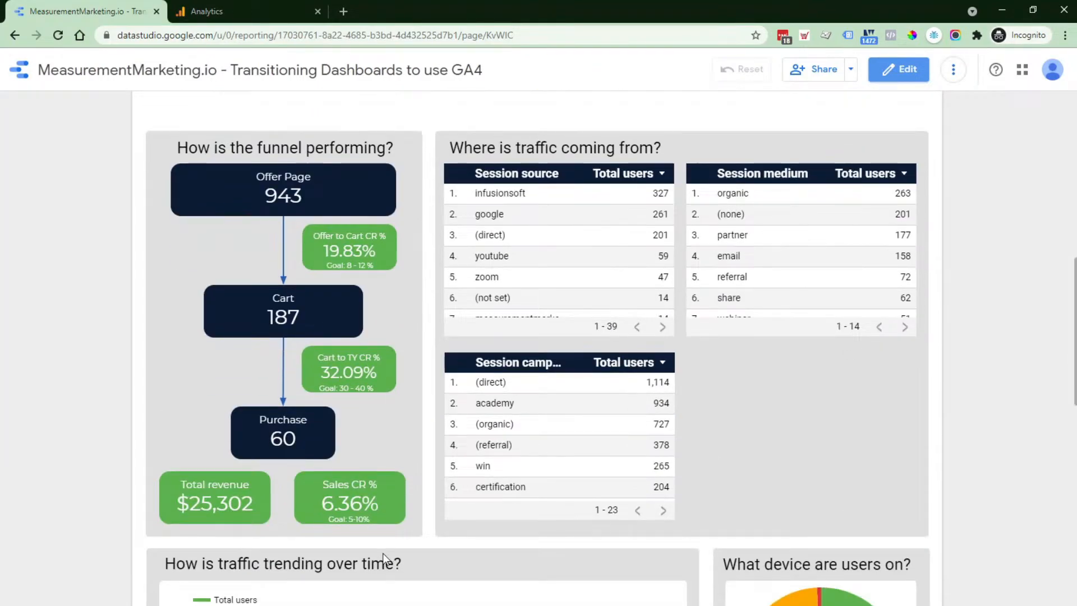
pyautogui.scroll(12, 383, 553)
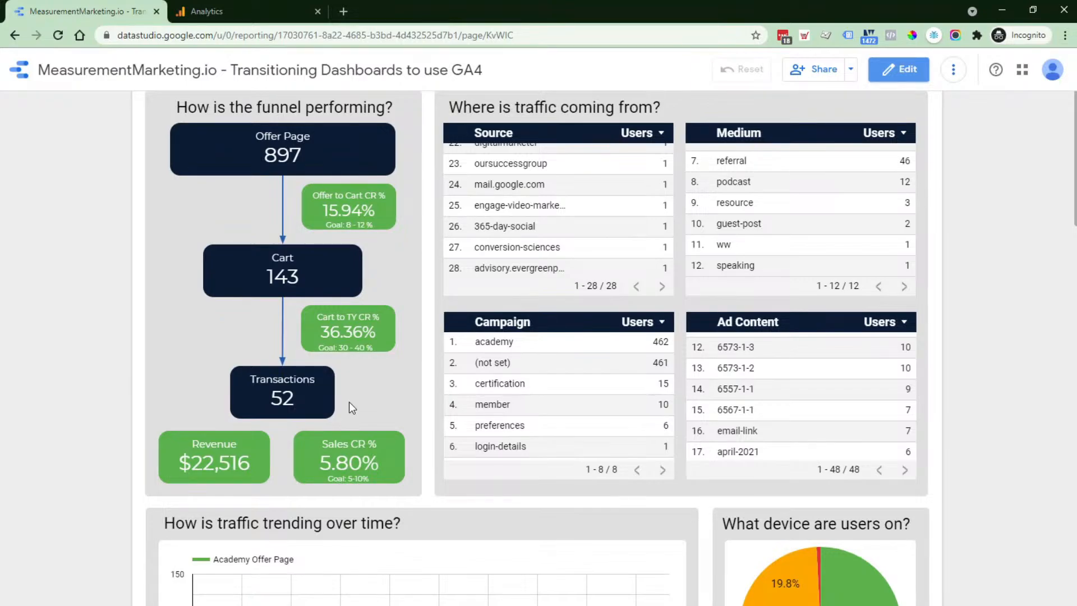
pyautogui.scroll(-12, 349, 401)
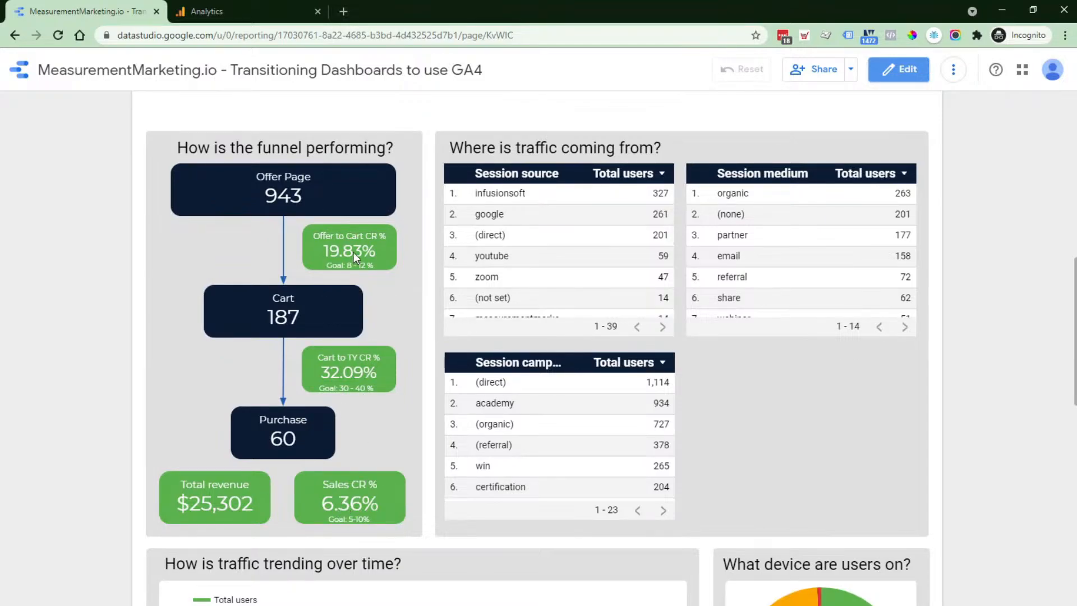
pyautogui.scroll(2, 342, 249)
pyautogui.scroll(-4, 345, 458)
pyautogui.scroll(2, 629, 238)
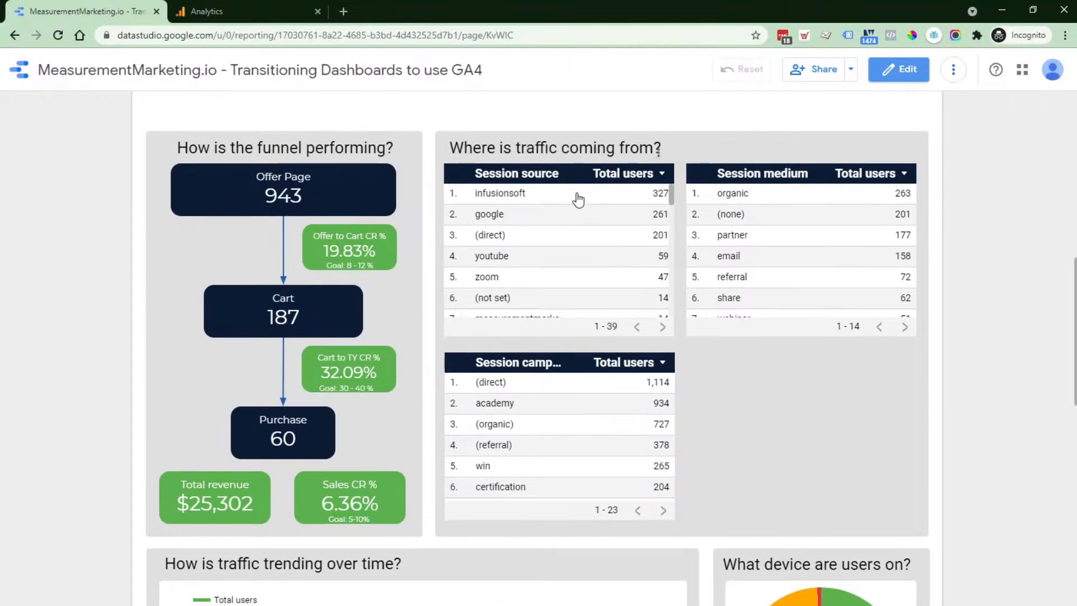
# Filter both dashboards by the infusionsoft source and examine how their scorecards and charts respond
pyautogui.click(577, 194)
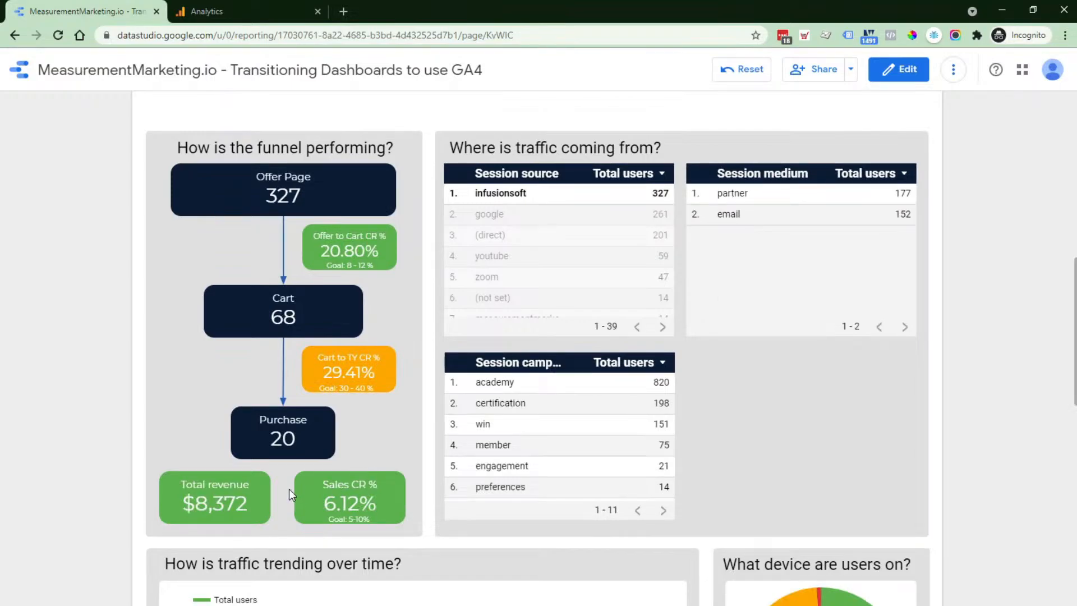
pyautogui.scroll(14, 286, 490)
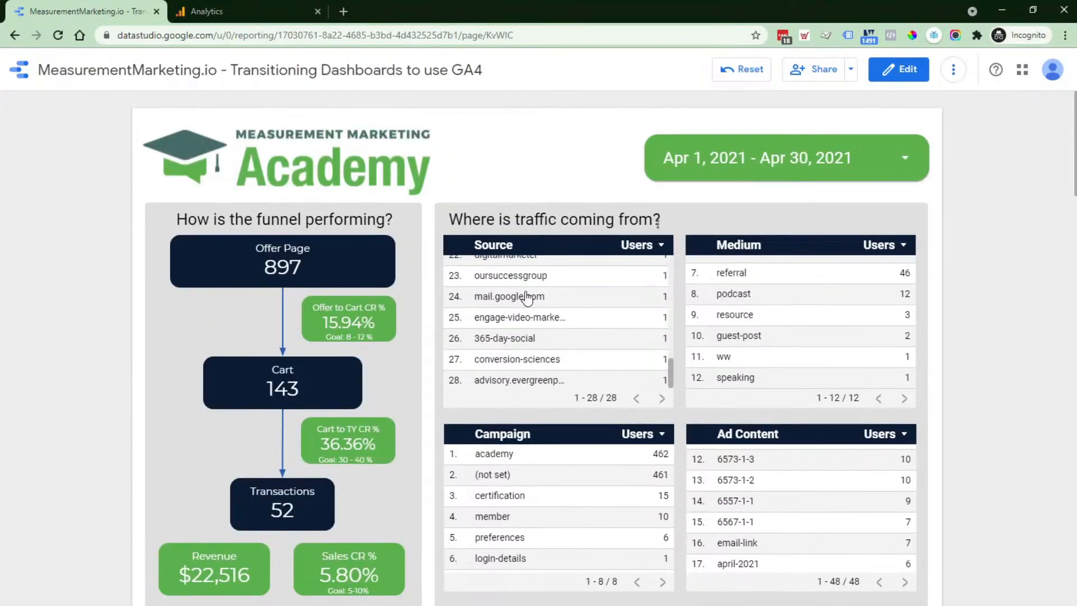
pyautogui.scroll(8, 525, 297)
pyautogui.click(514, 268)
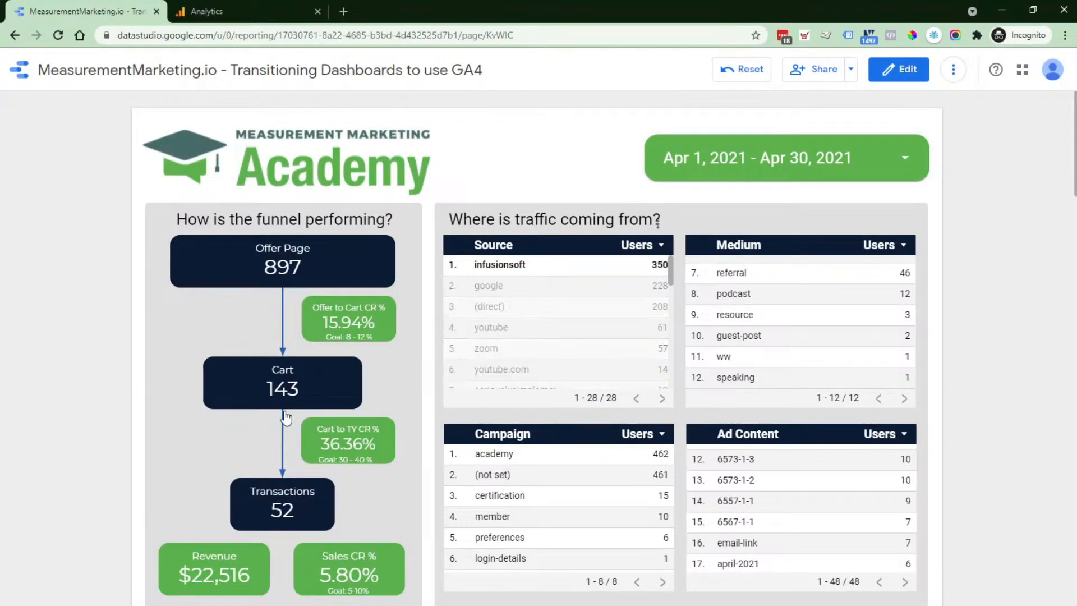
pyautogui.scroll(-12, 274, 412)
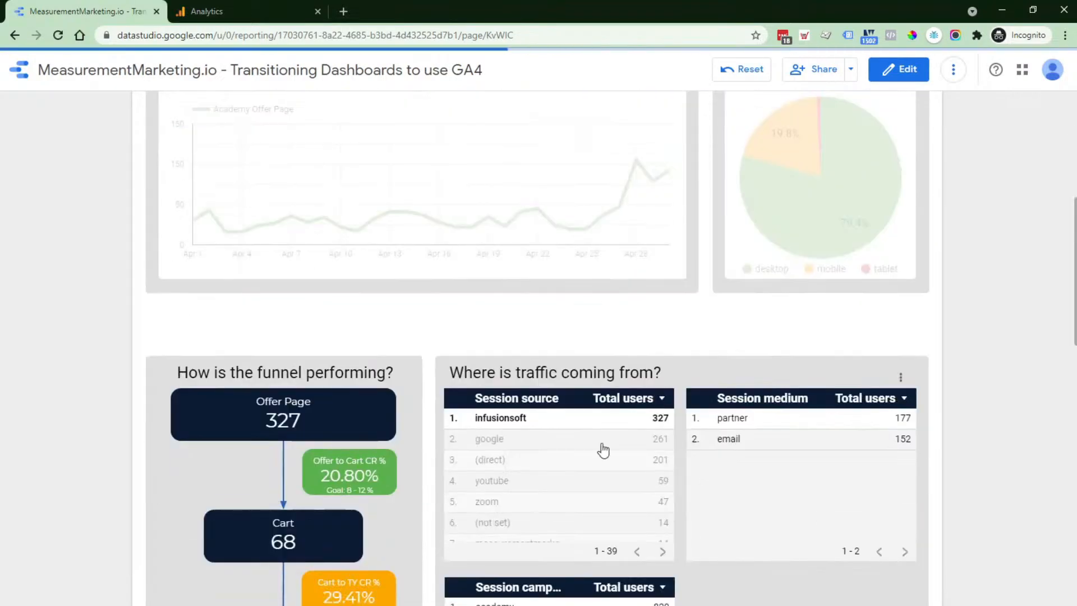
pyautogui.scroll(-6, 247, 361)
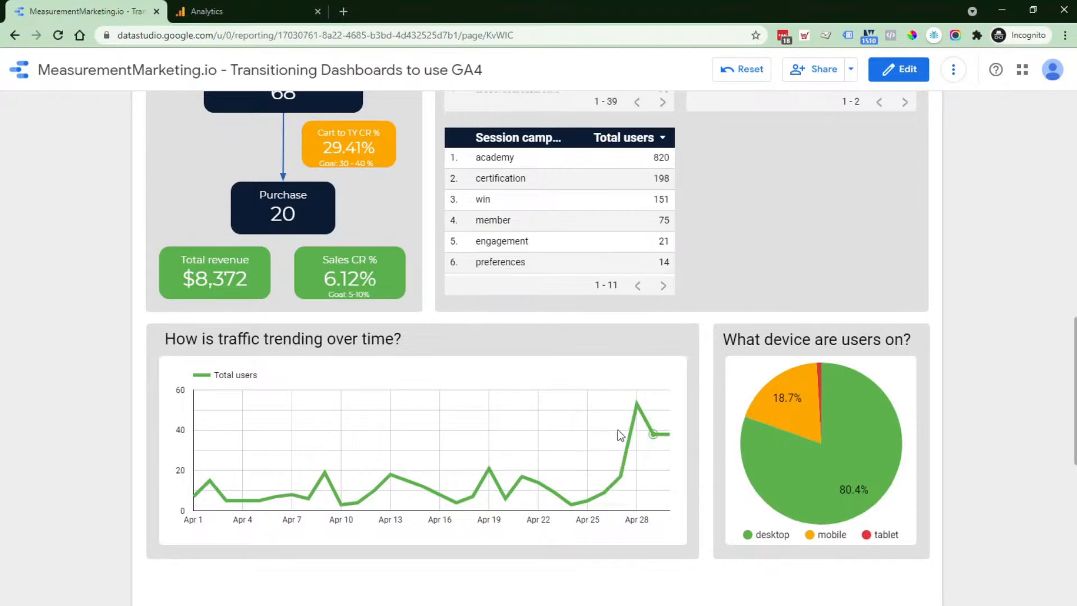
# Return to edit mode, enable the Apply filter interaction on the GA4 traffic trend time series, and switch back to view mode
pyautogui.click(909, 70)
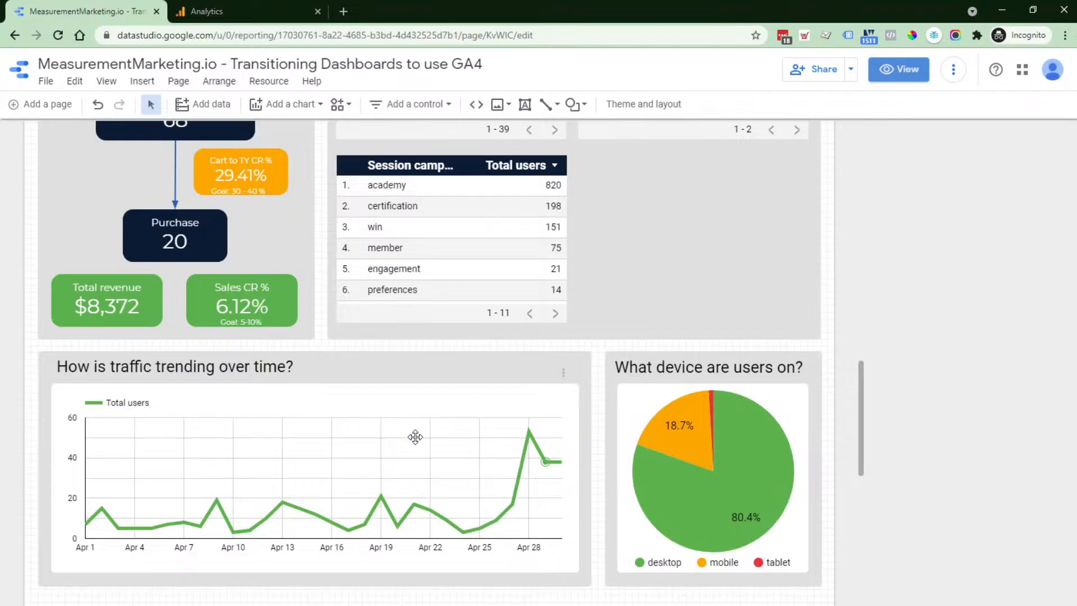
pyautogui.click(415, 435)
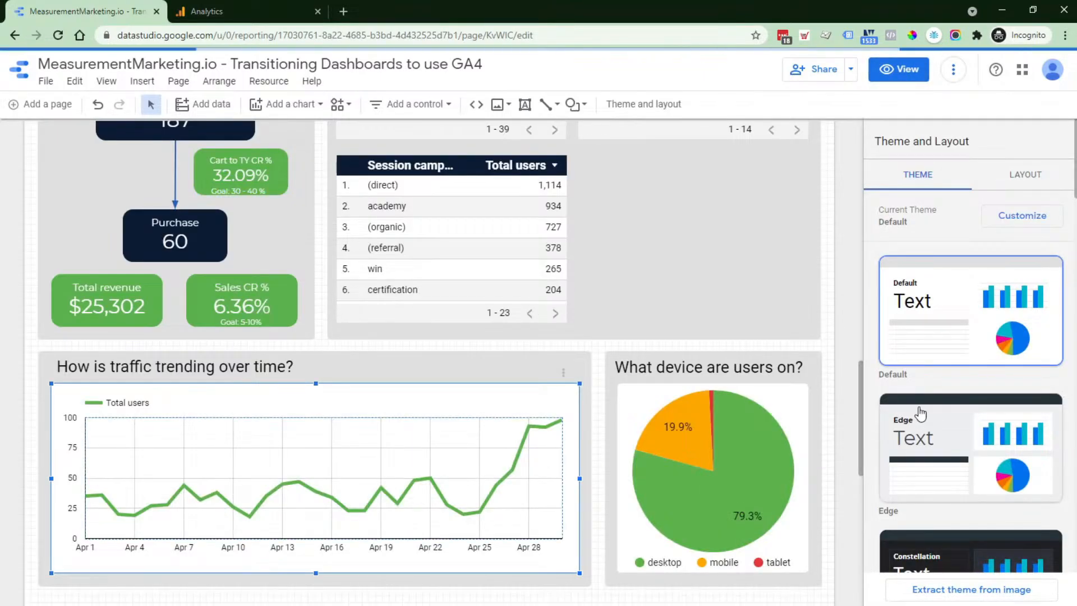
pyautogui.click(432, 426)
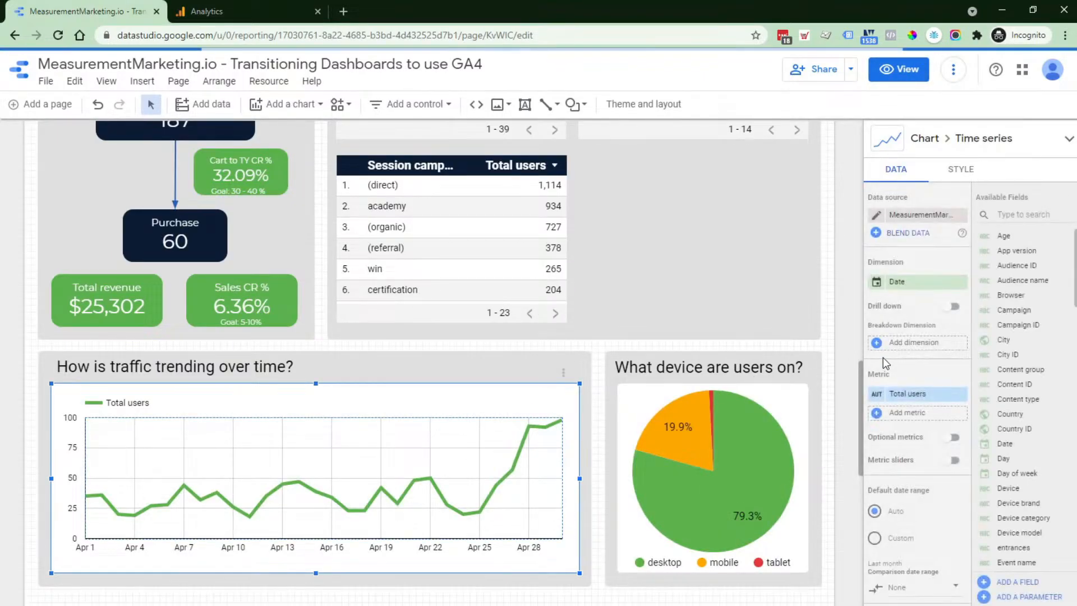
pyautogui.scroll(-5, 897, 370)
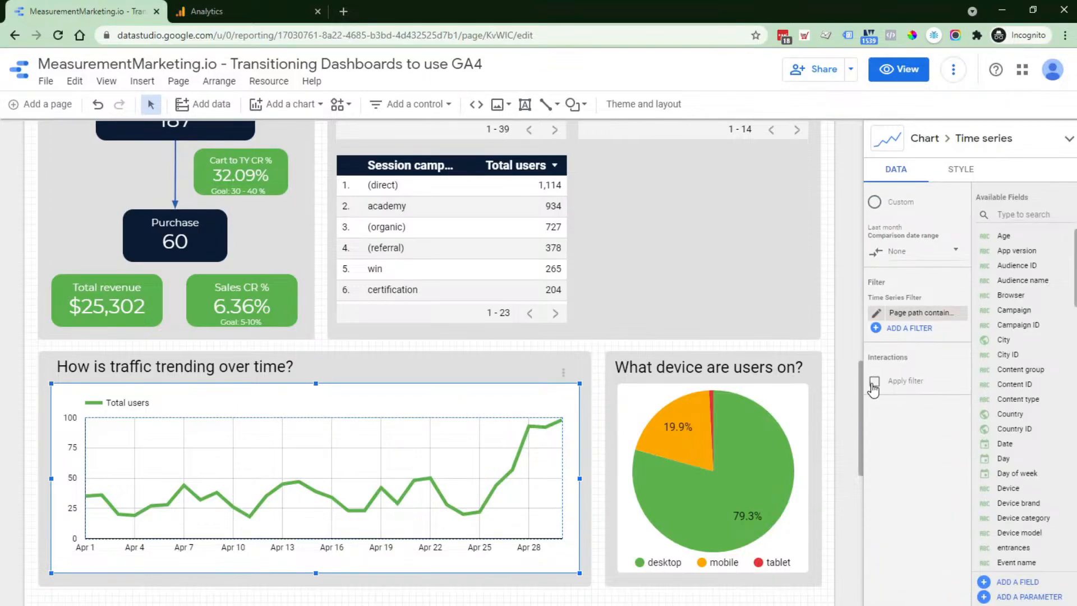
pyautogui.click(899, 69)
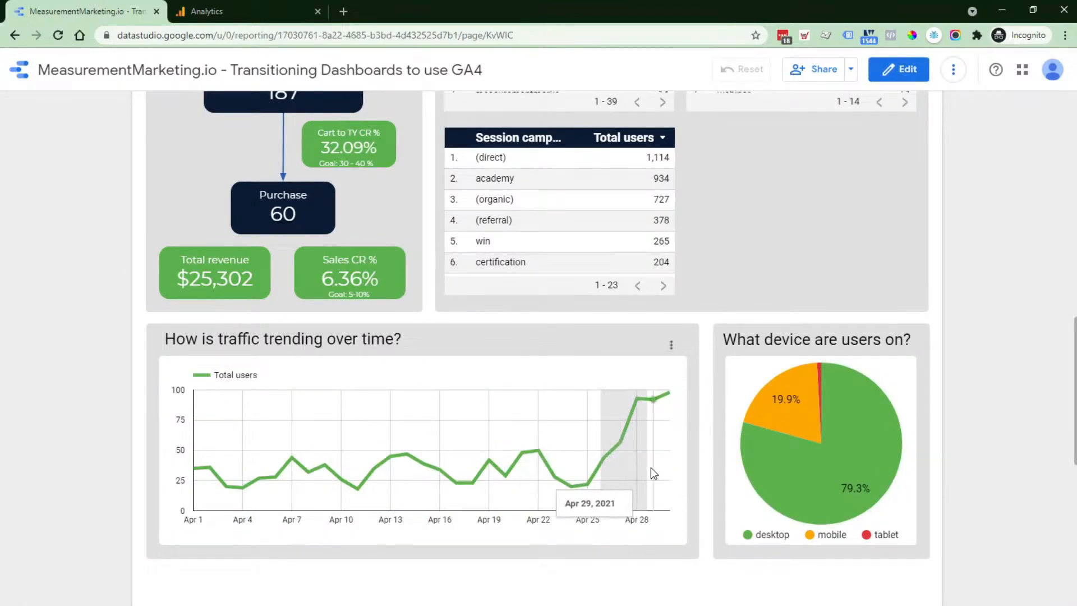
# Filter the GA4 dashboard to Apr 26–30 from its traffic trend time series and examine how its scorecards, tables and pie chart respond
pyautogui.click(604, 488)
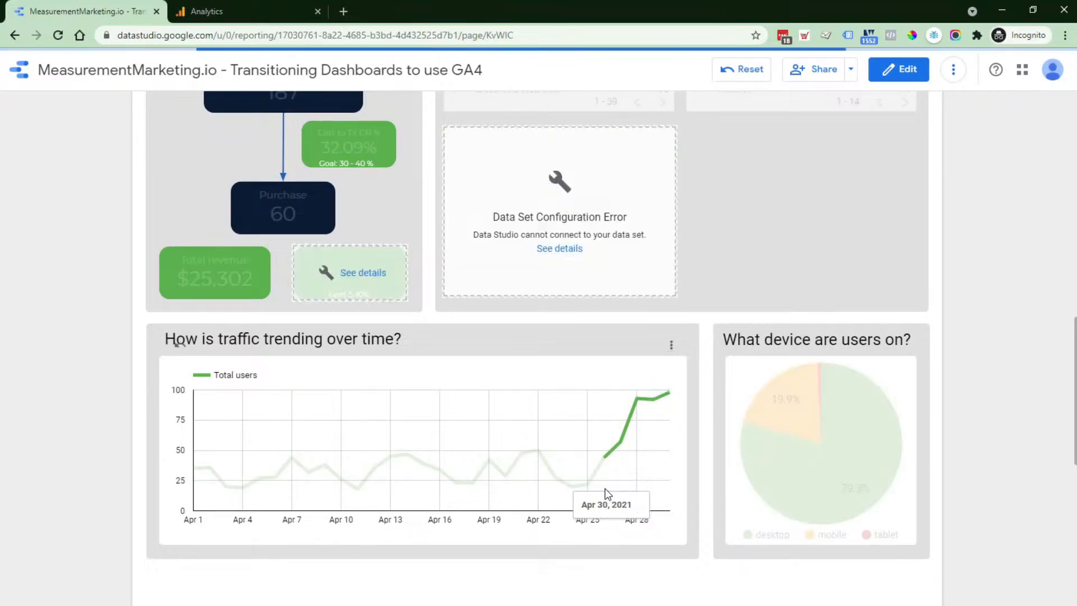
pyautogui.scroll(2, 597, 493)
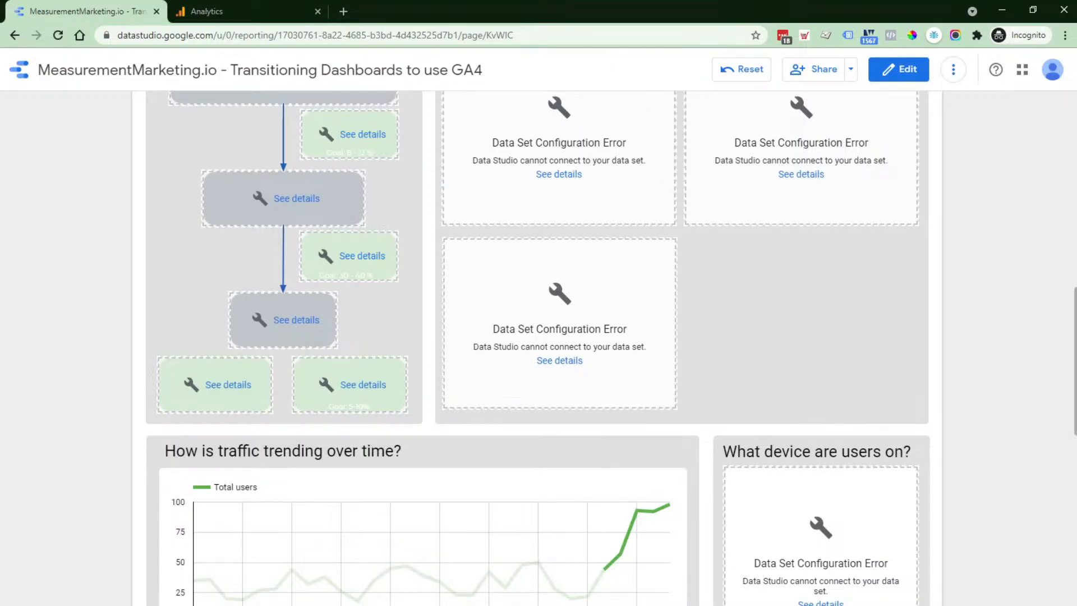
pyautogui.scroll(2, 638, 291)
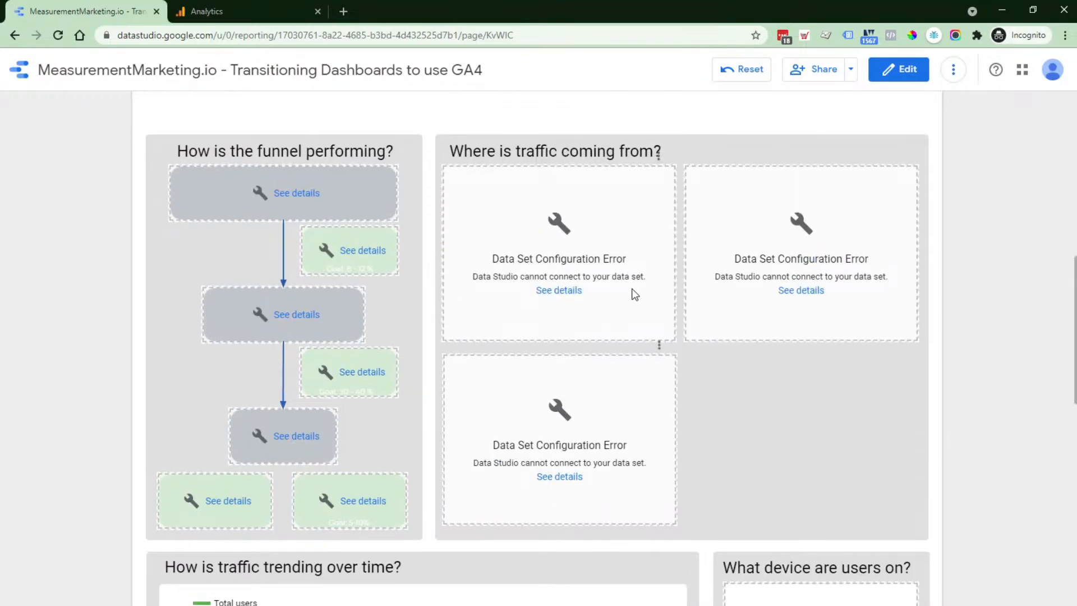
pyautogui.scroll(5, 632, 292)
pyautogui.scroll(1, 631, 289)
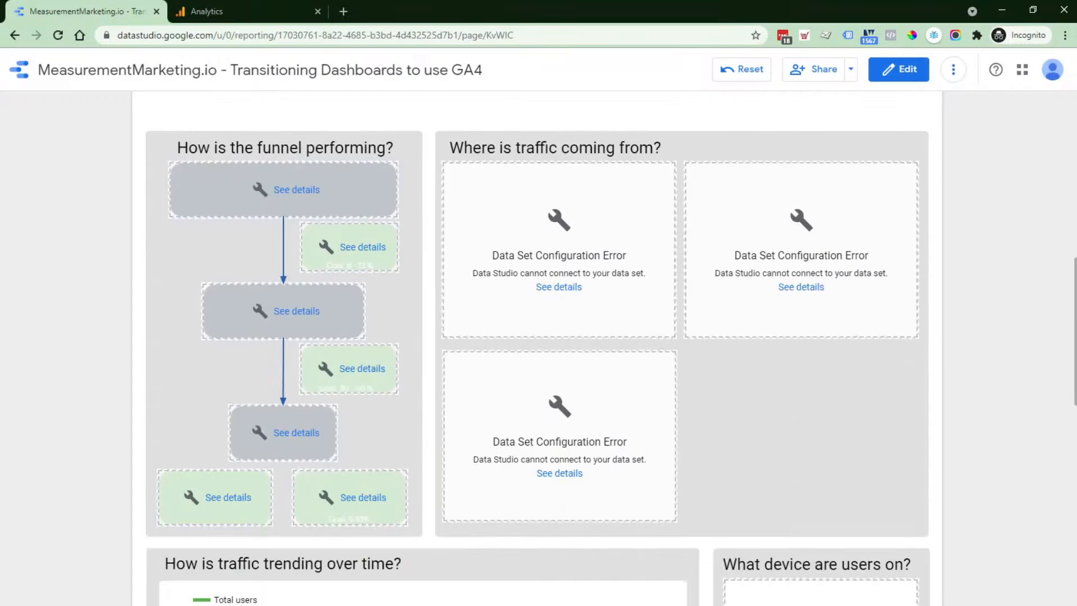
pyautogui.scroll(-6, 761, 114)
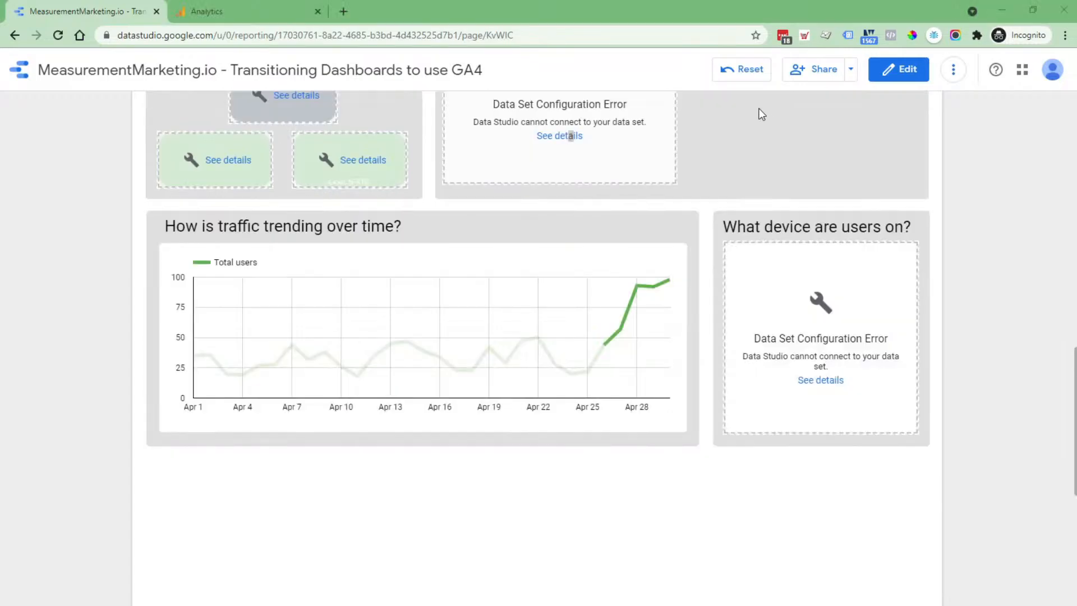
pyautogui.scroll(5, 651, 96)
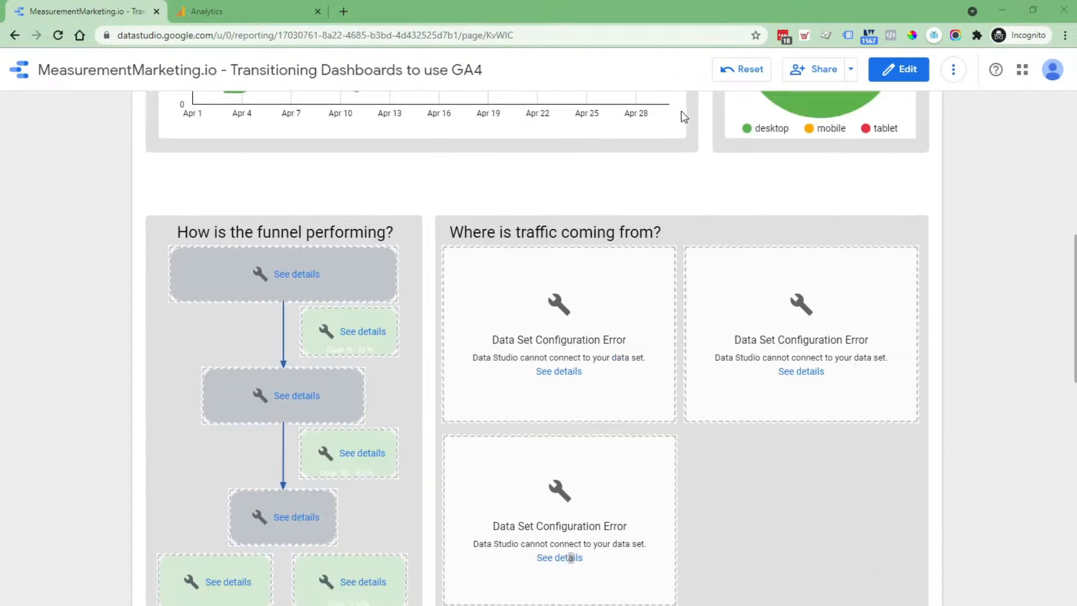
pyautogui.scroll(3, 683, 116)
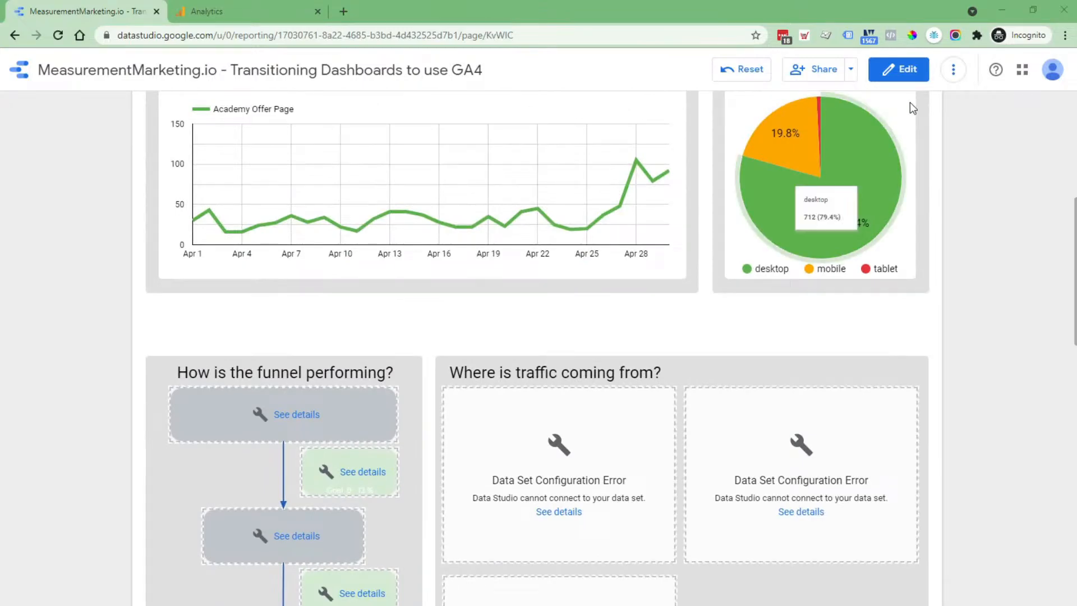
# Refresh the report data, reset the date filter and recheck the GA4 scorecards, tables and charts
pyautogui.click(960, 75)
pyautogui.click(992, 103)
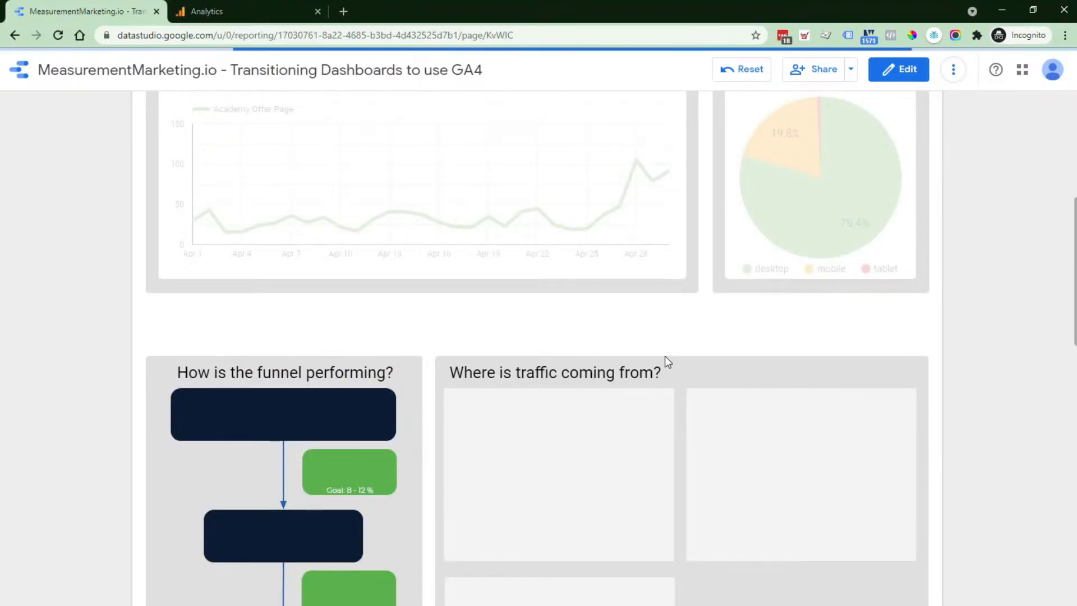
pyautogui.scroll(-7, 664, 363)
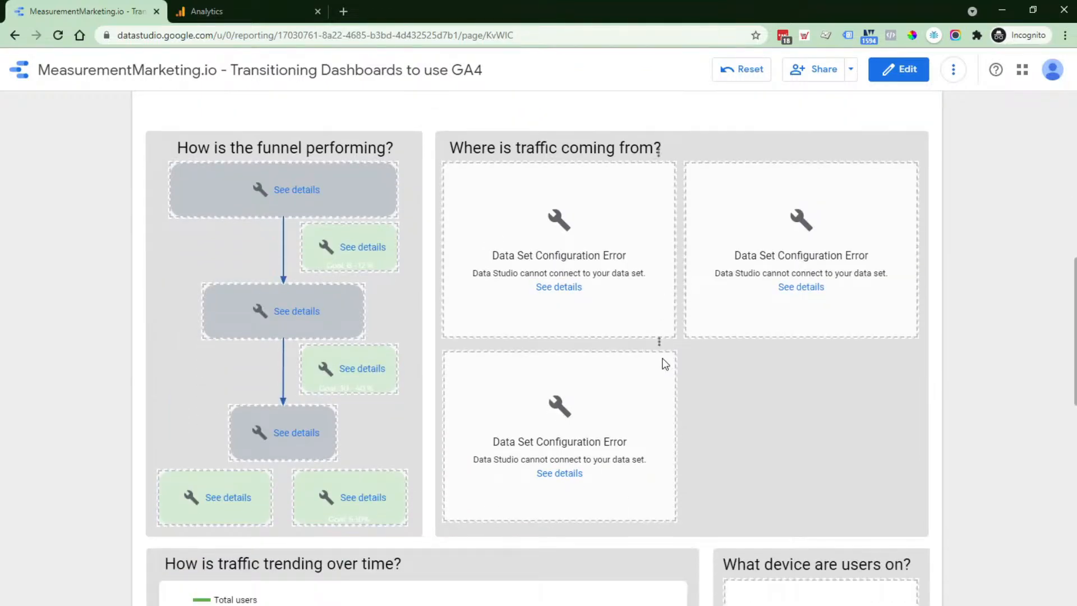
pyautogui.scroll(-1, 664, 364)
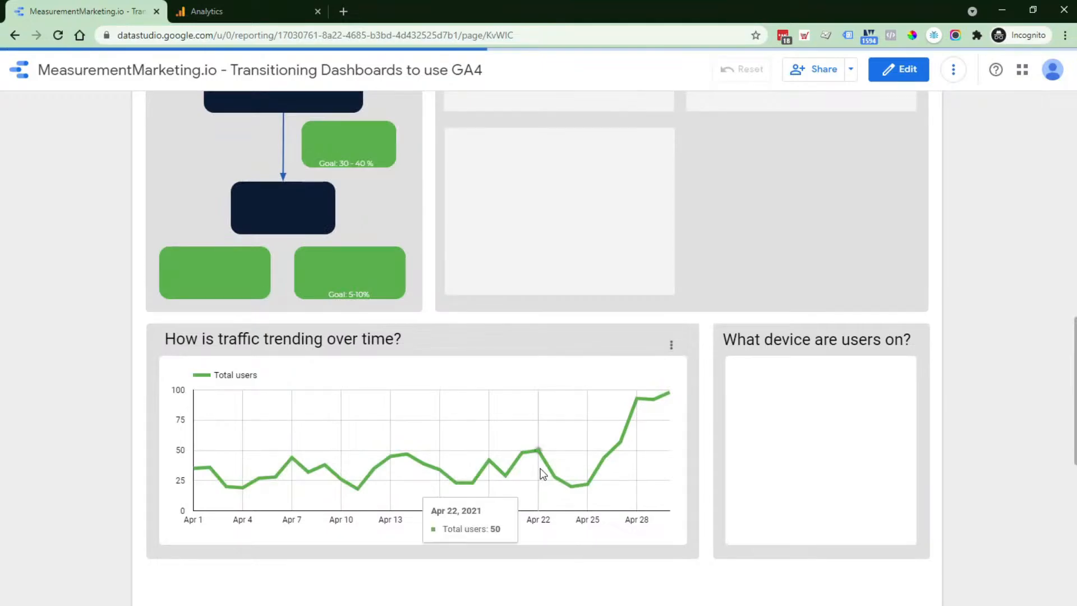
pyautogui.scroll(4, 484, 355)
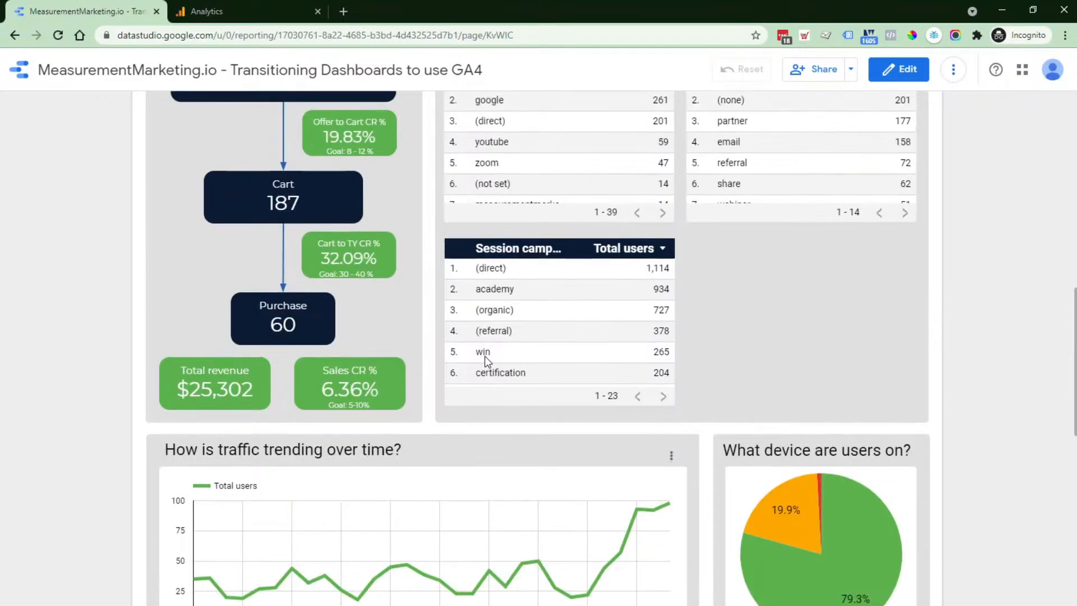
pyautogui.scroll(2, 485, 361)
pyautogui.scroll(-4, 485, 360)
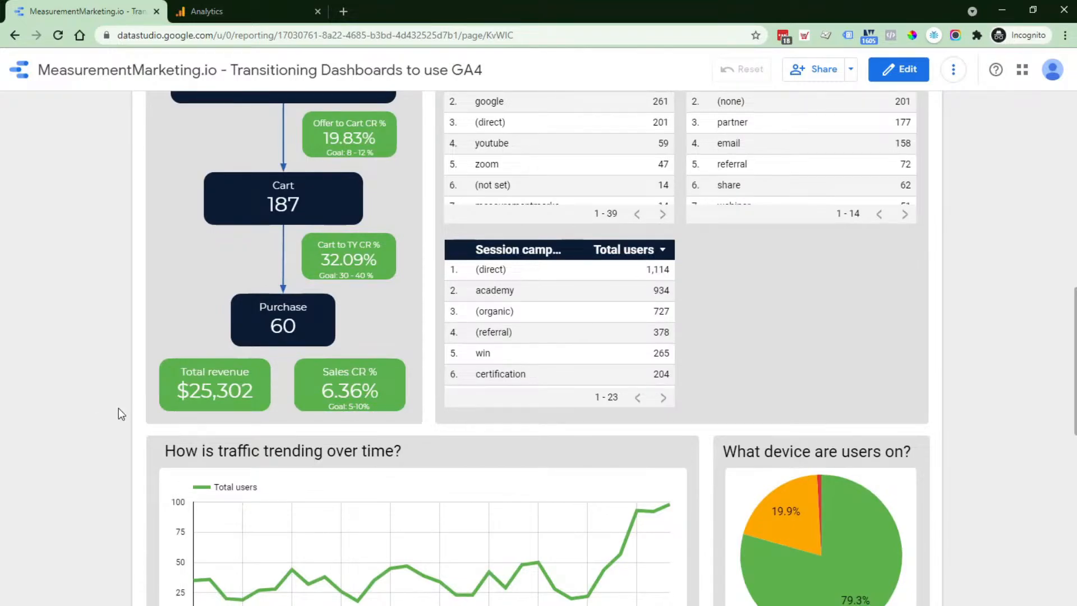
# Return to edit mode, inspect the data settings of the original traffic trend time series, and switch back to view mode
pyautogui.scroll(8, 349, 353)
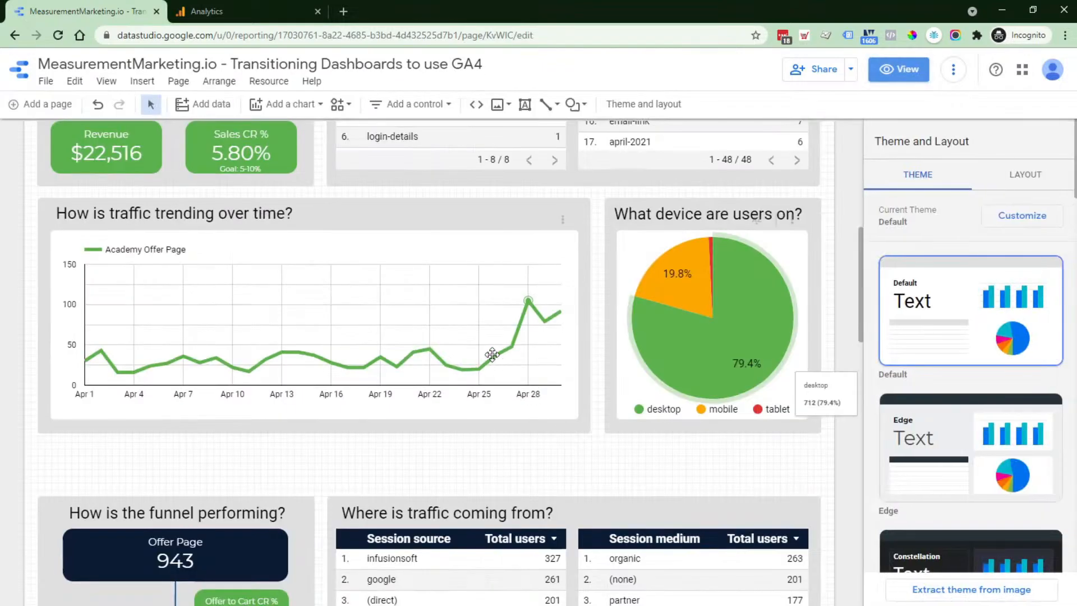
pyautogui.click(492, 354)
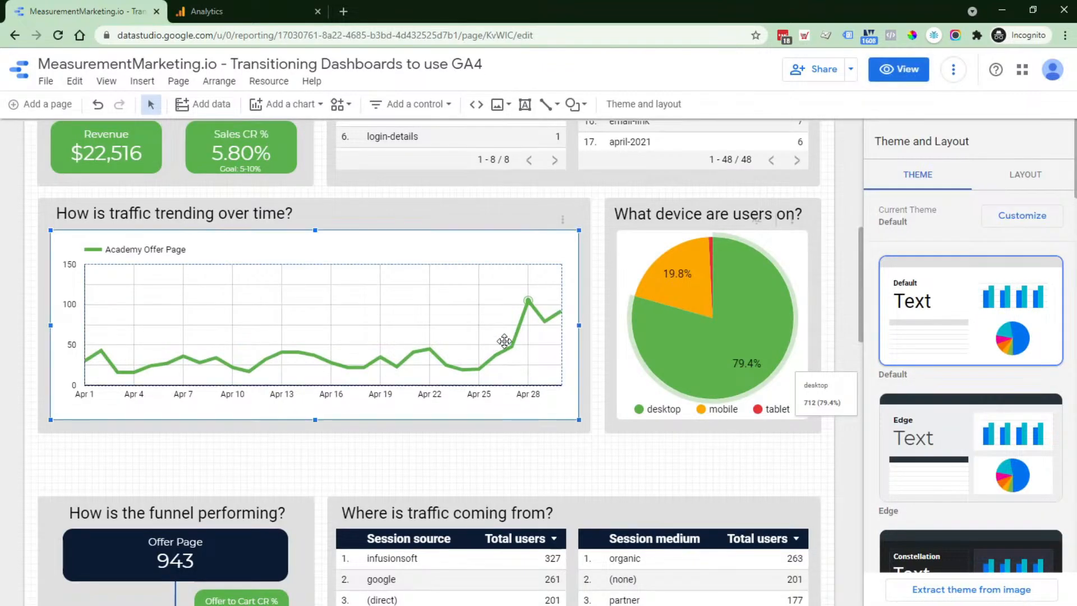
pyautogui.scroll(-5, 886, 472)
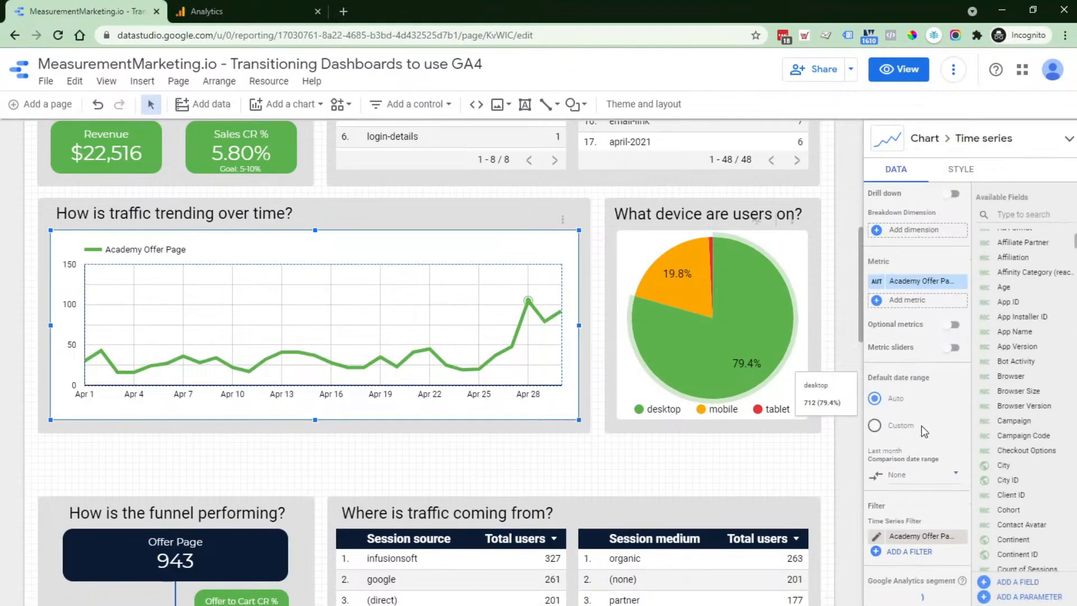
pyautogui.click(898, 69)
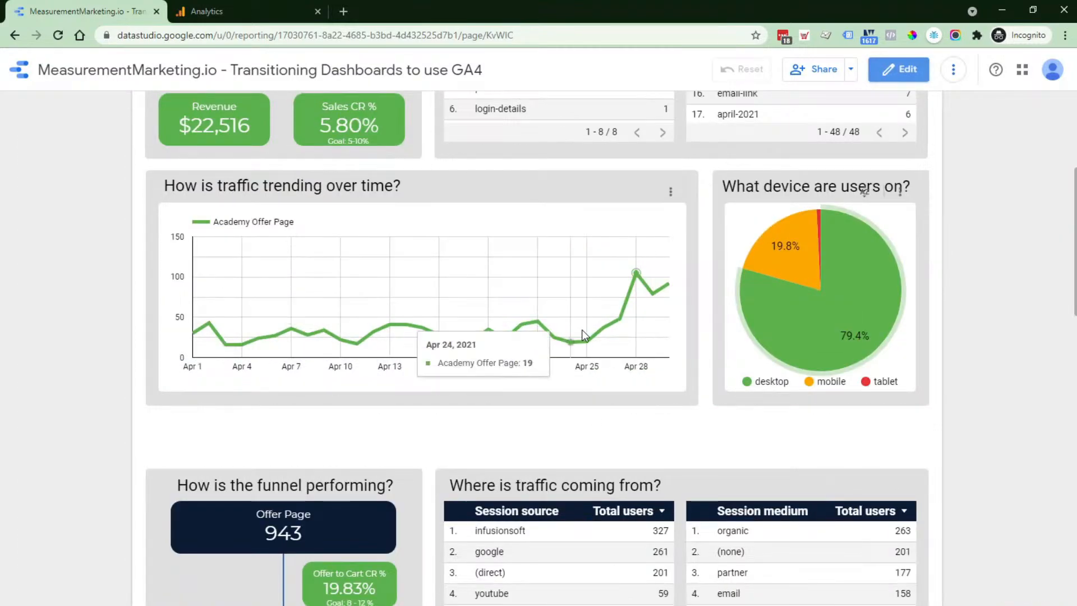
# Filter the original dashboard to Apr 25–28 from its traffic trend time series and examine how its scorecards and pie chart respond
pyautogui.moveTo(587, 339); pyautogui.dragTo(638, 341)
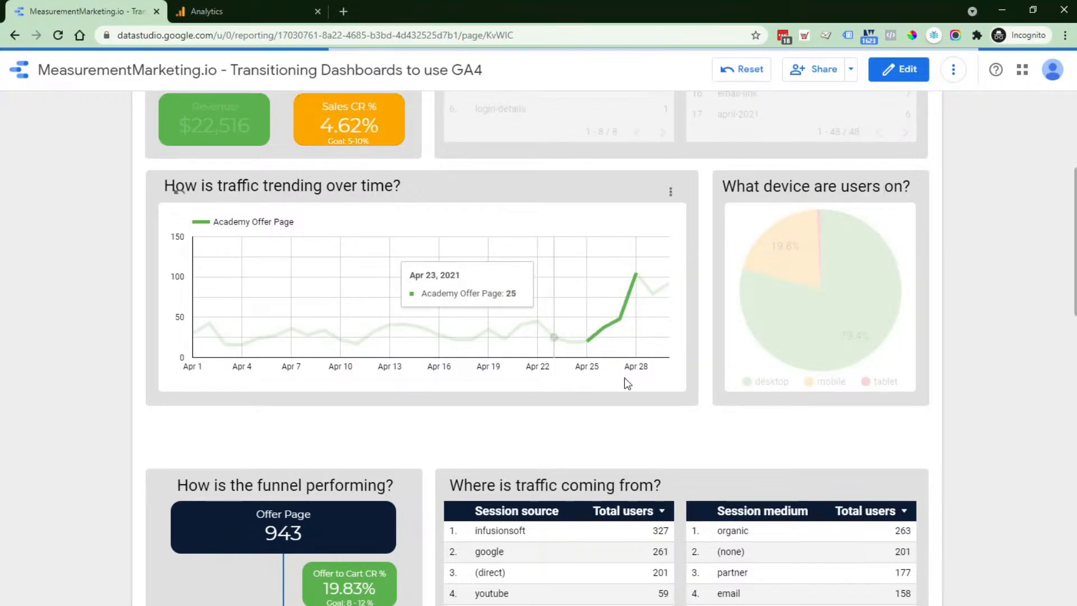
pyautogui.scroll(3, 611, 314)
pyautogui.scroll(-5, 611, 325)
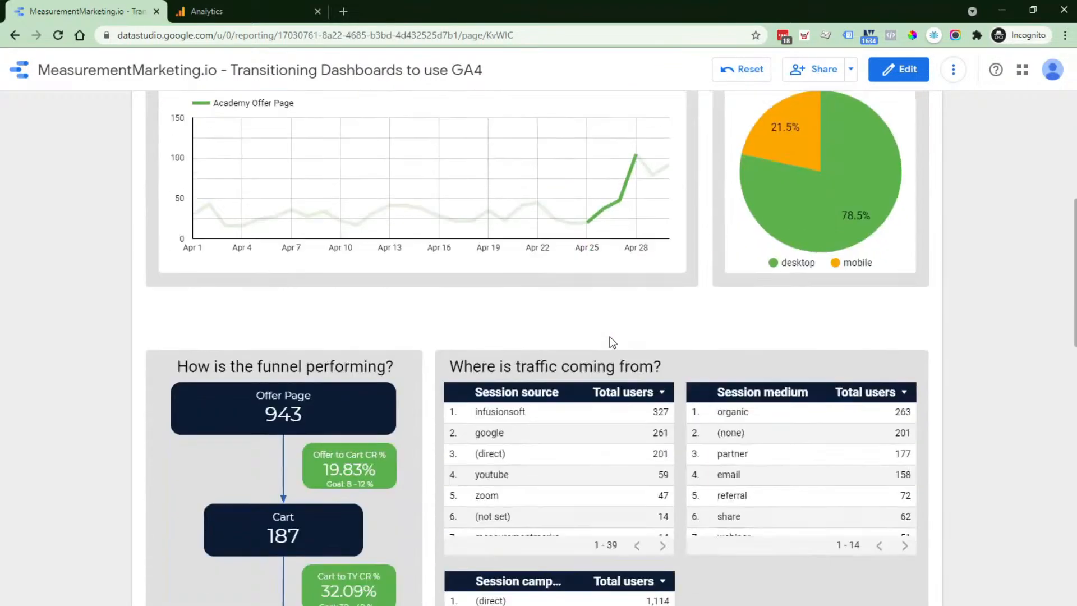
# Filter the GA4 dashboard to the same Apr 25–28 range from its traffic trend time series and examine the affected components
pyautogui.scroll(-4, 608, 348)
pyautogui.scroll(-5, 849, 494)
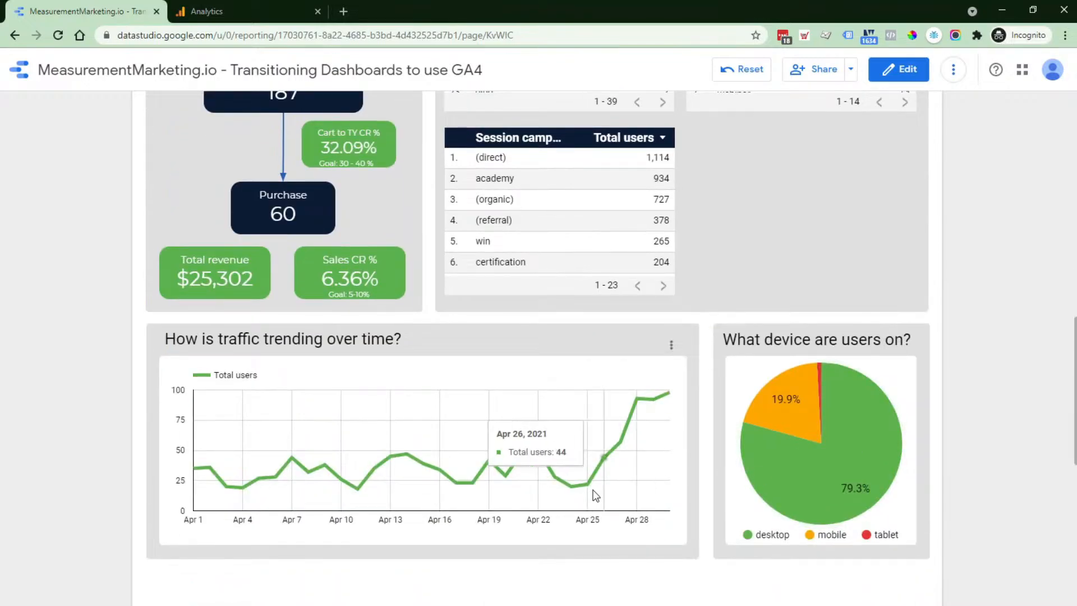
pyautogui.moveTo(592, 497); pyautogui.dragTo(641, 499)
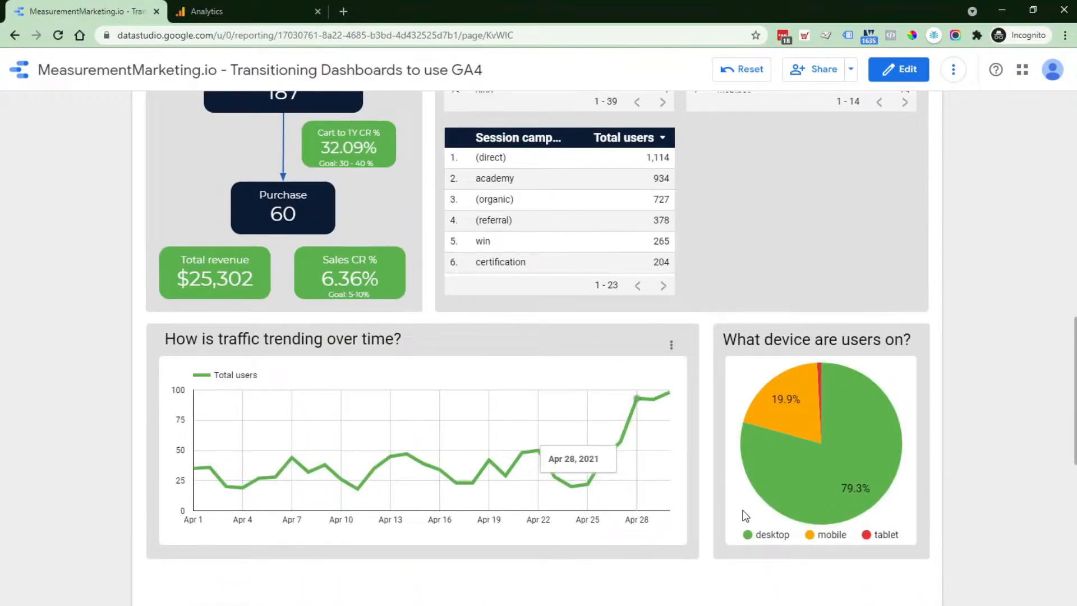
pyautogui.scroll(4, 737, 508)
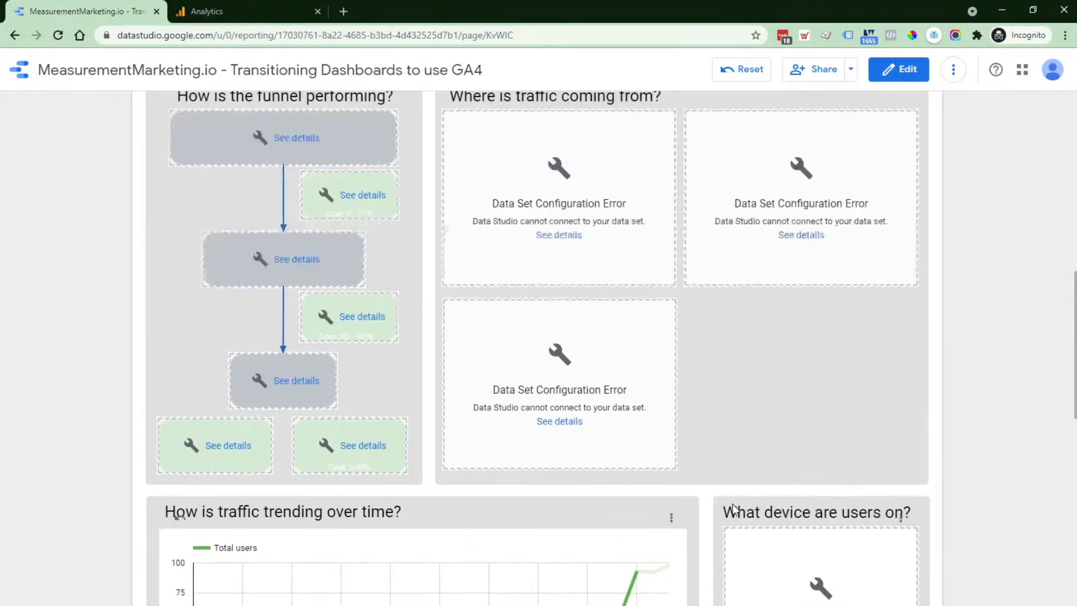
pyautogui.scroll(-6, 620, 400)
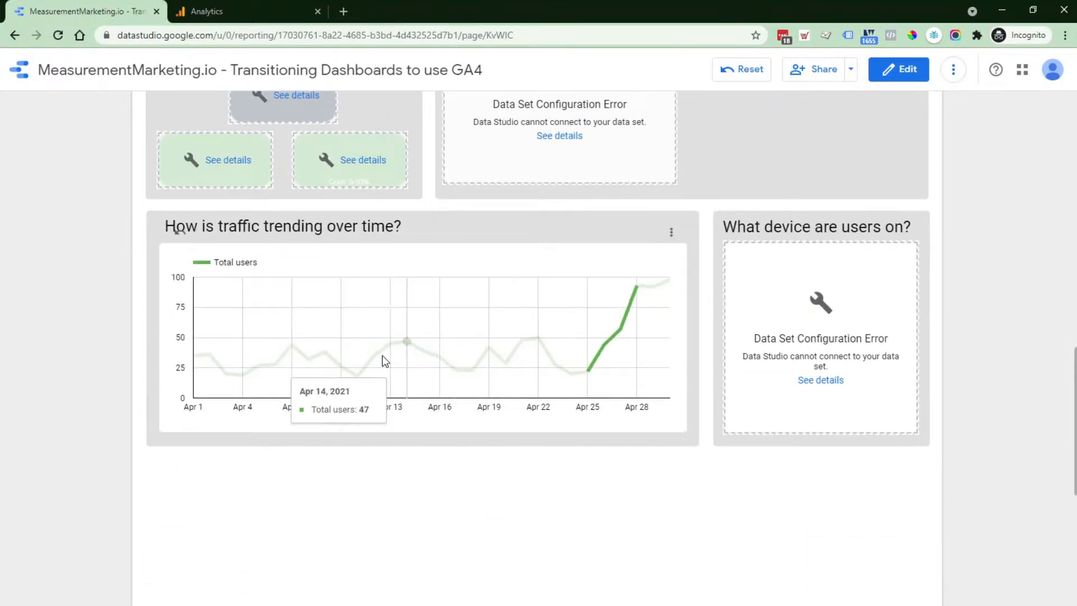
# Test an Apr 13–16 selection on the GA4 traffic trend time series, examine the affected components, and clear the date selection
pyautogui.moveTo(437, 355); pyautogui.dragTo(390, 359)
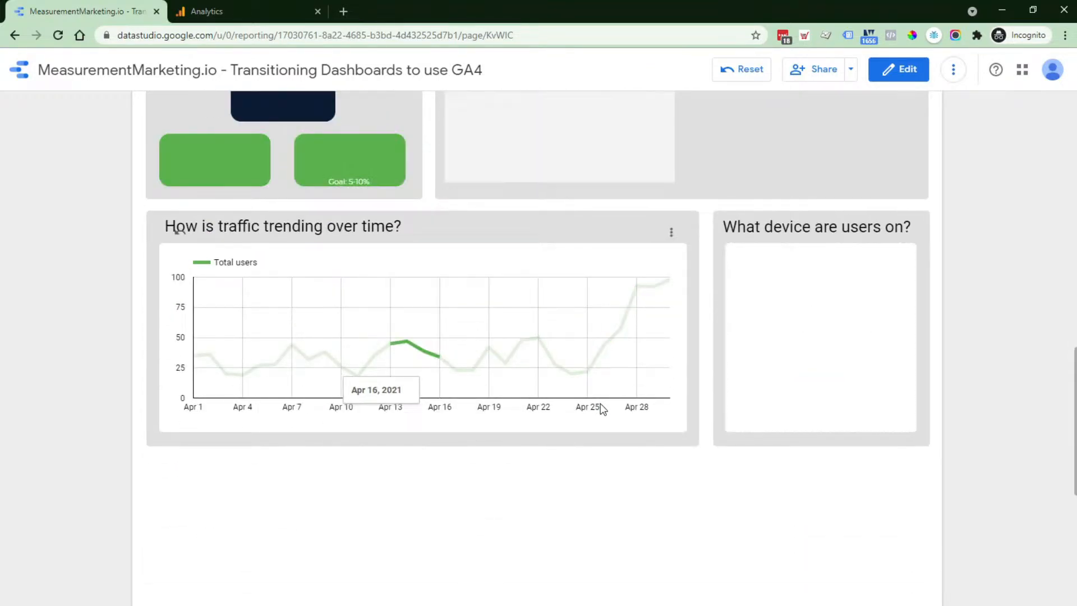
pyautogui.scroll(4, 589, 402)
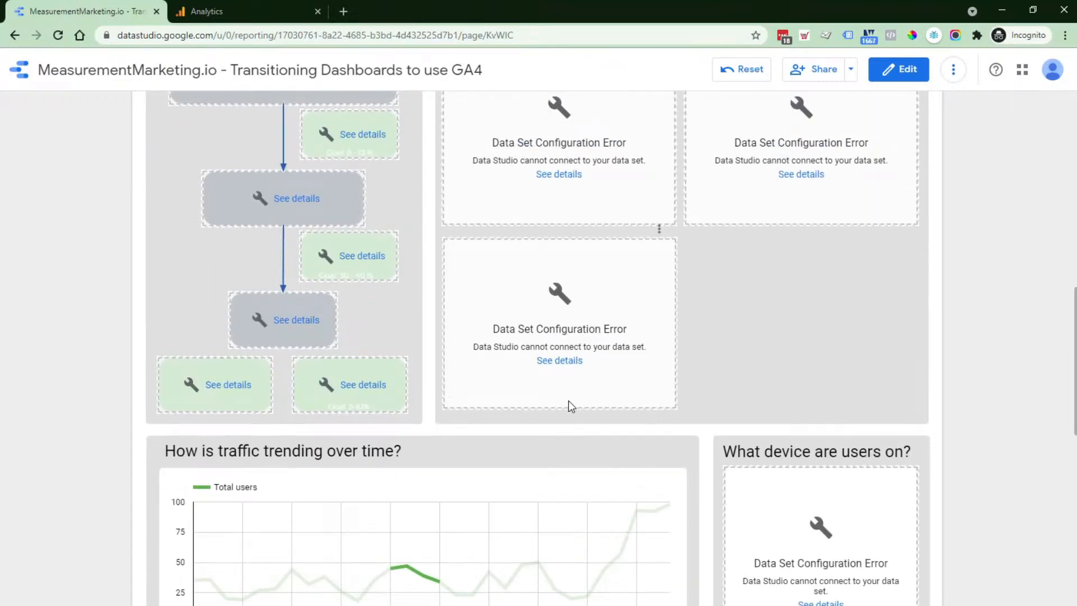
pyautogui.scroll(-2, 568, 401)
pyautogui.moveTo(199, 434); pyautogui.dragTo(670, 479)
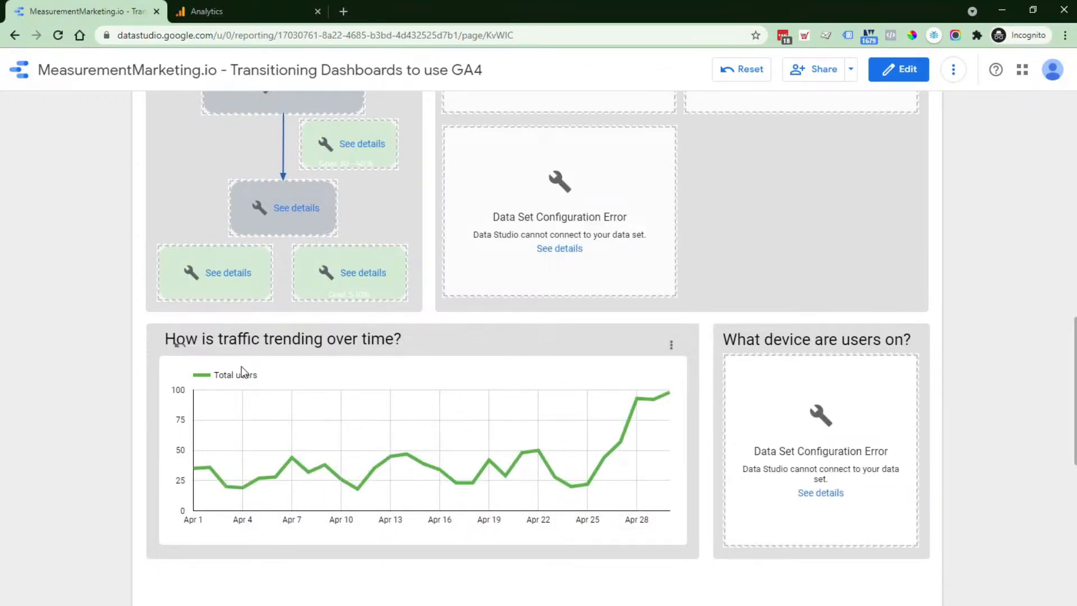
pyautogui.click(180, 364)
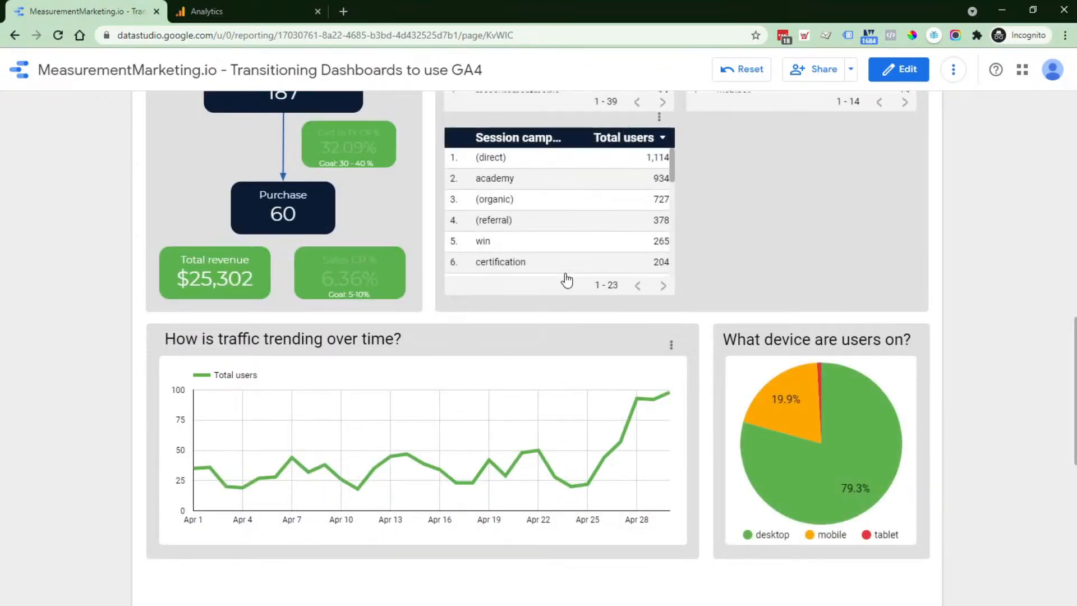
# Look over the unfiltered GA4 dashboard's funnel scorecards, session source, medium and campaign tables, traffic trend and device charts
pyautogui.scroll(-7, 567, 279)
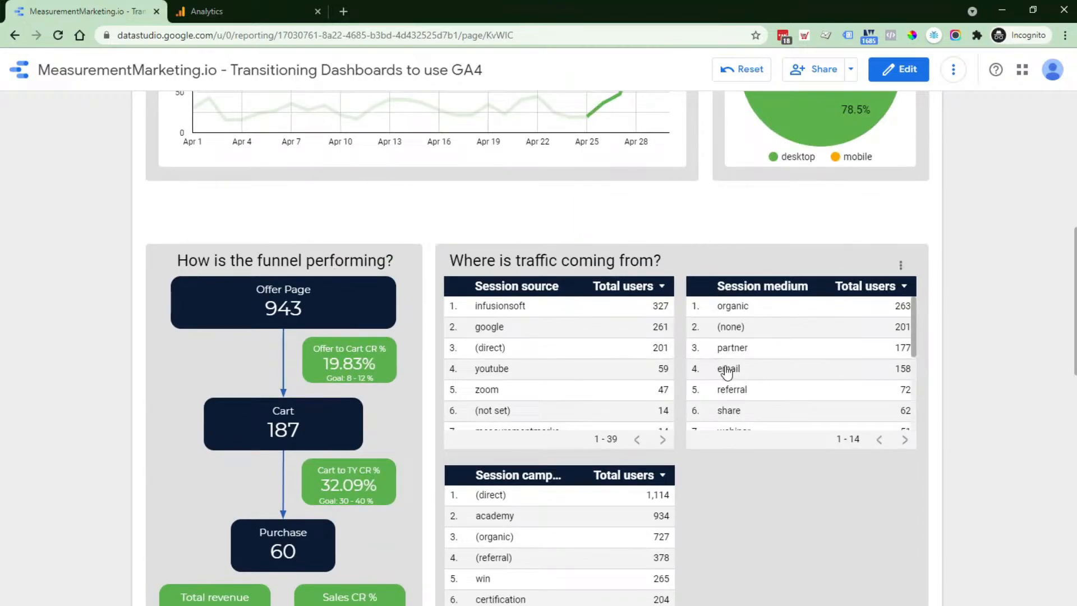
pyautogui.scroll(-2, 864, 446)
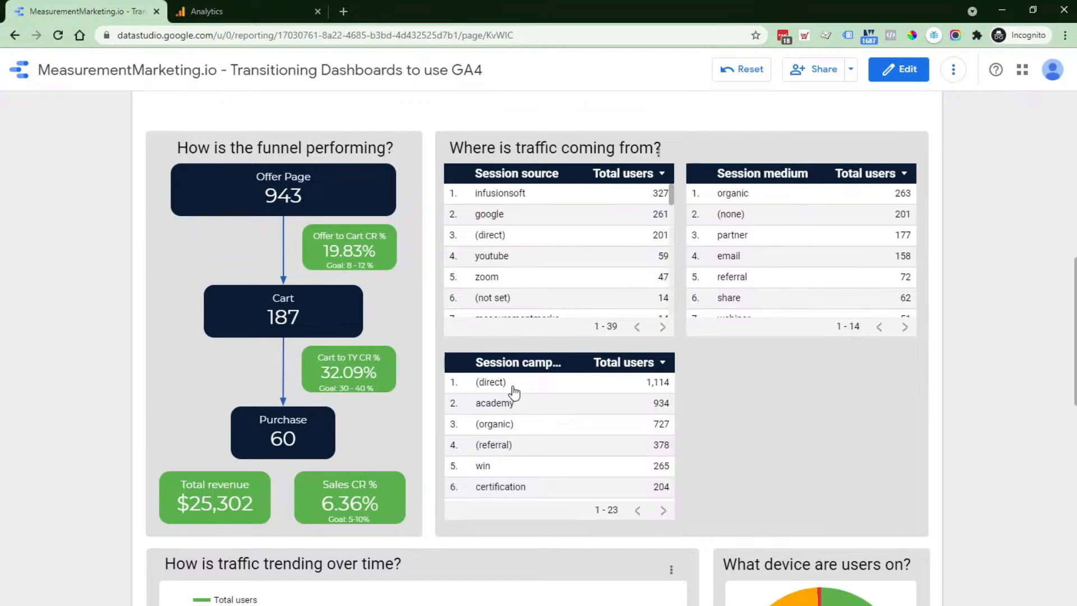
pyautogui.scroll(-4, 514, 393)
pyautogui.scroll(4, 513, 392)
pyautogui.scroll(1, 826, 448)
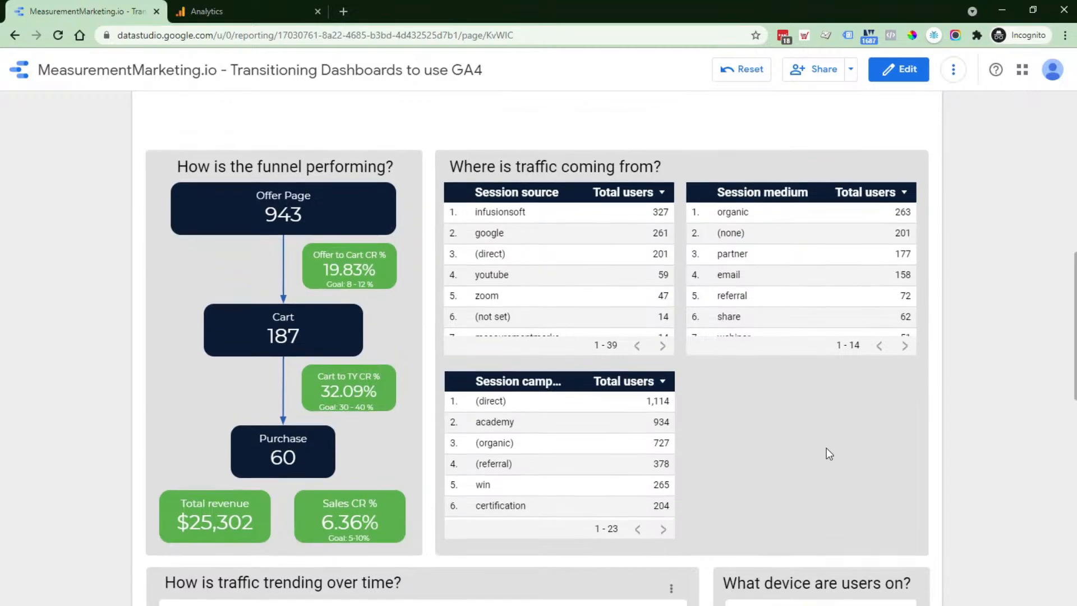
pyautogui.scroll(2, 826, 448)
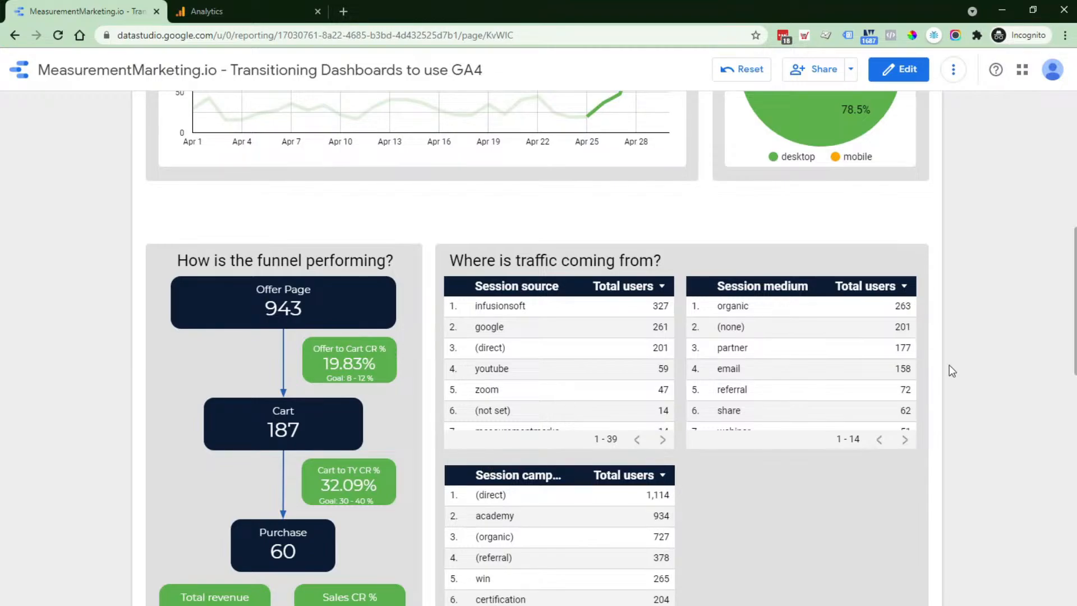
pyautogui.scroll(-2, 796, 474)
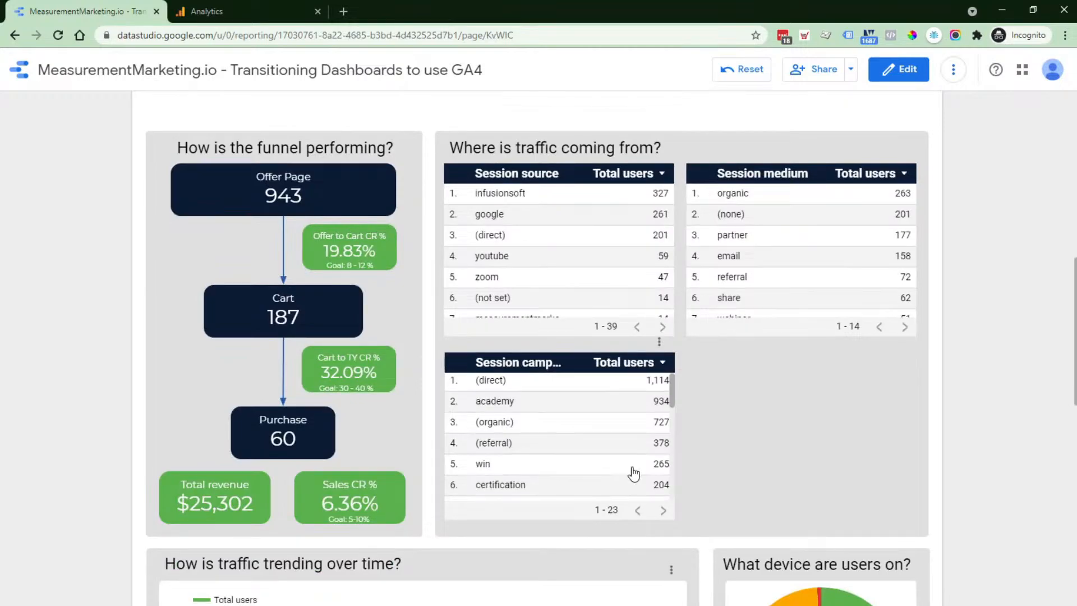
pyautogui.scroll(-4, 637, 471)
pyautogui.scroll(-6, 378, 476)
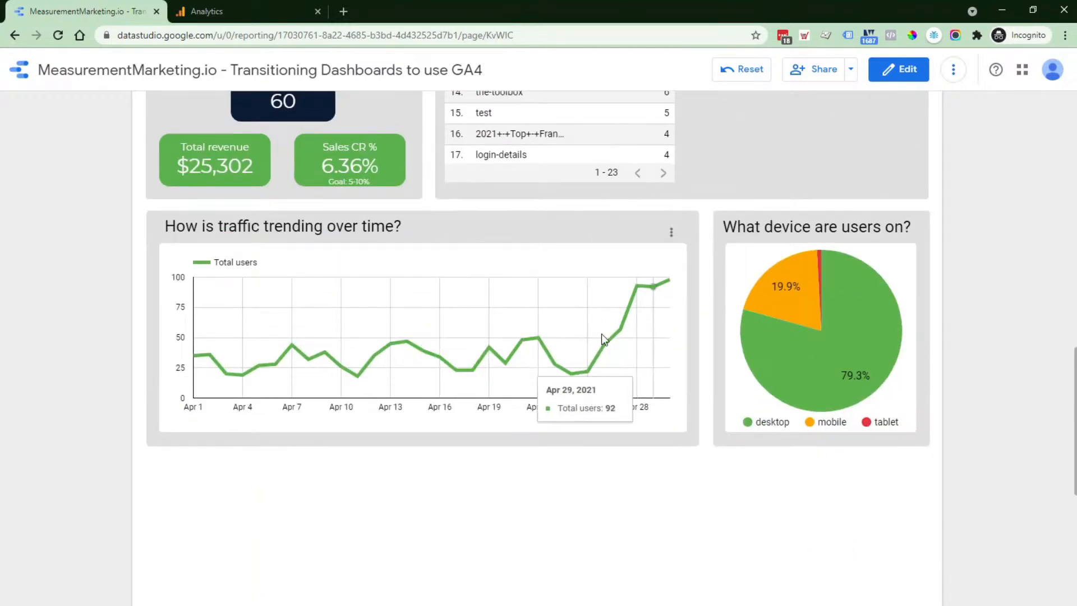
# Filter the GA4 dashboard by the organic session medium to check how the funnel scorecards and other tables respond
pyautogui.scroll(6, 508, 371)
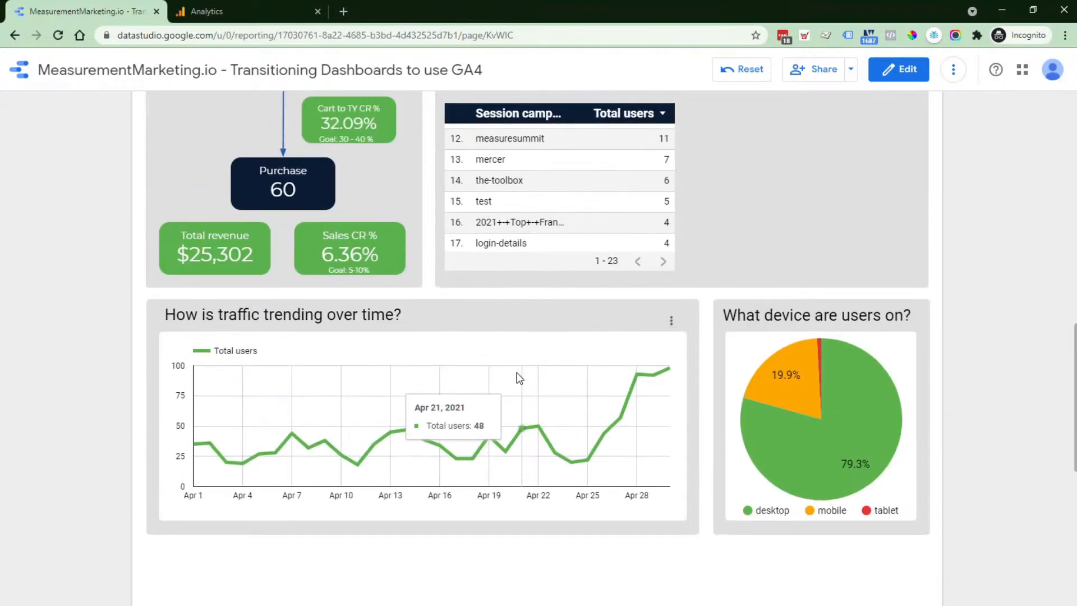
pyautogui.scroll(2, 516, 393)
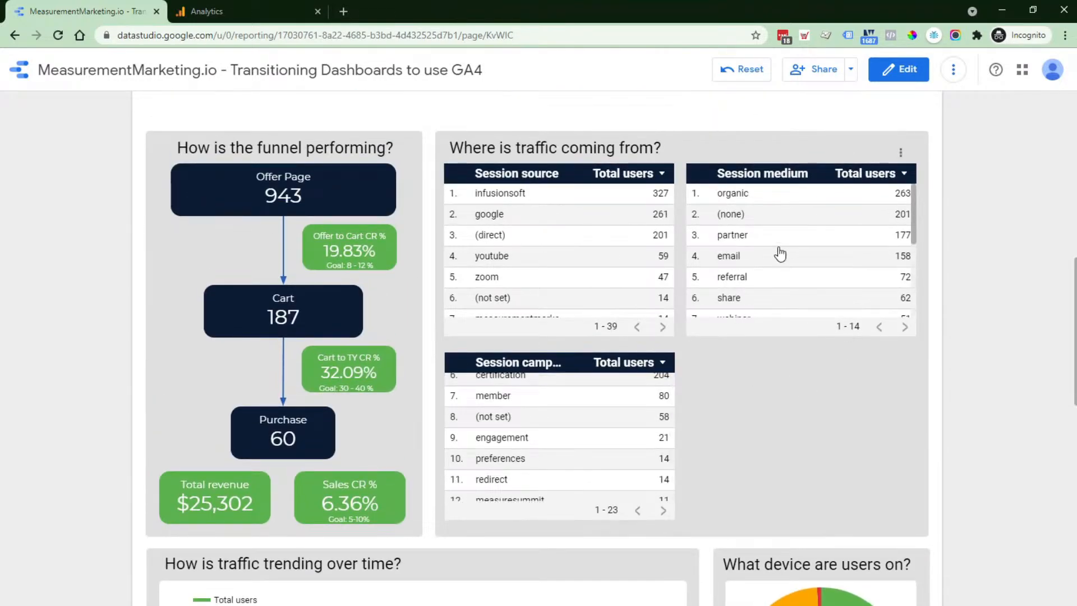
pyautogui.click(742, 194)
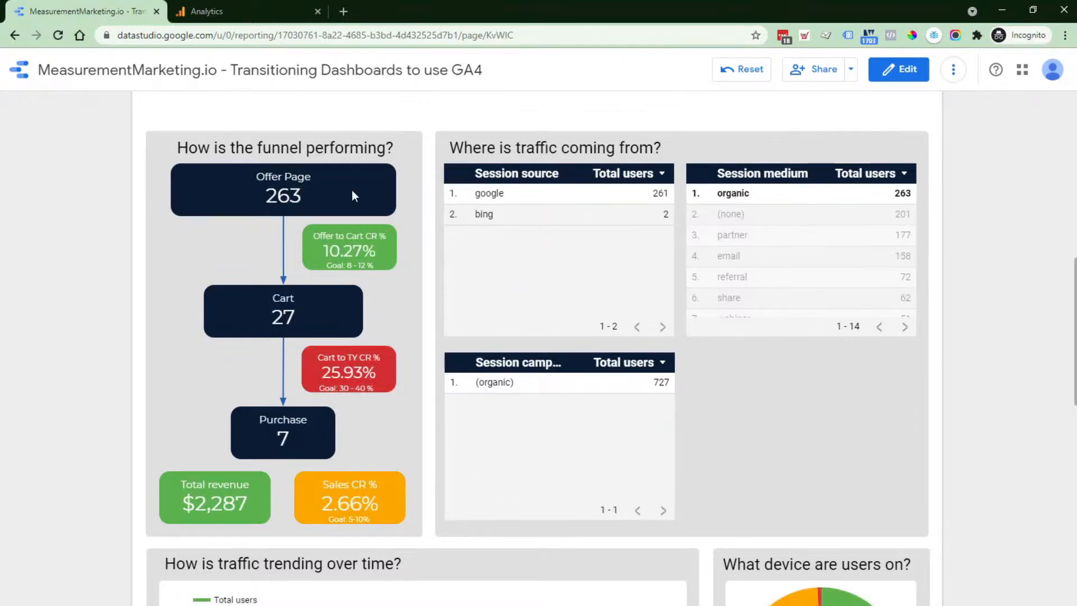
# Filter the GA4 dashboard to desktop users from its device pie chart and examine the funnel, source, medium and campaign components
pyautogui.scroll(-4, 759, 439)
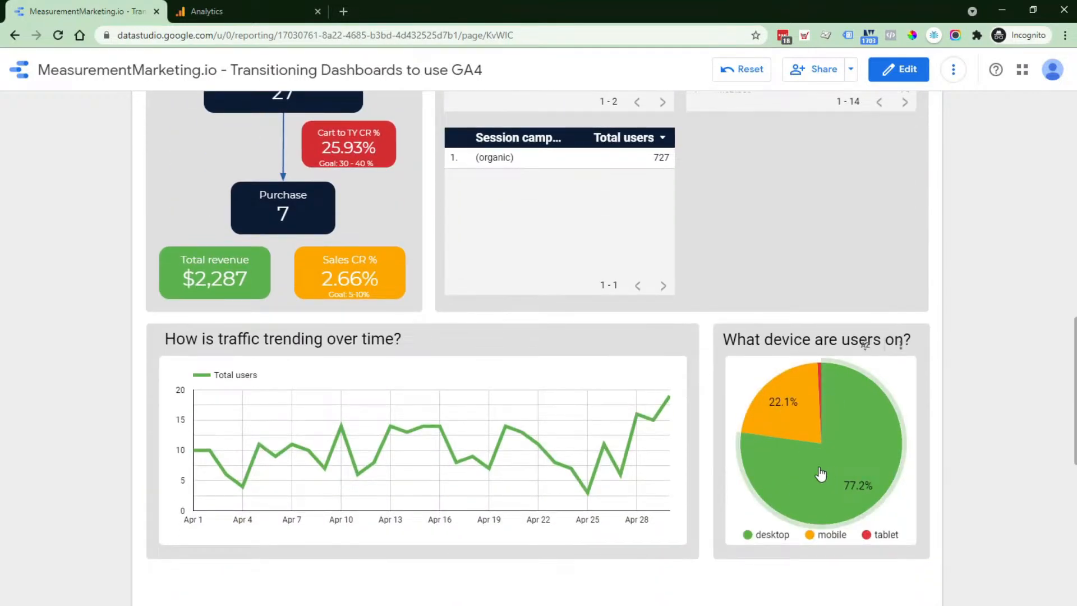
pyautogui.moveTo(848, 385)
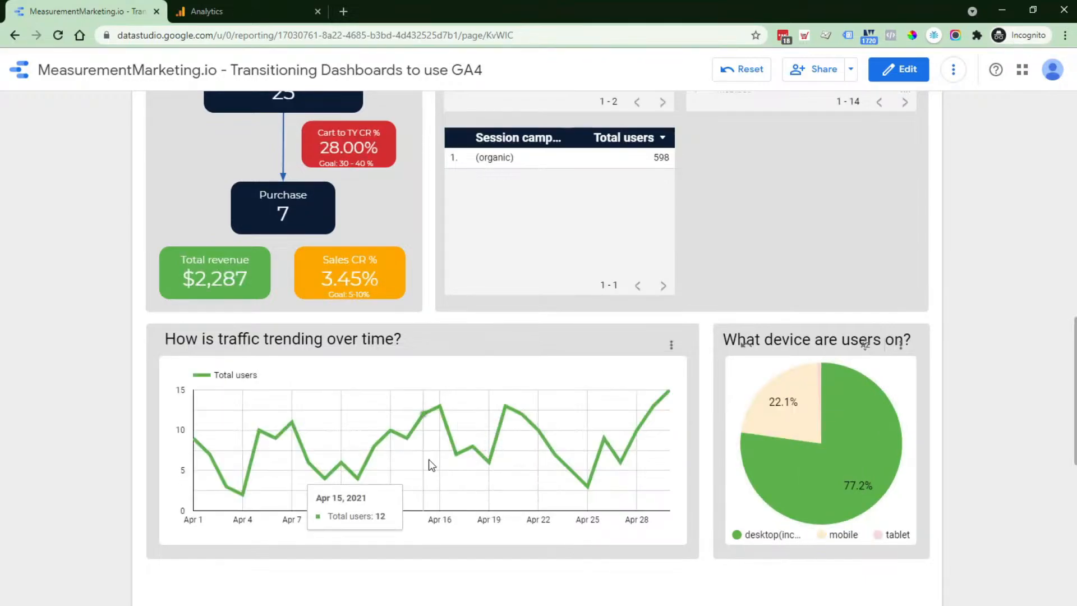
pyautogui.scroll(4, 429, 464)
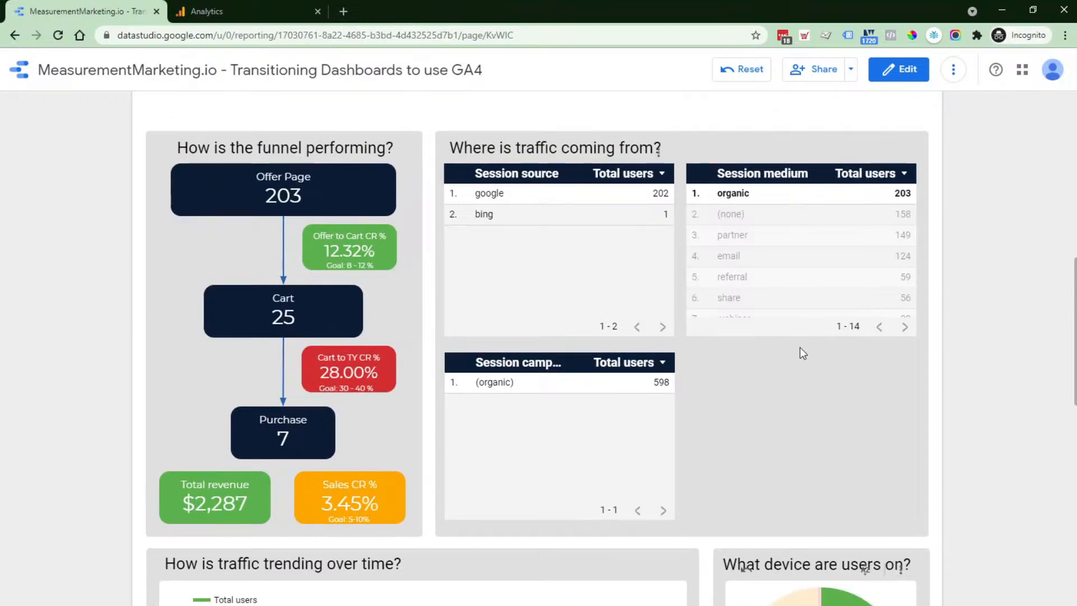
# Switch the GA4 dashboard's device filter to mobile and examine the traffic trend, funnel scorecards and traffic source tables
pyautogui.scroll(-2, 927, 446)
pyautogui.click(811, 507)
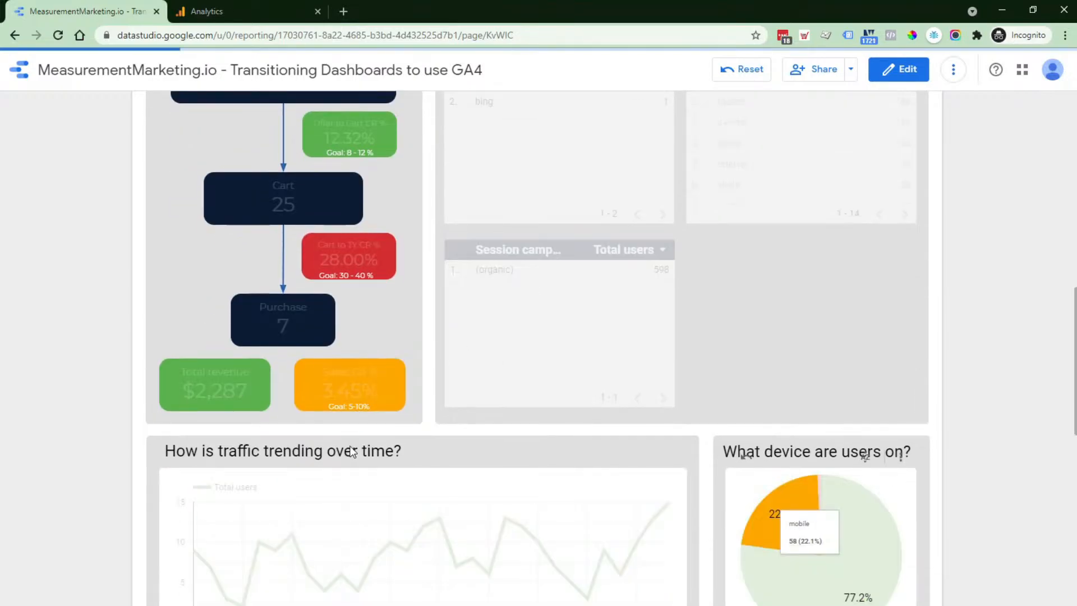
pyautogui.scroll(-2, 850, 424)
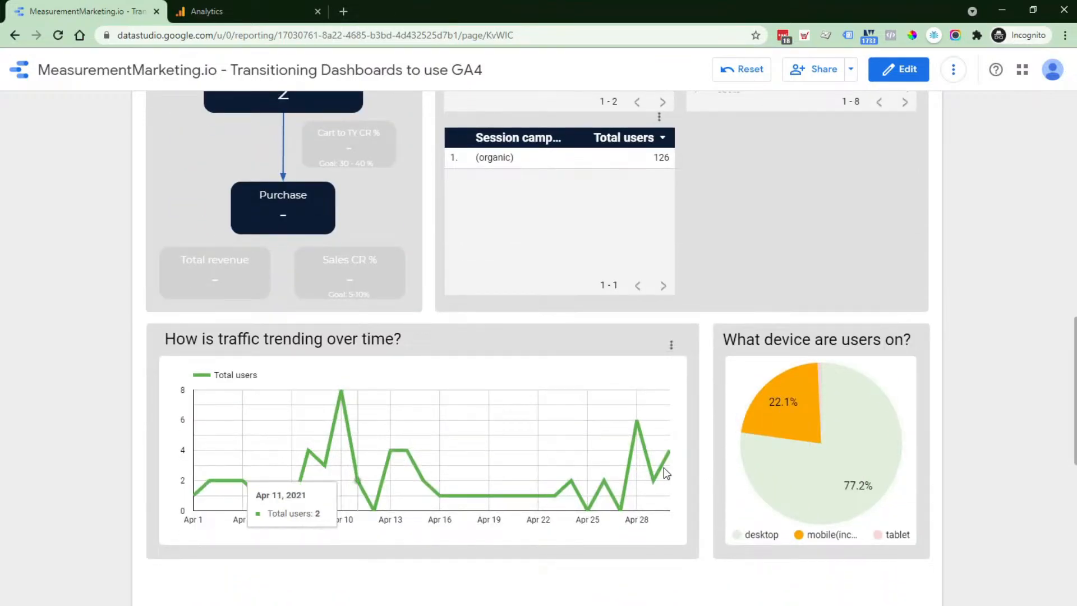
pyautogui.scroll(4, 577, 464)
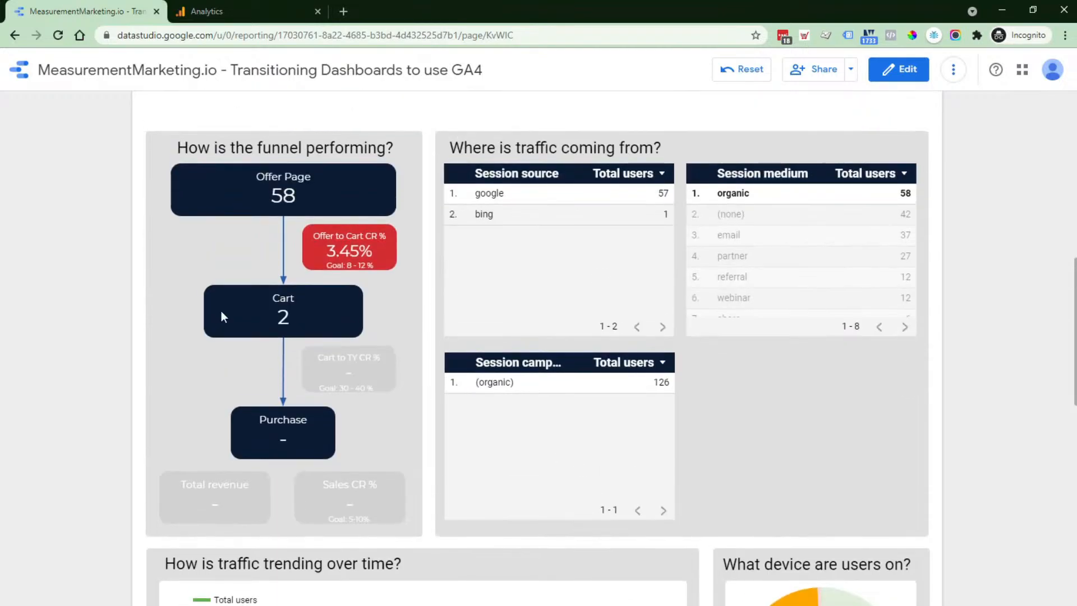
pyautogui.scroll(-4, 396, 397)
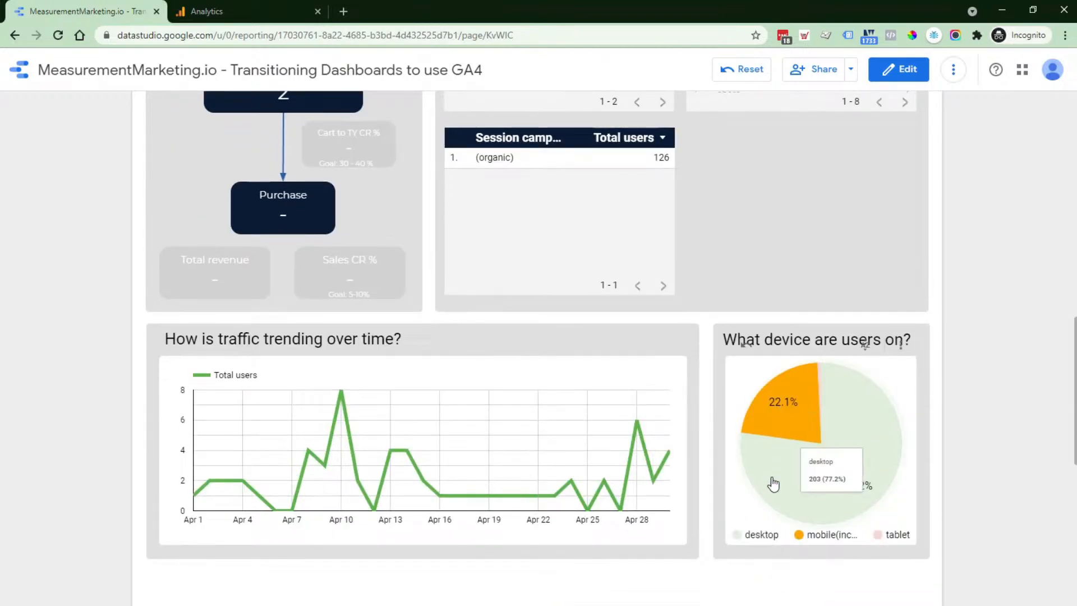
# Switch the device filter back to desktop, and reset all filters on the dashboard
pyautogui.click(828, 372)
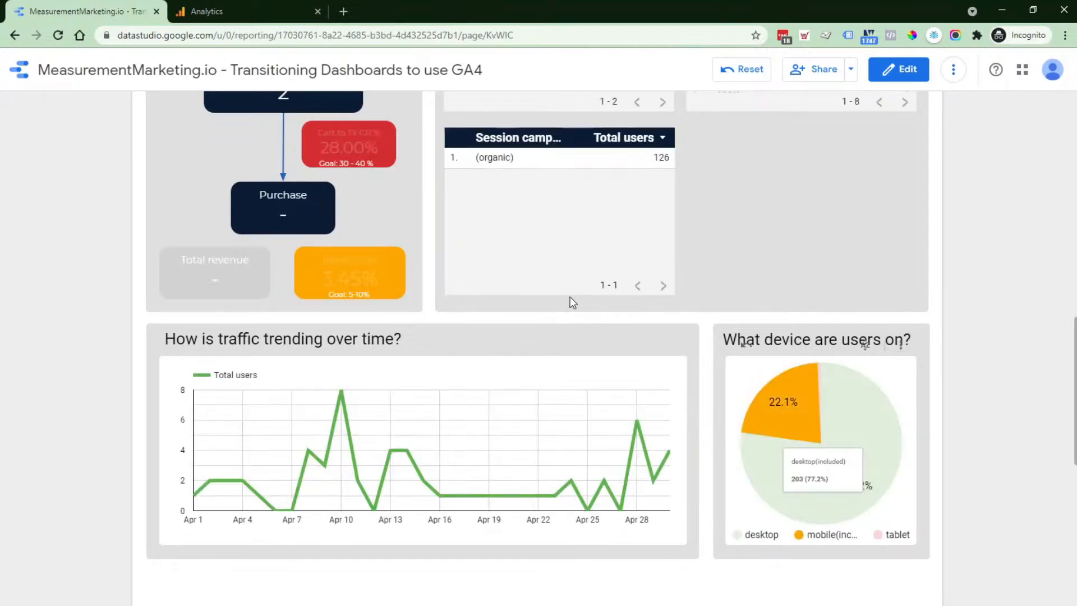
pyautogui.click(752, 69)
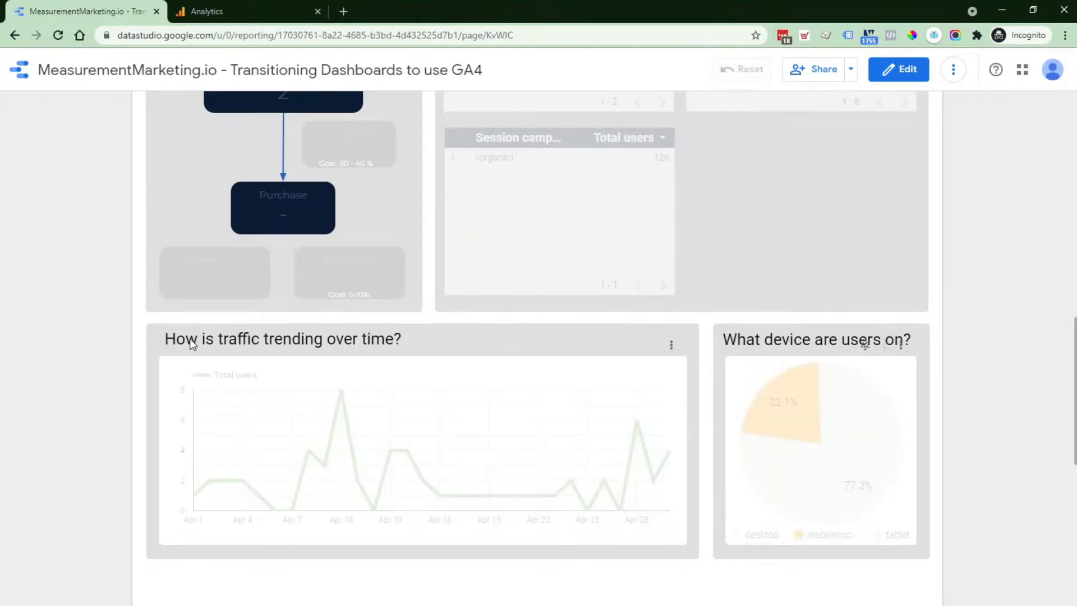
pyautogui.scroll(6, 474, 369)
pyautogui.scroll(-1, 772, 320)
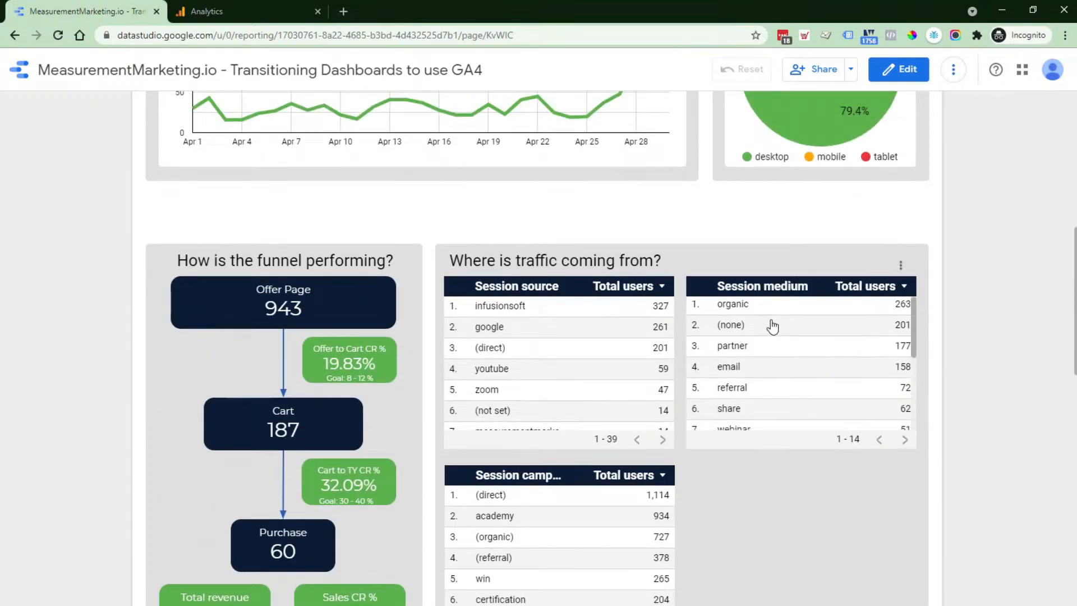
# Compare the unfiltered GA4 funnel, source, medium, campaign, trend and device components with the original dashboard above them
pyautogui.scroll(-3, 772, 326)
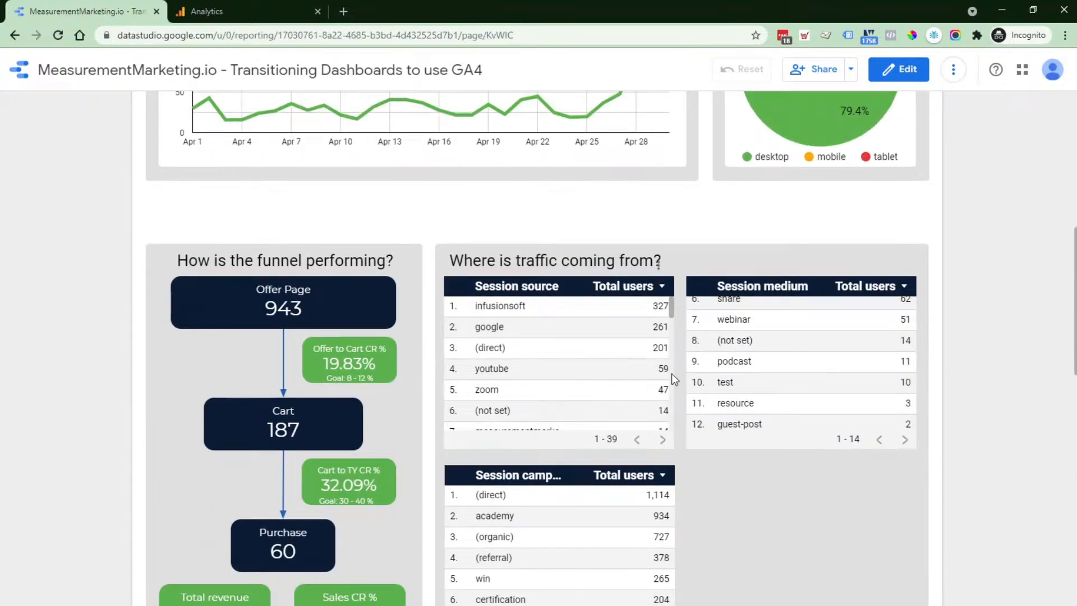
pyautogui.scroll(-3, 672, 374)
pyautogui.scroll(9, 813, 498)
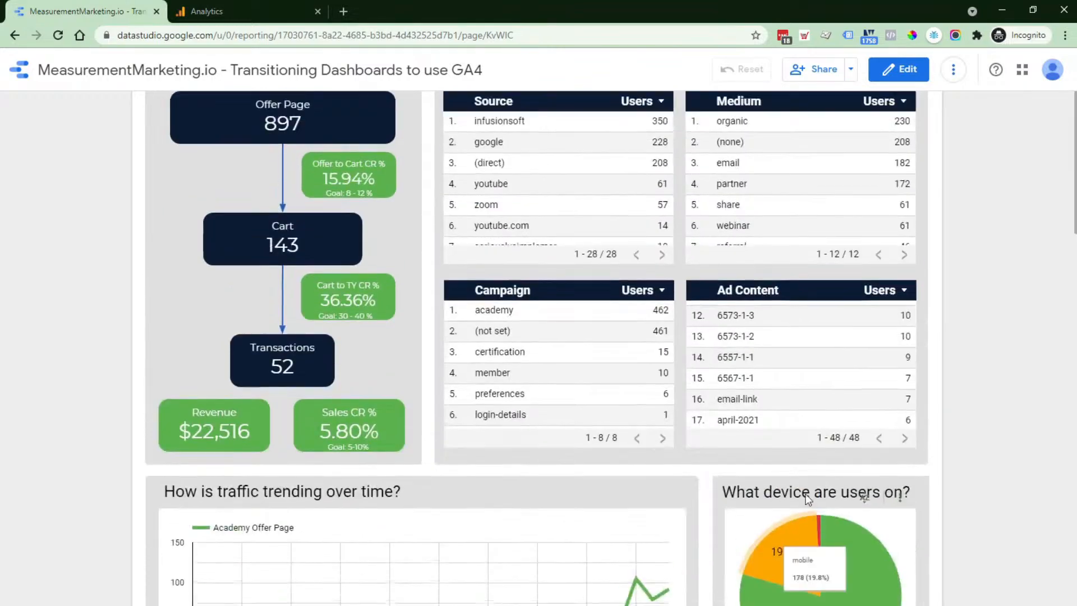
pyautogui.scroll(1, 808, 499)
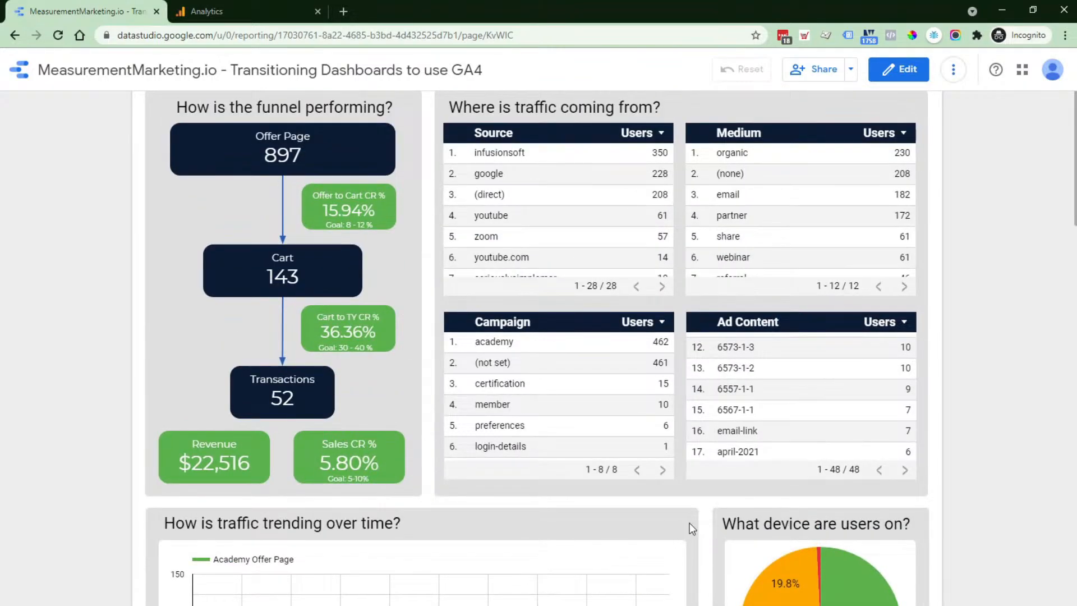
pyautogui.scroll(-6, 691, 528)
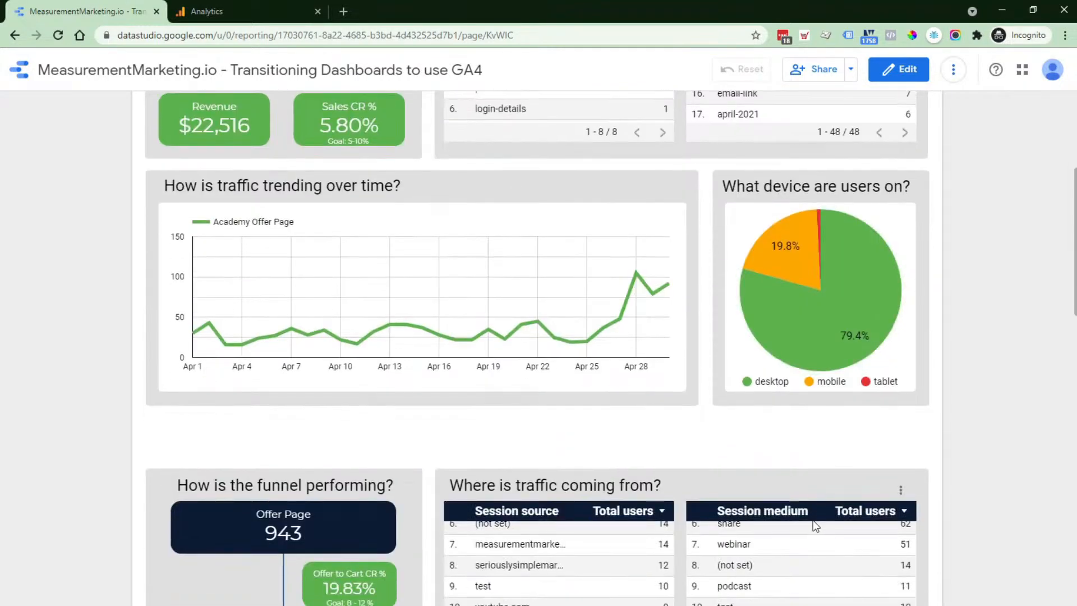
pyautogui.scroll(-2, 812, 526)
pyautogui.scroll(-6, 328, 506)
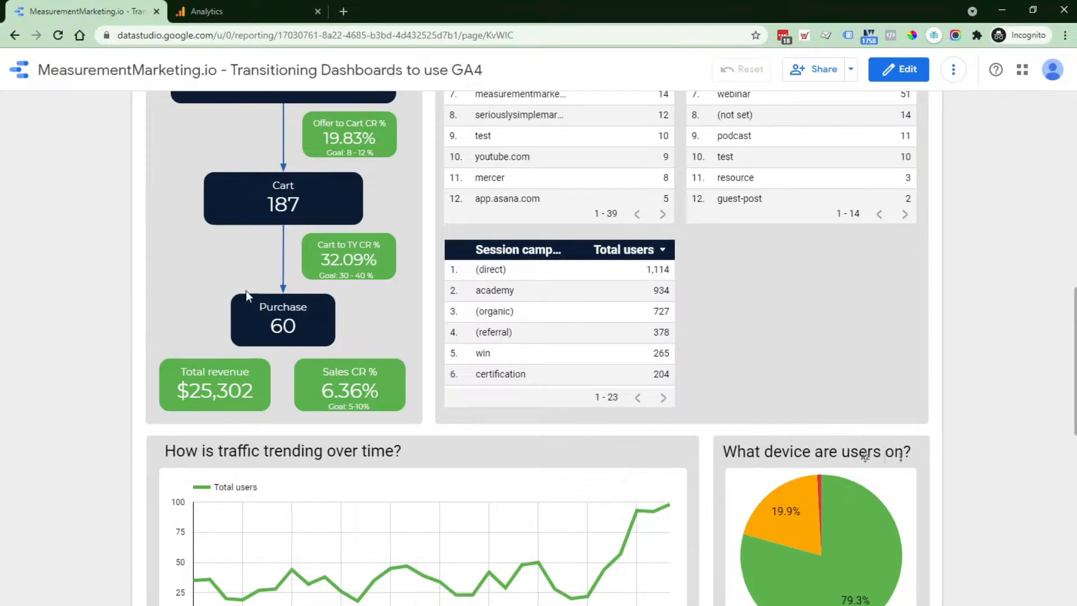
pyautogui.scroll(2, 217, 286)
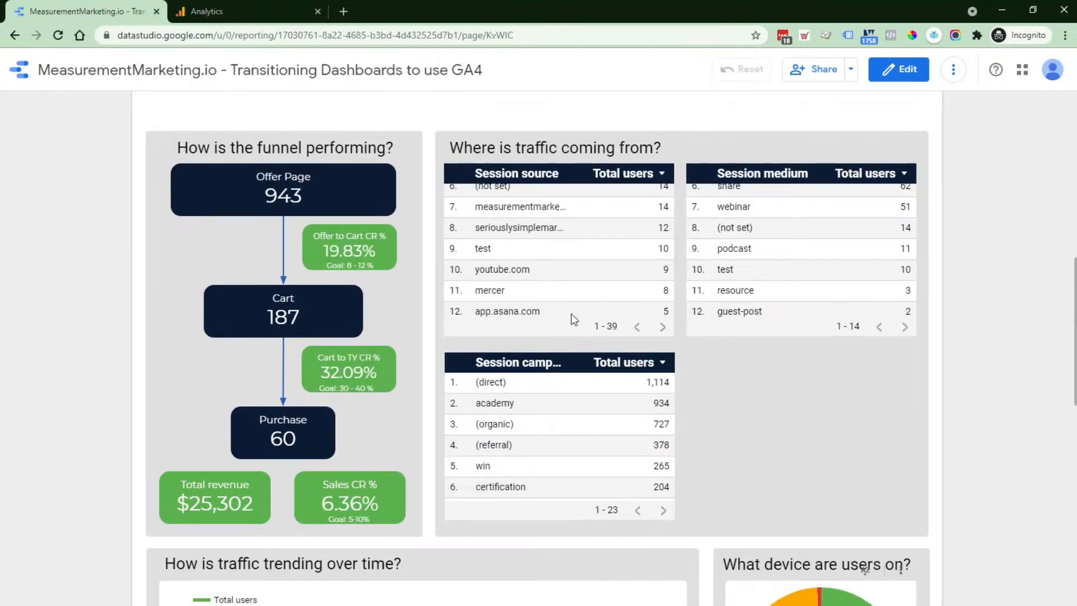